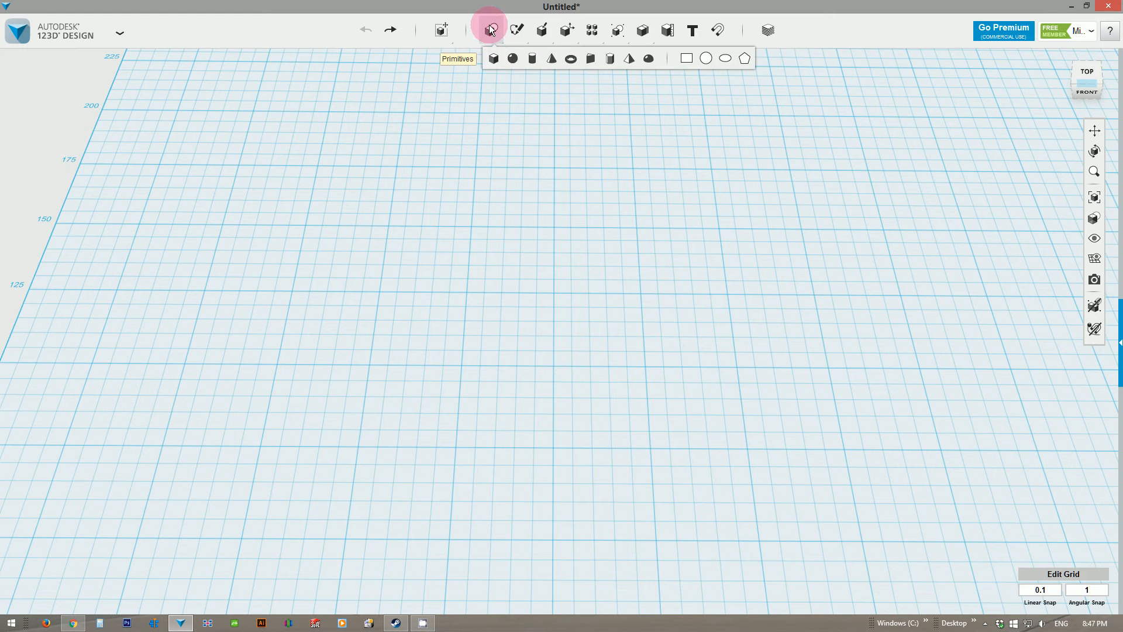
Sketch a three-point spline arch on the grid, with its two ends about 30 mm apart on one grid line.
mouse_move(518, 31)
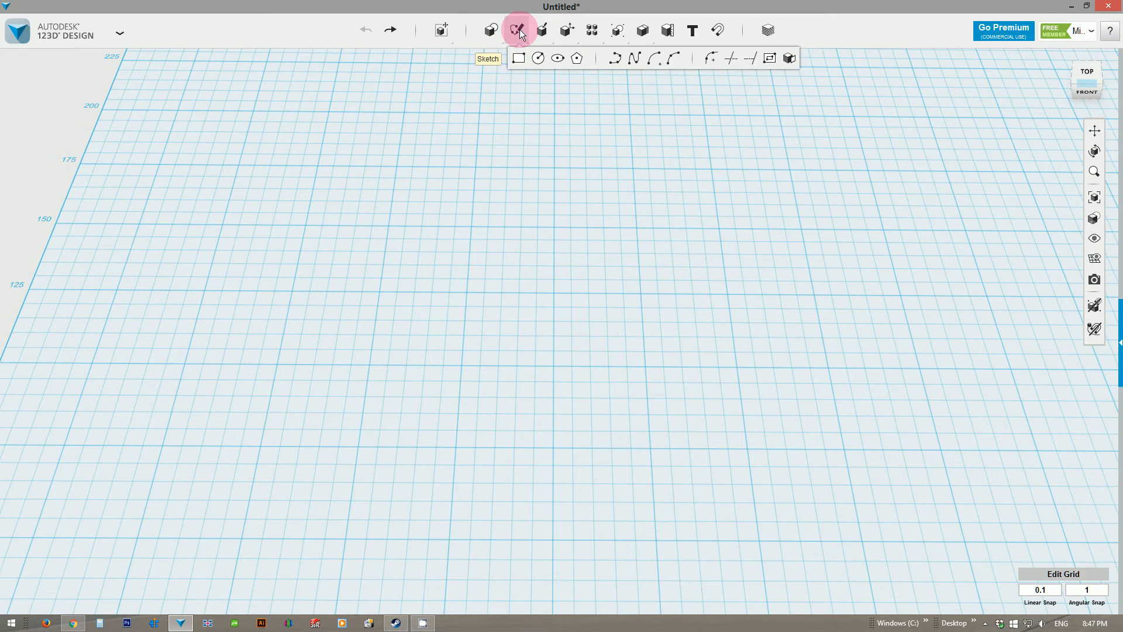
mouse_move(555, 33)
click(637, 68)
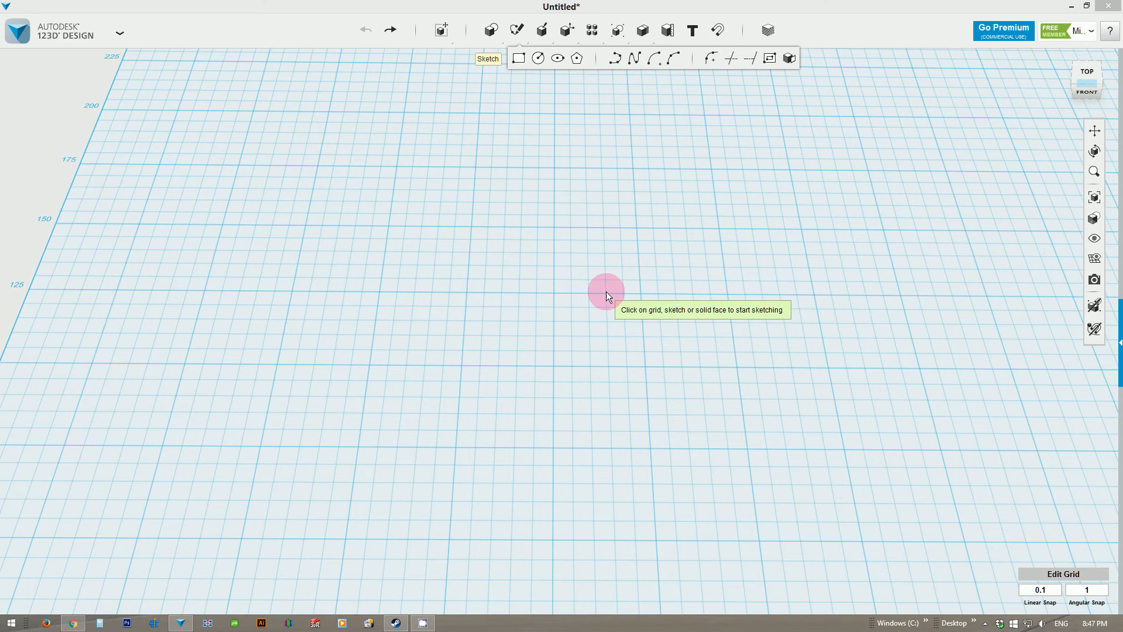
click(465, 366)
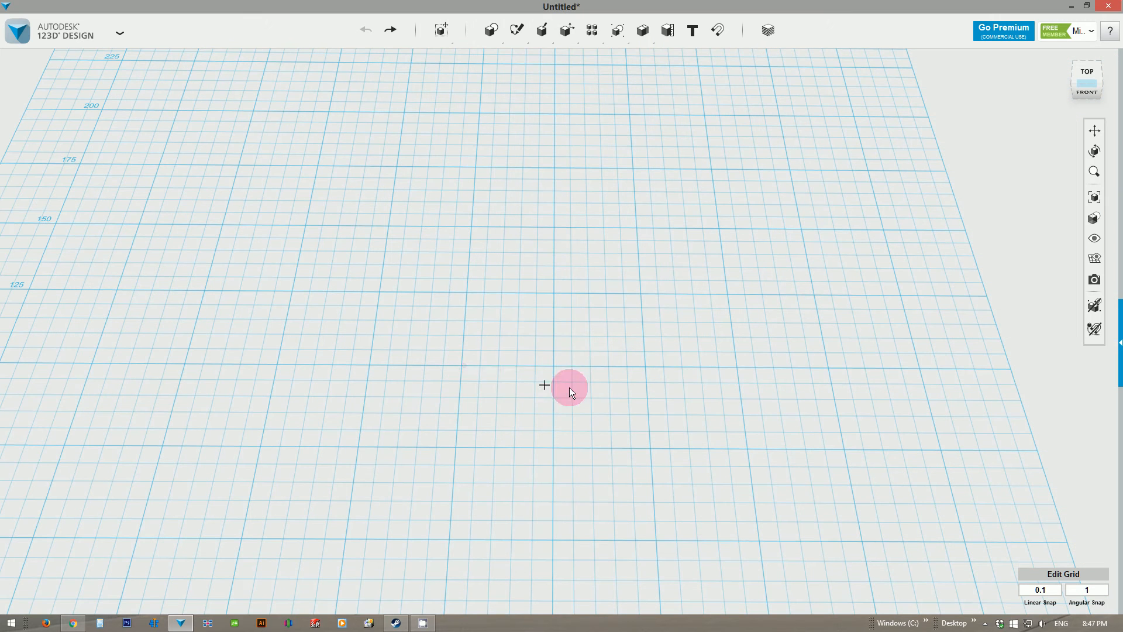
click(462, 365)
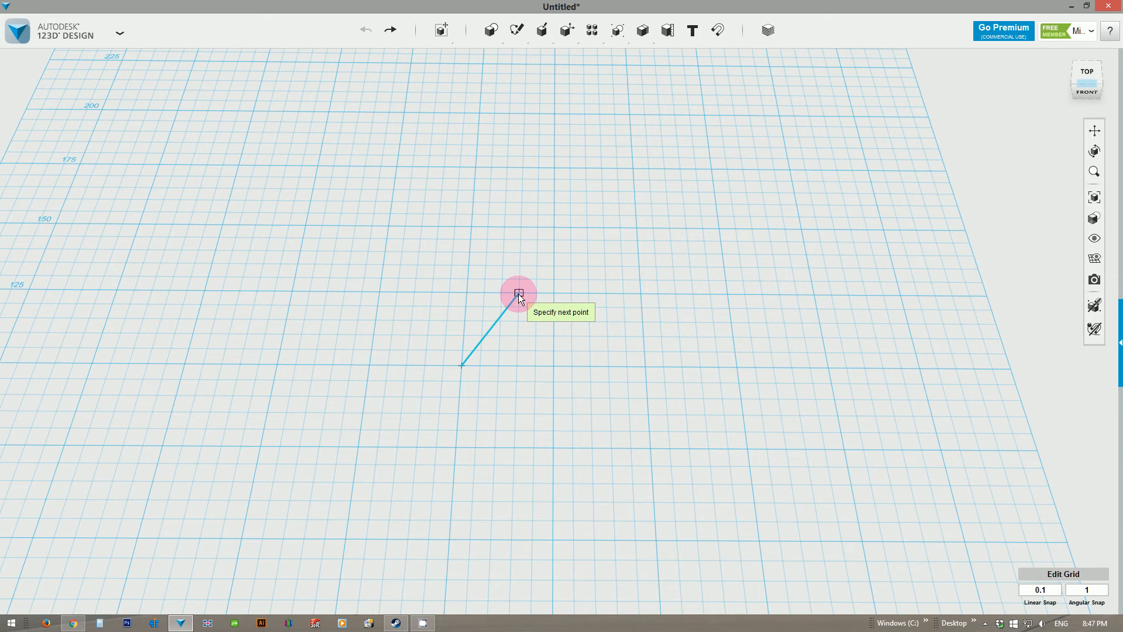
scroll(519, 294, up, 3)
scroll(518, 294, down, 2)
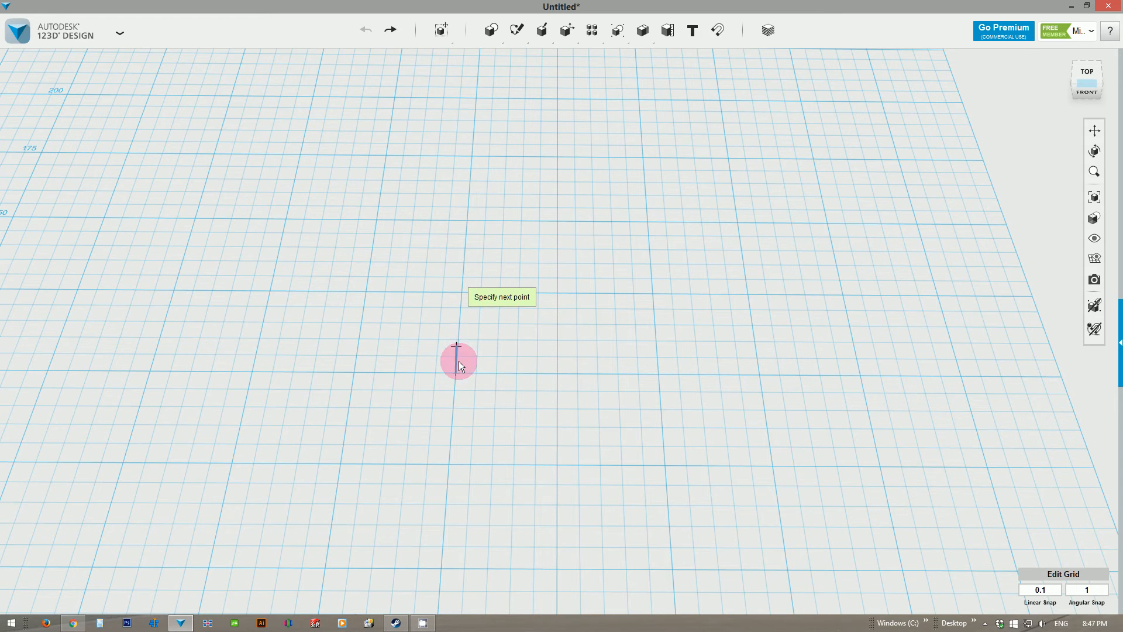
scroll(459, 355, up, 2)
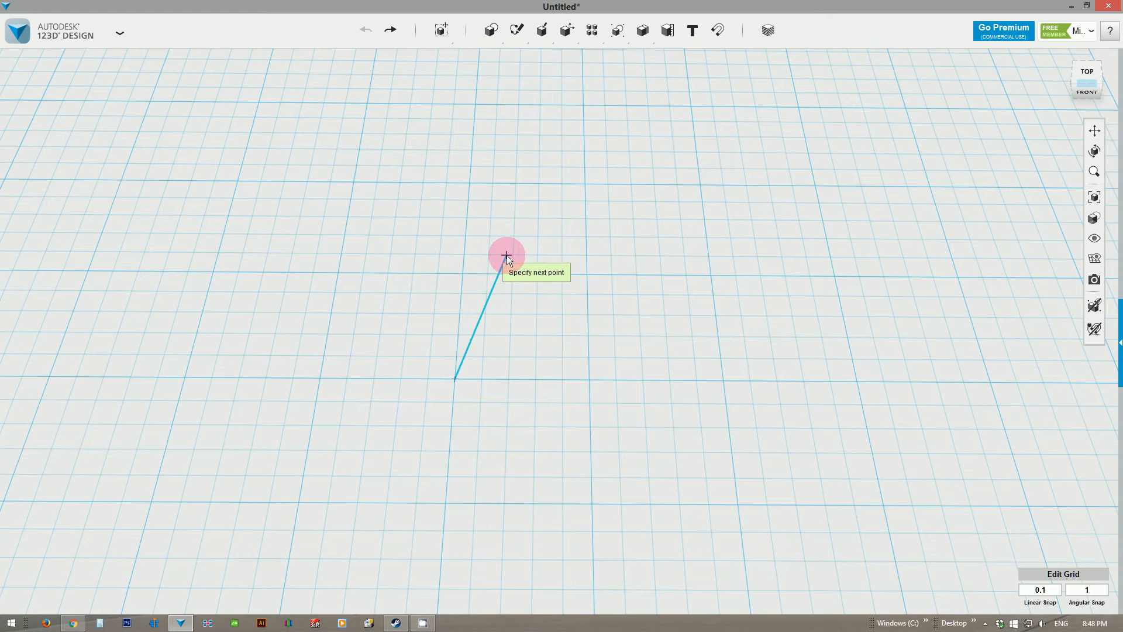
click(538, 255)
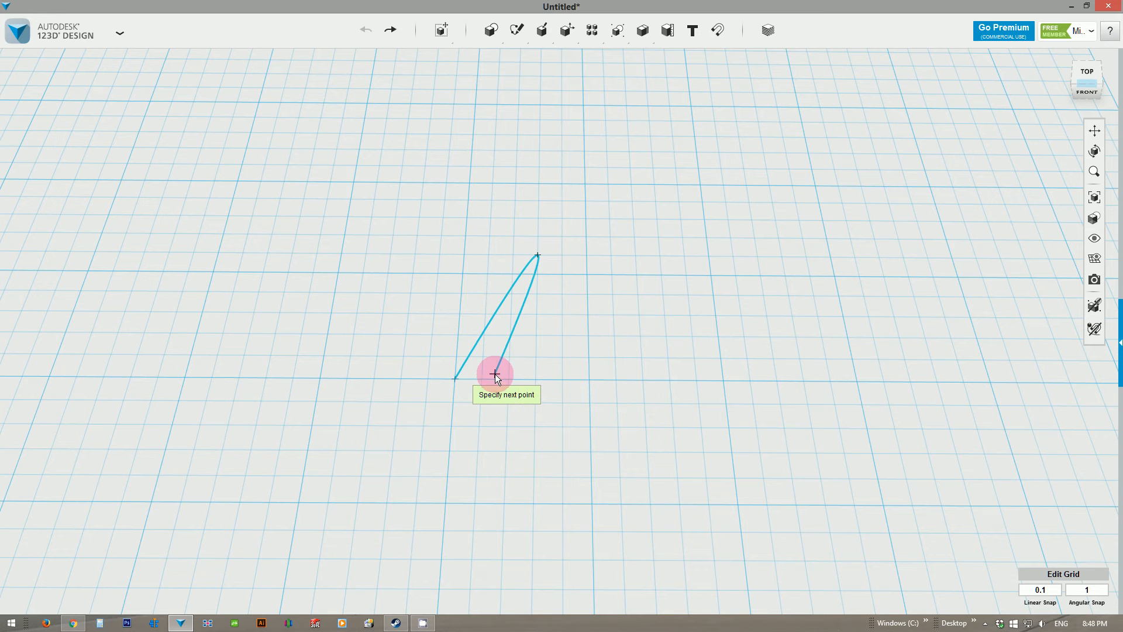
double_click(616, 381)
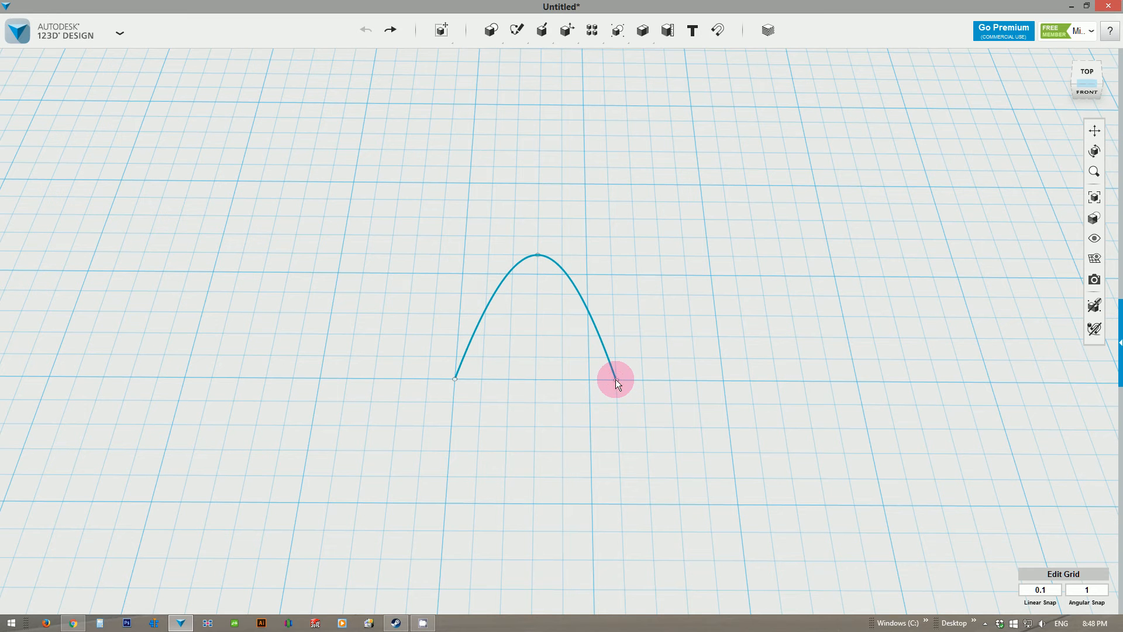
Close the arch with a 30 mm straight polyline segment between its two open ends.
click(517, 32)
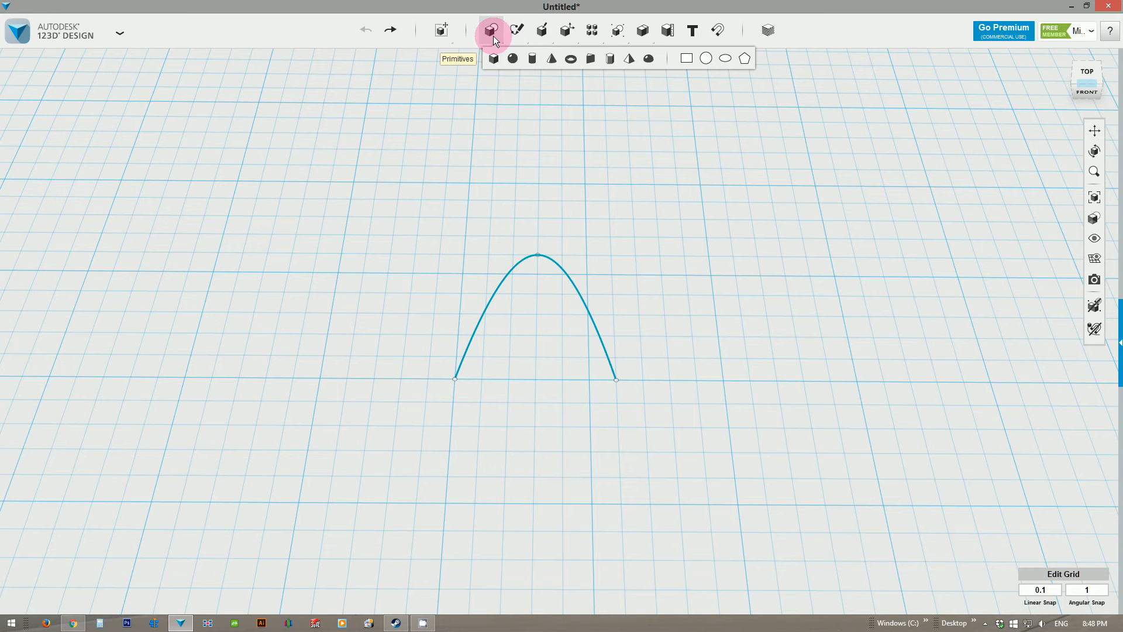
click(614, 60)
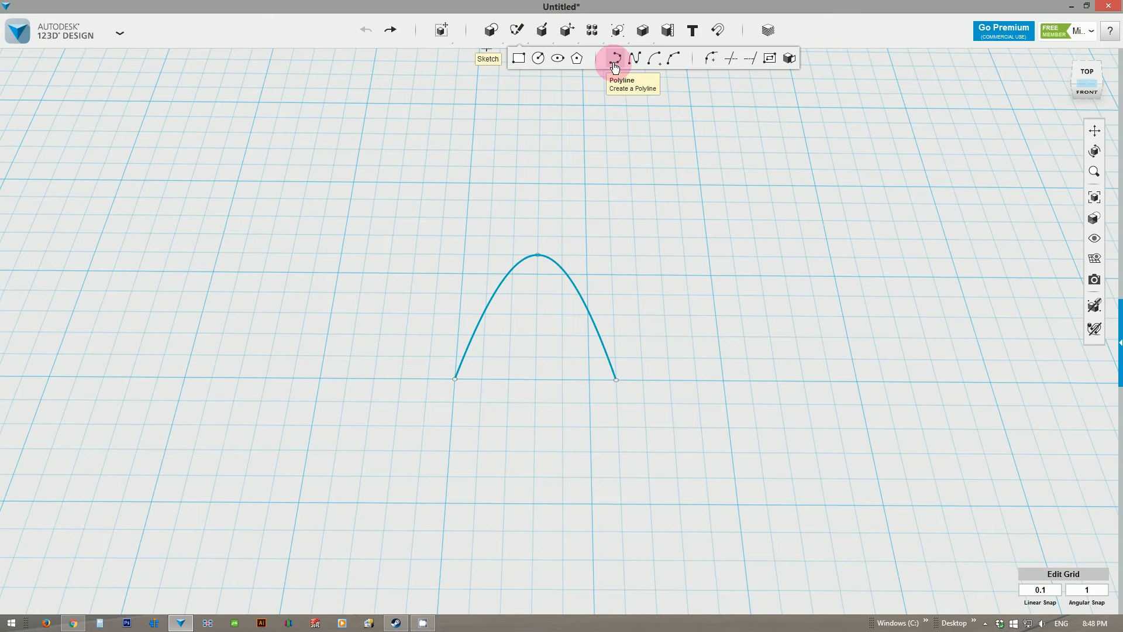
click(616, 378)
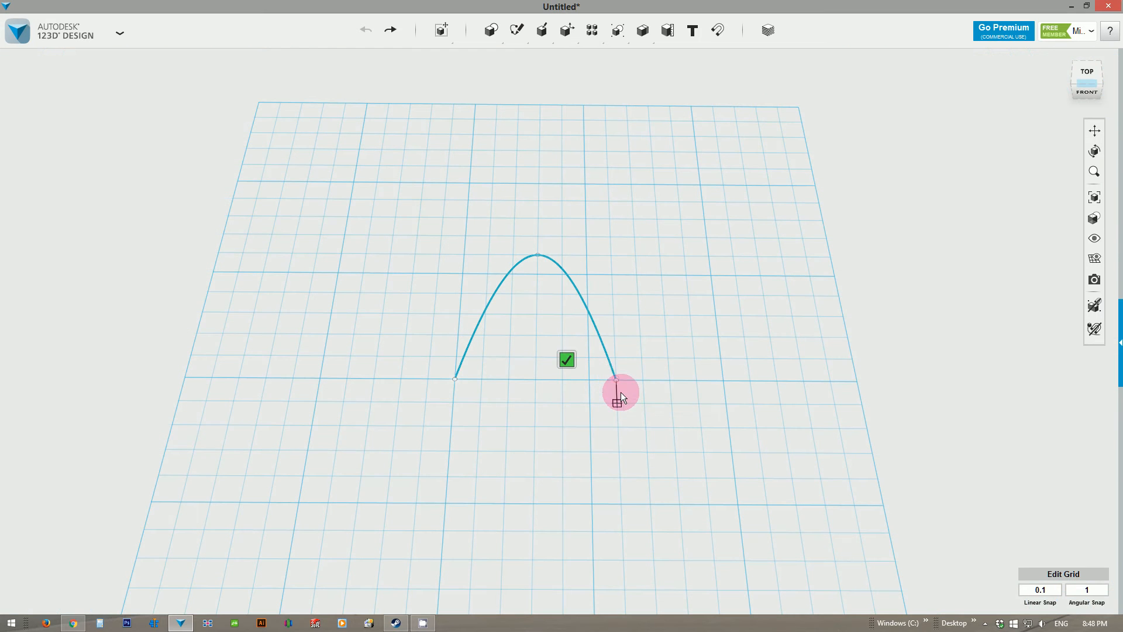
click(616, 380)
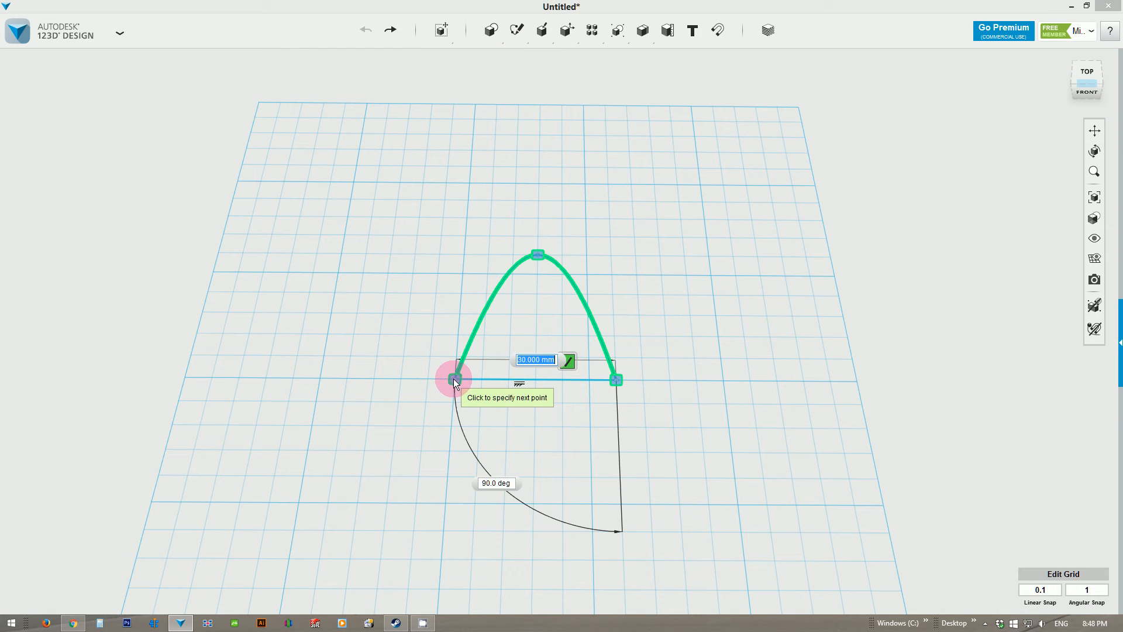
click(455, 378)
click(404, 358)
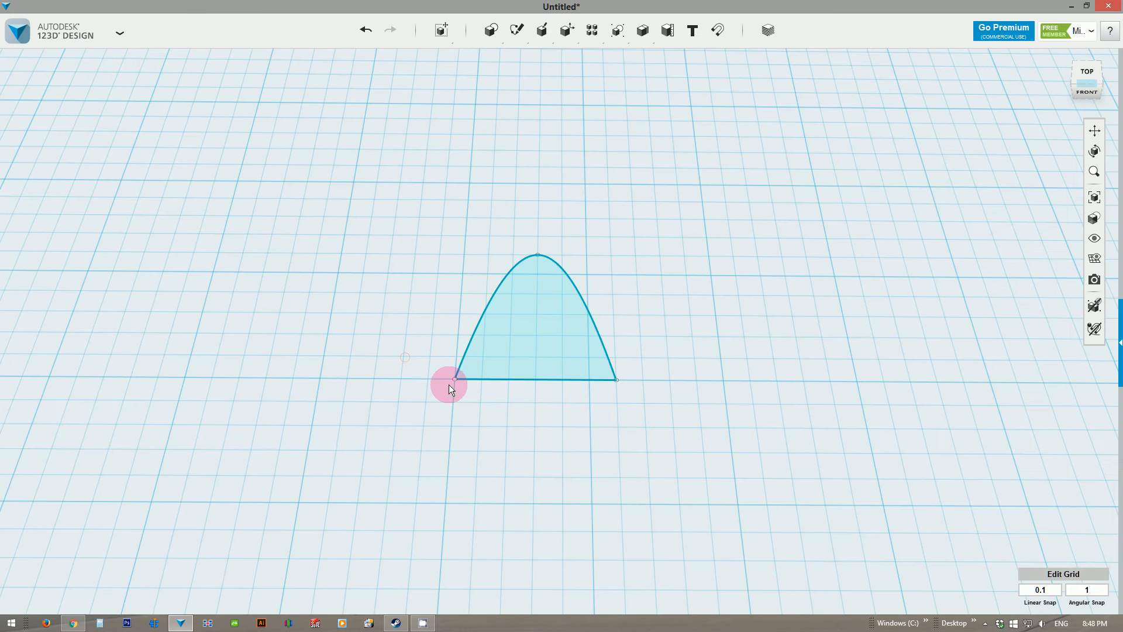
Extrude the closed arch profile upward by 100 mm.
mouse_move(356, 303)
right_down()
mouse_move(386, 321)
mouse_move(373, 309)
mouse_move(365, 322)
mouse_move(371, 309)
right_up()
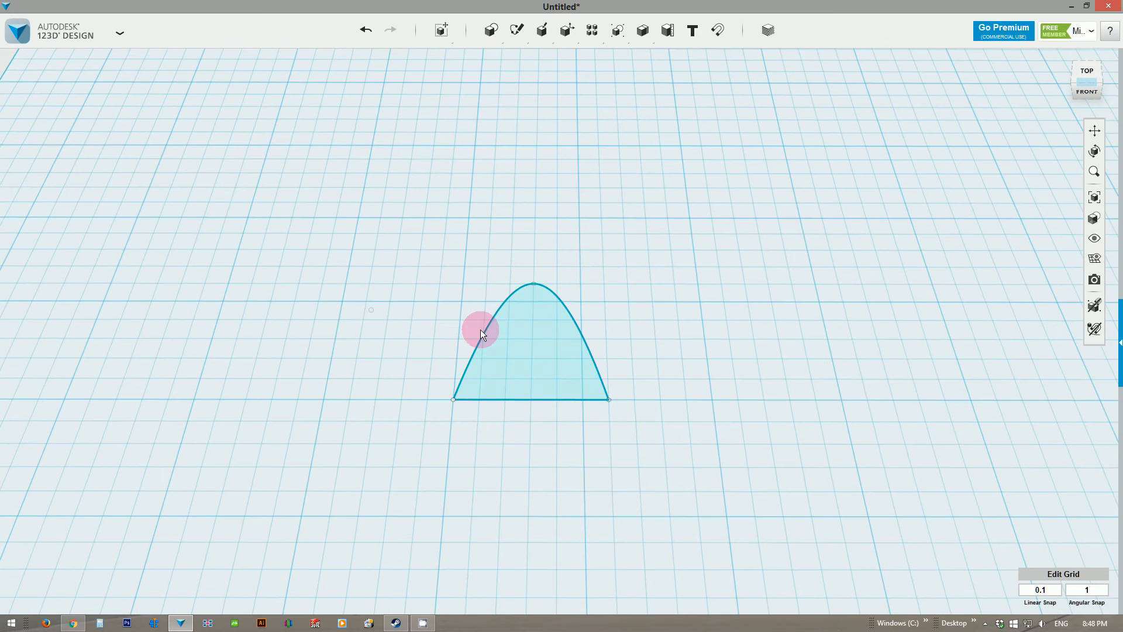
click(506, 338)
click(518, 362)
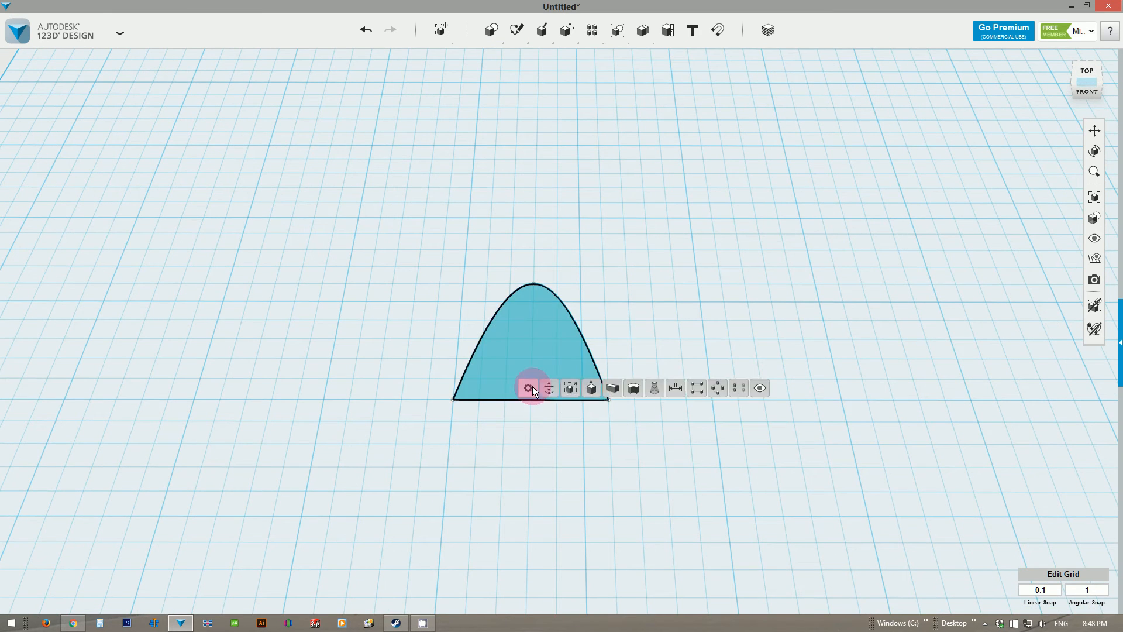
click(591, 389)
right_drag(446, 371, 438, 349)
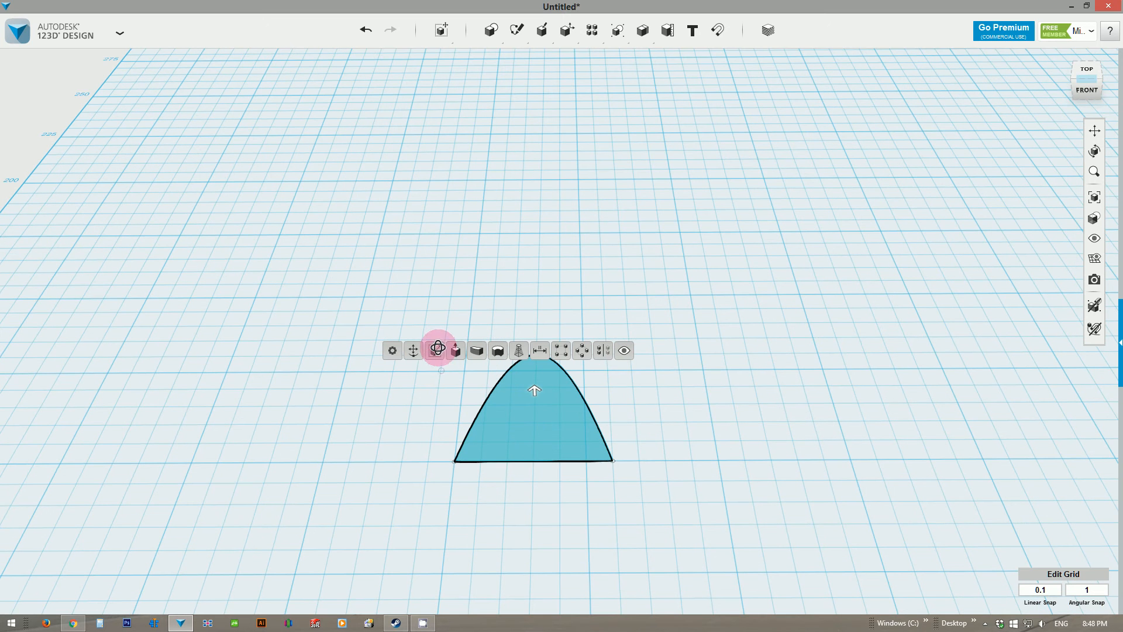
drag(534, 386, 529, 311)
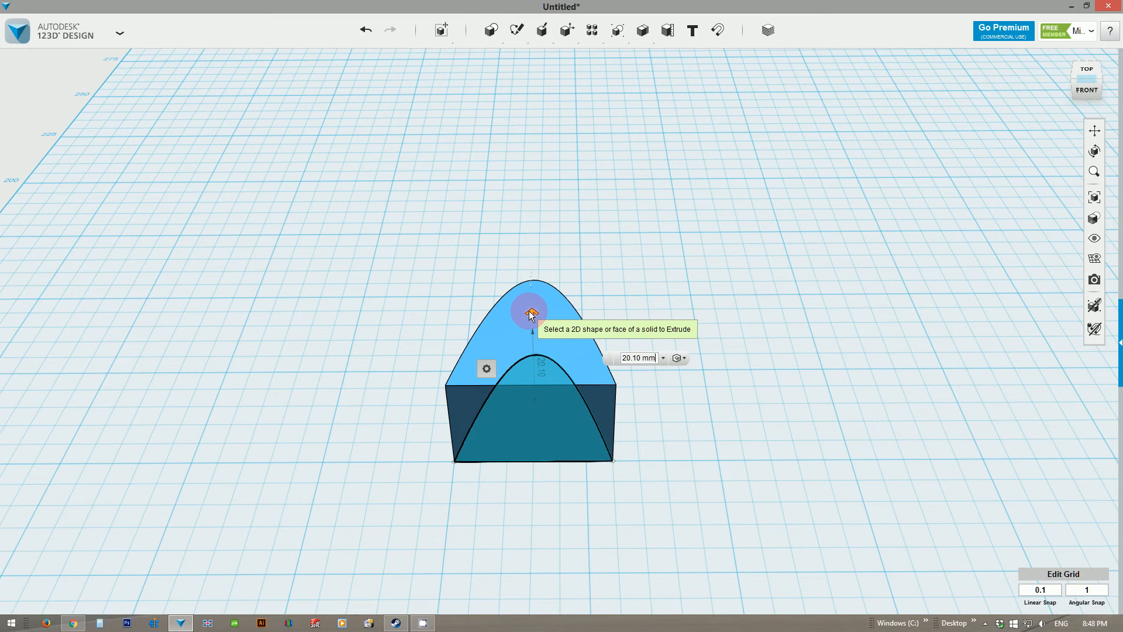
key(BackSpace)
click(631, 356)
text(1)
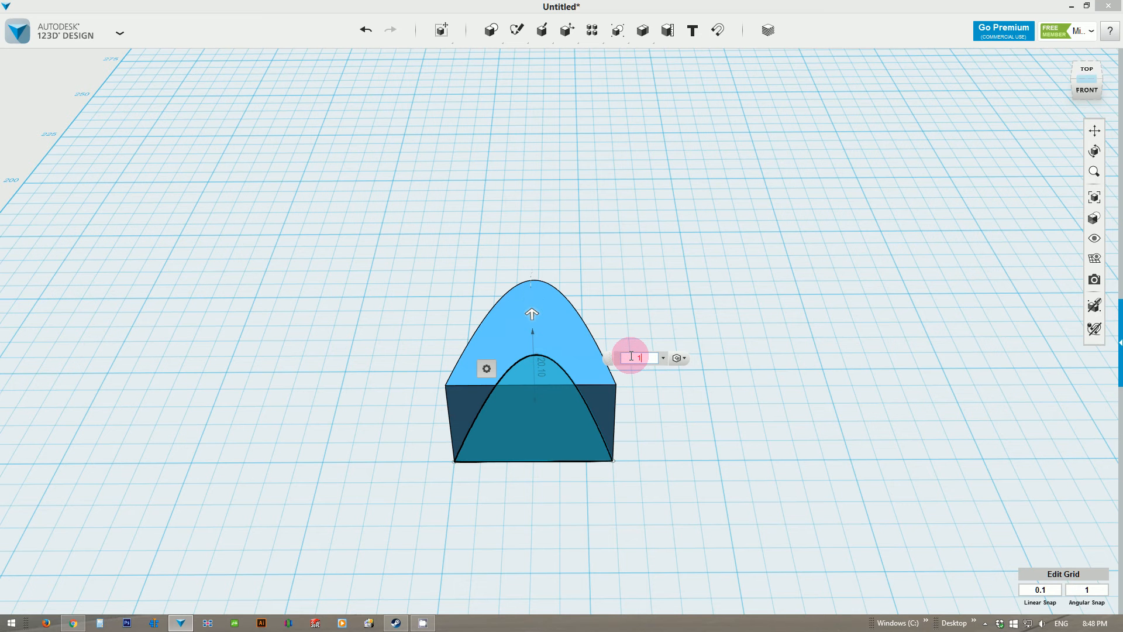
text(00)
key(Return)
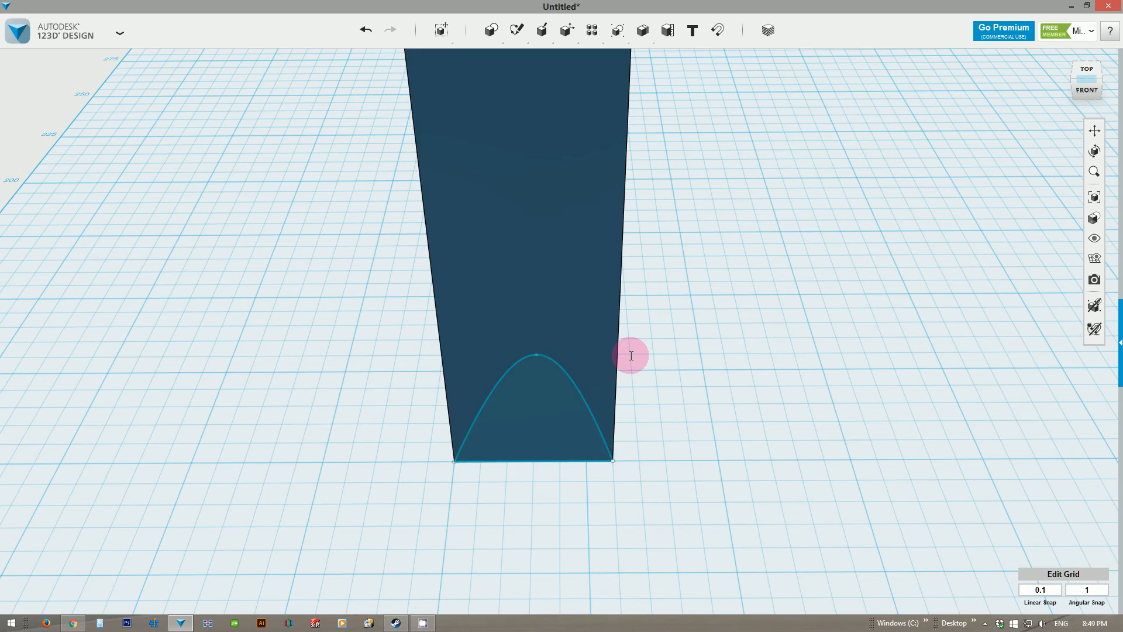
Rotate the extruded solid from upright to lying lengthwise and drop it onto the grid.
scroll(632, 355, down, 3)
right_drag(390, 303, 392, 395)
middle_drag(392, 395, 345, 379)
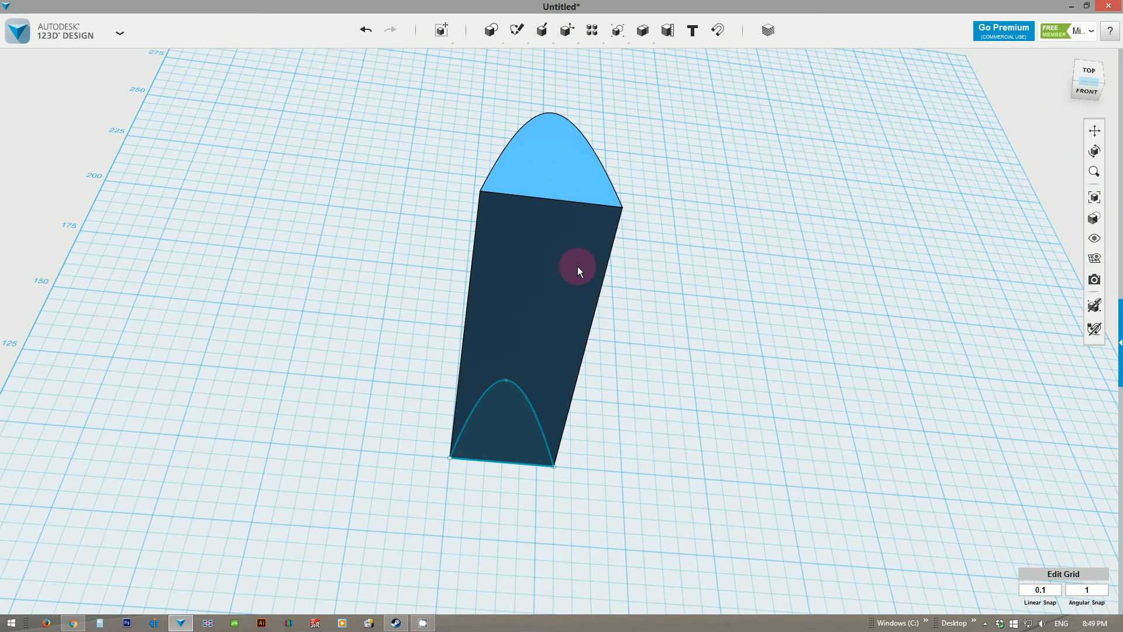
scroll(378, 257, down, 3)
scroll(378, 263, up, 3)
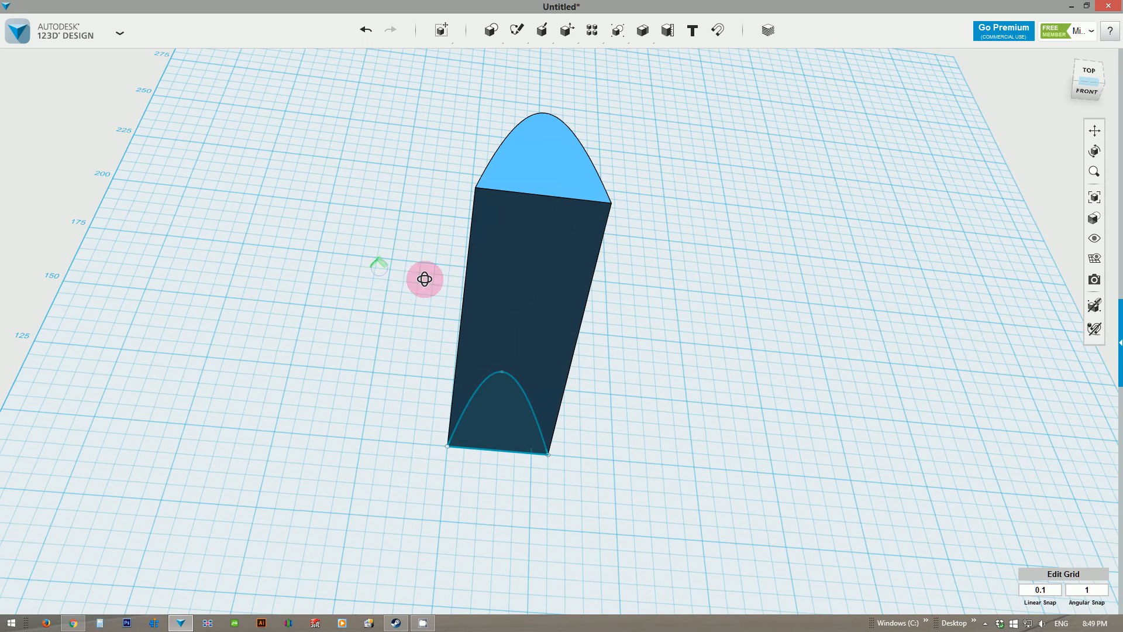
click(550, 338)
key(Left)
key(Left)
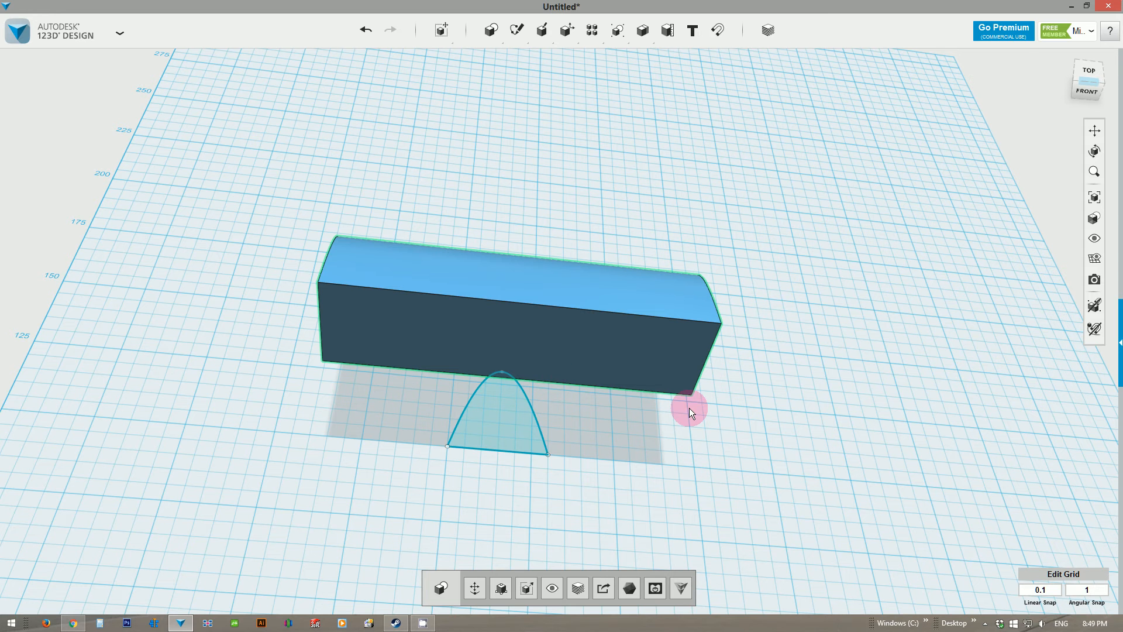
key(d)
Examine the laid-down arch solid from its end and from the back.
mouse_move(168, 389)
right_down()
mouse_move(217, 405)
mouse_move(195, 354)
mouse_move(170, 367)
right_up()
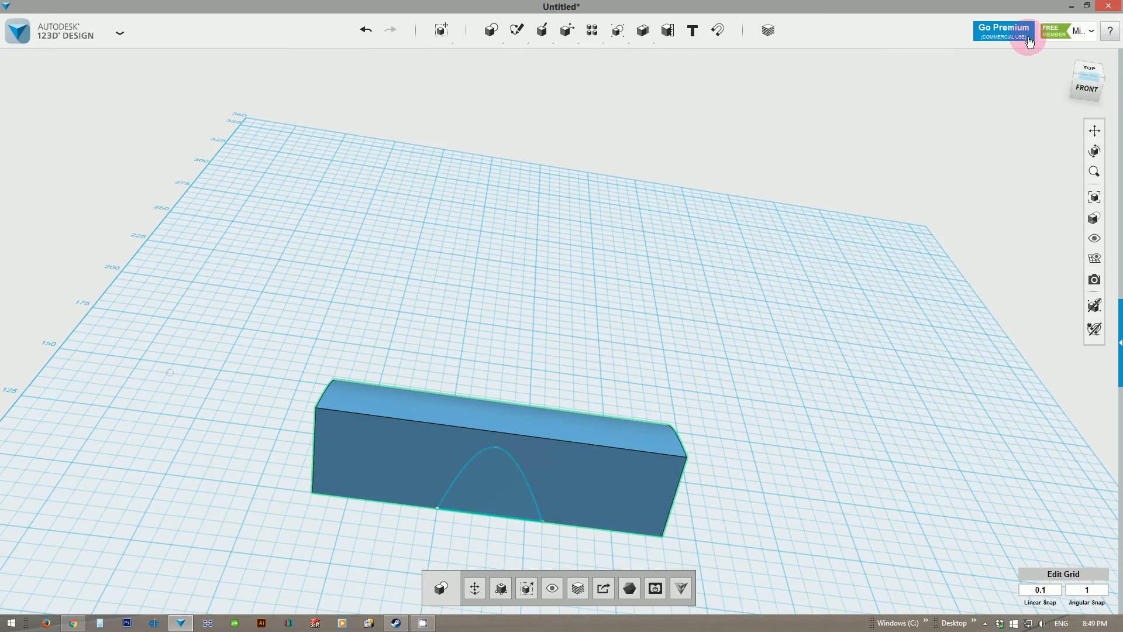
click(1087, 68)
click(1065, 58)
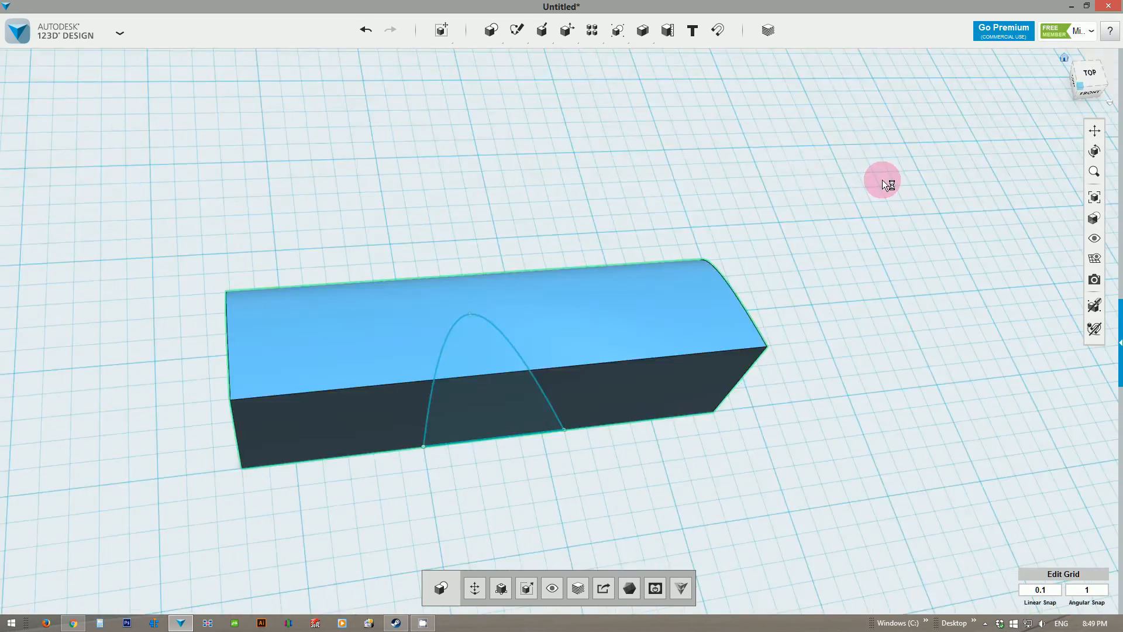
right_drag(557, 370, 654, 453)
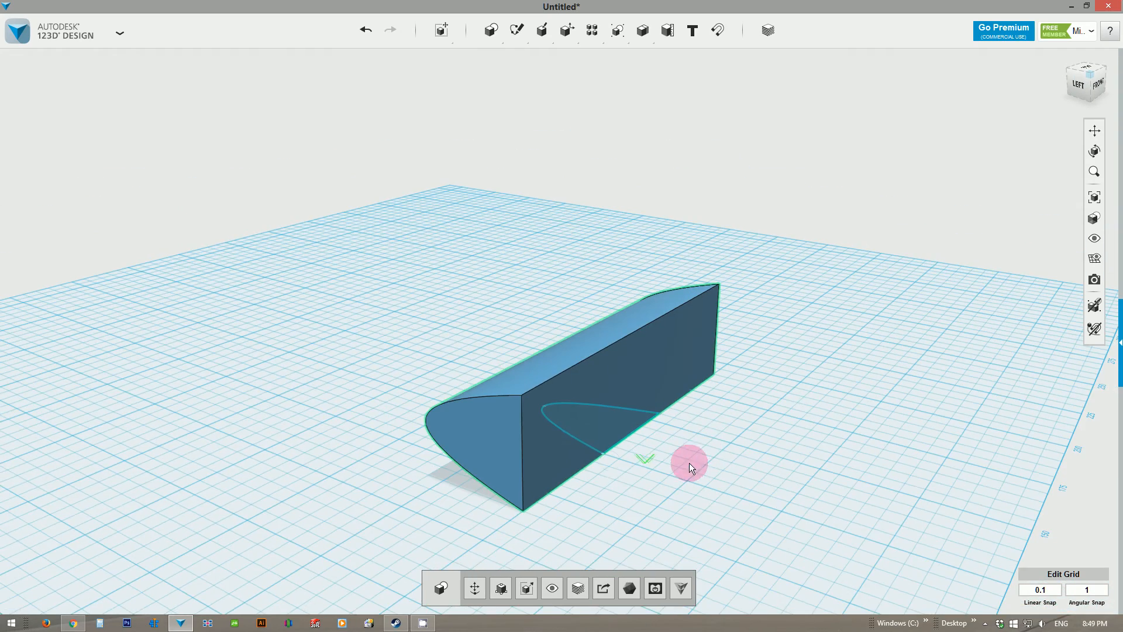
middle_drag(690, 462, 679, 373)
right_drag(421, 468, 693, 350)
scroll(616, 381, down, 3)
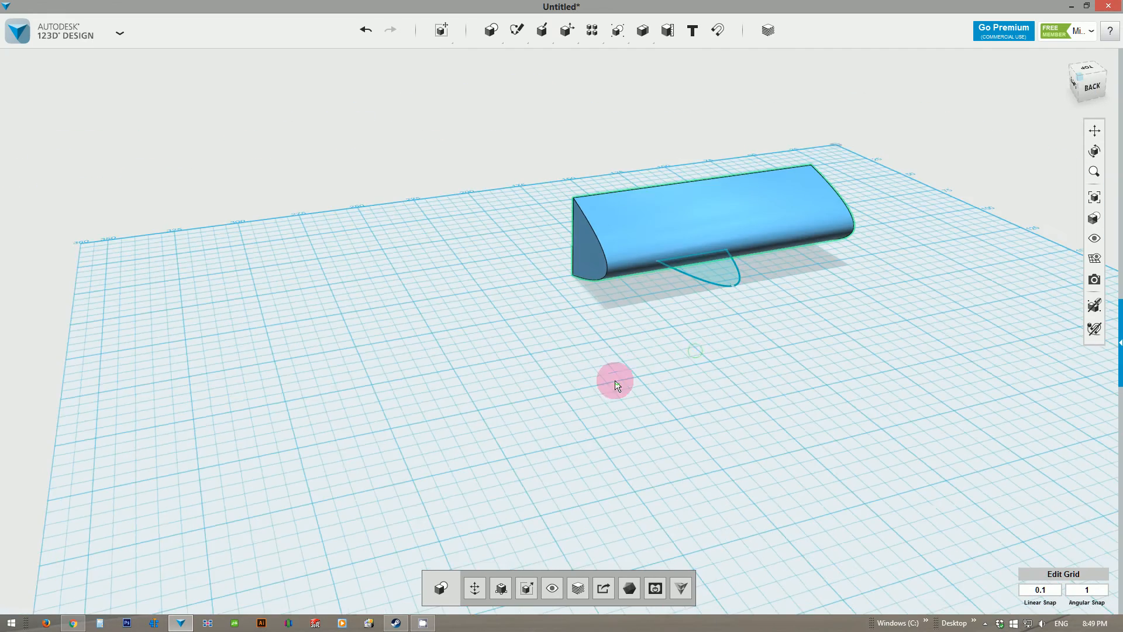
right_drag(616, 376, 604, 378)
Place a box primitive with length 20, width 30 and height 25 on the open grid near the arch solid.
mouse_move(486, 21)
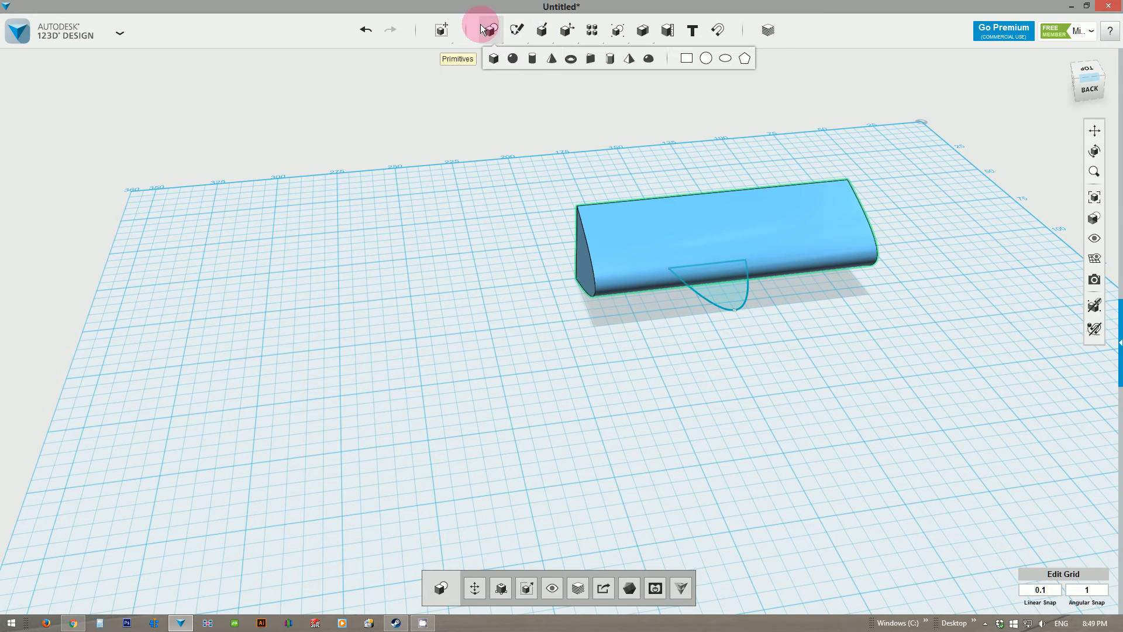
click(494, 58)
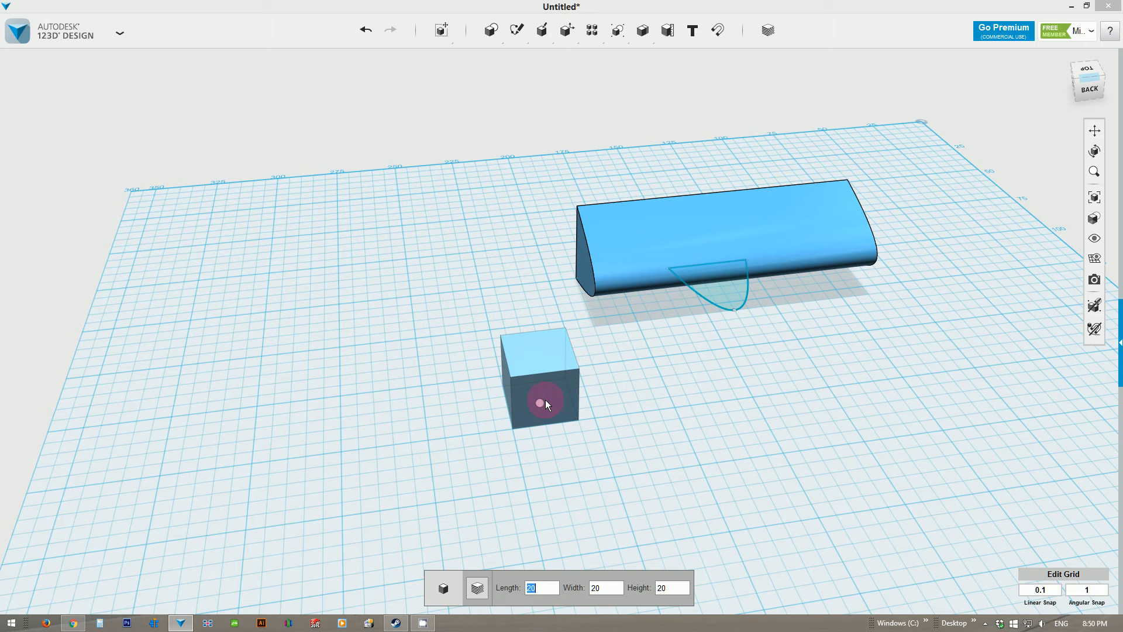
text(30)
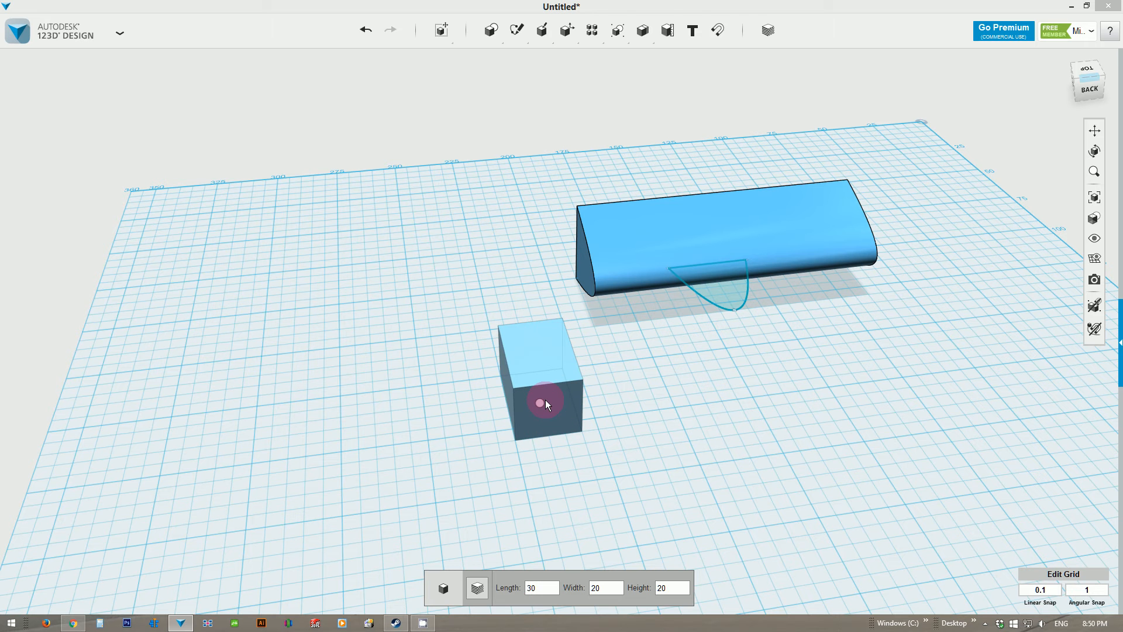
key(BackSpace)
key(BackSpace)
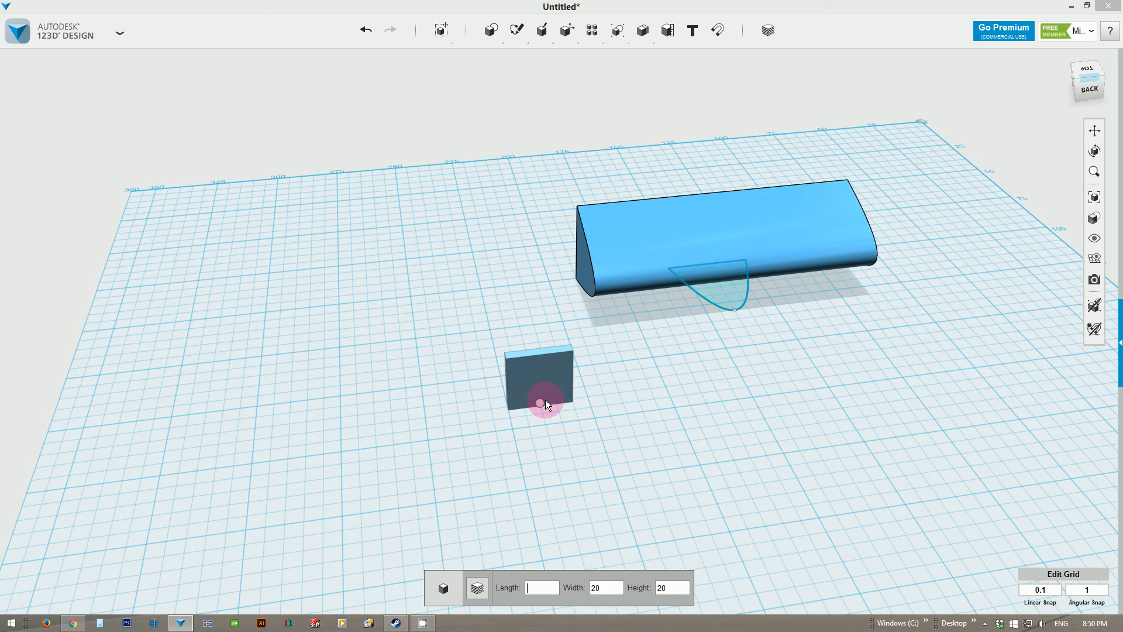
text(20)
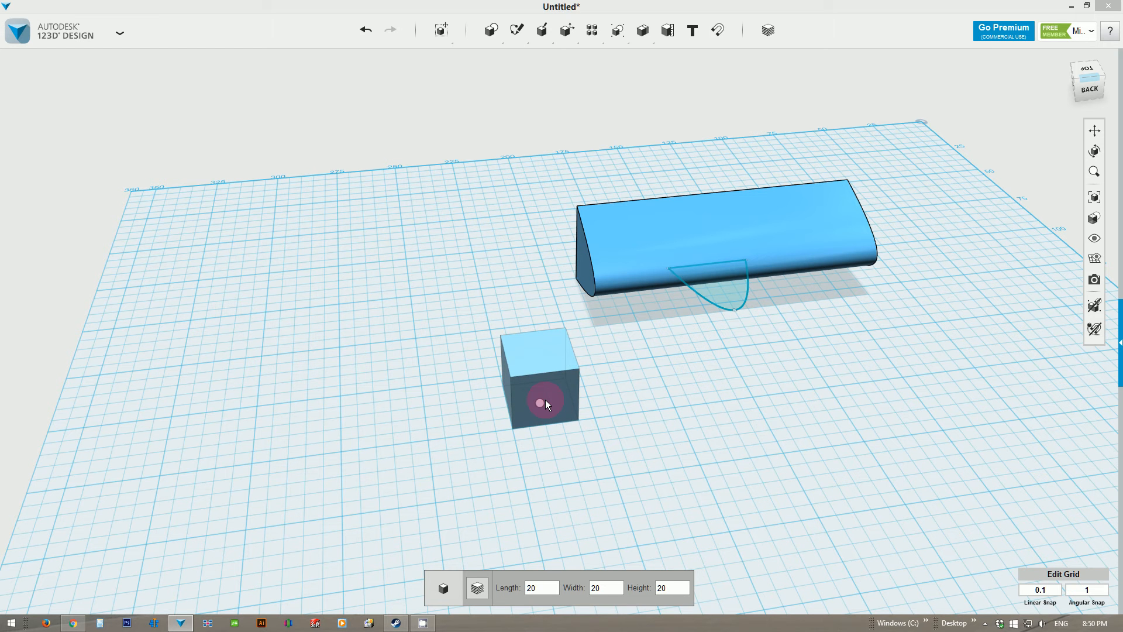
key(Tab)
text(30)
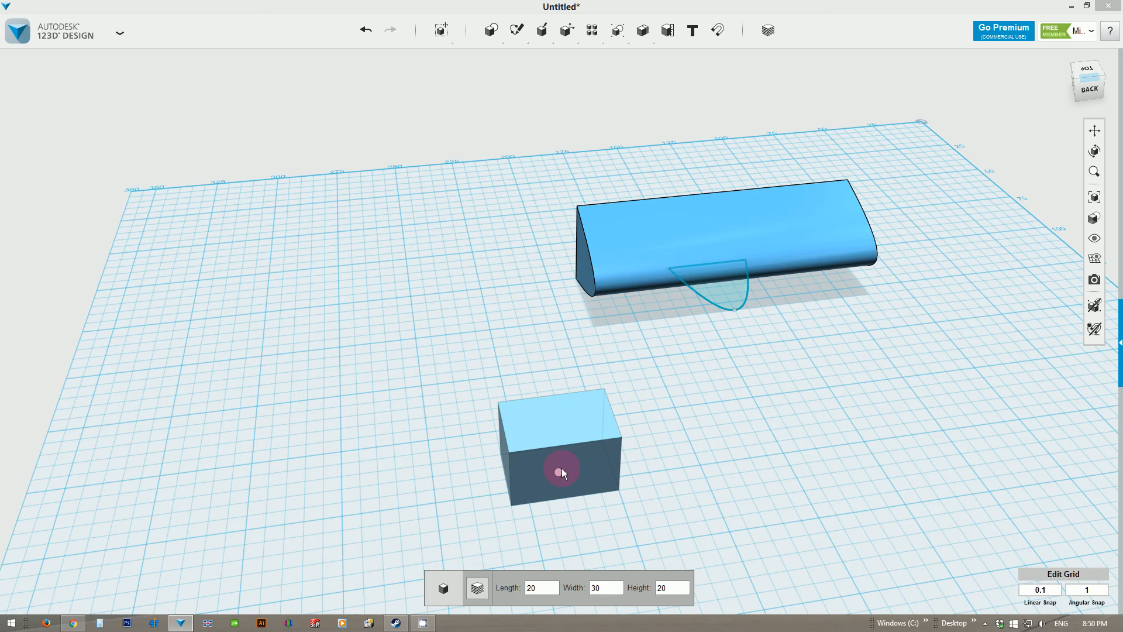
key(Tab)
key(BackSpace)
text(25)
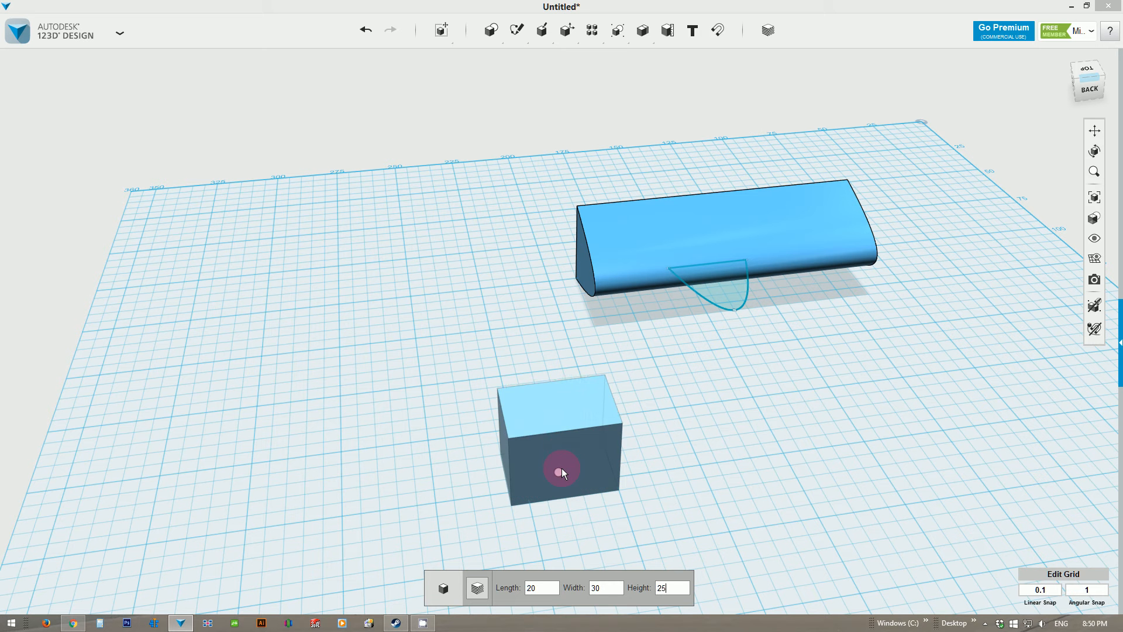
click(562, 468)
click(387, 470)
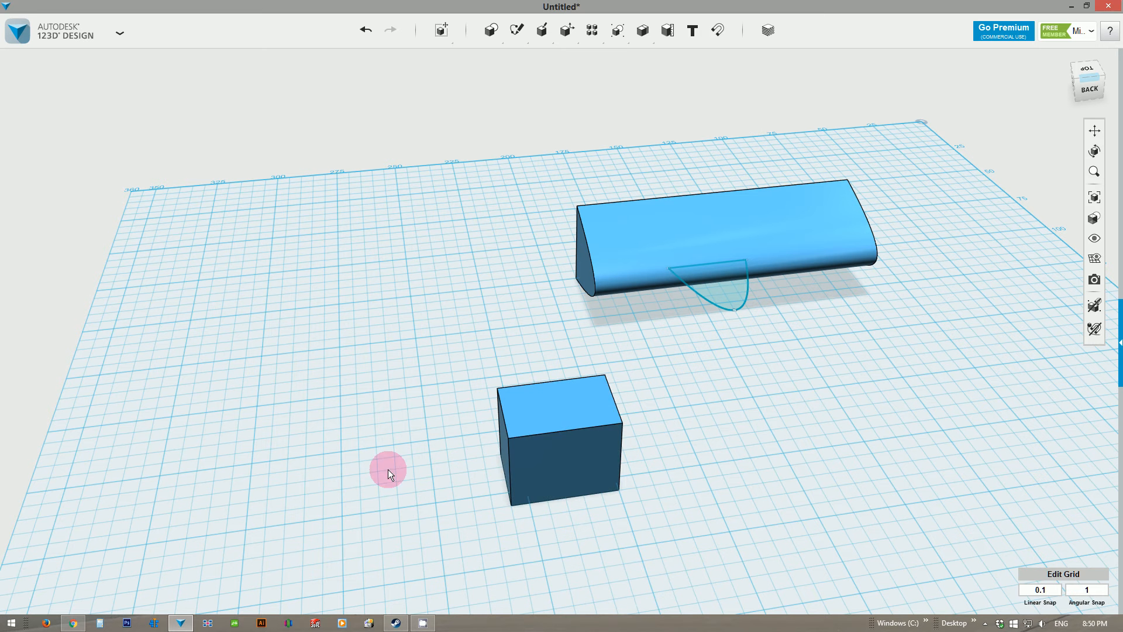
Rotate the box onto its side so its 20 dimension stands vertical, and drop it onto the grid.
right_drag(398, 429, 602, 374)
scroll(452, 391, up, 3)
click(598, 370)
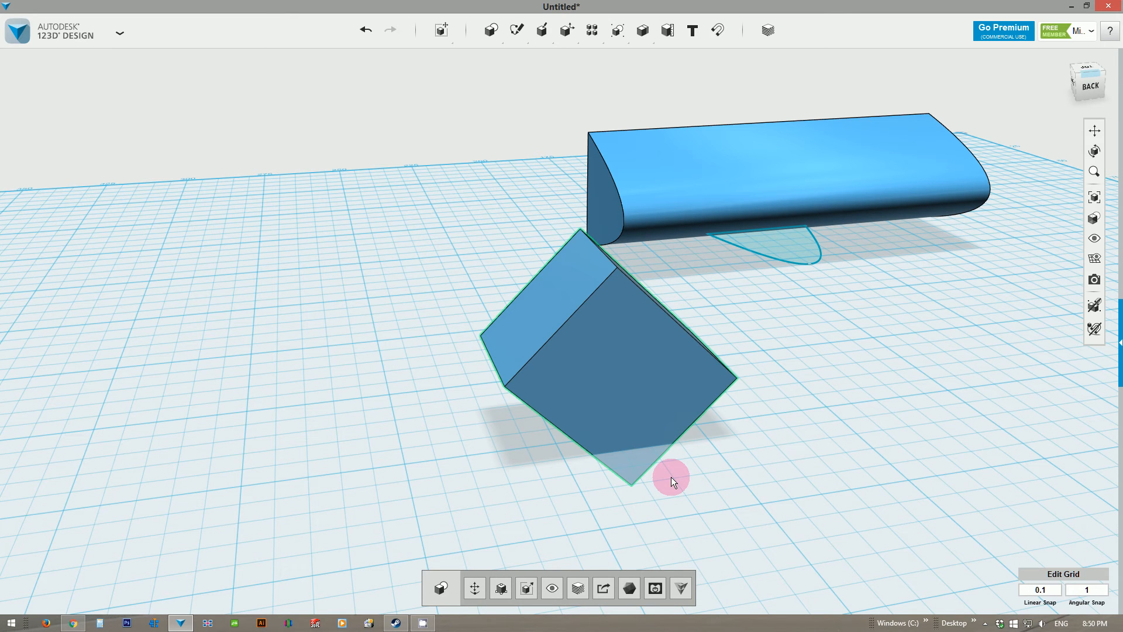
key(Right)
key(Right)
key(Right)
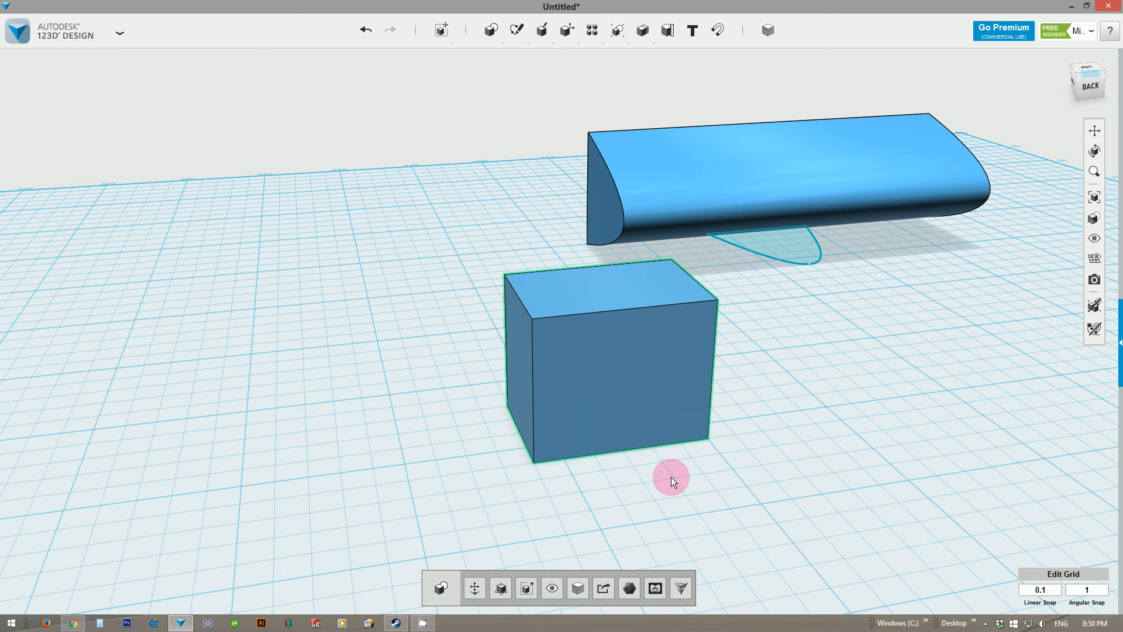
key(Right)
key(Right)
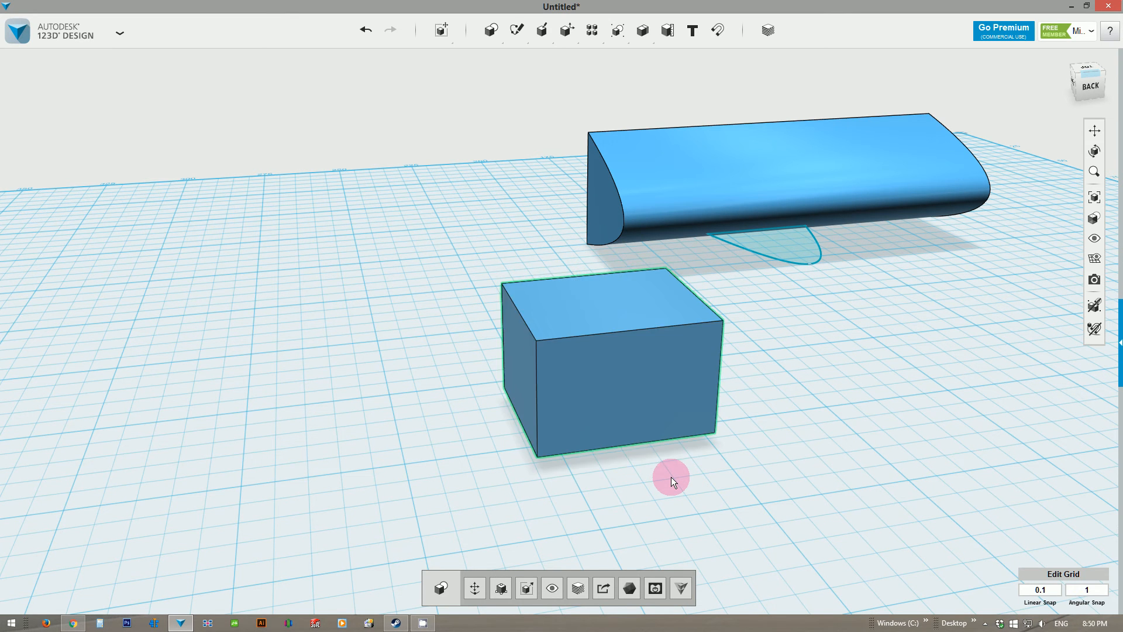
right_drag(672, 476, 458, 408)
middle_drag(457, 408, 431, 358)
key(d)
Place a cylinder primitive with radius 9 and height 10 on the open grid beside the box.
mouse_move(519, 28)
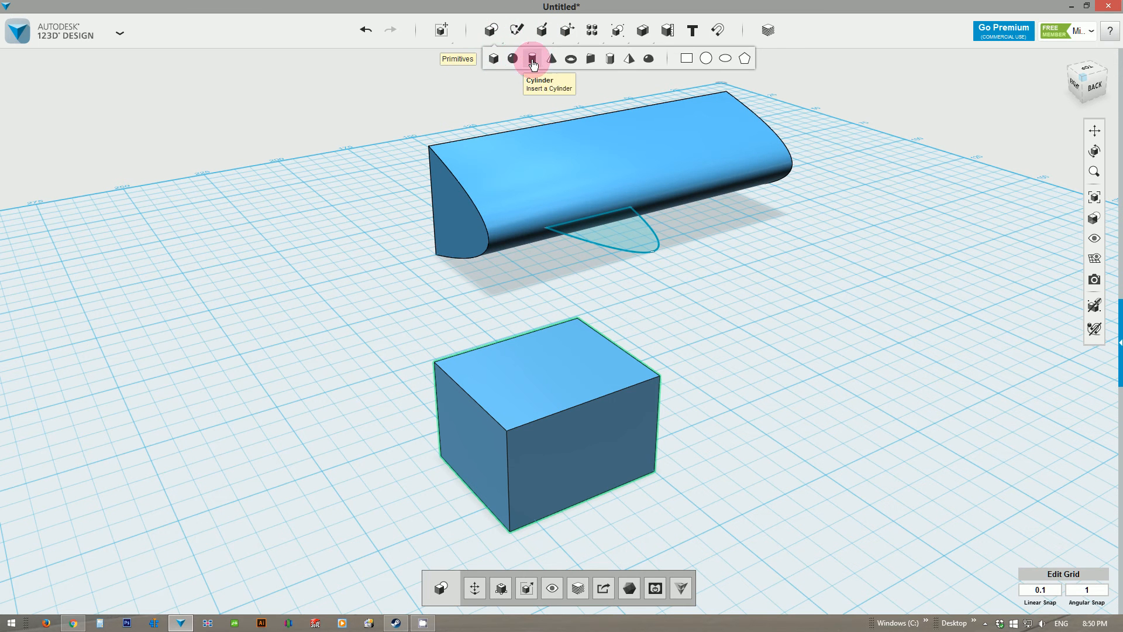
click(533, 62)
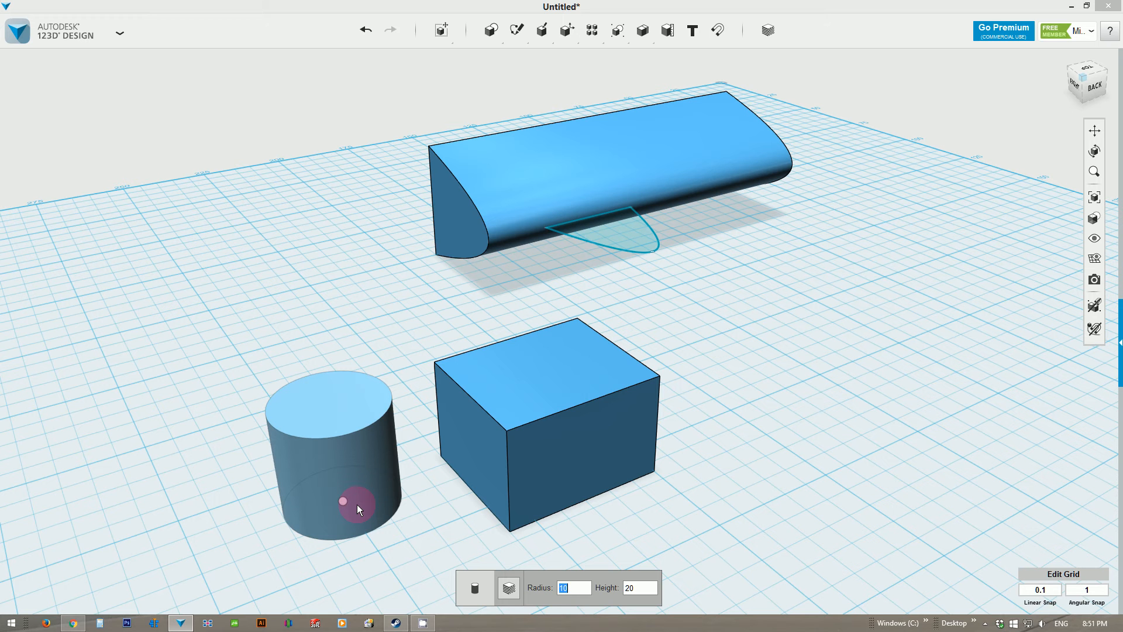
text(9)
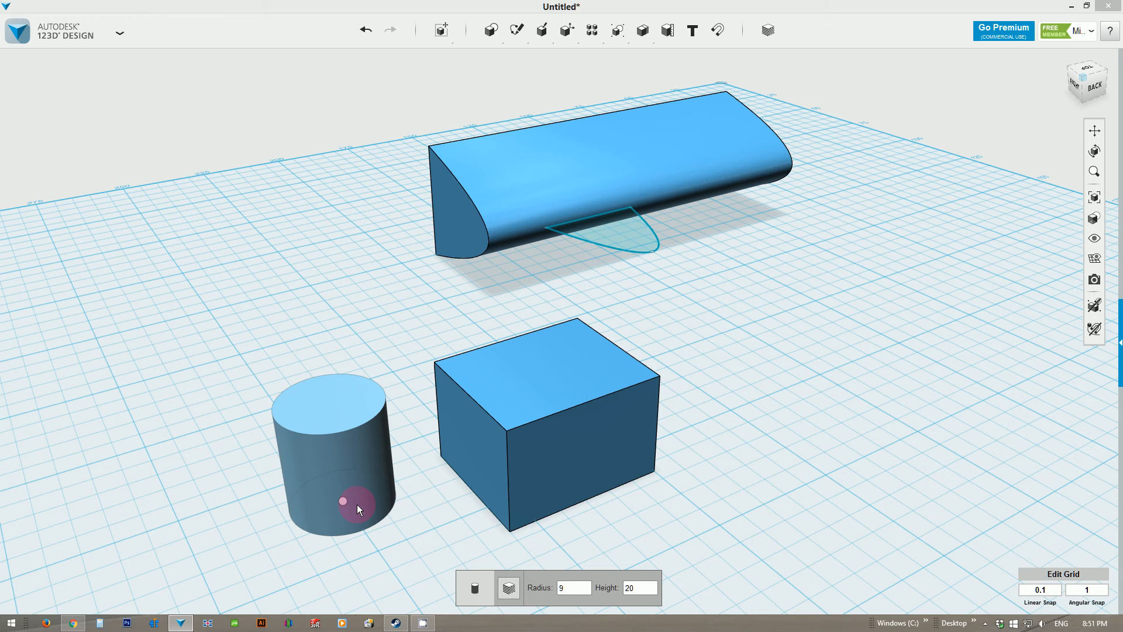
key(Tab)
text(1)
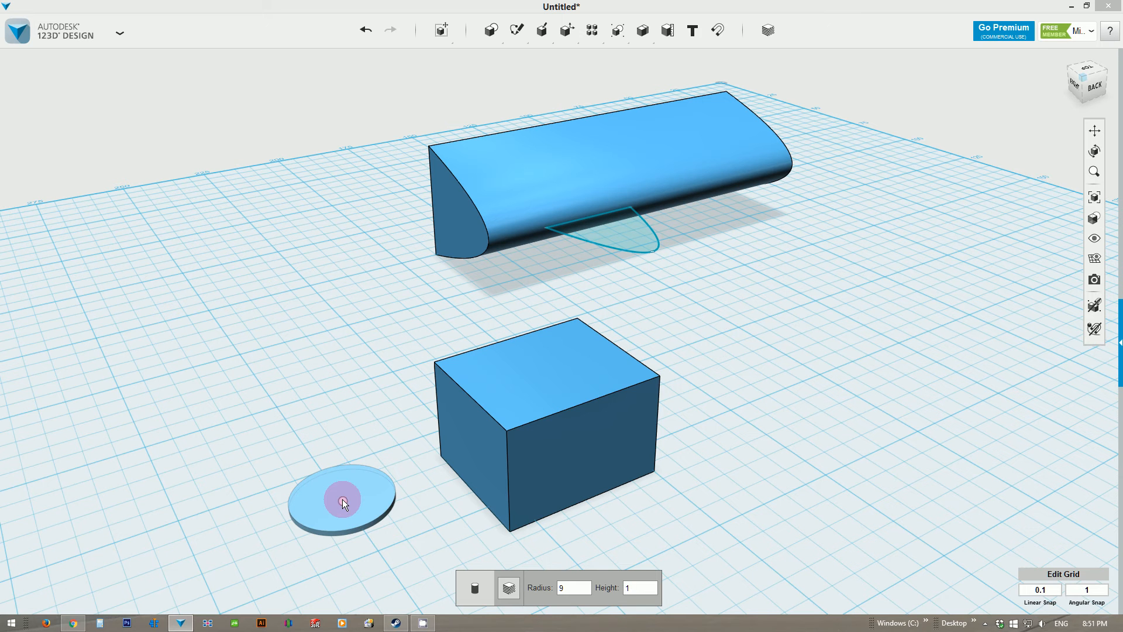
text(0)
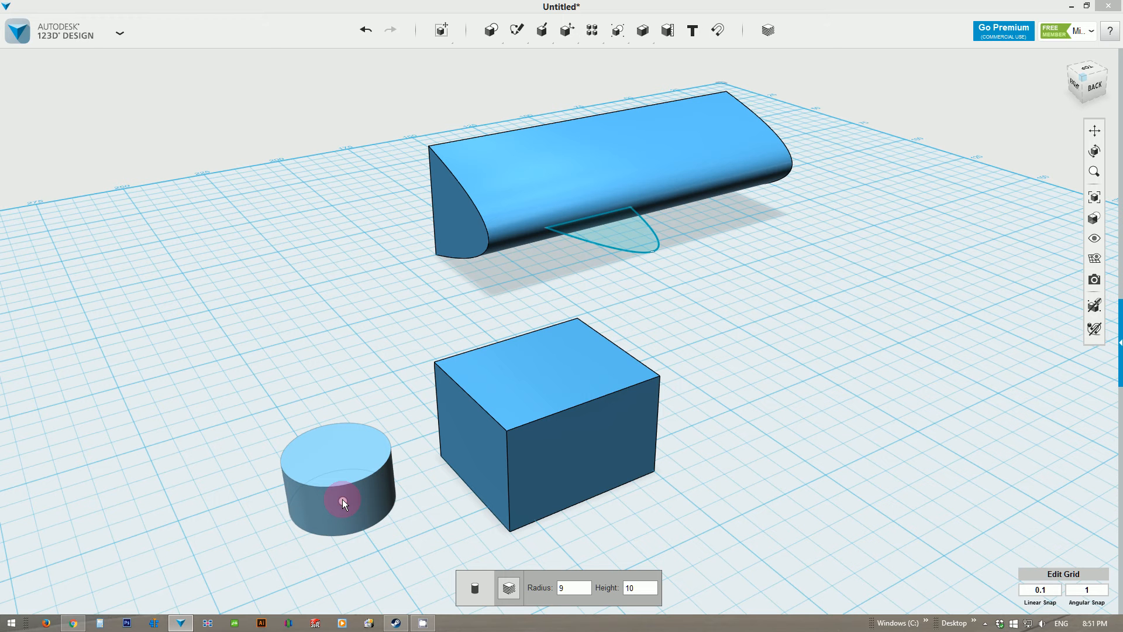
click(343, 500)
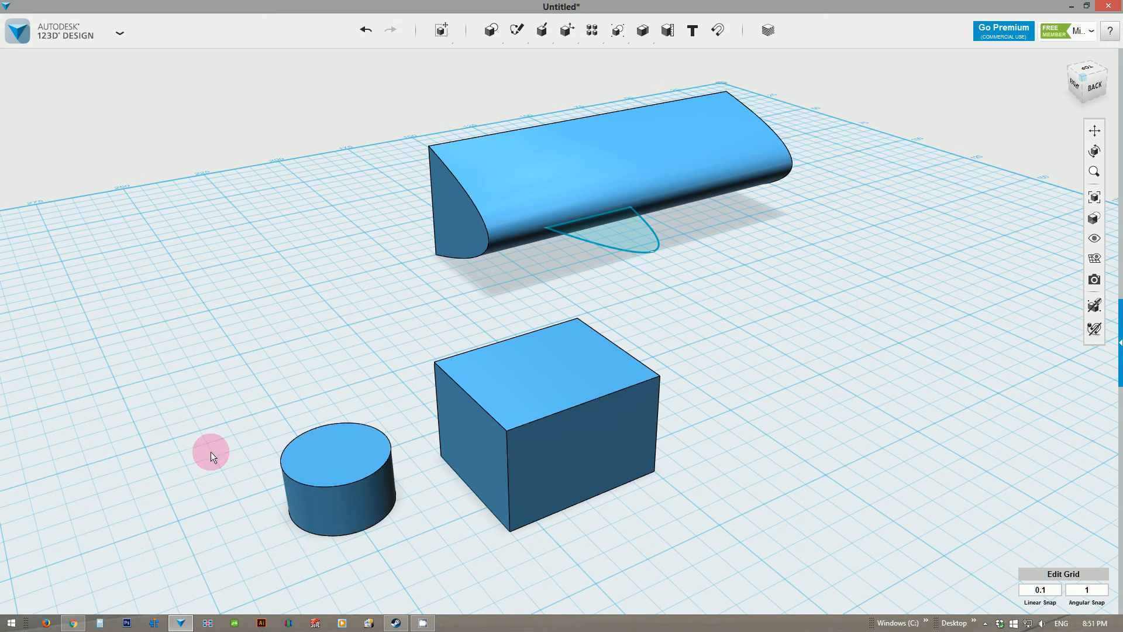
Delete the short cylinder beside the box.
right_drag(251, 434, 251, 434)
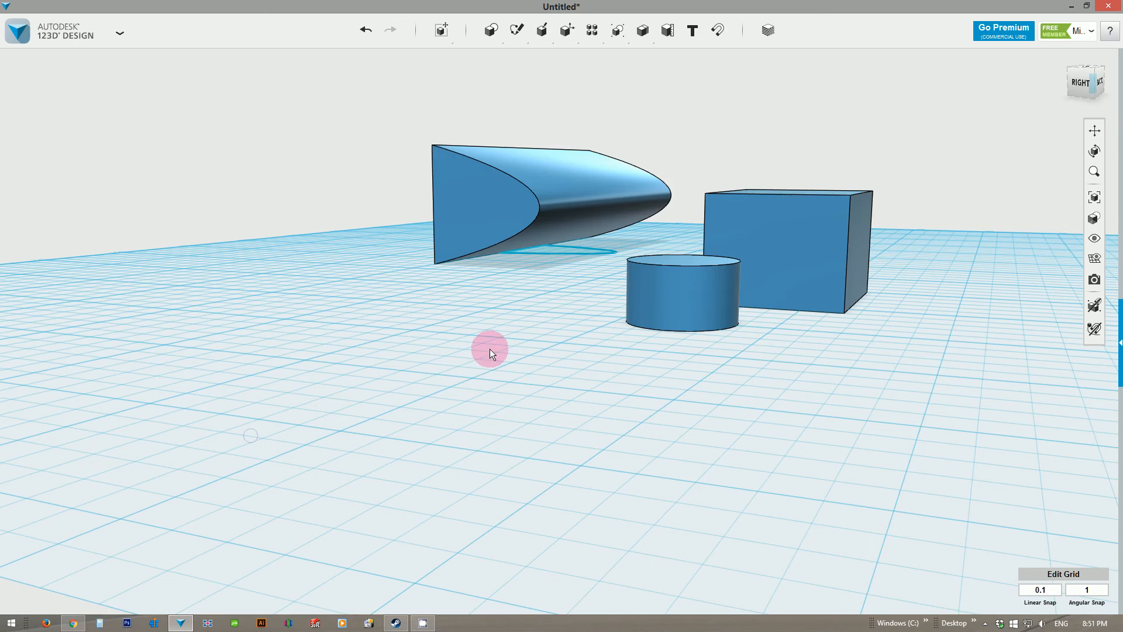
mouse_move(490, 353)
right_down()
mouse_move(514, 338)
mouse_move(499, 366)
mouse_move(507, 413)
right_up()
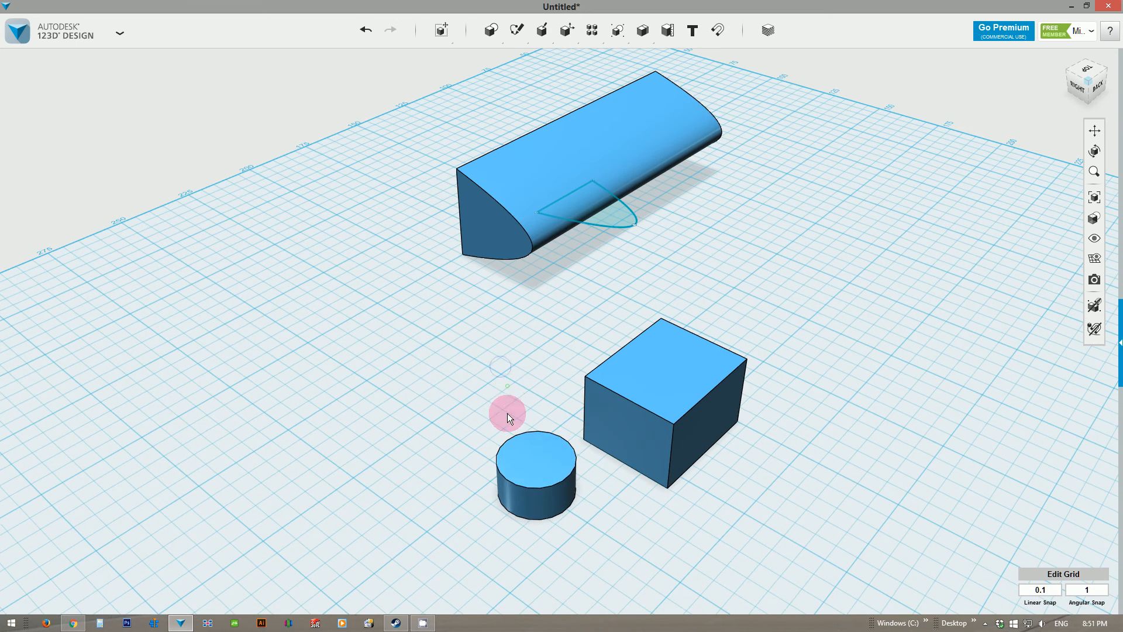
click(522, 454)
key(Delete)
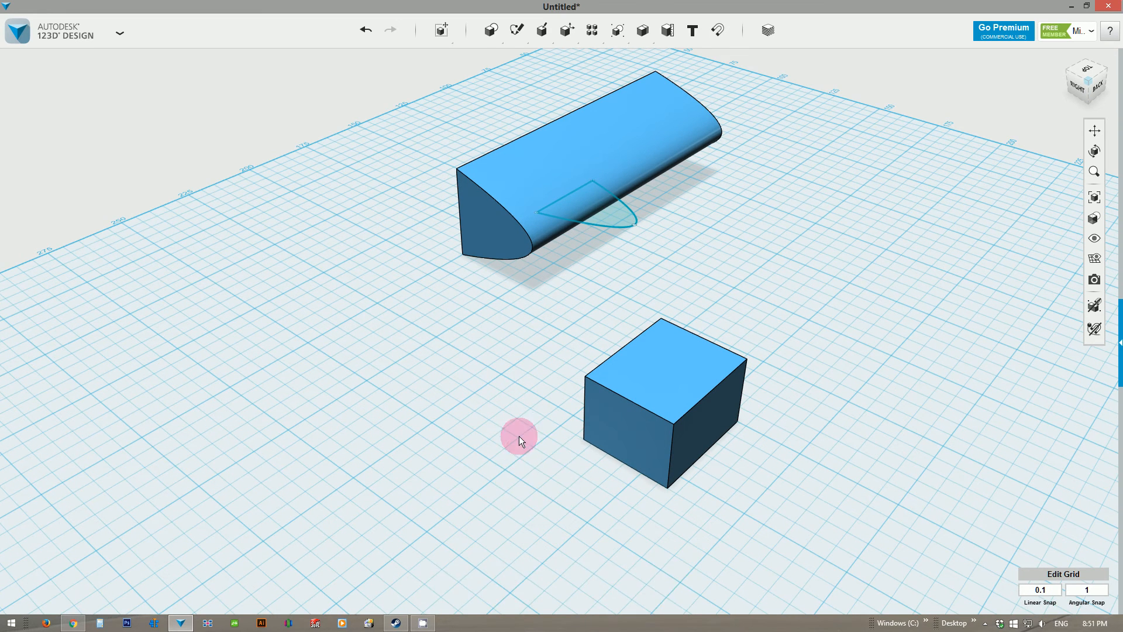
Place a cylinder primitive with radius 9 and height 20 on the grid next to the box.
mouse_move(493, 31)
click(528, 61)
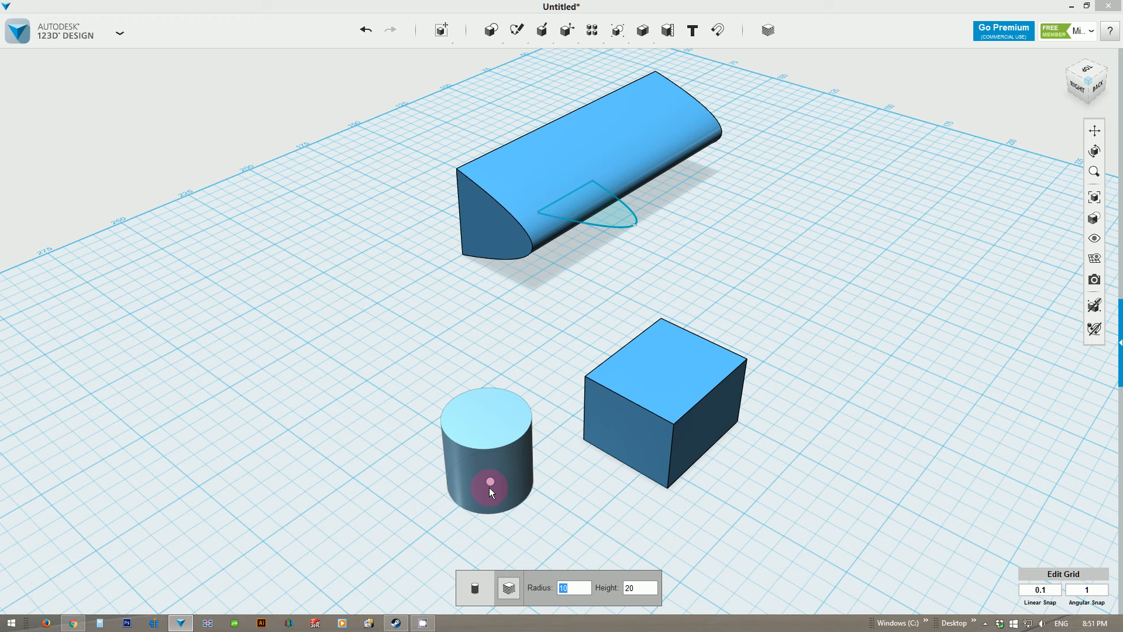
key(BackSpace)
text(9)
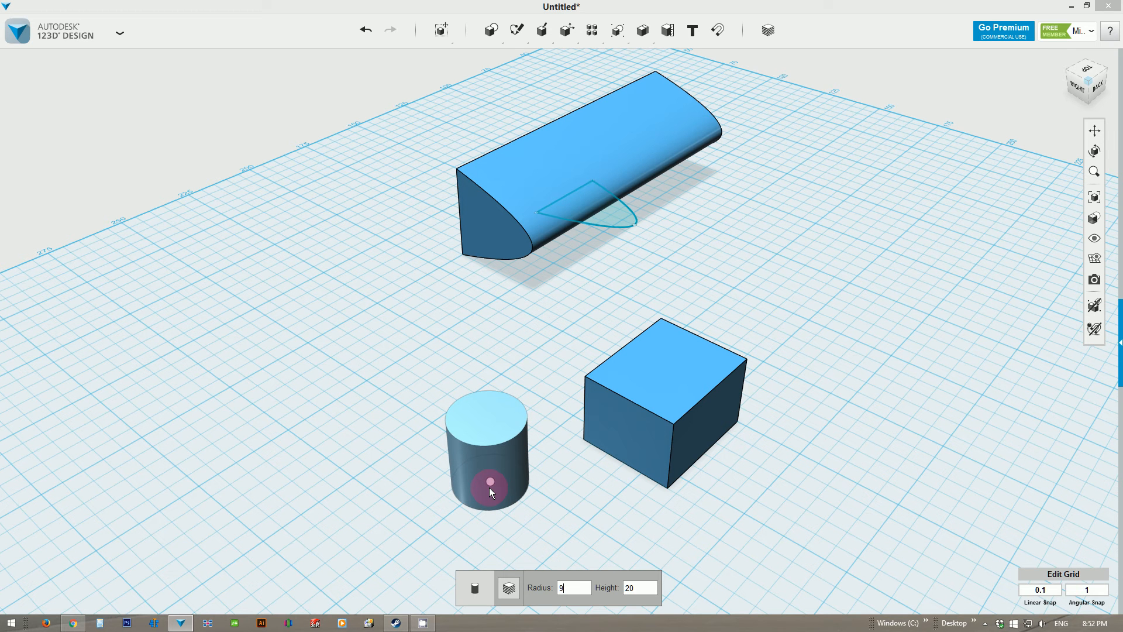
key(Tab)
key(BackSpace)
text(10)
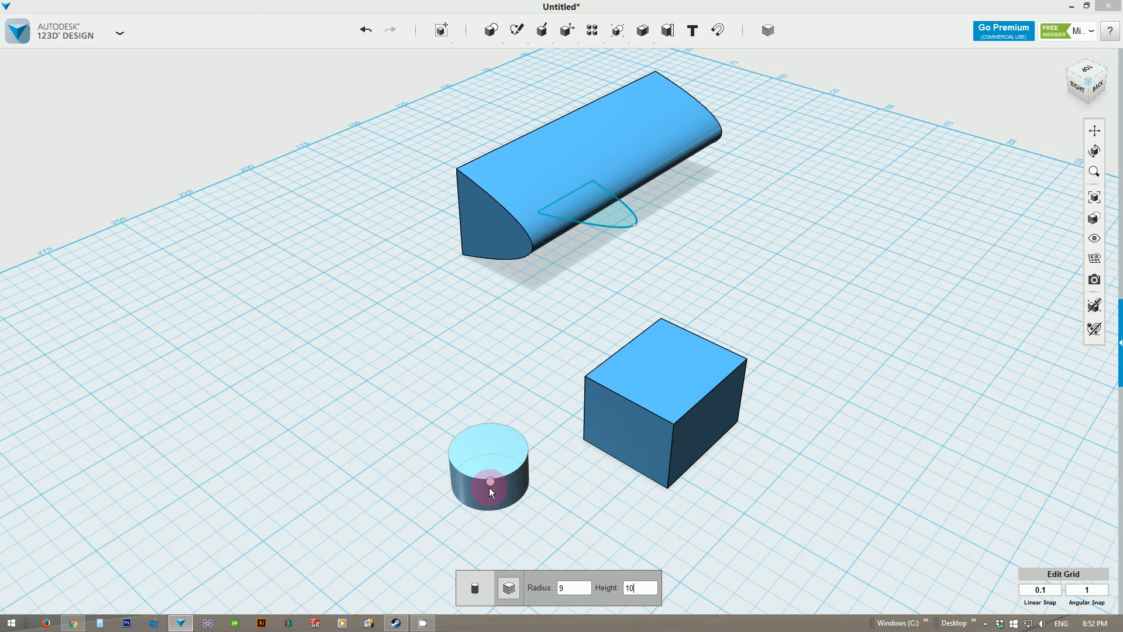
key(BackSpace)
key(BackSpace)
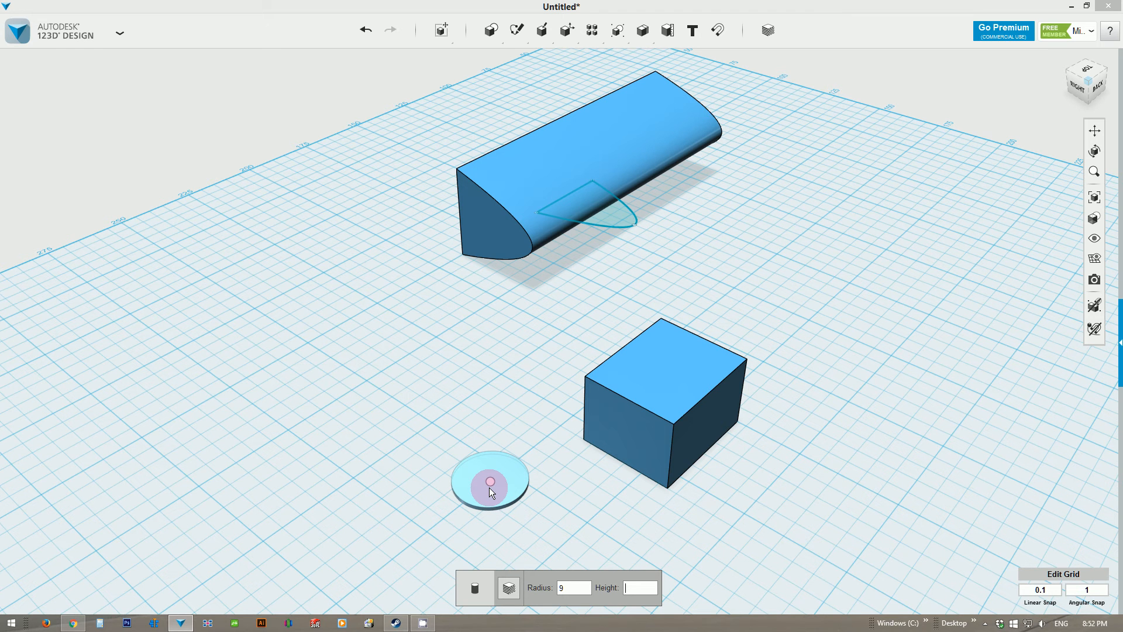
text(20)
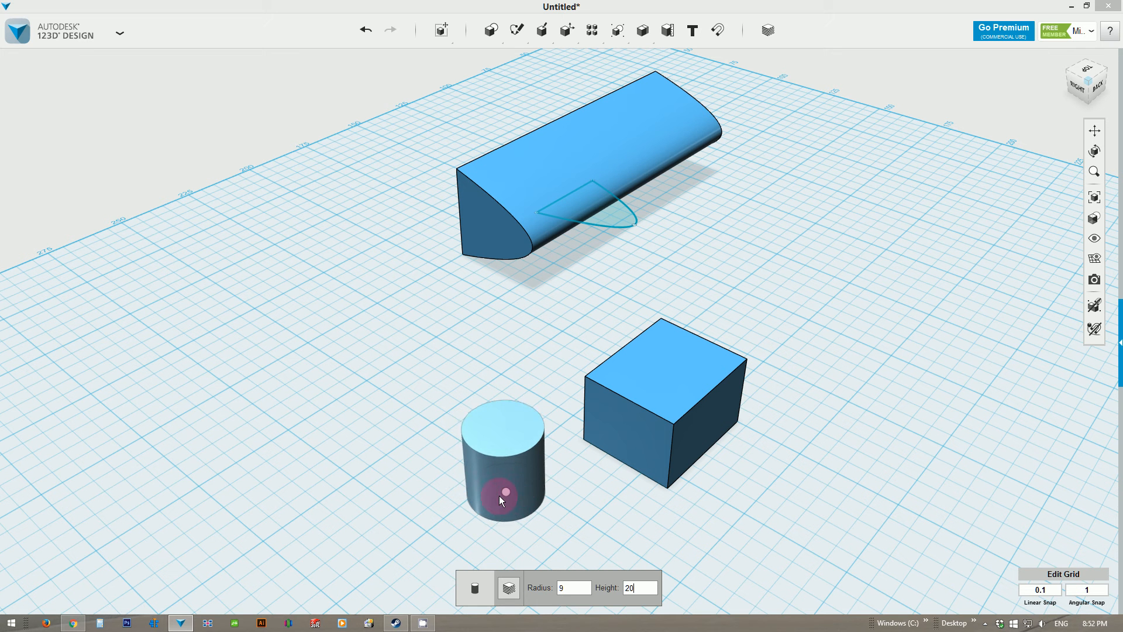
click(499, 496)
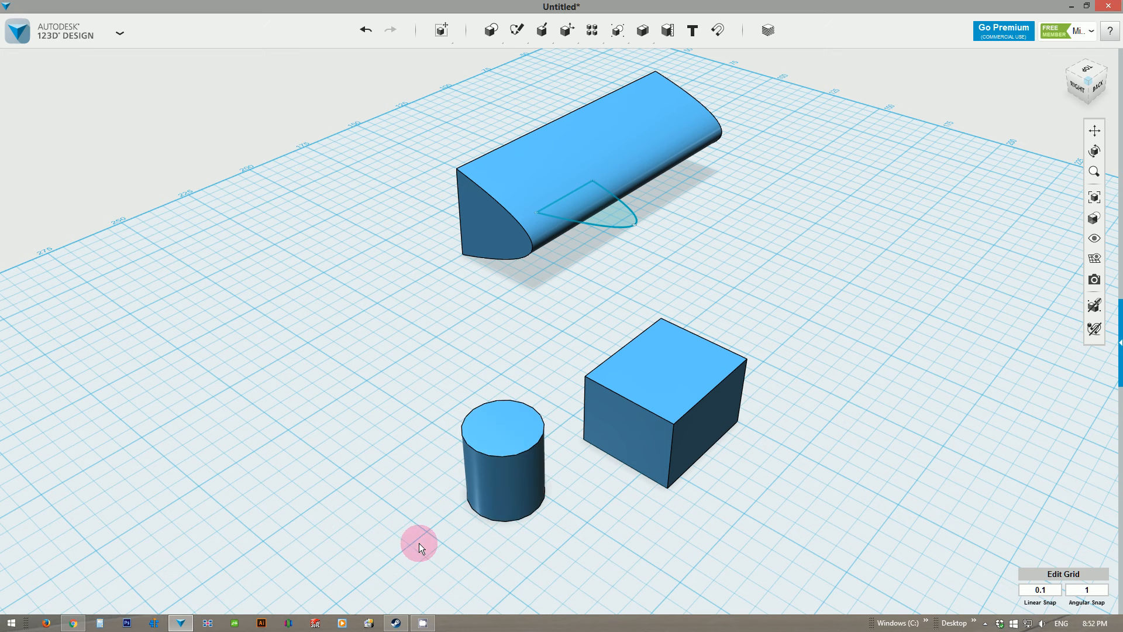
Try snapping the cylinder's top face to the box's top face, and undo the snap.
right_drag(609, 441, 594, 520)
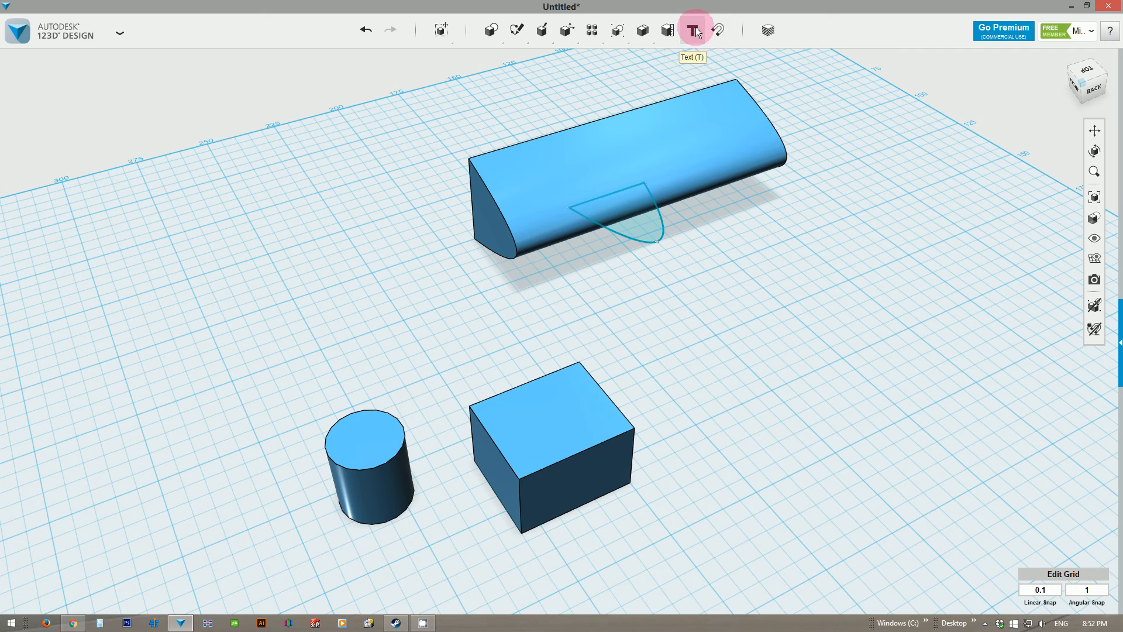
click(713, 32)
click(369, 447)
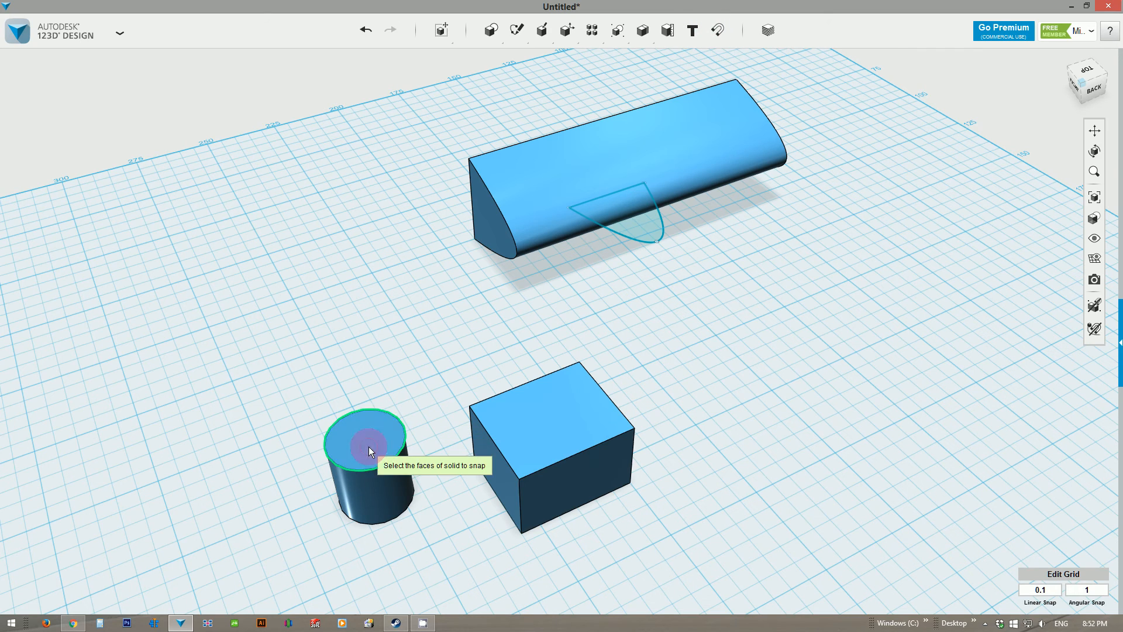
click(543, 416)
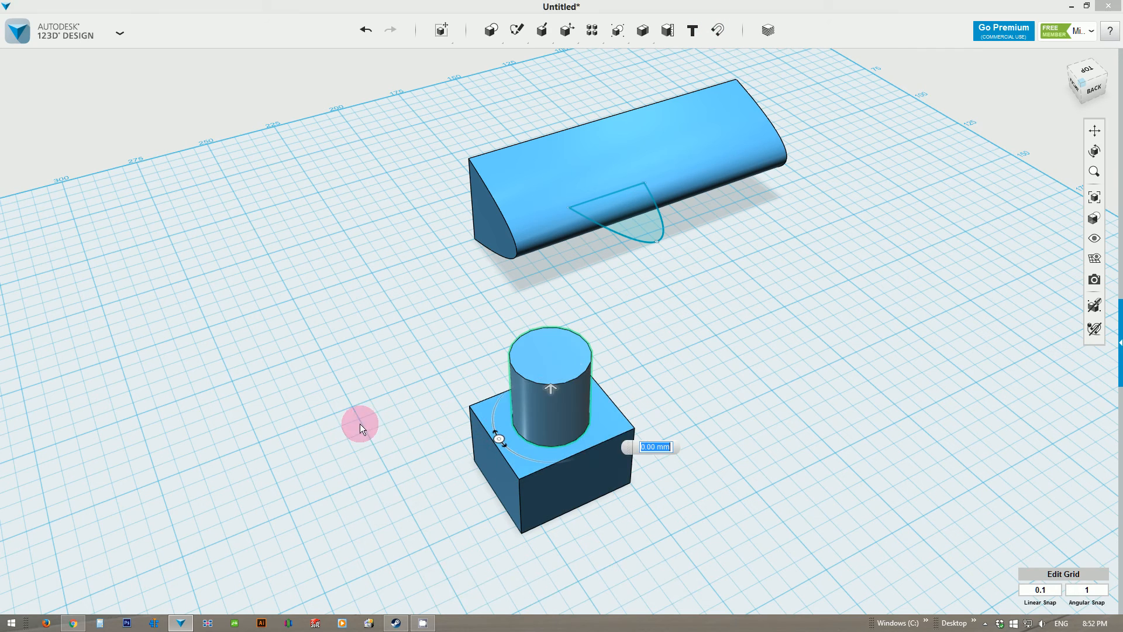
right_drag(360, 423, 346, 452)
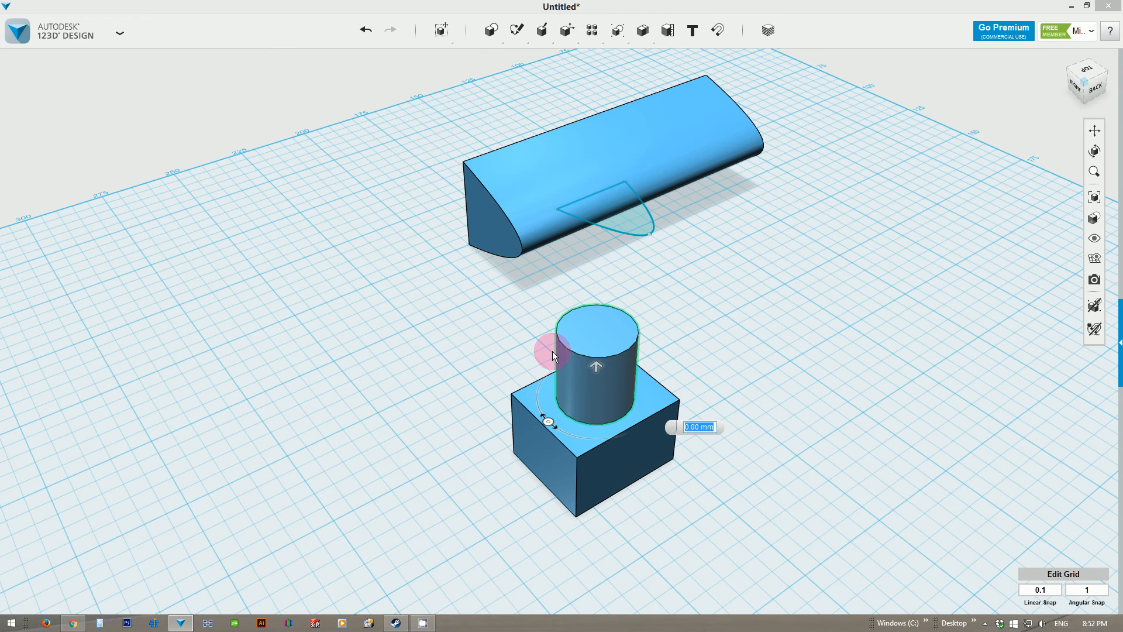
click(450, 328)
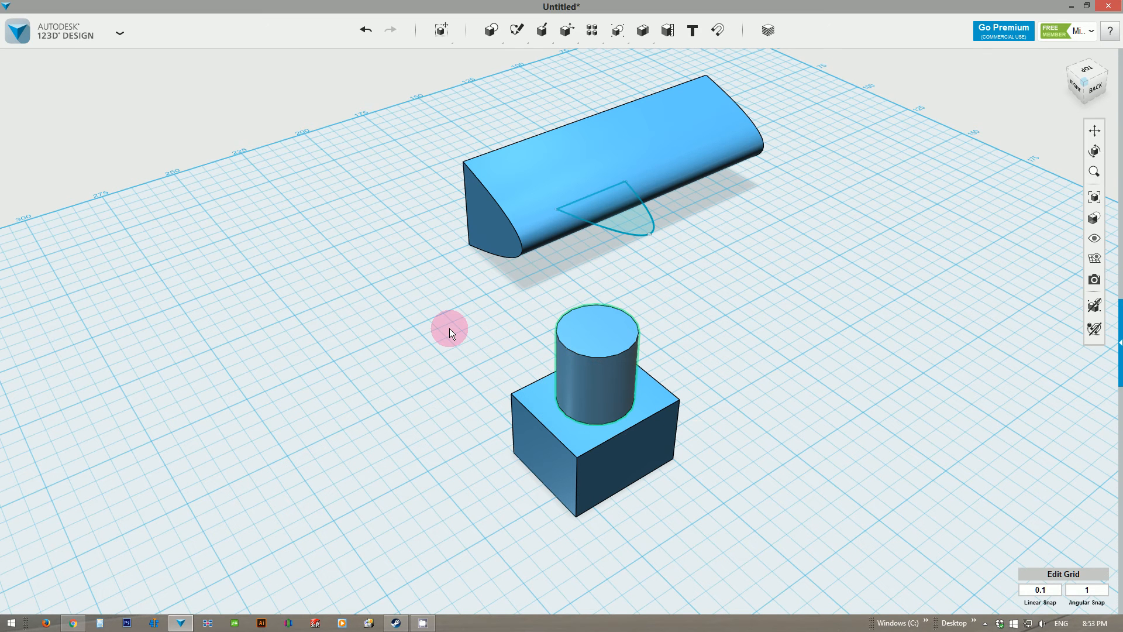
key(ctrl+z)
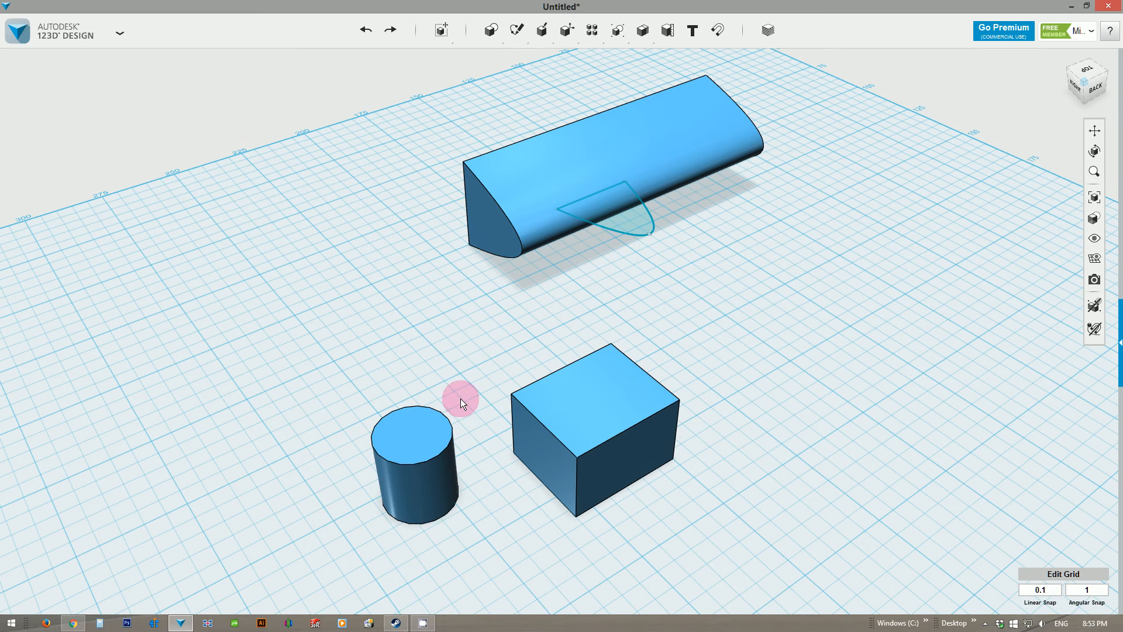
Snap the cylinder's top face to the centre of the box's top face so the cylinder stands on the box.
click(716, 32)
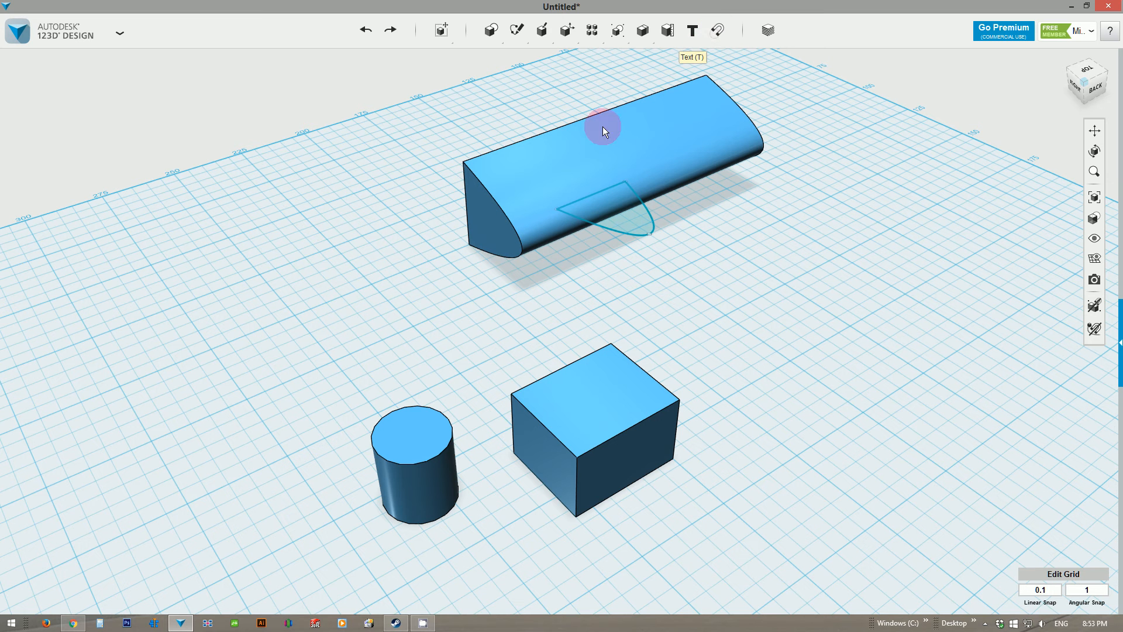
click(408, 437)
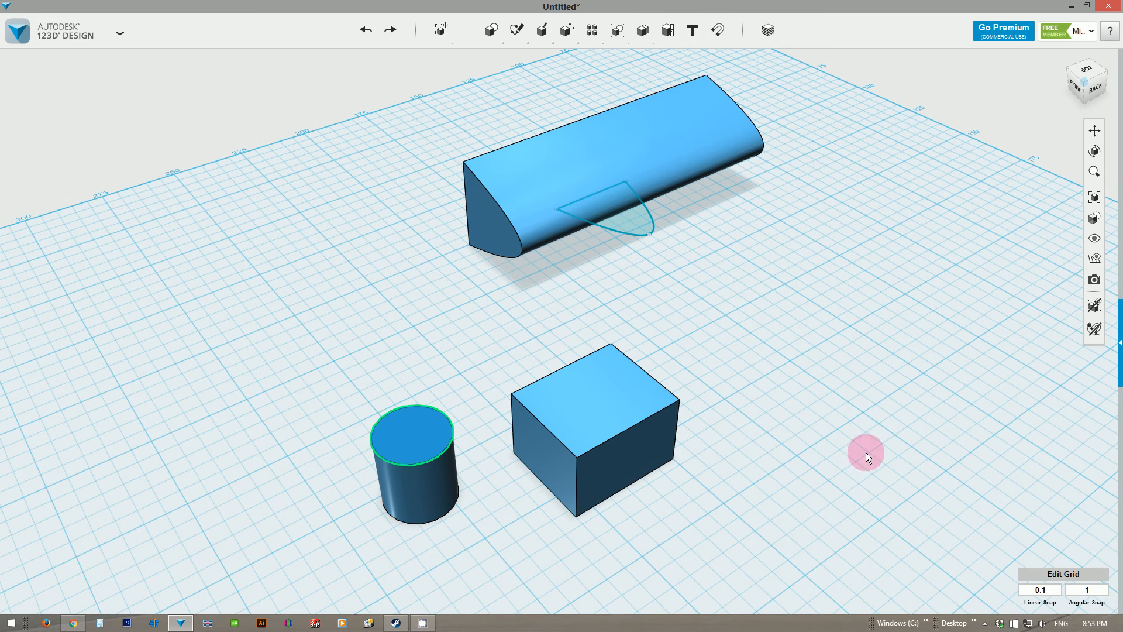
click(590, 395)
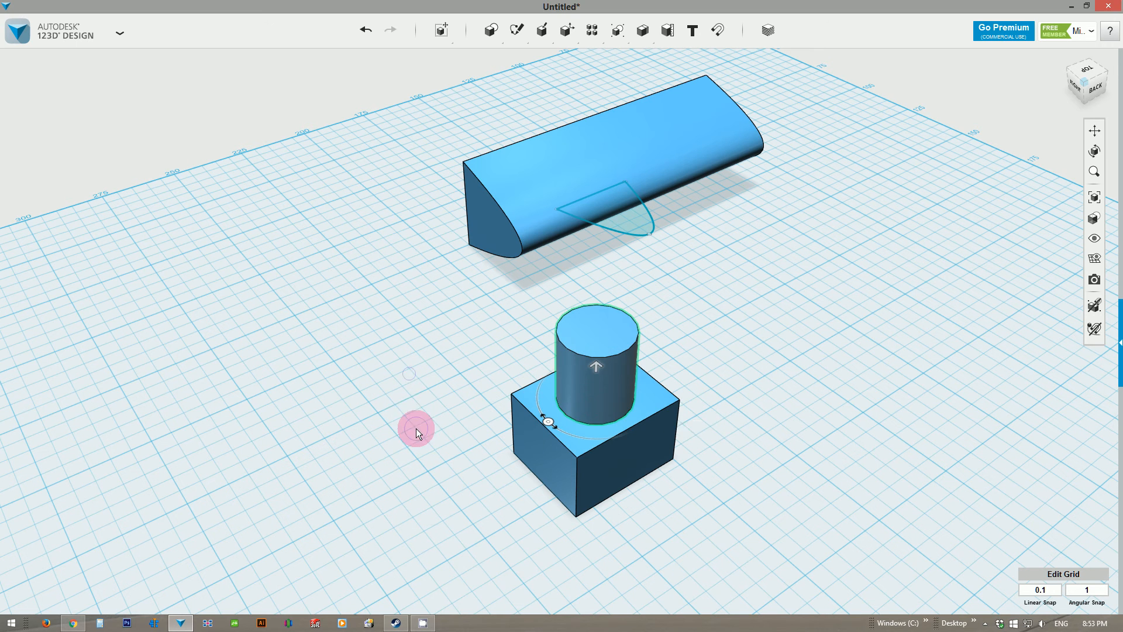
mouse_move(416, 428)
right_down()
mouse_move(446, 439)
mouse_move(456, 406)
mouse_move(403, 428)
right_up()
click(388, 359)
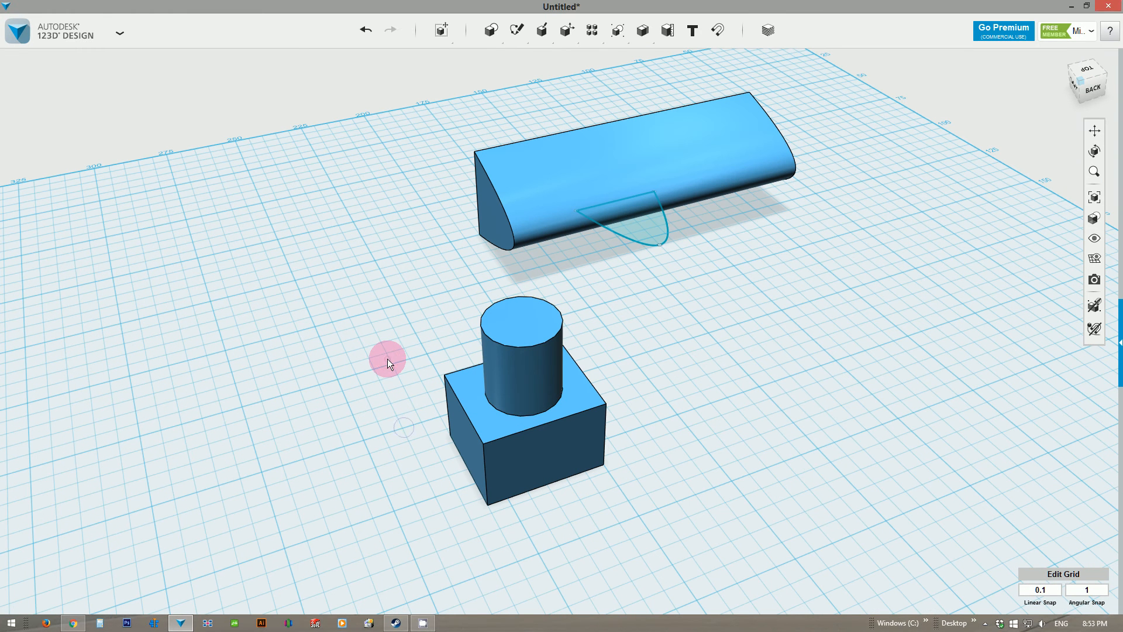
click(538, 359)
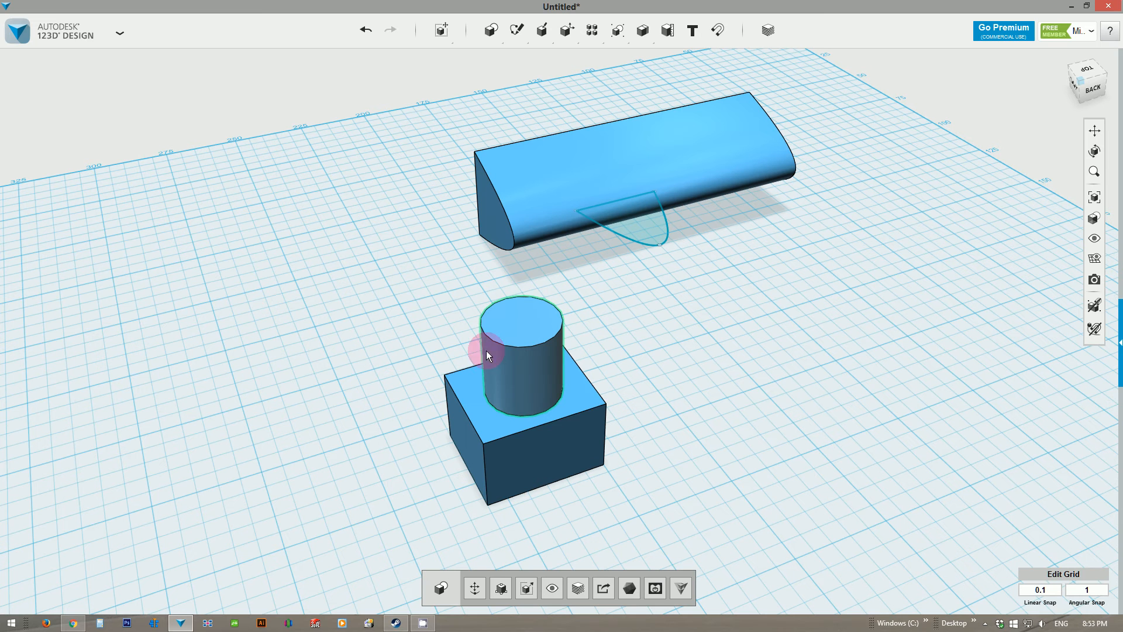
click(412, 276)
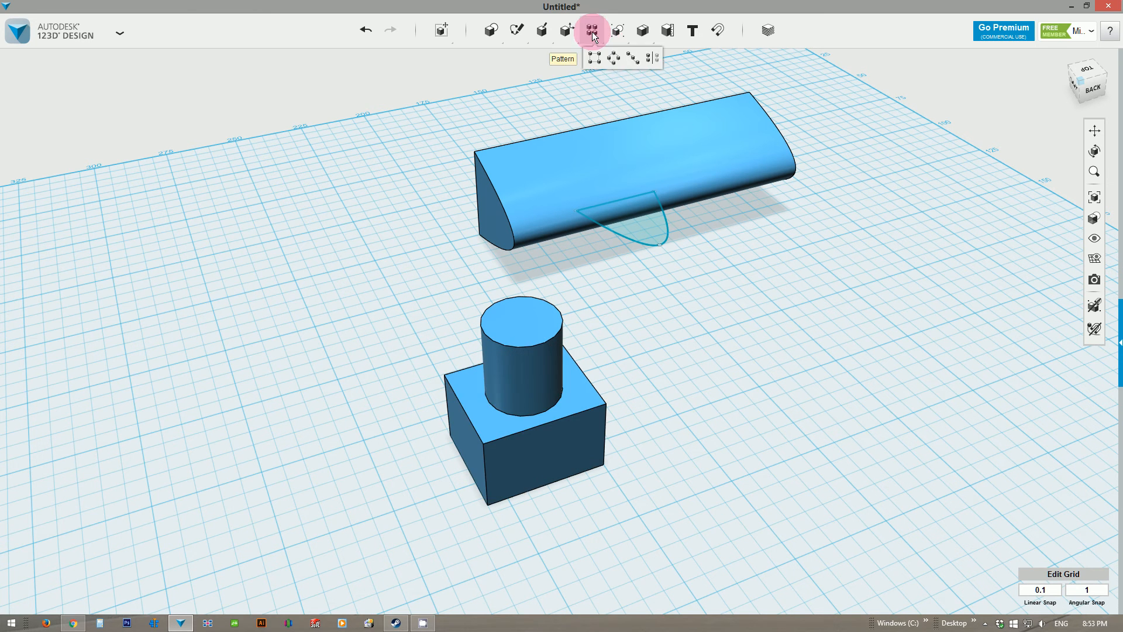
Group the cylinder with the box beneath it and check that both select as one object.
mouse_move(608, 31)
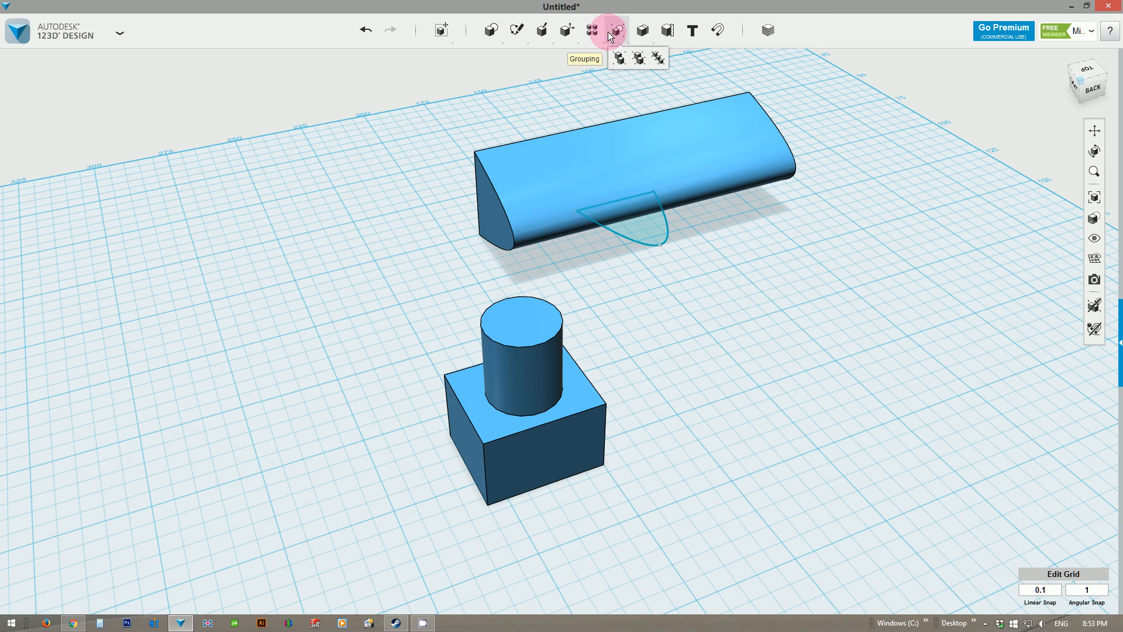
click(620, 62)
click(512, 372)
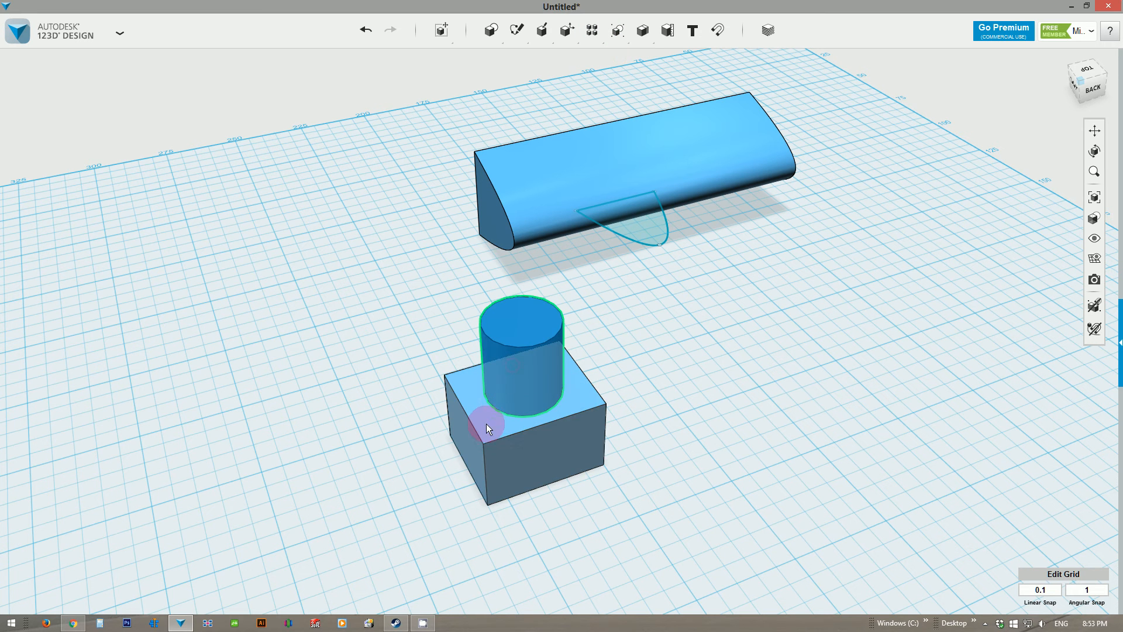
shift+click(454, 433)
click(321, 427)
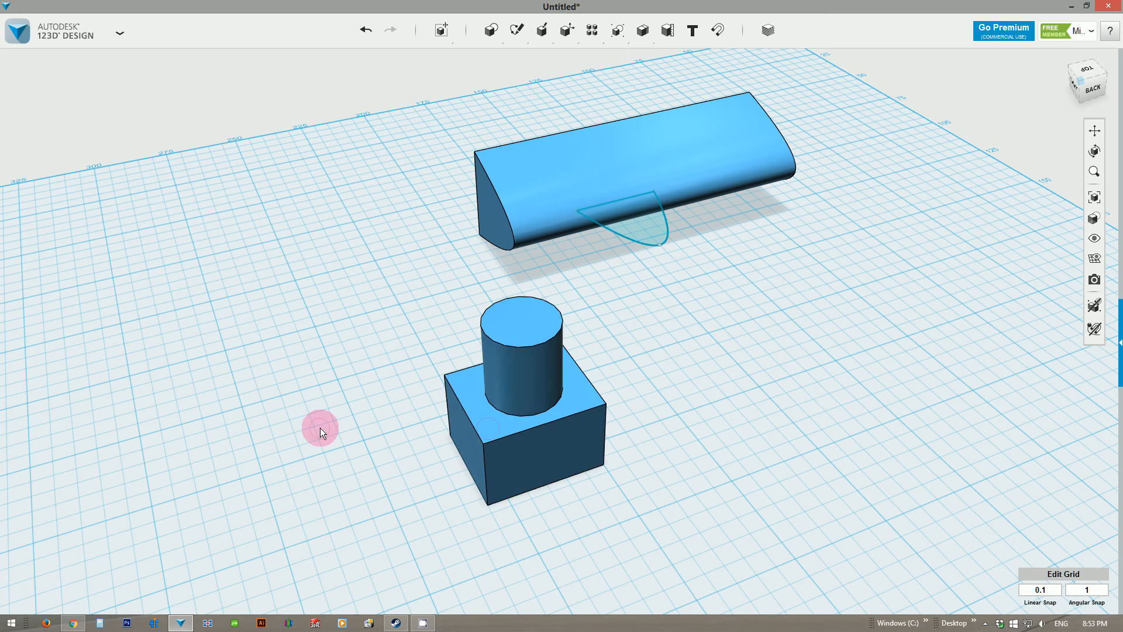
drag(403, 320, 591, 448)
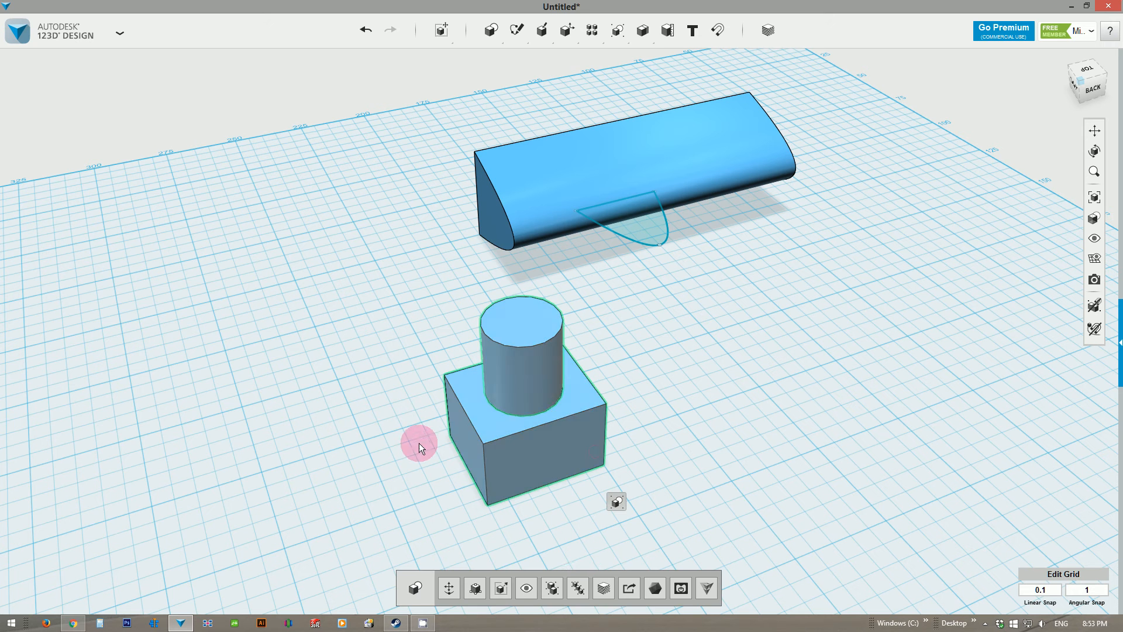
click(524, 374)
click(461, 521)
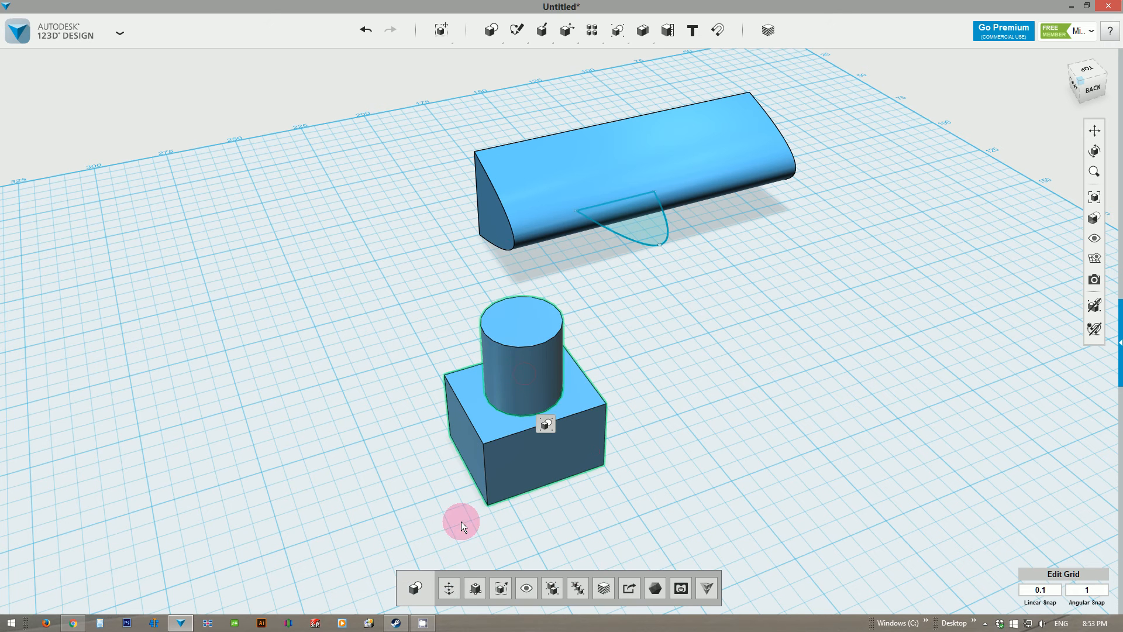
Move the grouped box and cylinder sideways across the grid.
click(449, 589)
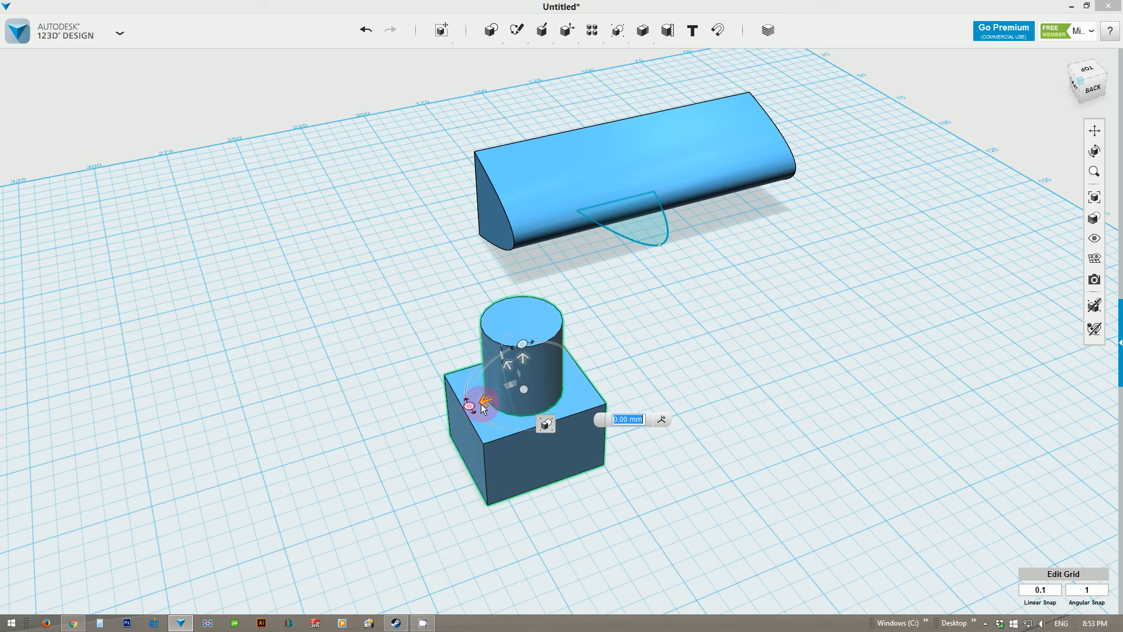
drag(489, 401, 620, 374)
right_drag(620, 378, 565, 442)
middle_drag(771, 471, 571, 464)
Rotate the grouped box and cylinder onto its side so the cylinder lies horizontally.
click(633, 128)
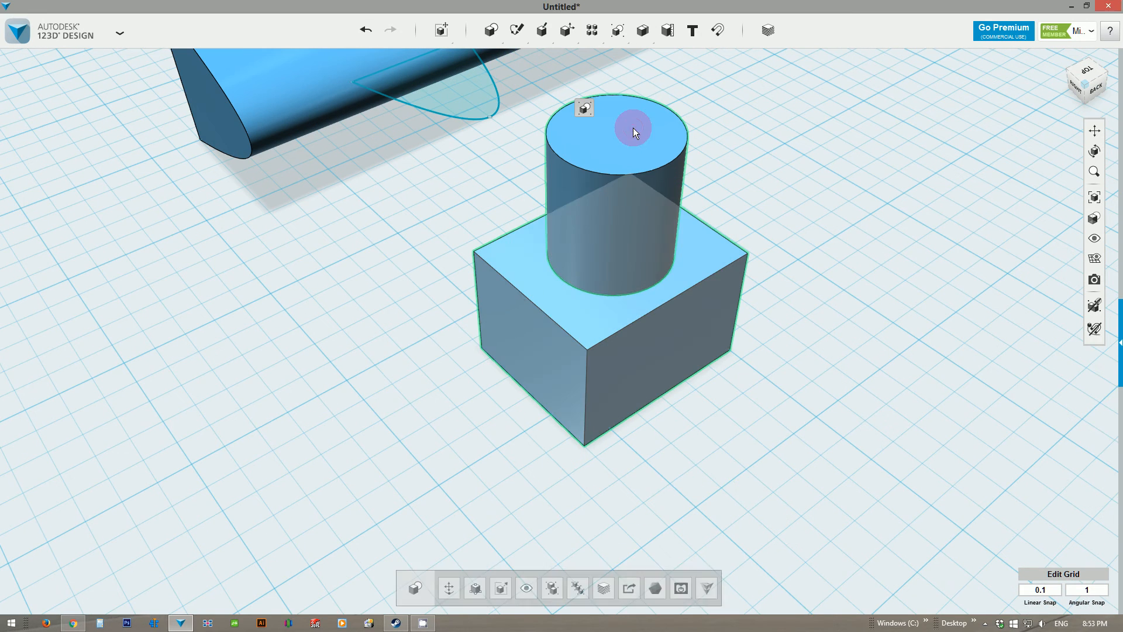
click(643, 142)
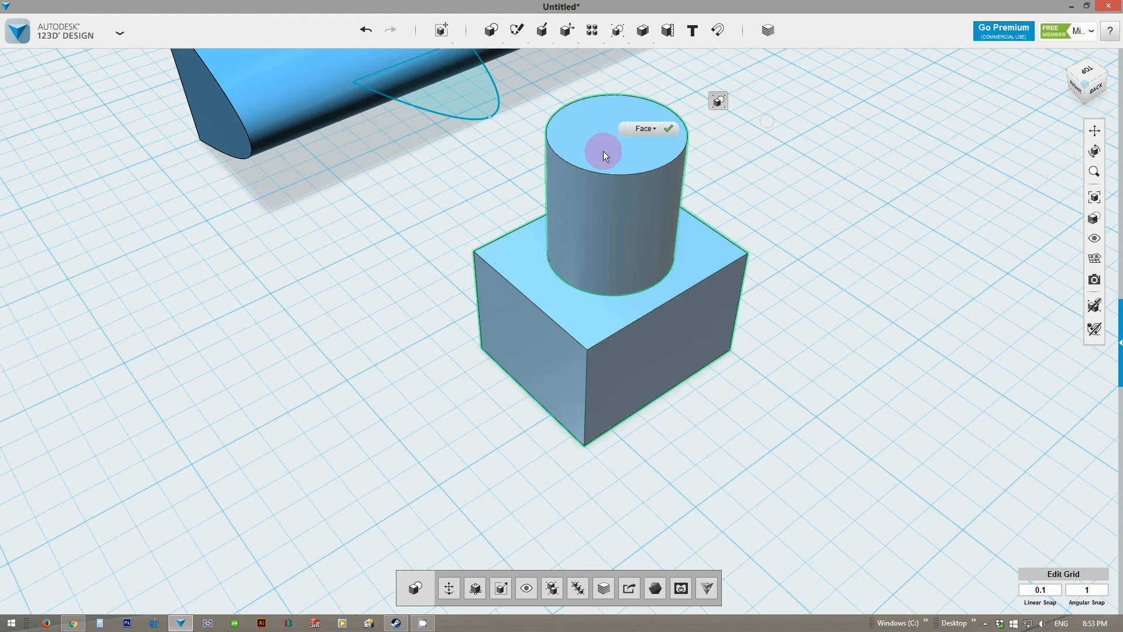
scroll(384, 344, down, 3)
right_drag(351, 316, 384, 310)
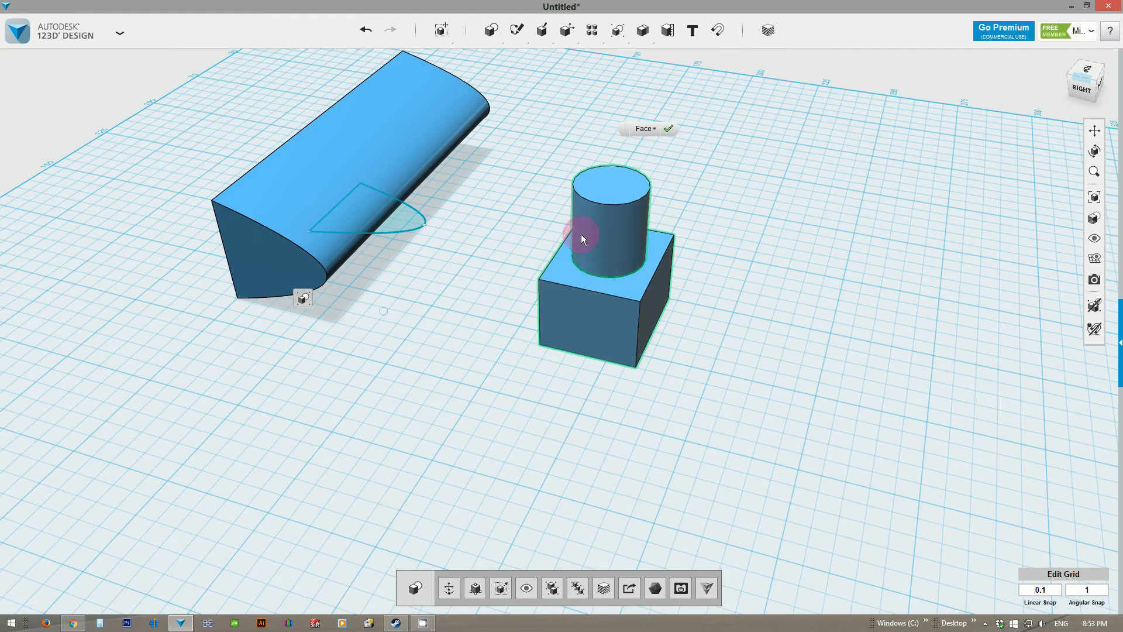
click(603, 234)
click(668, 303)
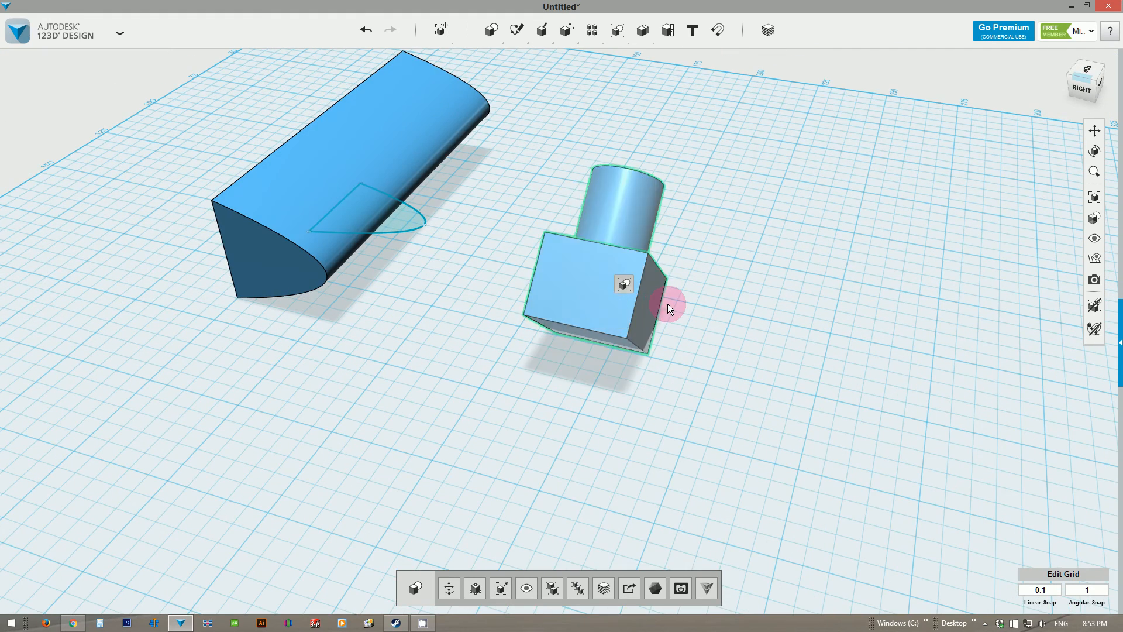
right_drag(627, 429, 586, 419)
right_drag(479, 404, 420, 401)
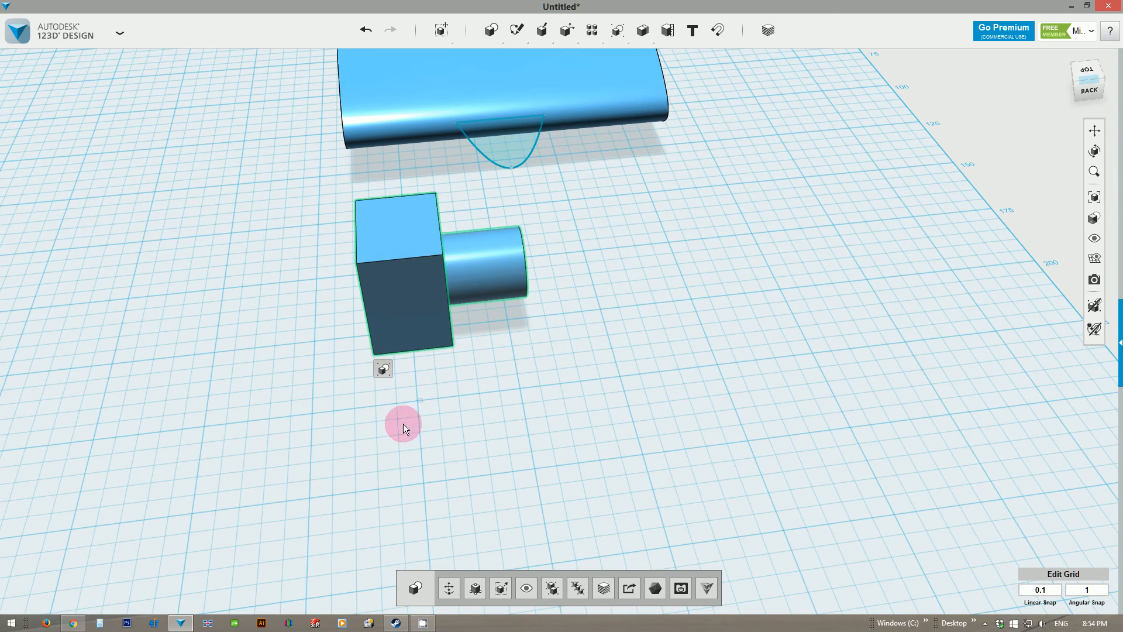
Roll the group about the cylinder's axis so the box rests on a neighbouring face.
mouse_move(392, 366)
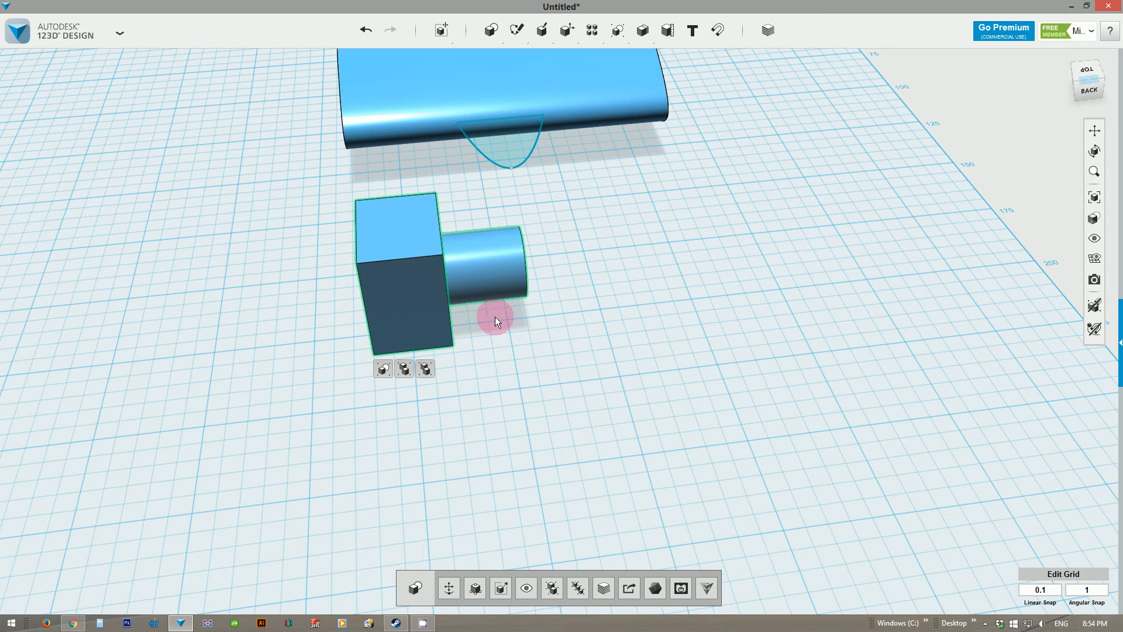
right_drag(459, 408, 460, 398)
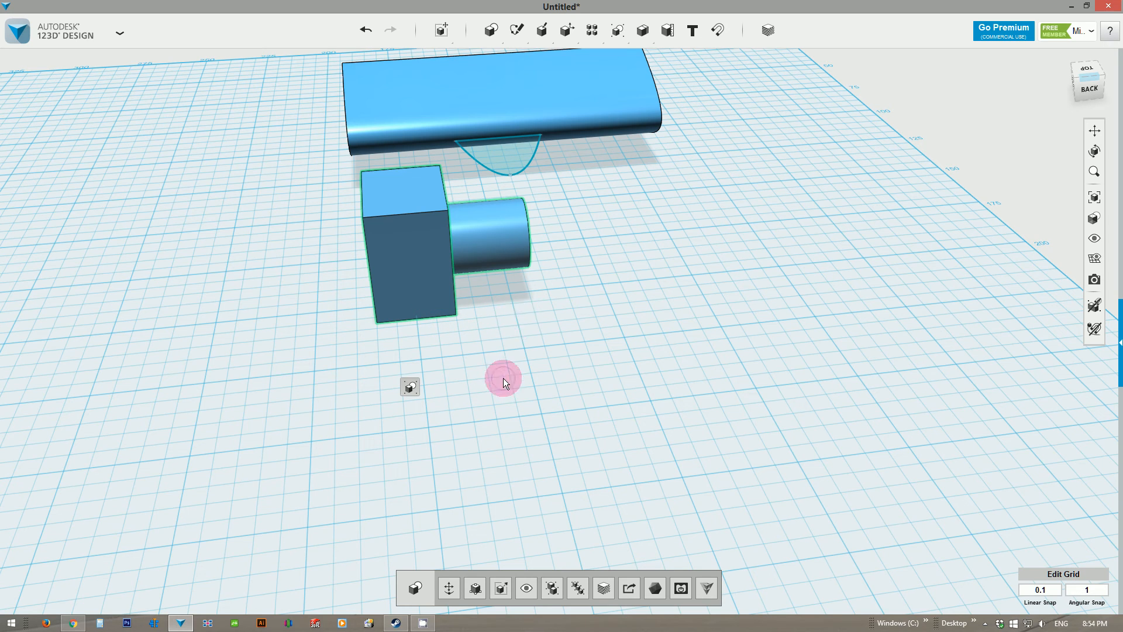
right_drag(502, 378, 424, 330)
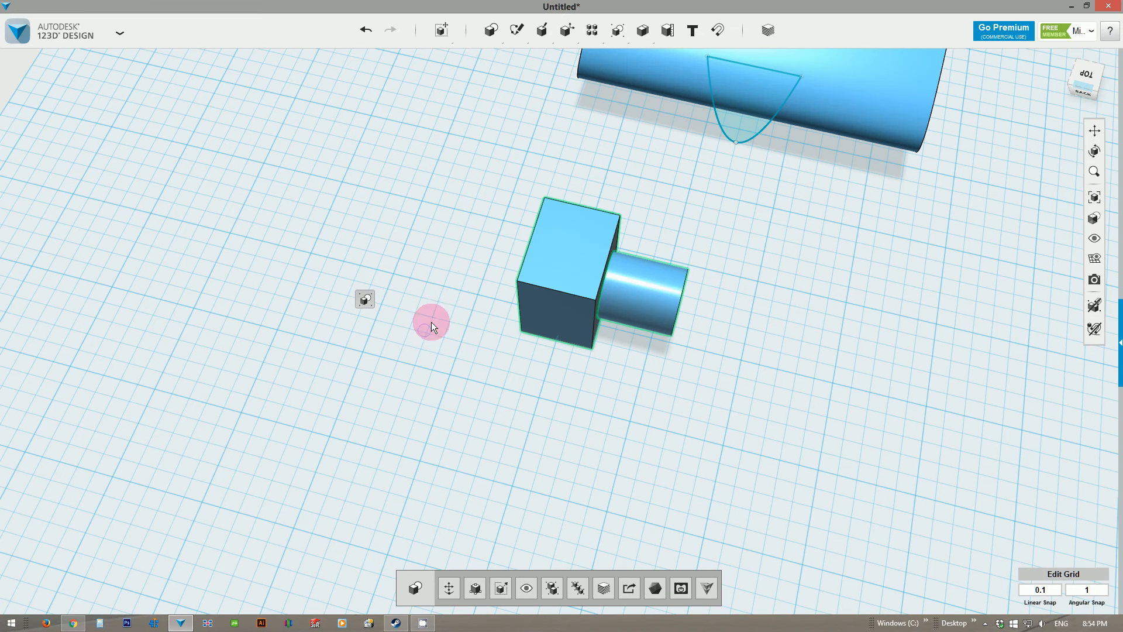
right_drag(503, 387, 491, 382)
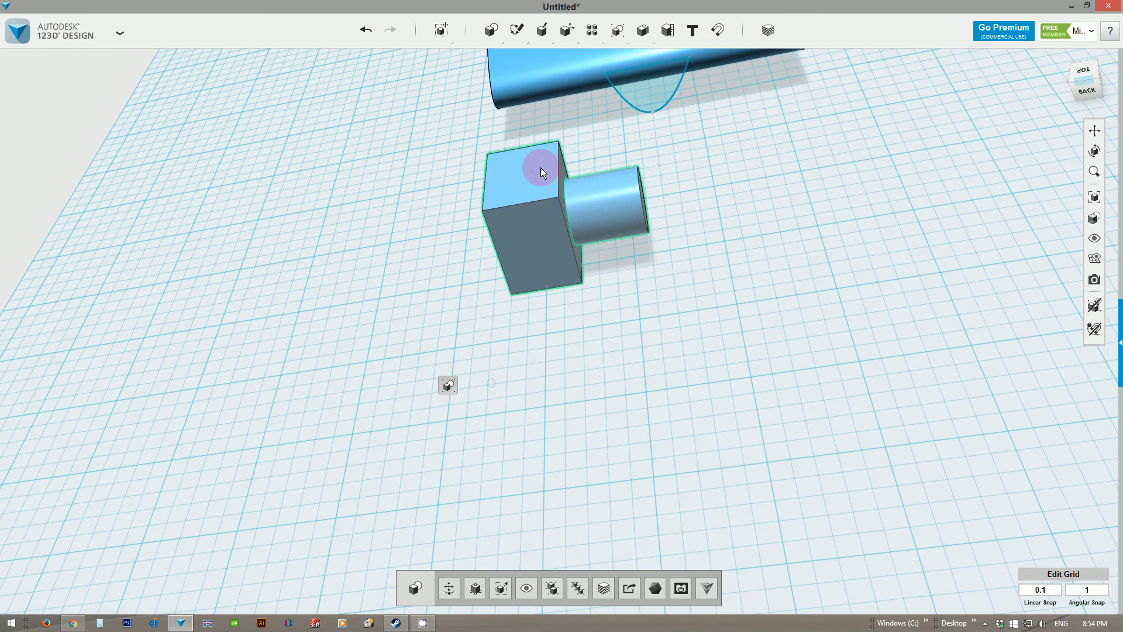
click(525, 179)
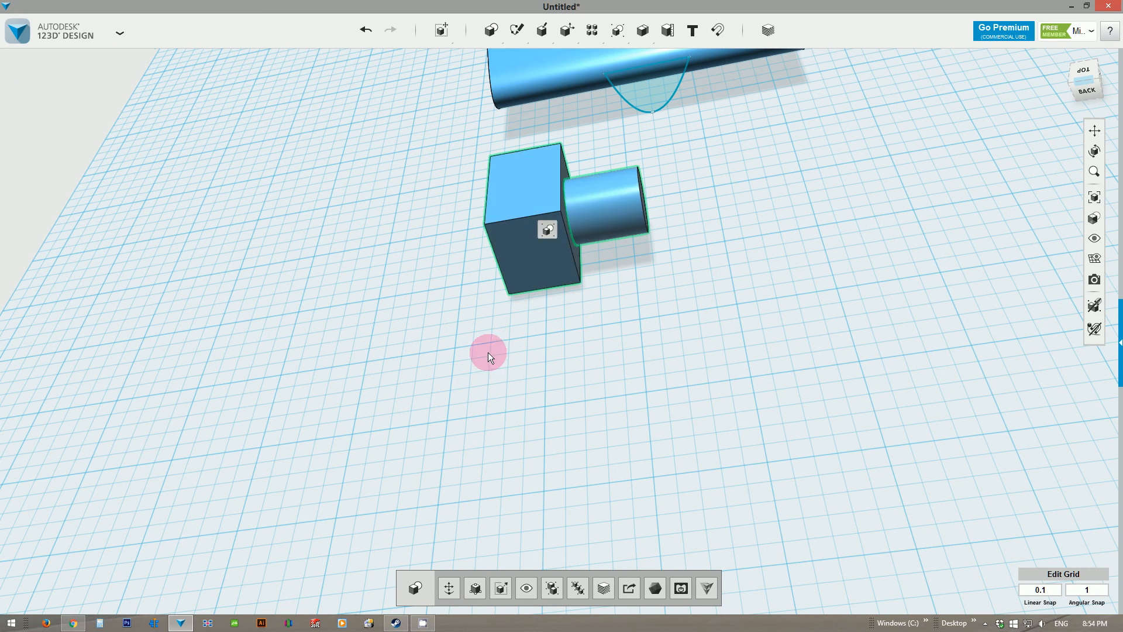
right_drag(488, 352, 537, 524)
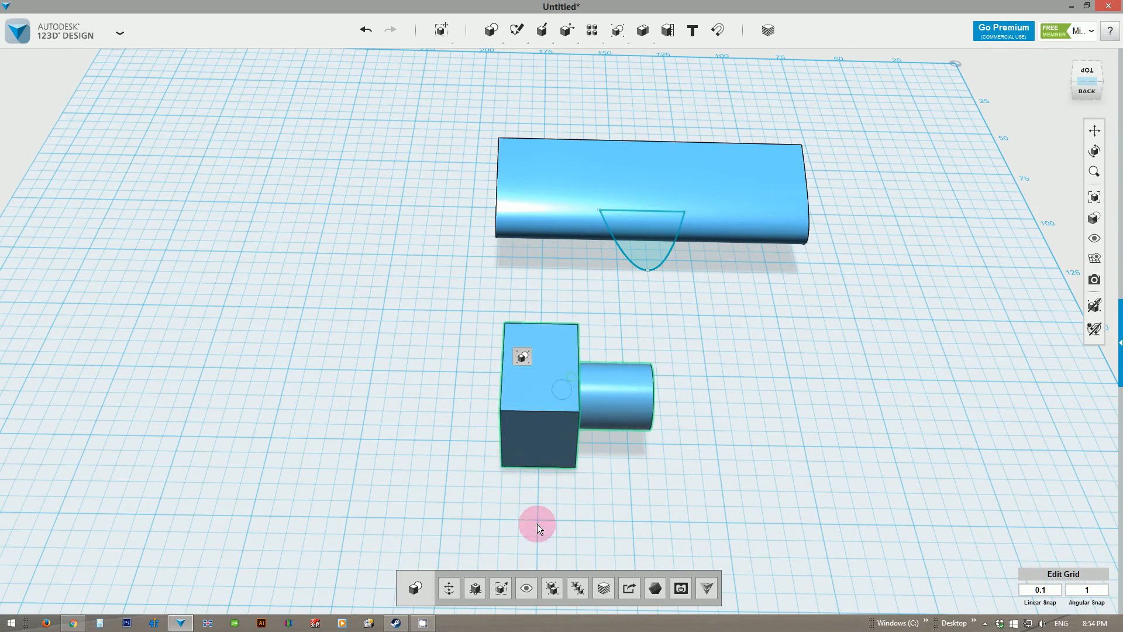
Rotate the group about the vertical axis so its cylinder points away from the arch-profile solid.
click(538, 377)
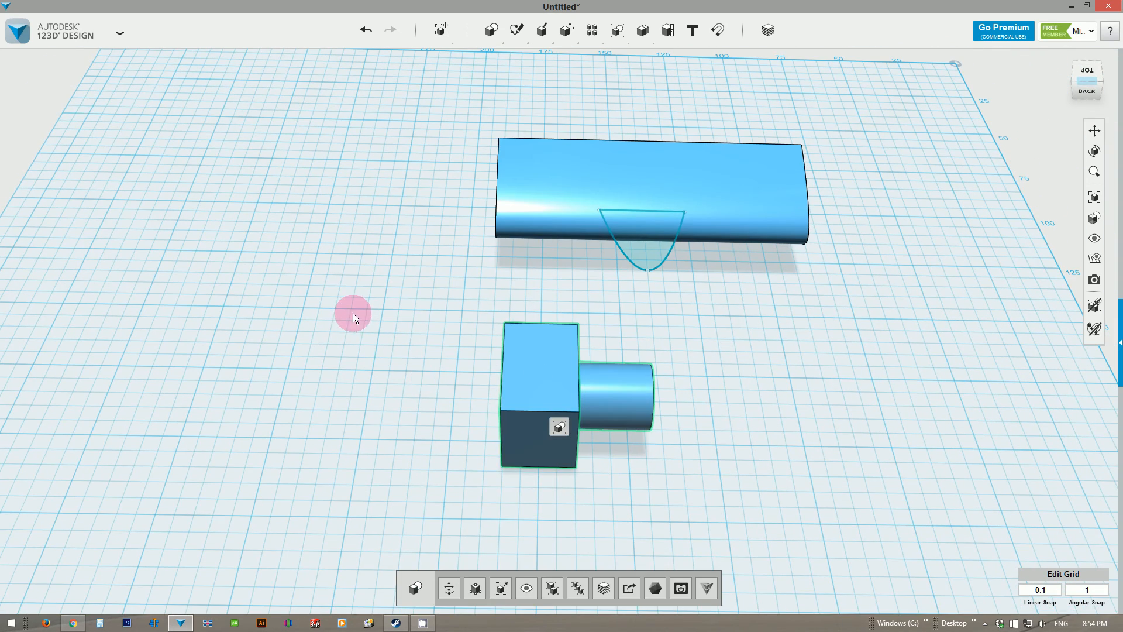
click(539, 359)
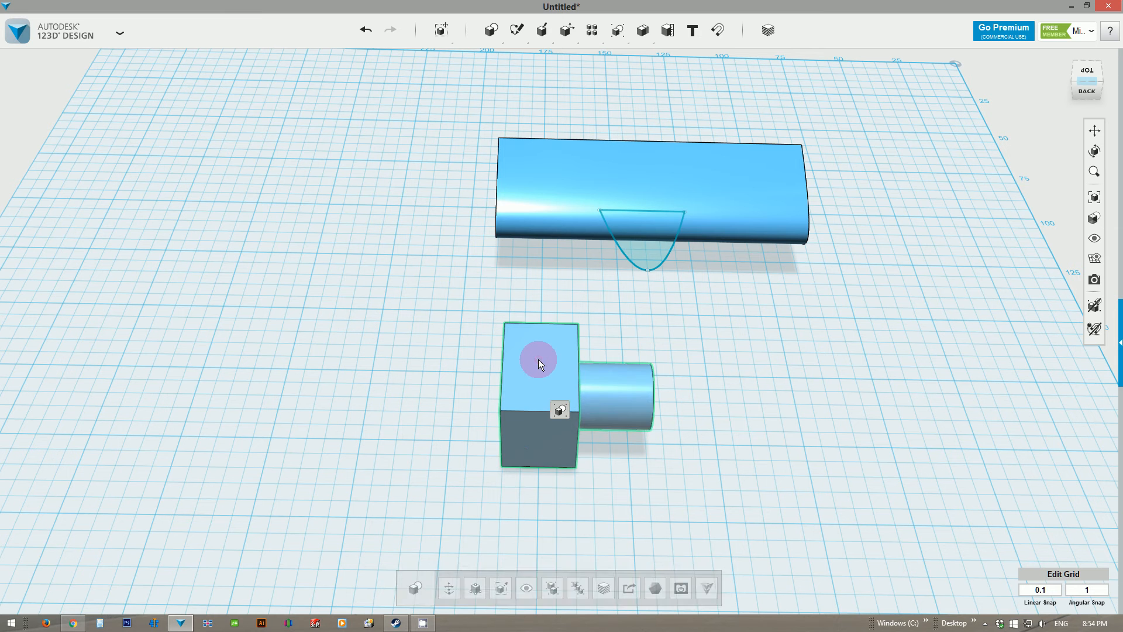
key(Right)
key(Right)
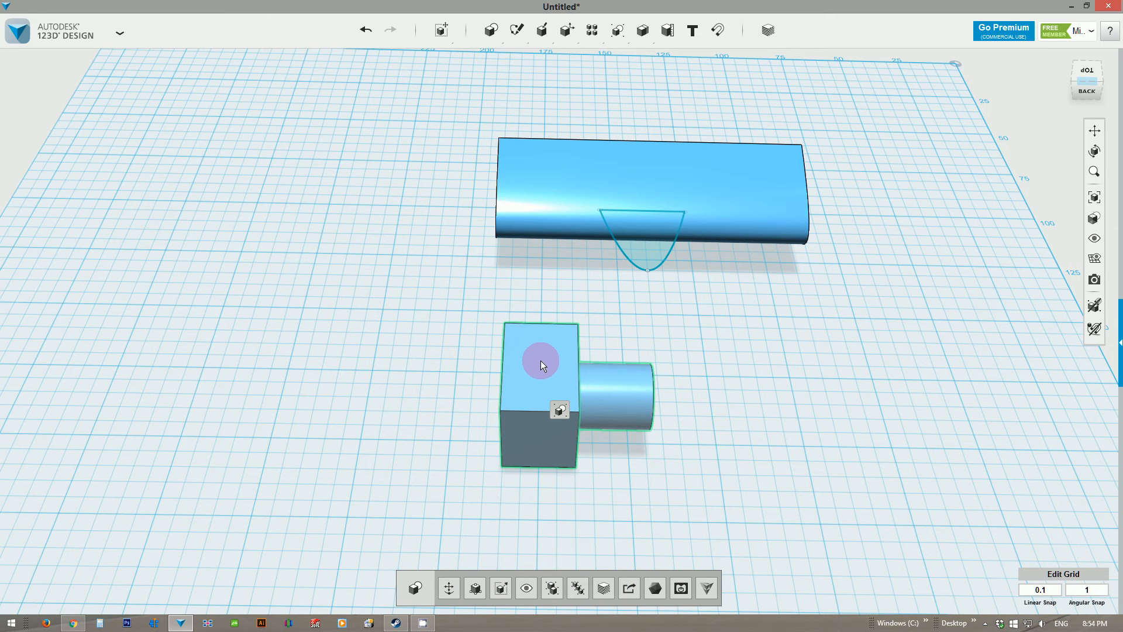
key(Right)
key(Right)
key(Right)
key(Right)
key(Right)
key(Right)
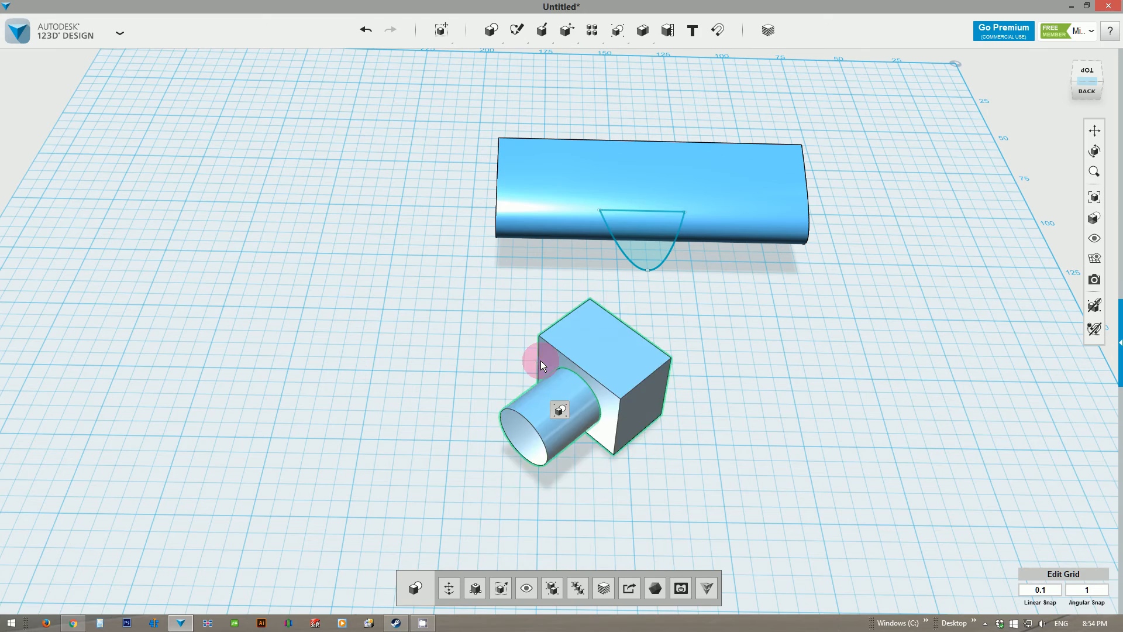
right_drag(451, 356, 514, 409)
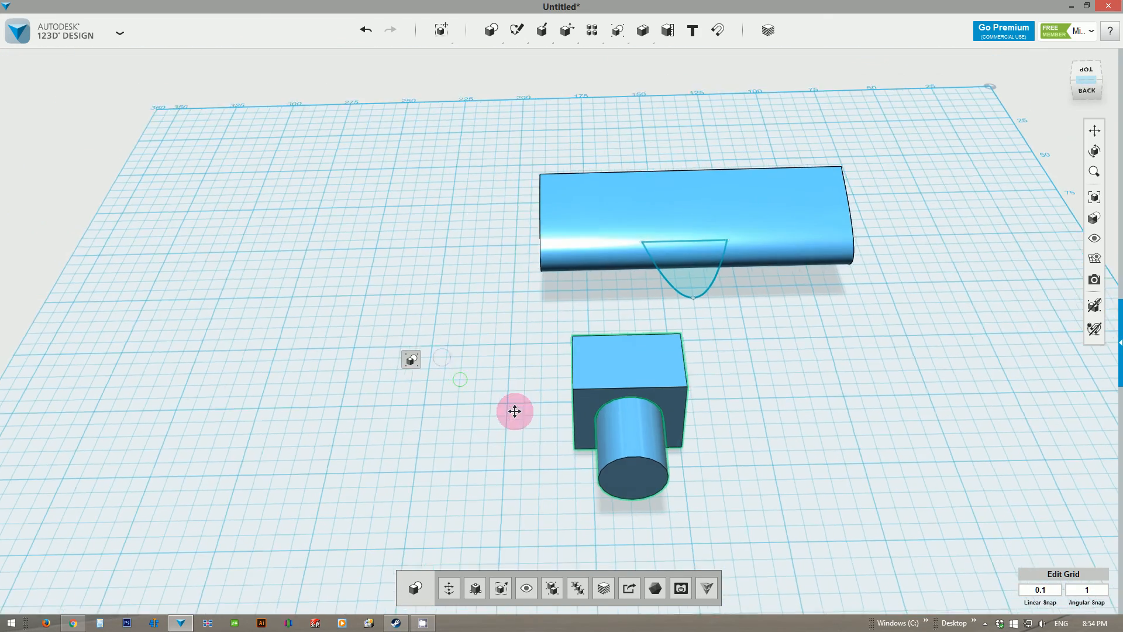
Measure the distance between the two upper corners of the arch-profile solid's long flat face, and close the measurement.
right_drag(519, 463, 447, 391)
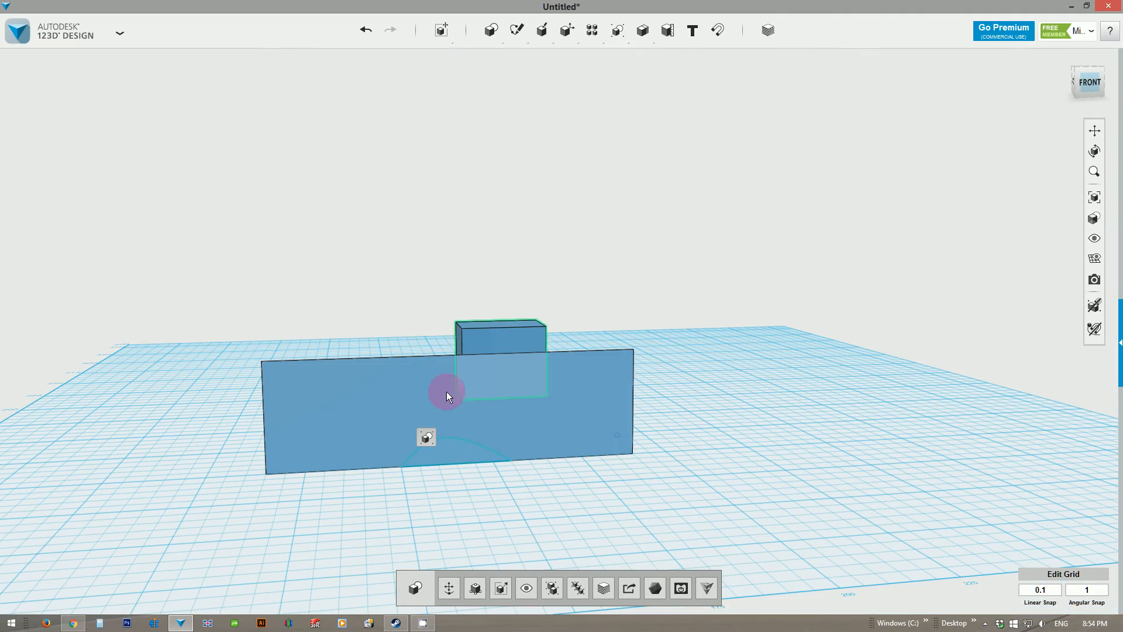
middle_drag(443, 475, 605, 440)
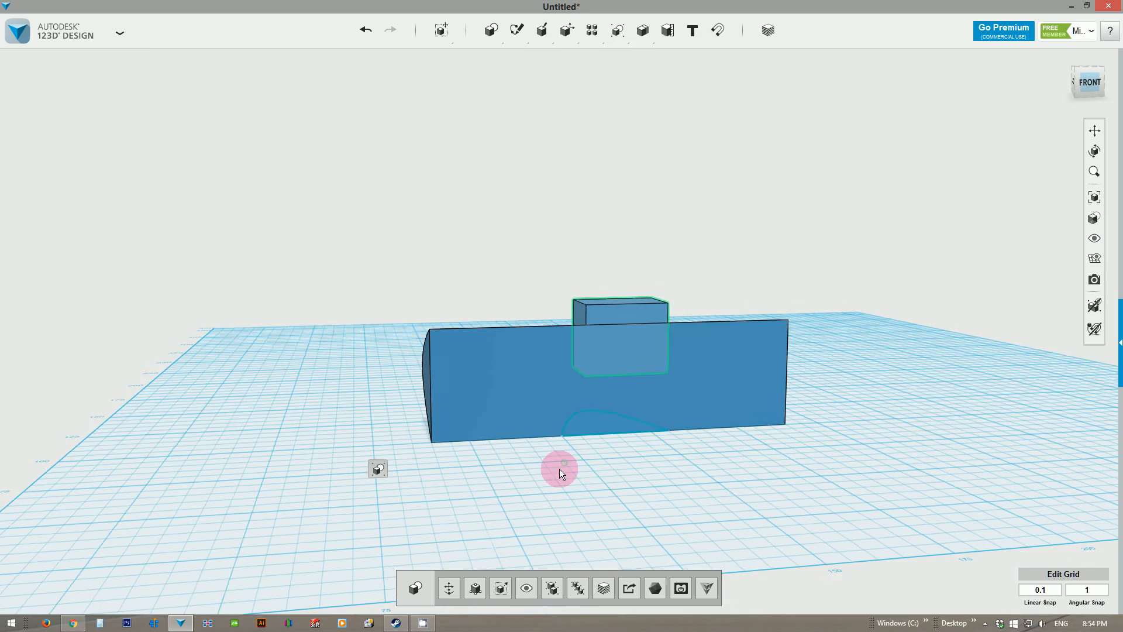
scroll(524, 455, up, 4)
click(466, 342)
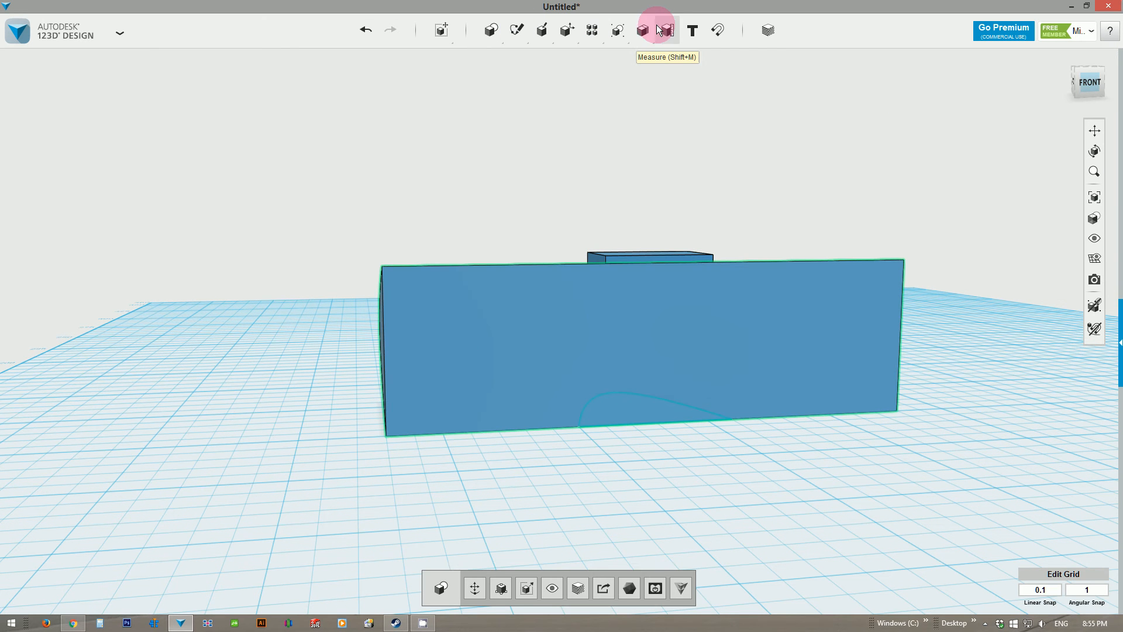
click(666, 30)
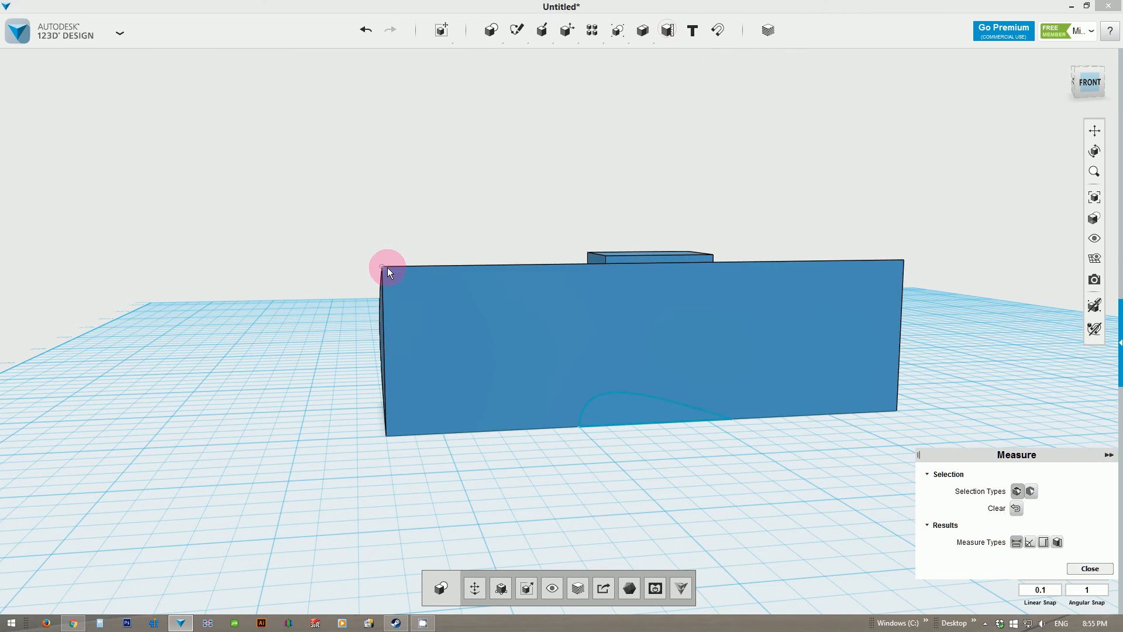
click(383, 267)
click(902, 261)
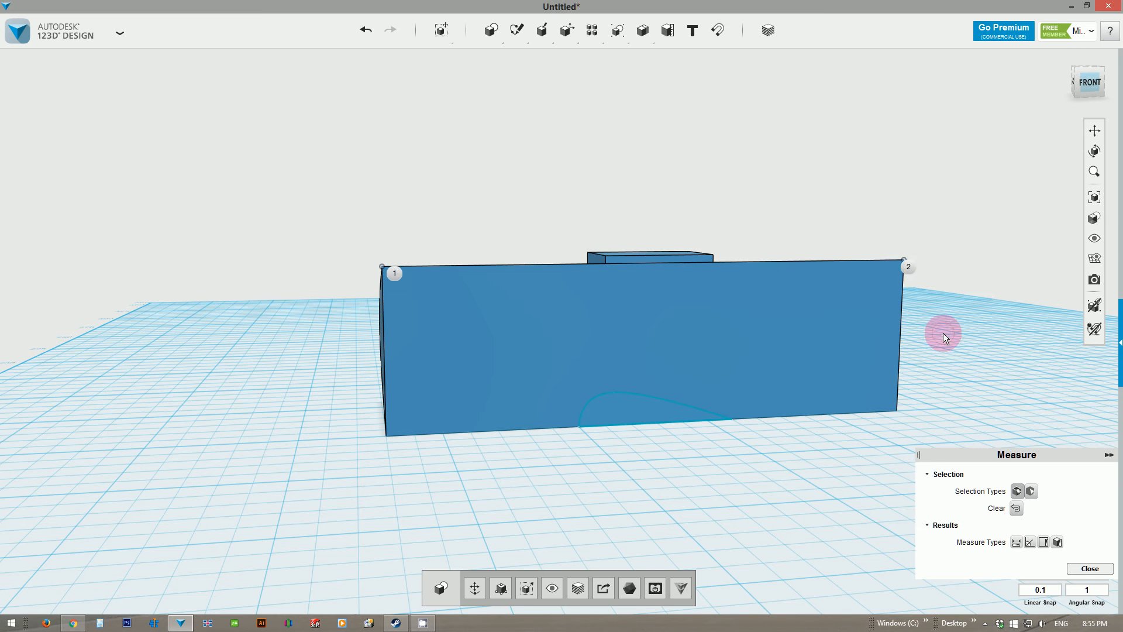
click(1089, 568)
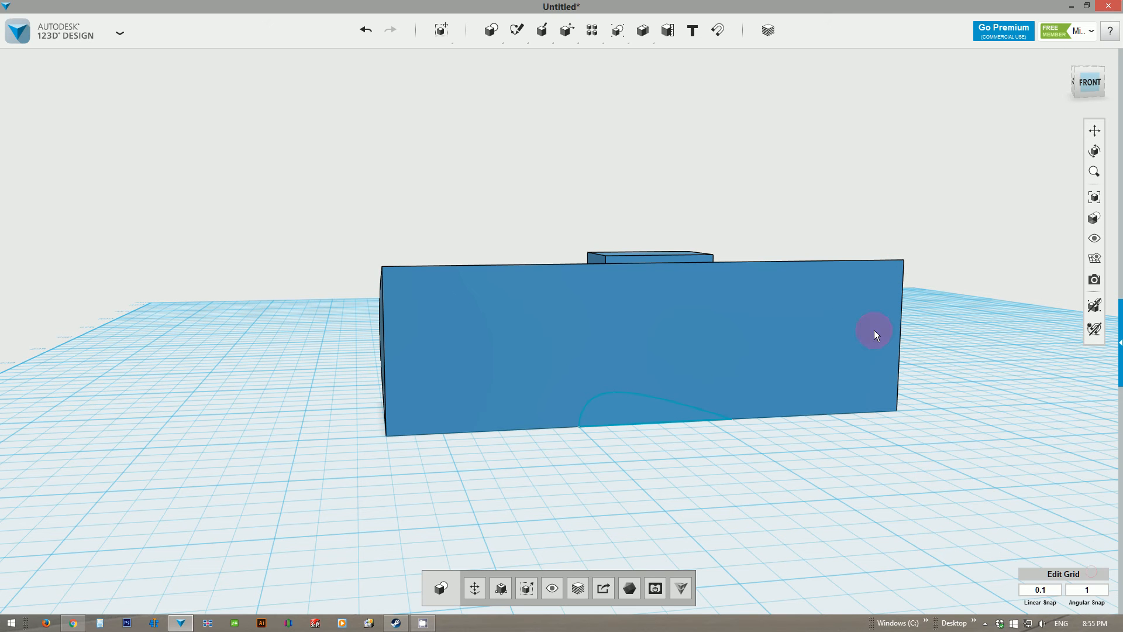
Sketch a polyline on the solid's long flat face along its whole upper edge, from corner to corner.
mouse_move(515, 30)
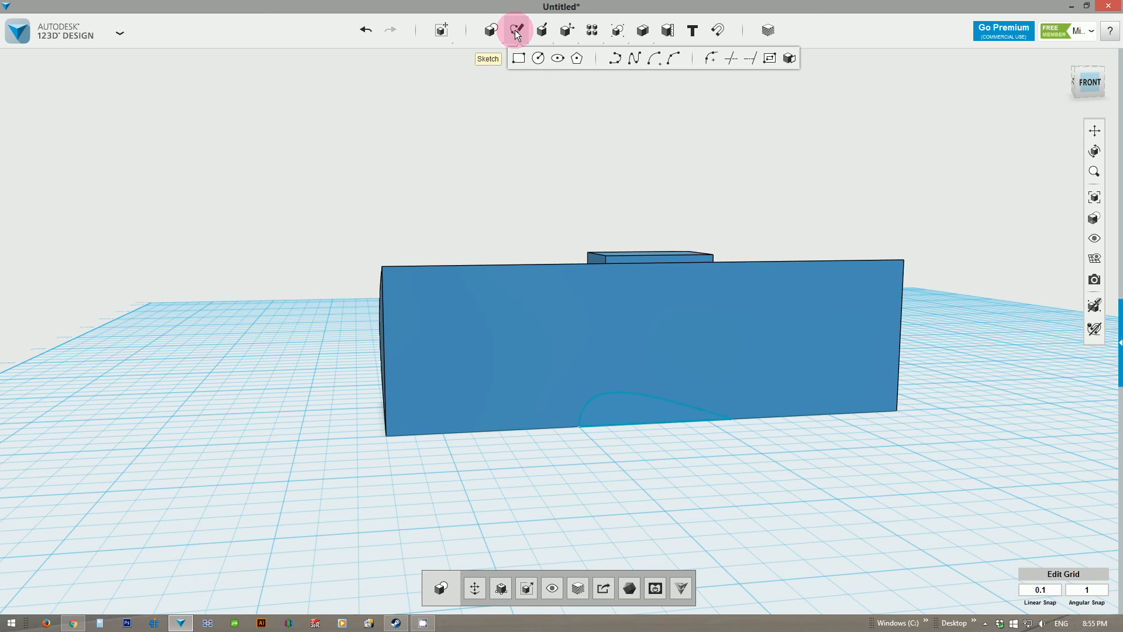
click(511, 367)
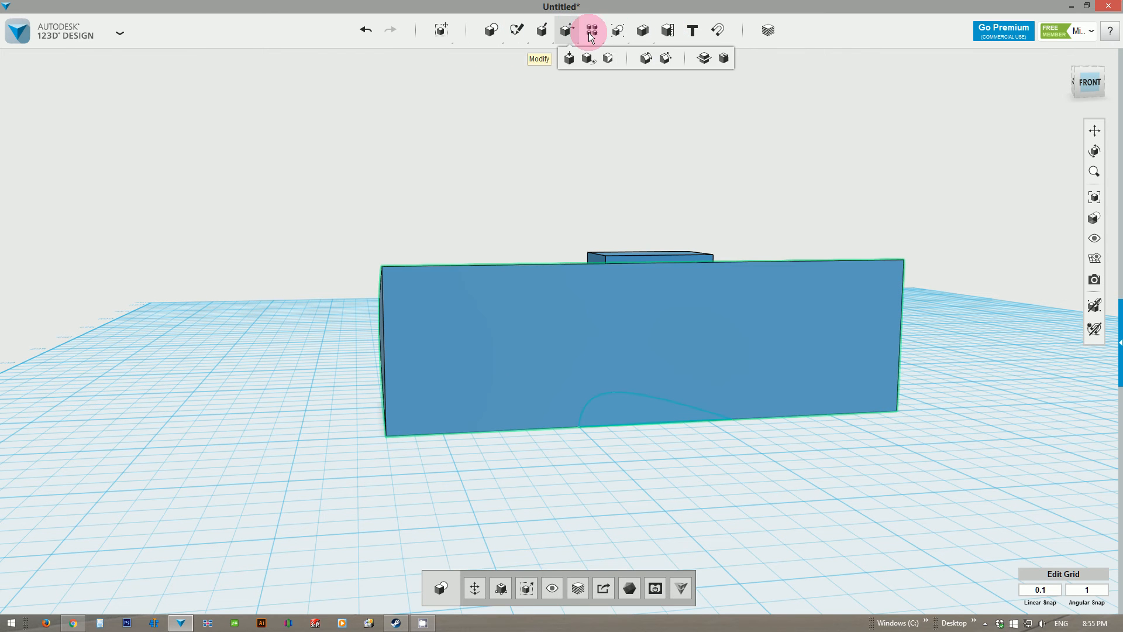
mouse_move(495, 30)
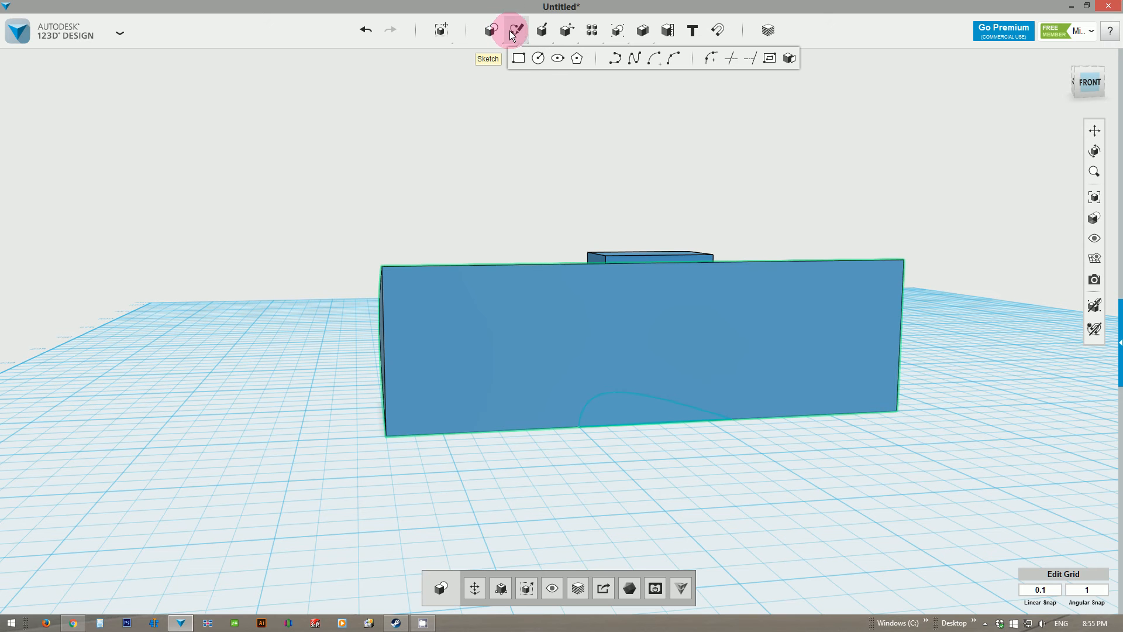
click(613, 62)
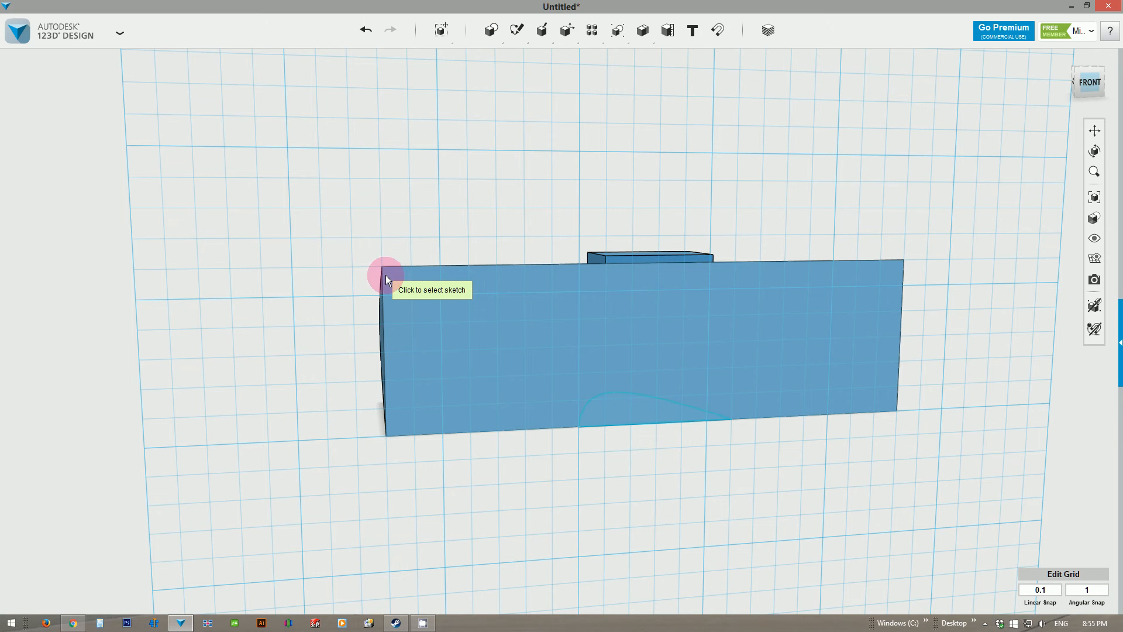
click(384, 268)
click(382, 268)
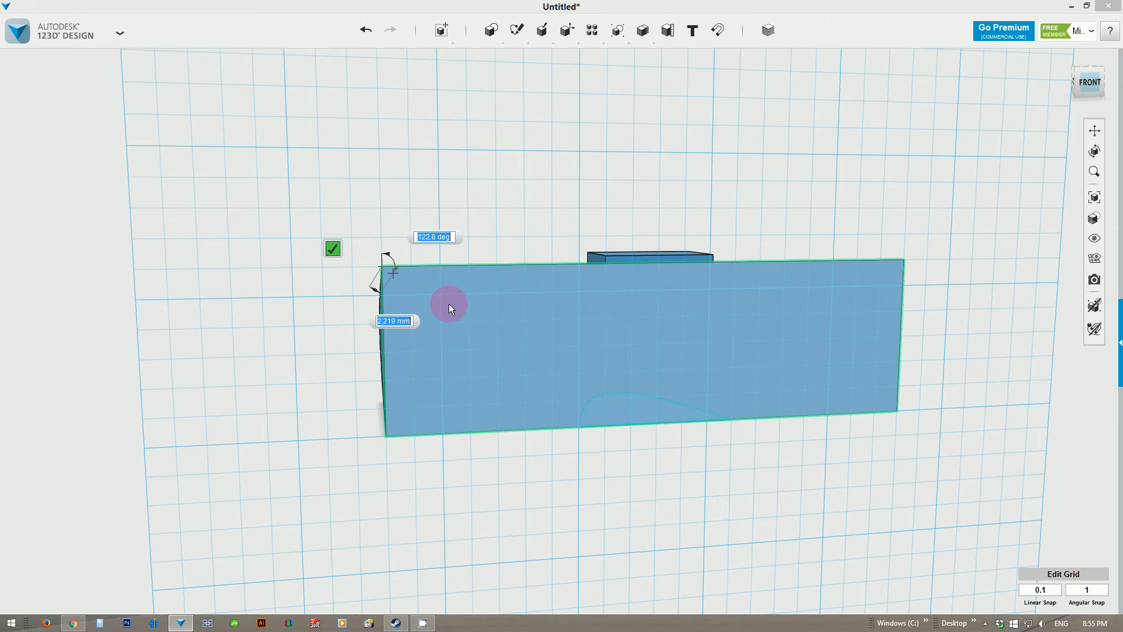
click(901, 259)
click(851, 246)
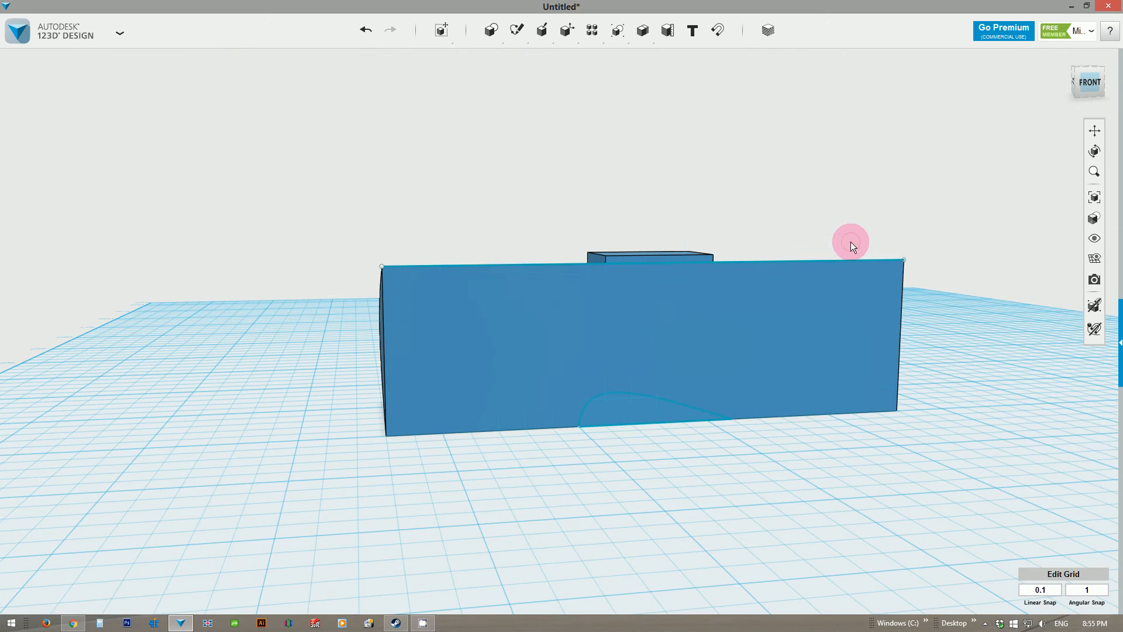
Check the length dimension of the line sketched along the solid's upper edge.
scroll(620, 326, up, 6)
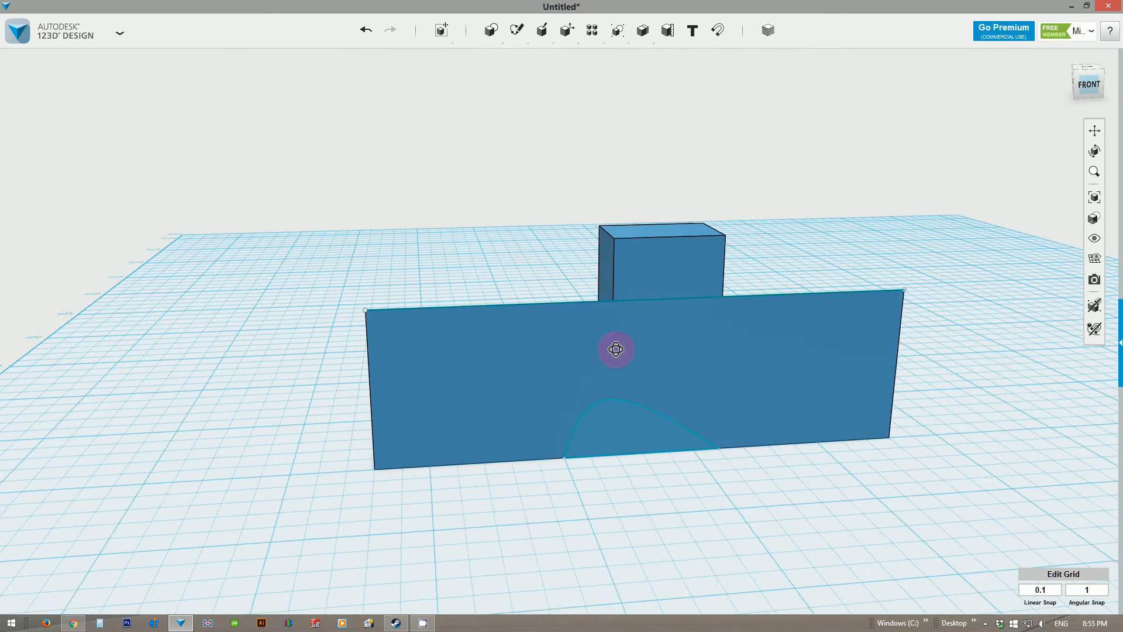
click(655, 263)
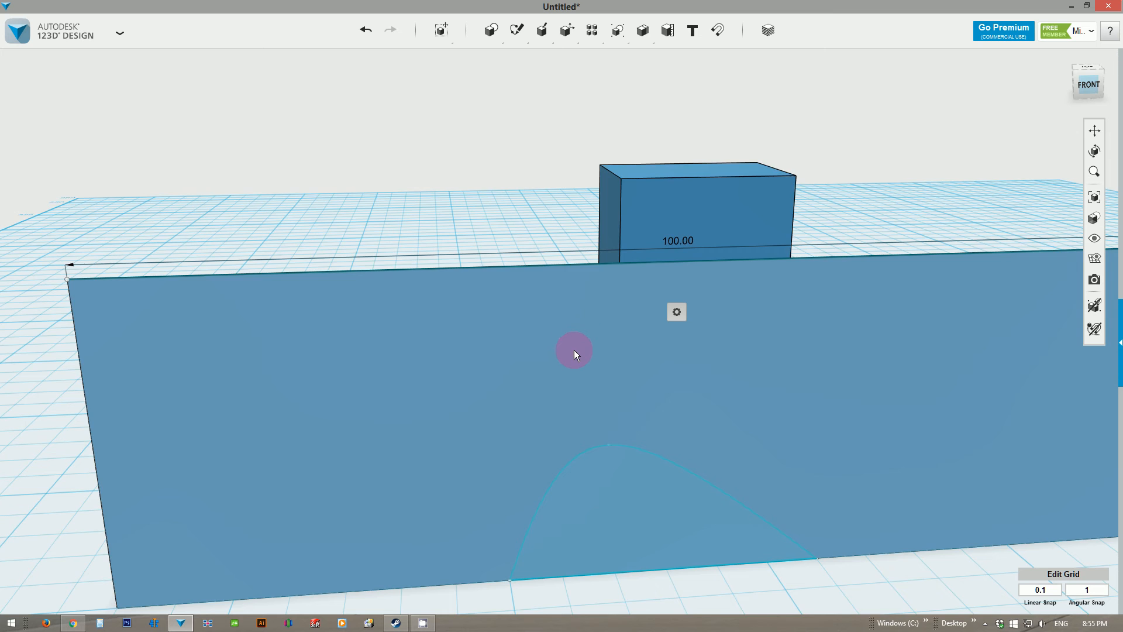
scroll(574, 350, down, 4)
right_drag(440, 246, 616, 373)
click(688, 423)
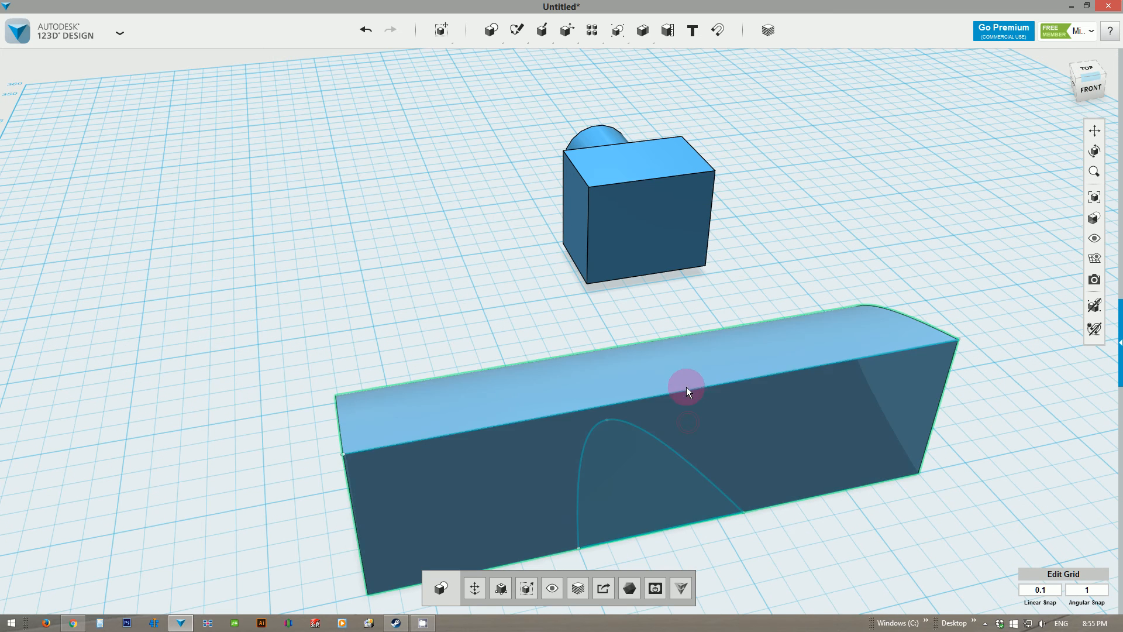
click(680, 391)
Try to sketch a polyline across the arch-profile solid's long flat face at mid-height, from one side edge to the other.
right_drag(615, 444, 543, 447)
mouse_move(492, 30)
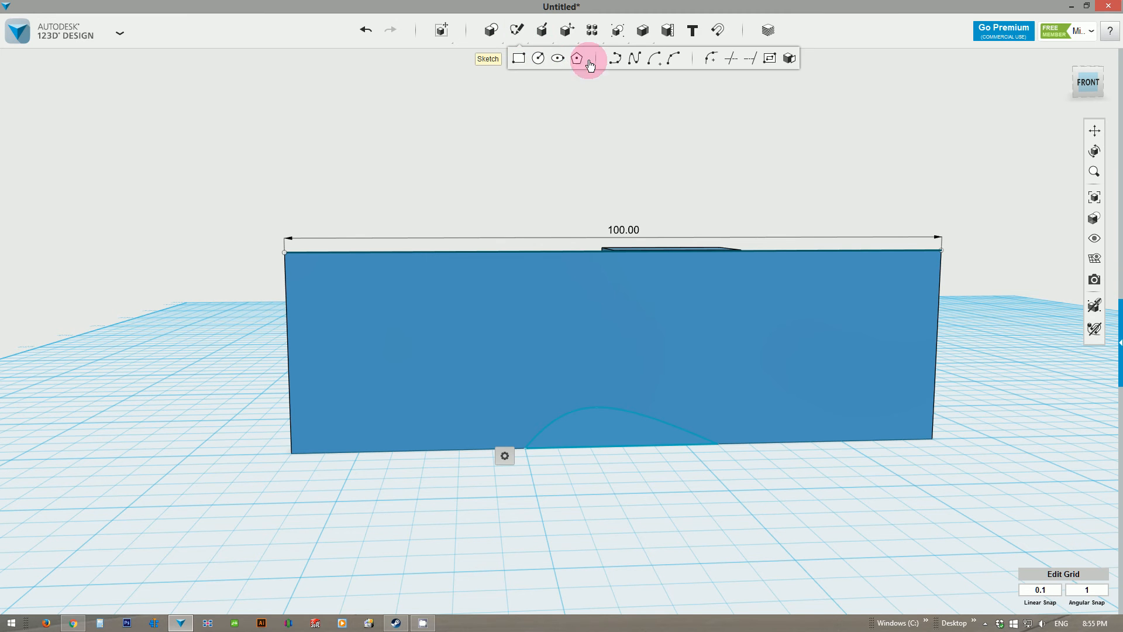
click(614, 66)
click(289, 342)
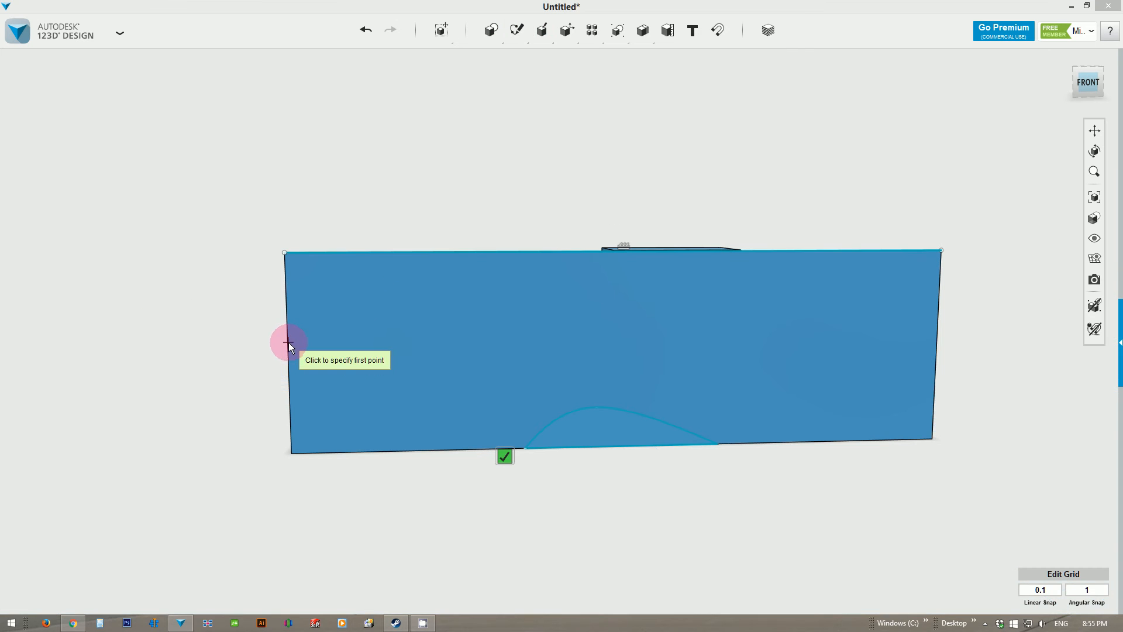
click(289, 343)
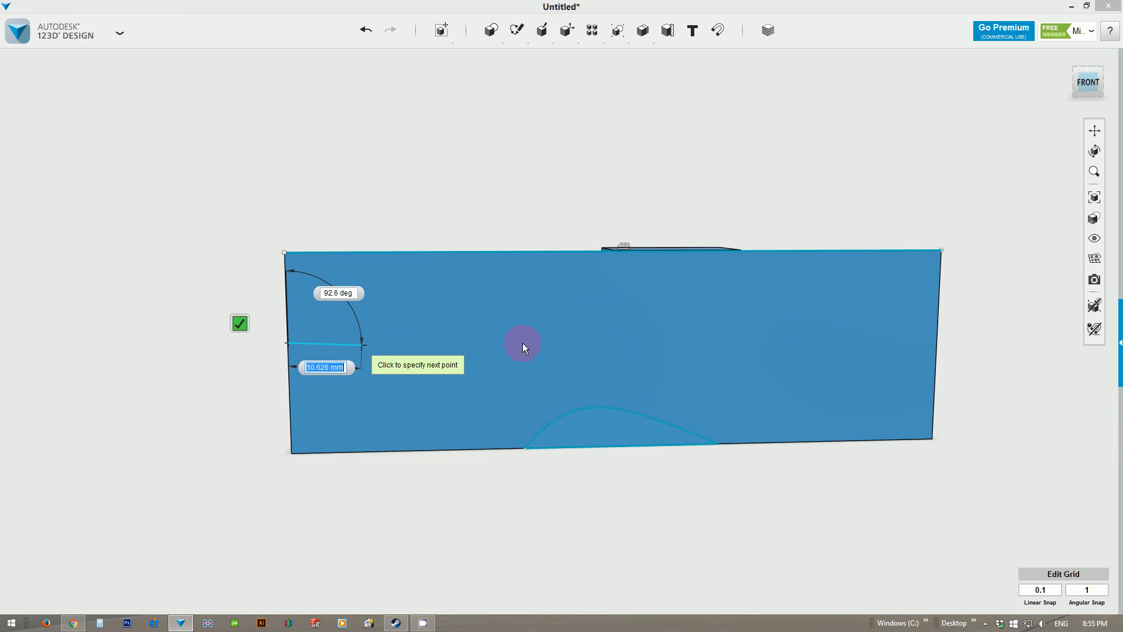
click(937, 334)
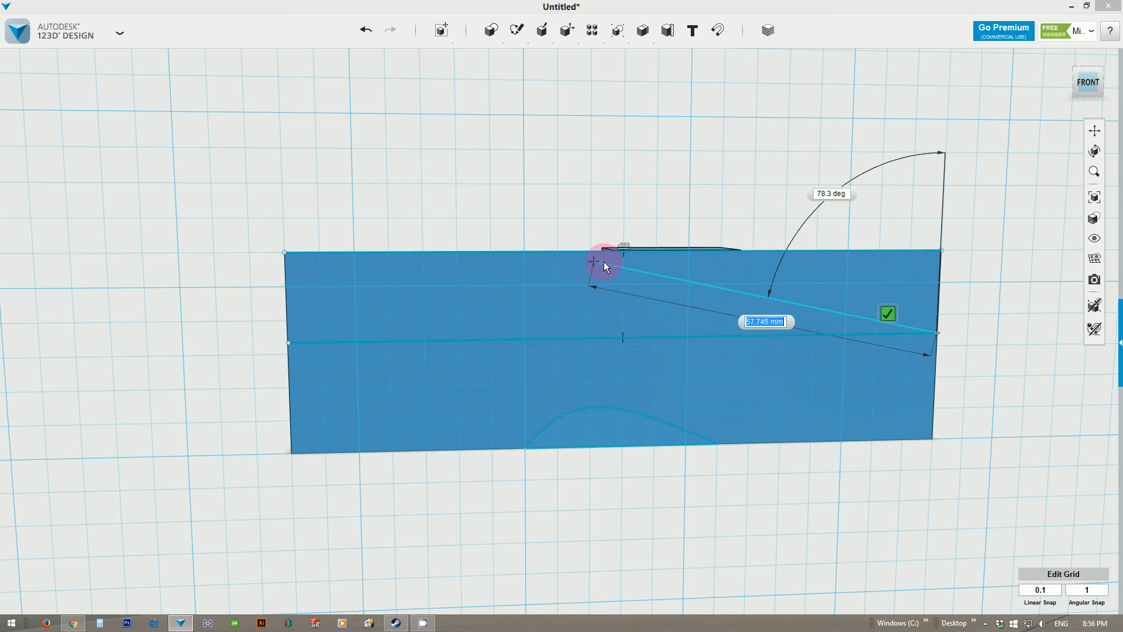
Undo the lines sketched on the long flat face and redraw one polyline across it at about mid-height, from side edge to side edge.
key(ctrl+z)
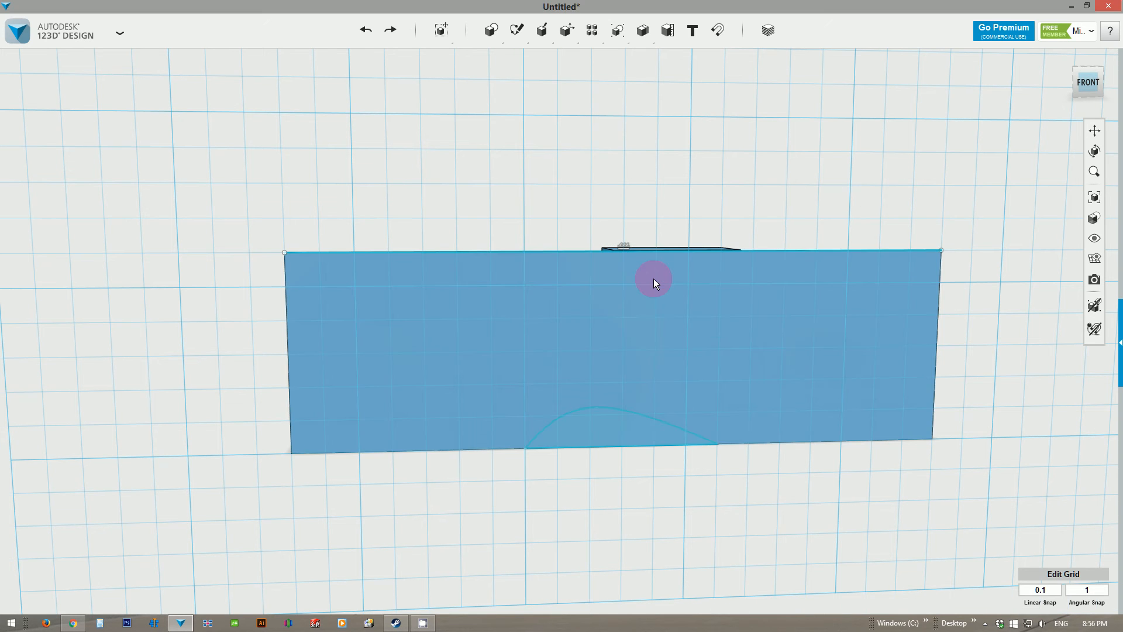
click(264, 345)
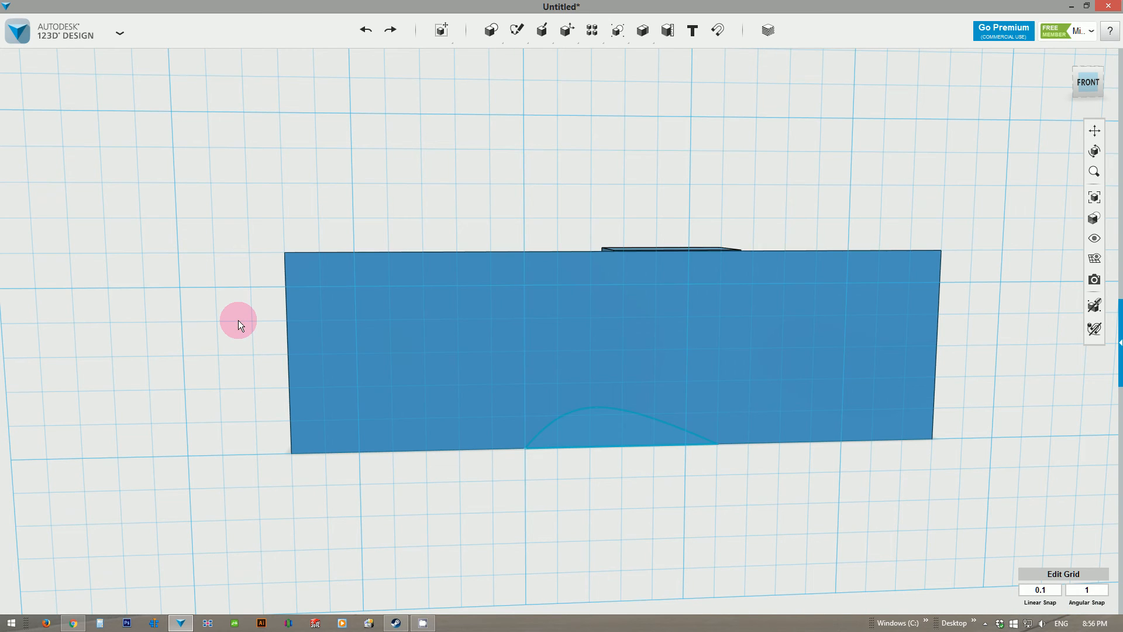
mouse_move(517, 30)
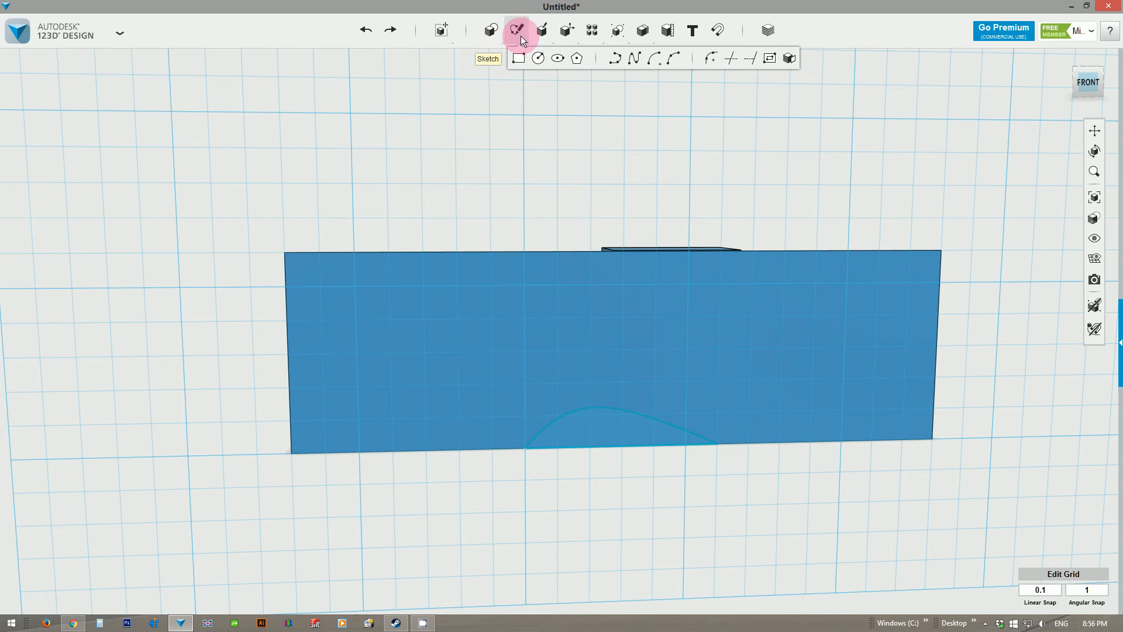
click(611, 56)
click(293, 349)
click(289, 355)
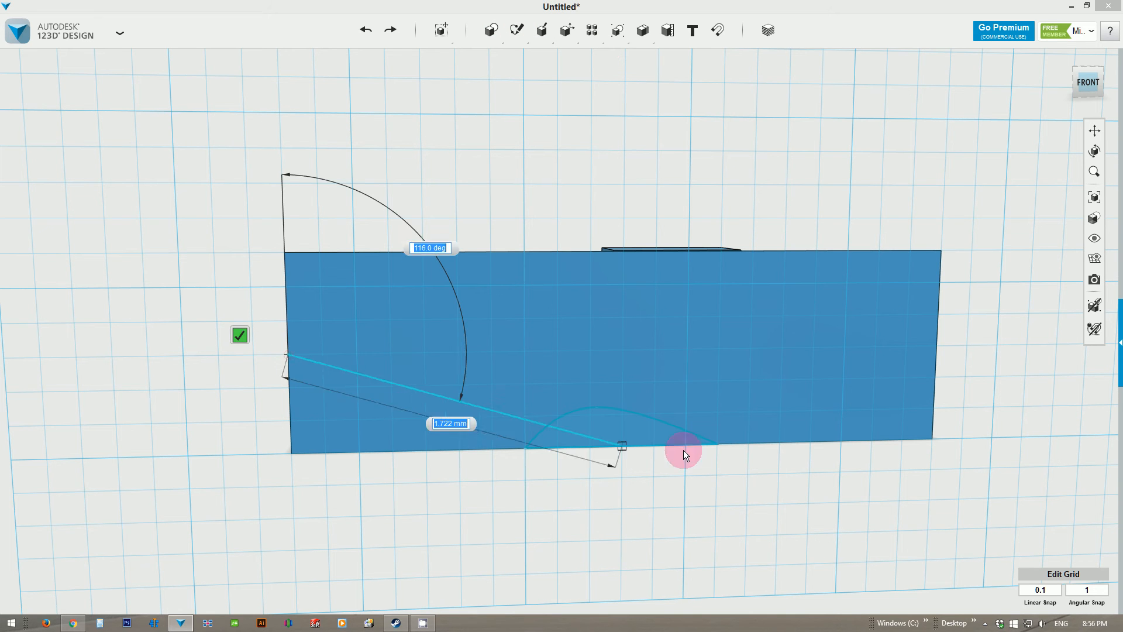
click(935, 346)
click(885, 328)
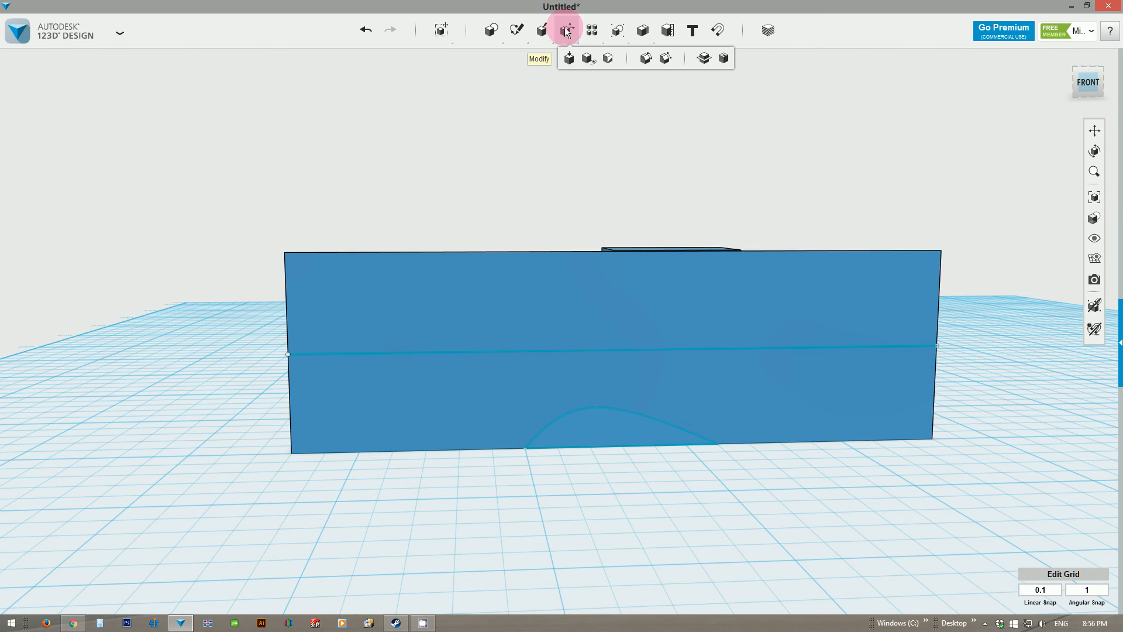
mouse_move(528, 26)
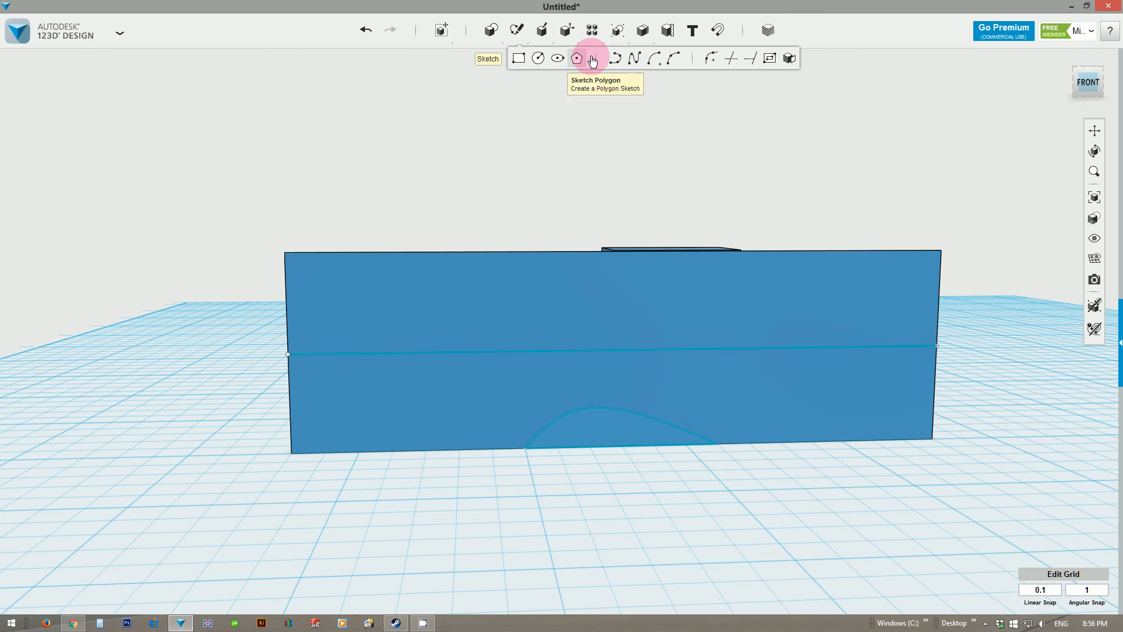
click(616, 58)
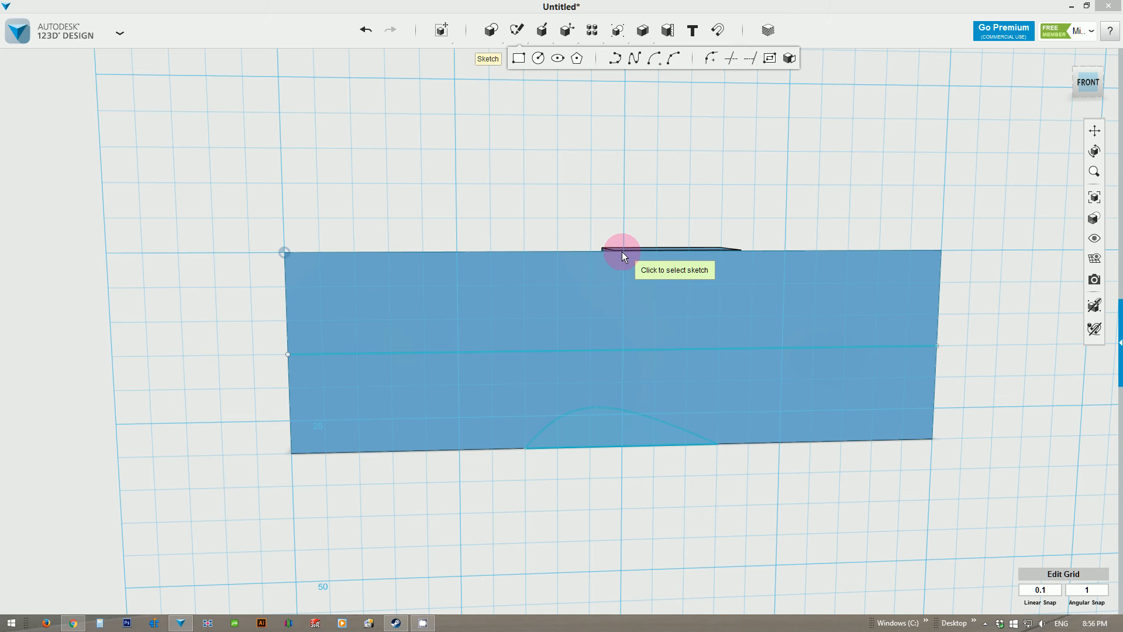
right_click(595, 285)
right_drag(596, 285, 586, 285)
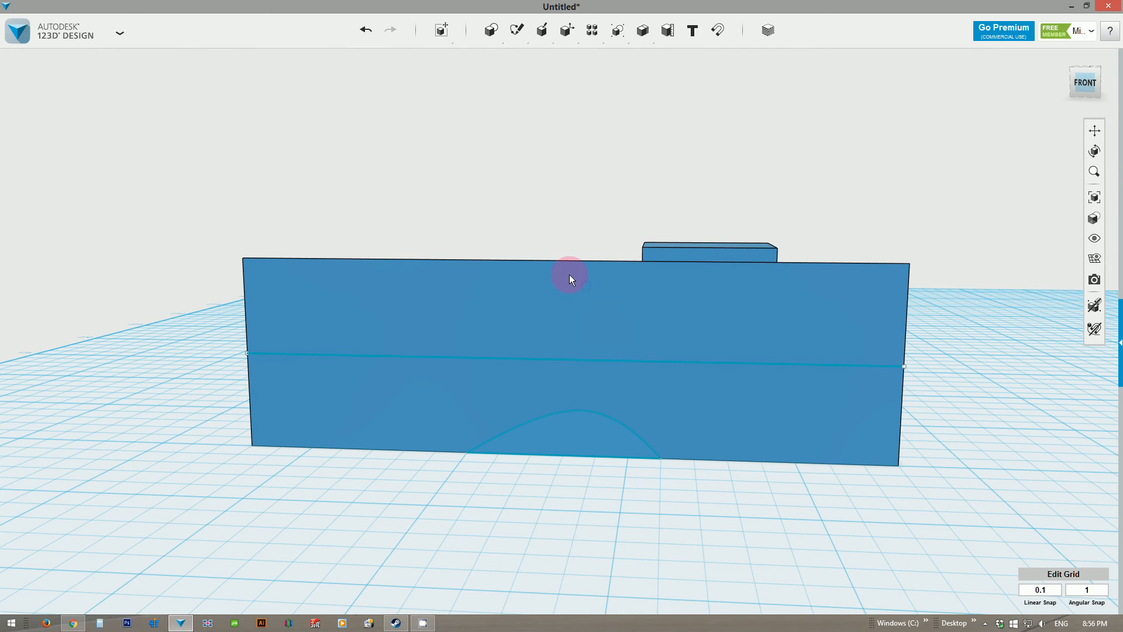
Sketch a vertical polyline on the long flat face from the middle of its upper edge down to its lower edge.
mouse_move(515, 28)
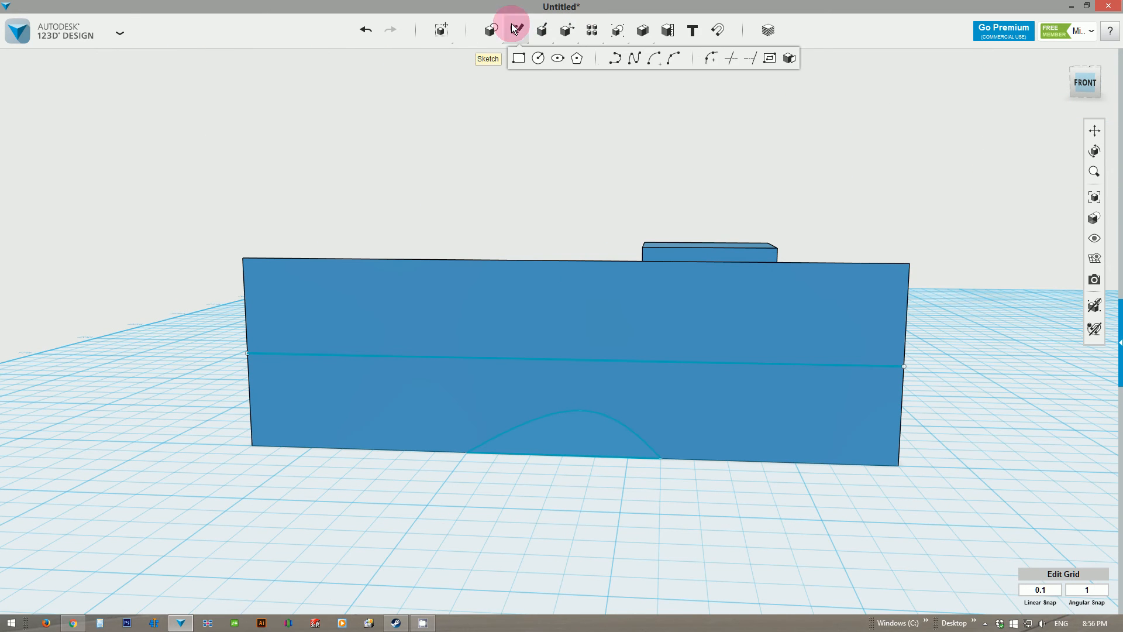
click(616, 58)
click(563, 262)
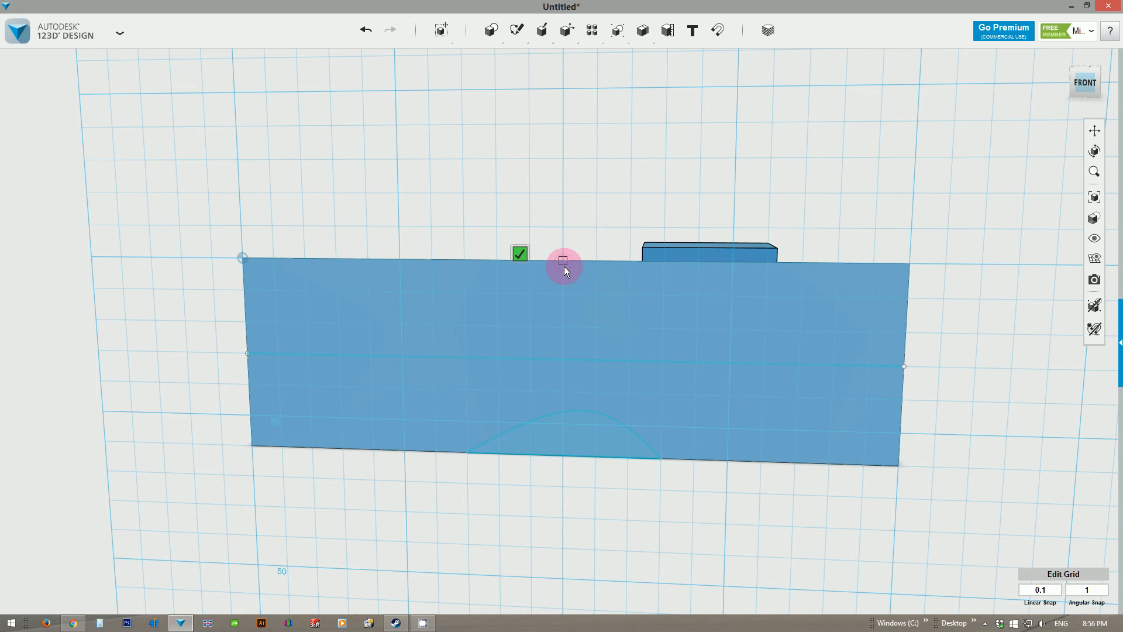
click(564, 261)
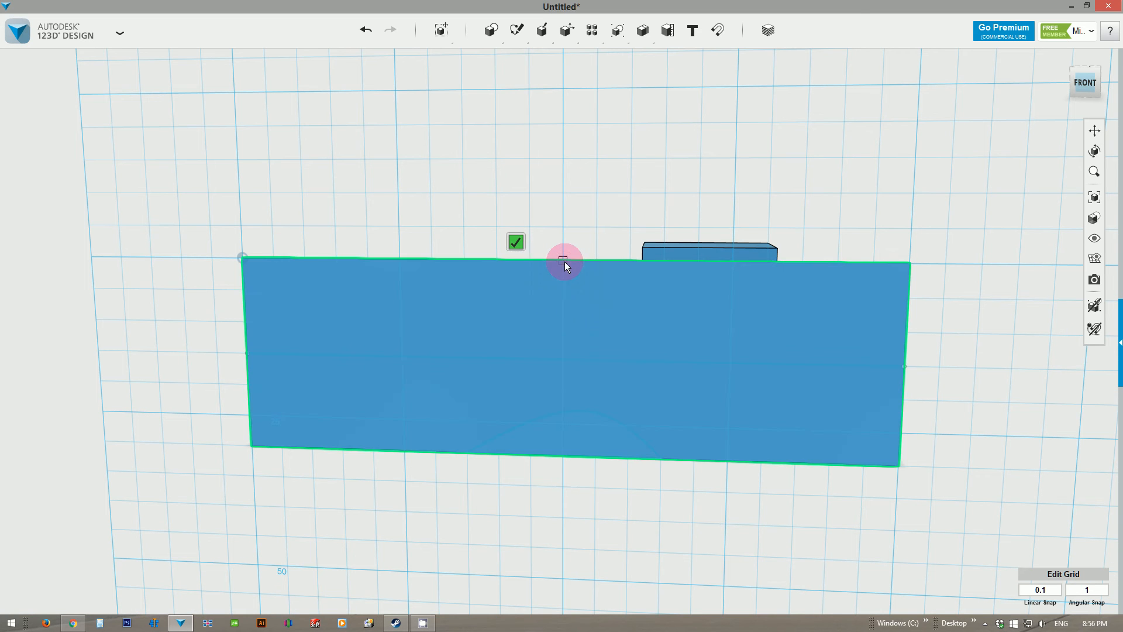
click(564, 262)
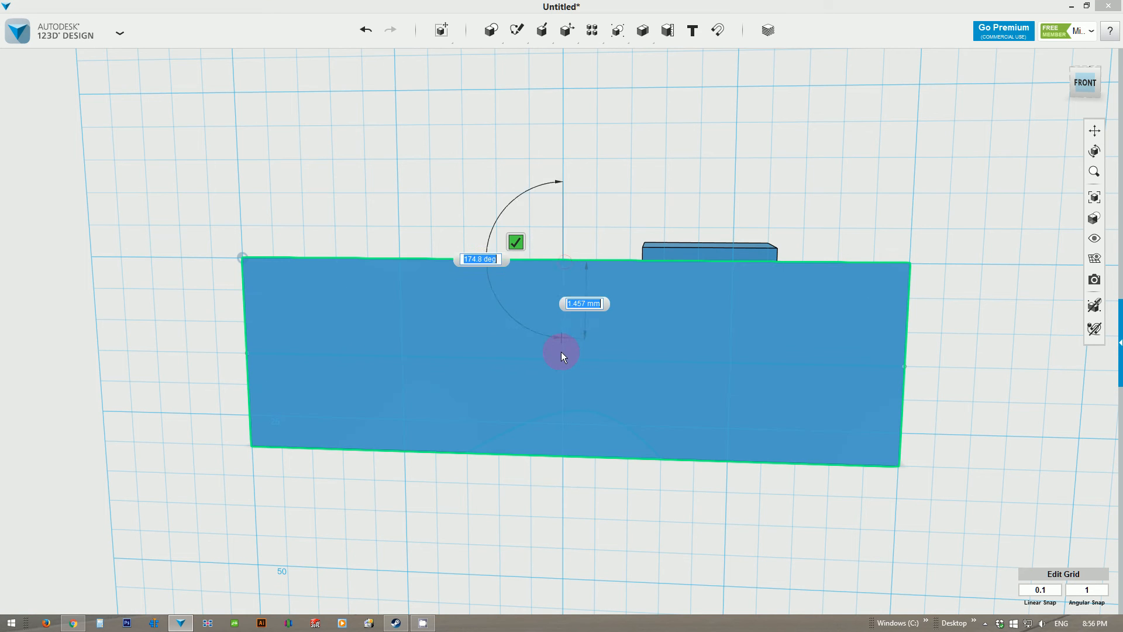
click(562, 457)
click(513, 436)
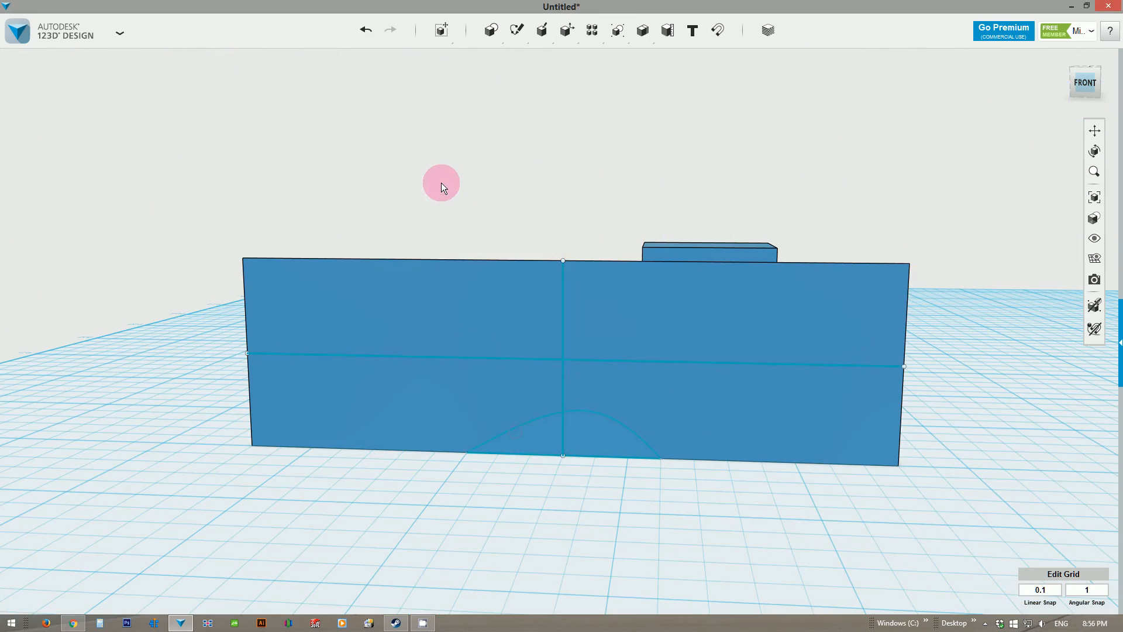
Try to move the box-and-cylinder group up to the arch-profile solid, raised and roughly centred on the vertical sketch line.
mouse_move(442, 186)
right_down()
mouse_move(510, 227)
mouse_move(494, 240)
mouse_move(446, 218)
mouse_move(447, 205)
right_up()
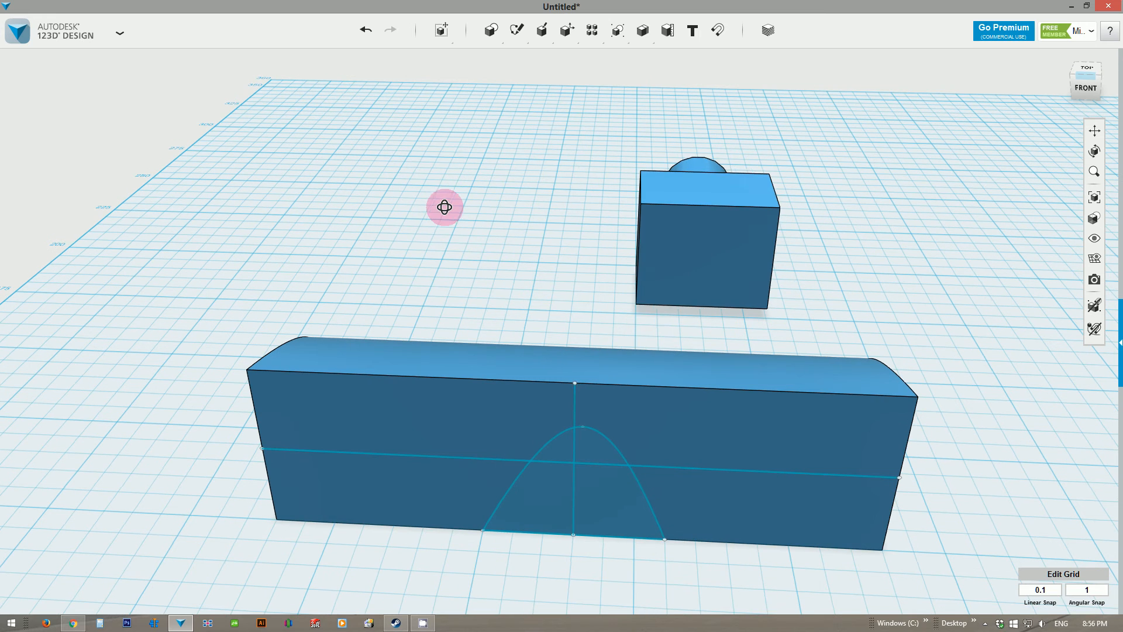
click(686, 240)
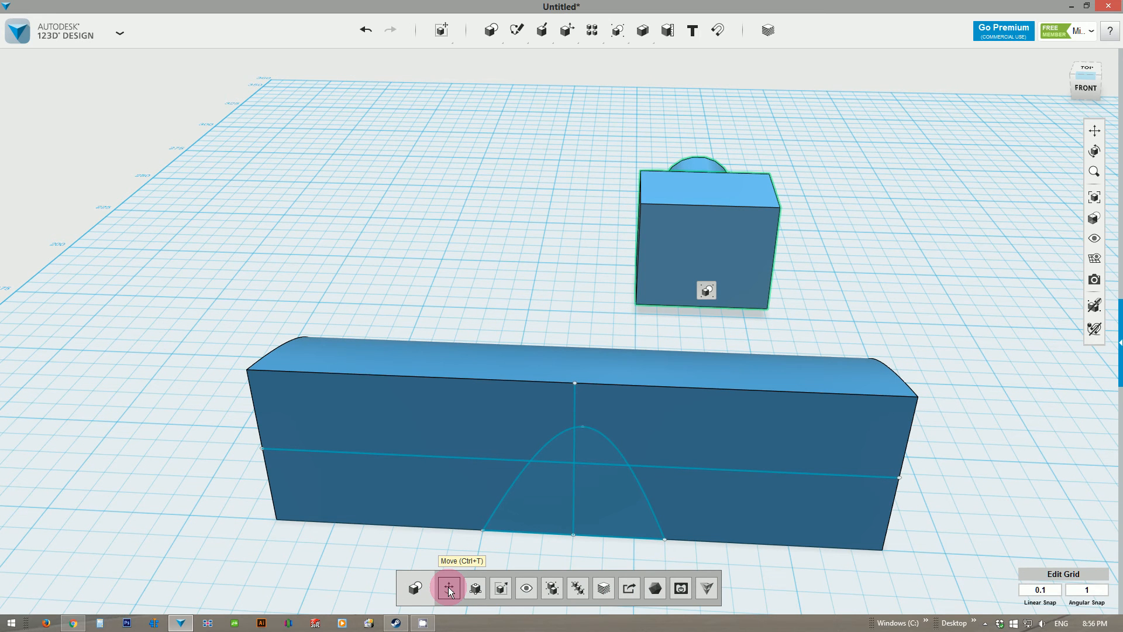
click(448, 587)
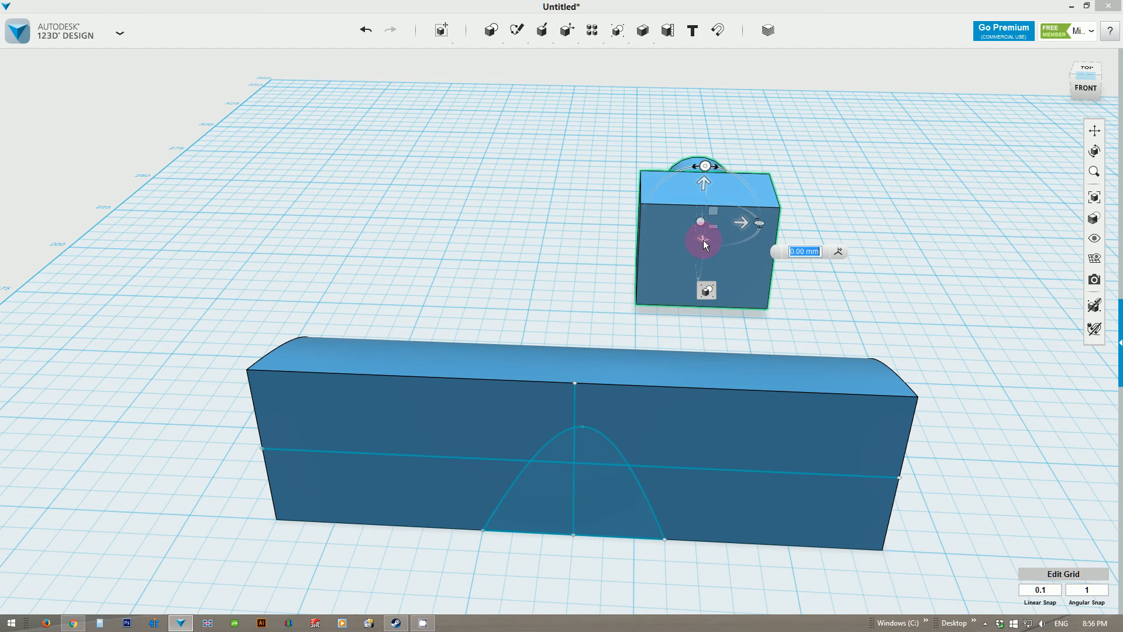
drag(703, 240, 712, 274)
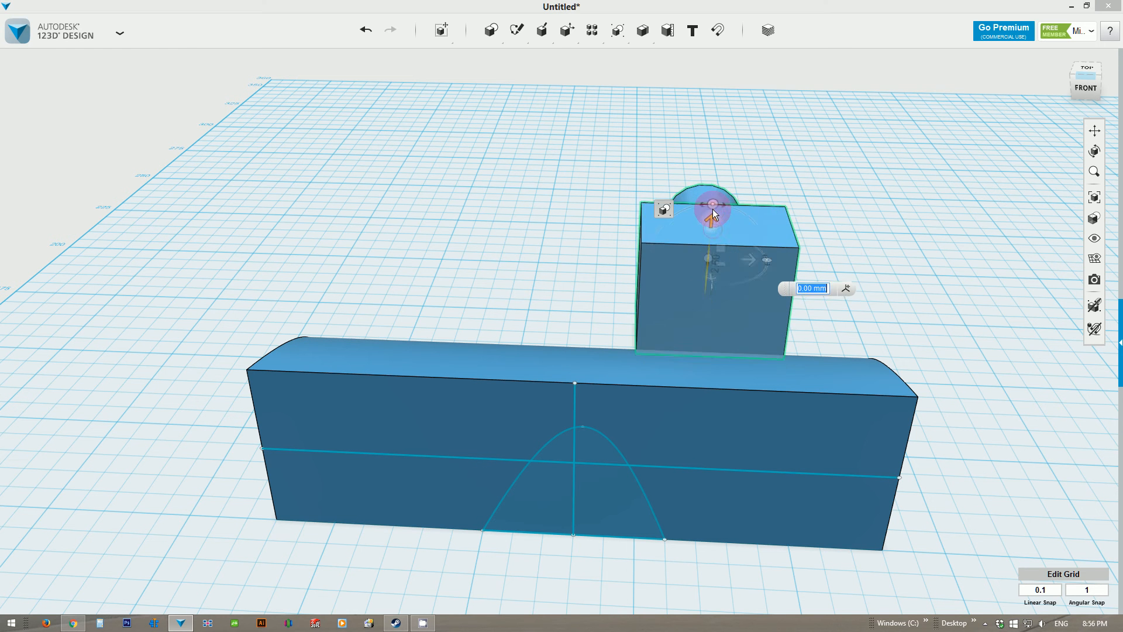
drag(712, 209, 711, 181)
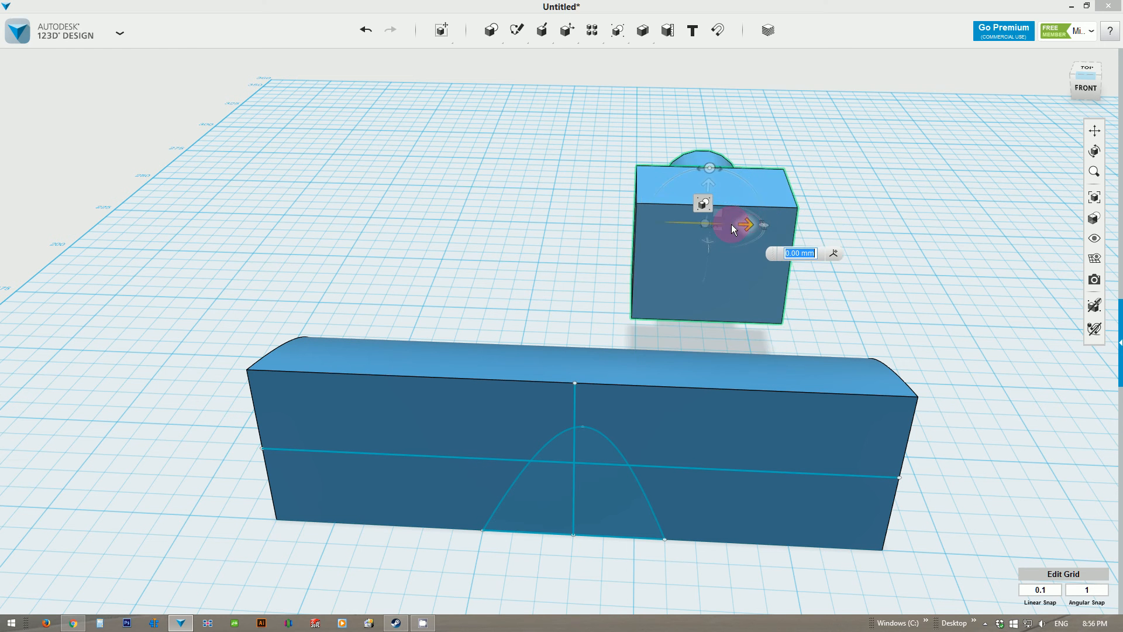
drag(734, 228, 575, 365)
right_drag(757, 255, 757, 228)
Try to shift the group 0.9 mm sideways so its centre lines up with the vertical sketch line, and finish the move.
click(631, 272)
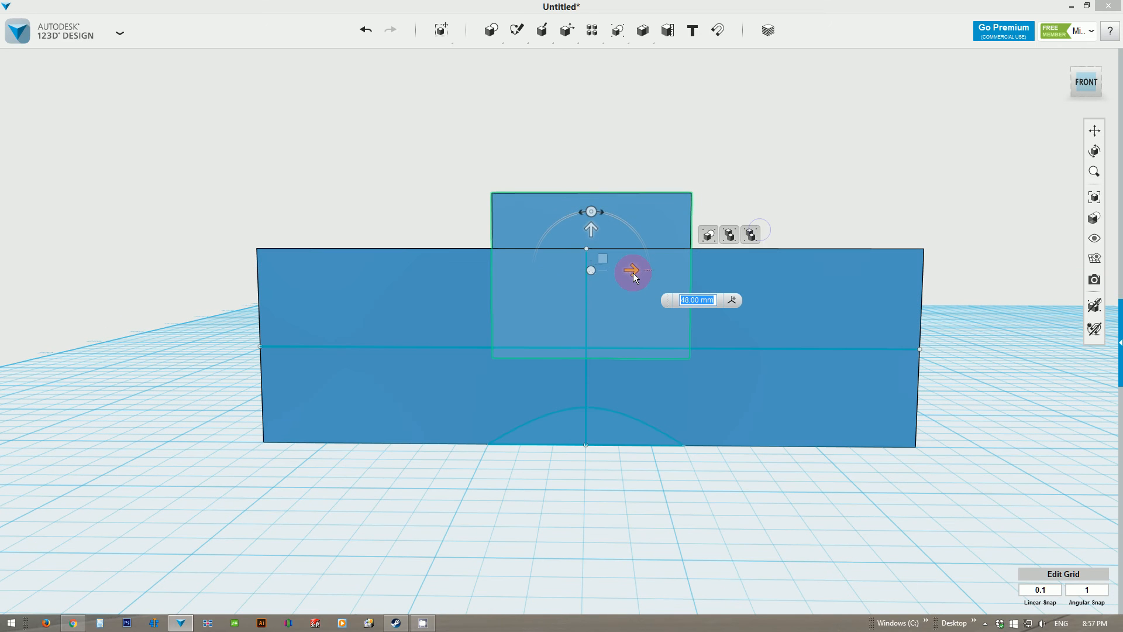
drag(633, 273, 627, 273)
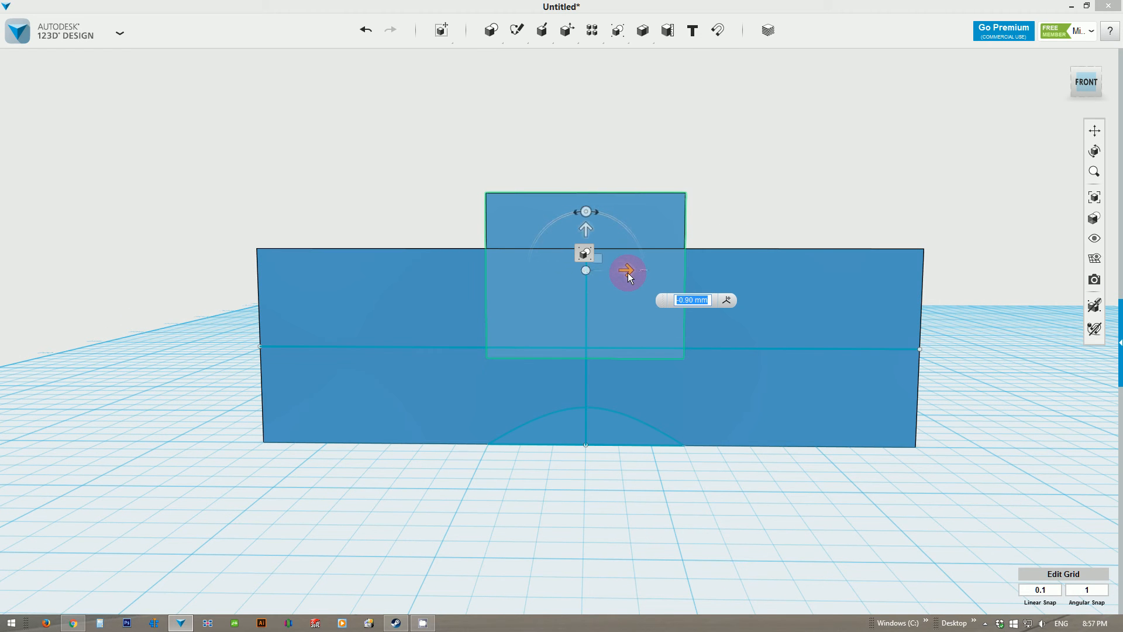
click(440, 521)
click(626, 270)
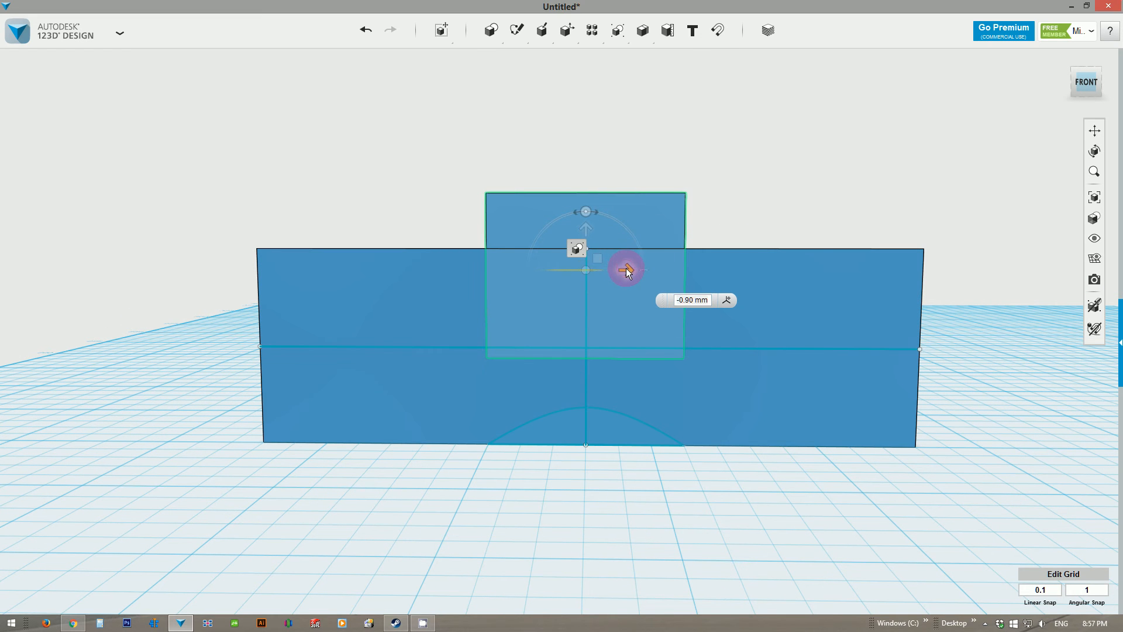
drag(626, 271, 626, 268)
drag(720, 161, 802, 135)
scroll(759, 160, down, 3)
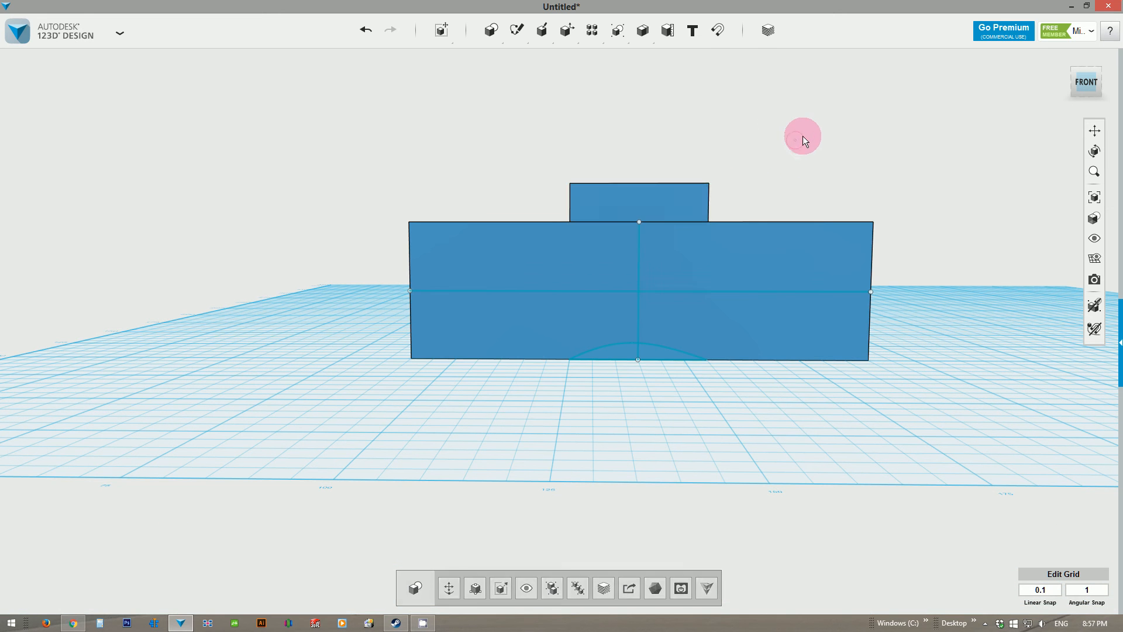
right_drag(802, 136, 729, 158)
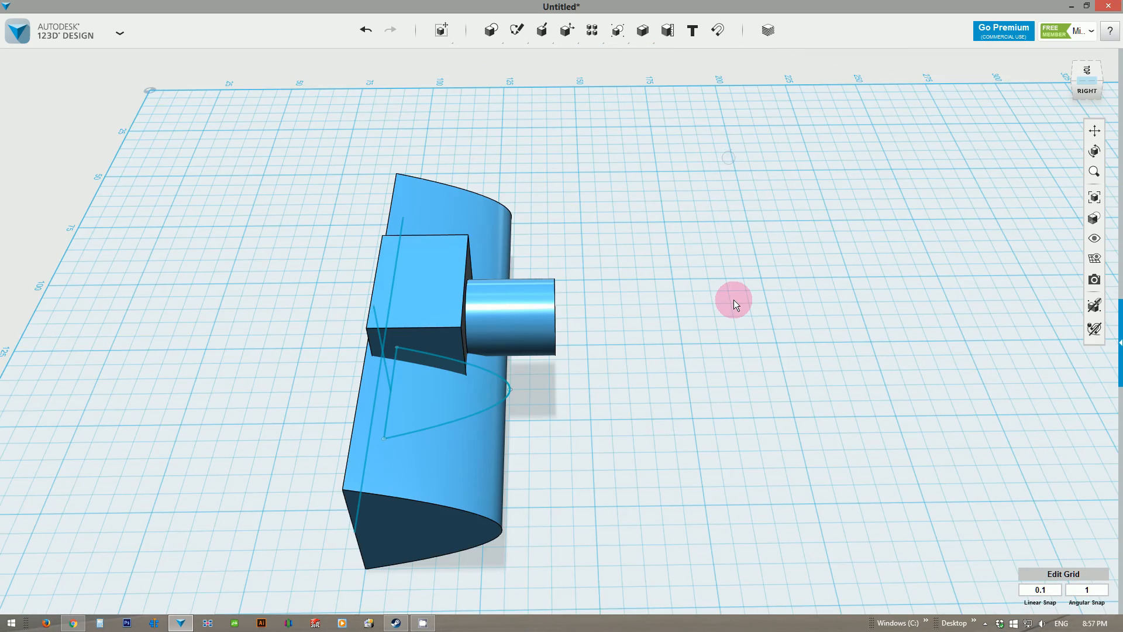
Undo the group's move and snap the top face of its box to the arch-profile solid's curved face.
key(ctrl+z)
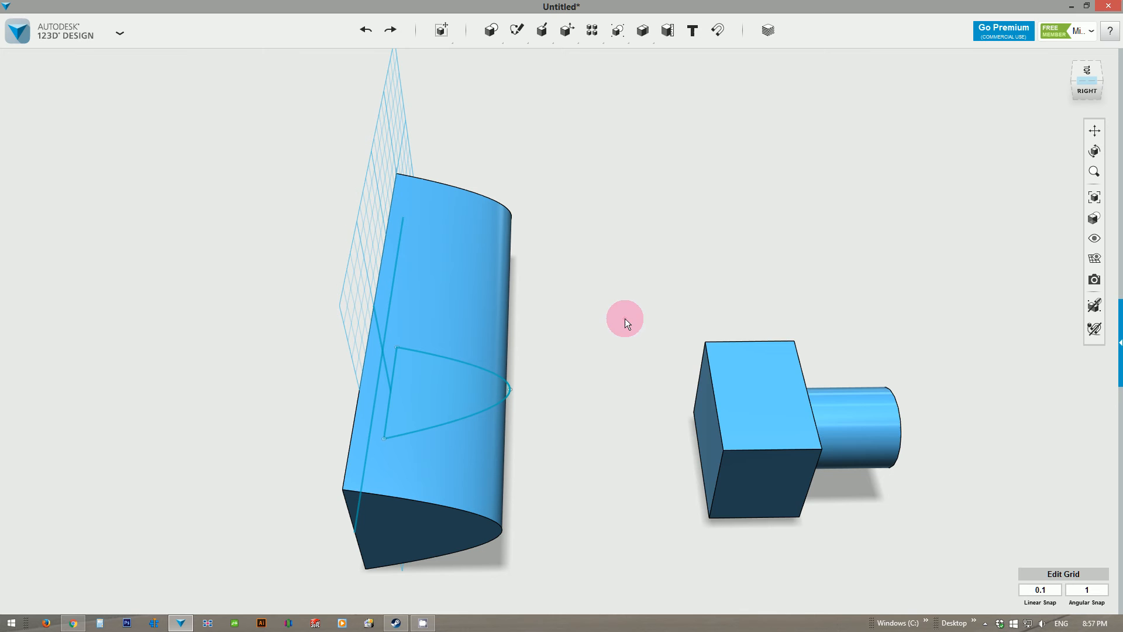
click(771, 402)
click(715, 33)
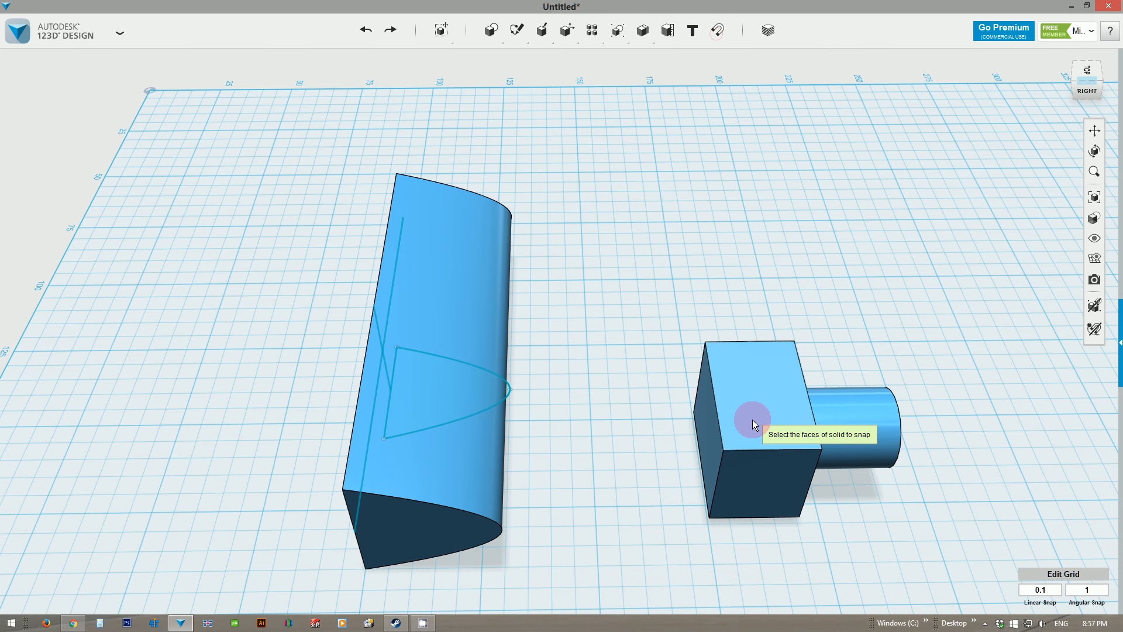
click(756, 402)
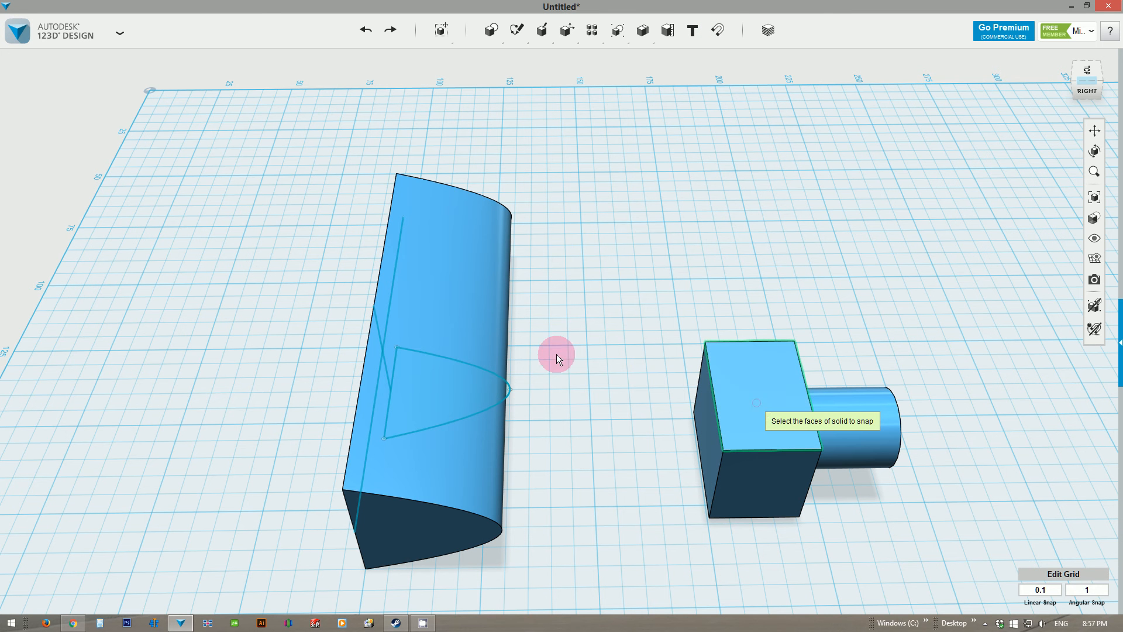
click(405, 311)
right_drag(639, 514, 638, 490)
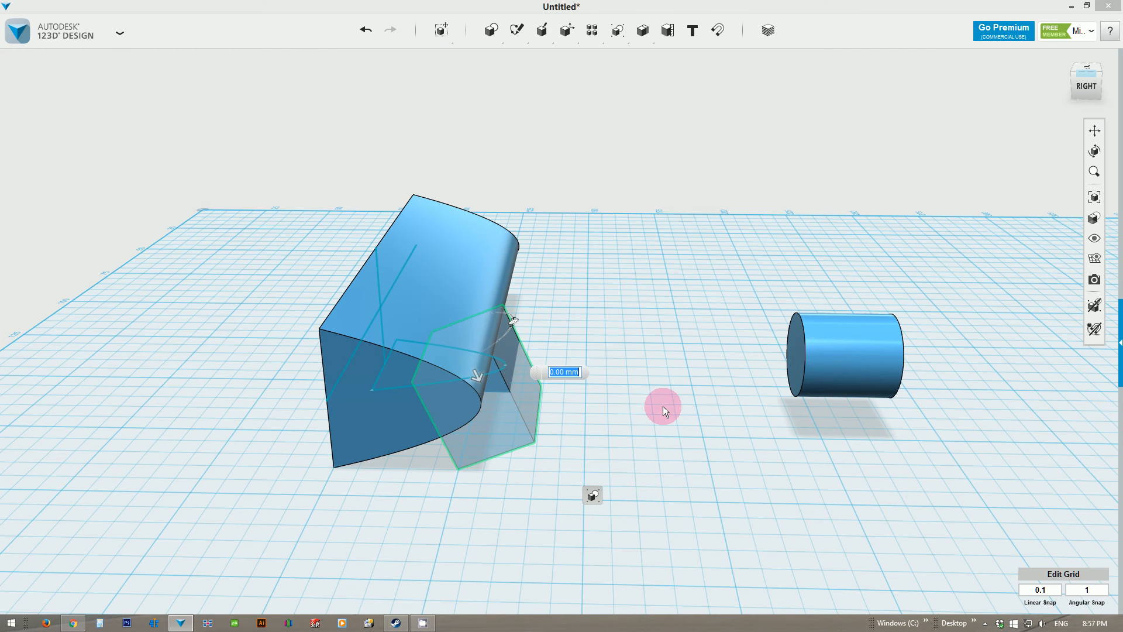
click(662, 406)
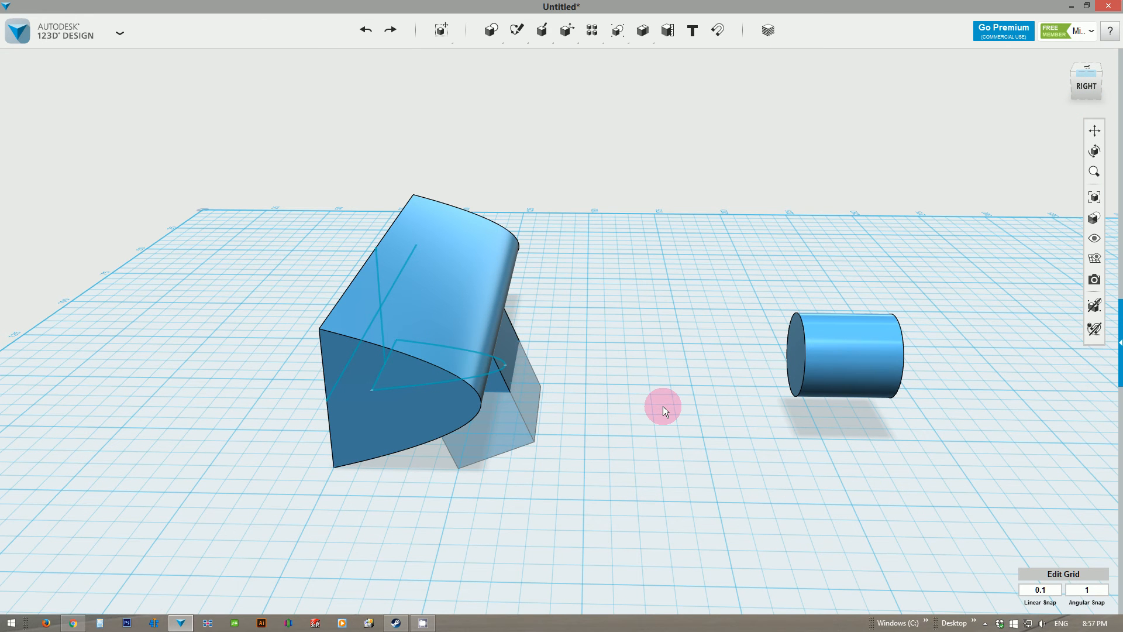
Undo the snap, select the box-and-cylinder group to compare the positions, and redo the snap.
key(ctrl+z)
click(763, 364)
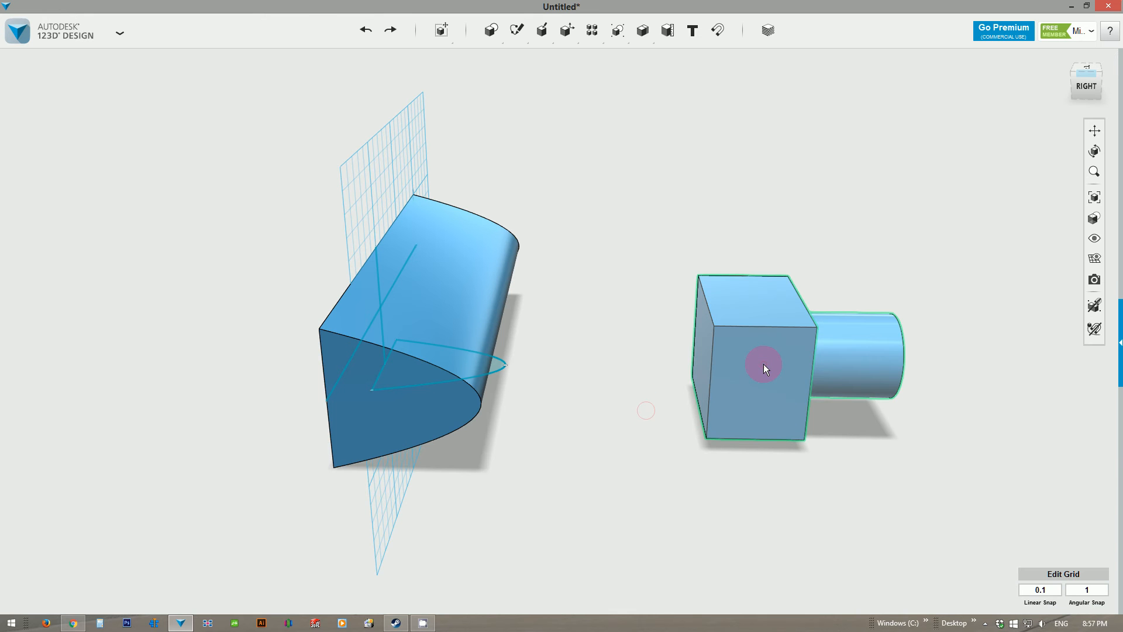
right_drag(567, 432, 574, 436)
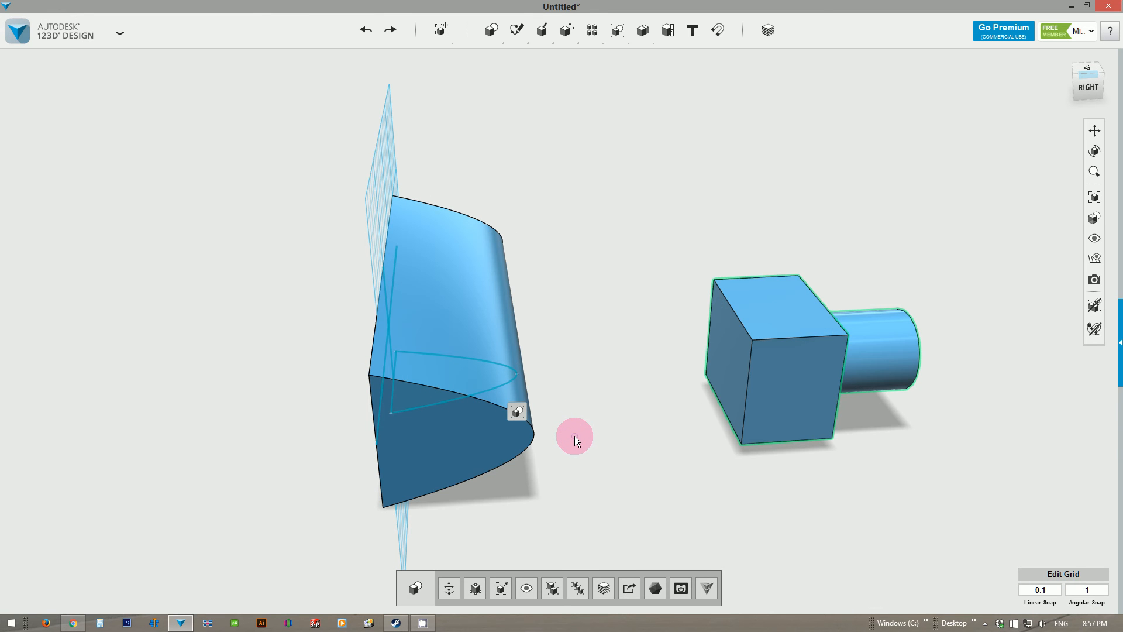
key(ctrl+y)
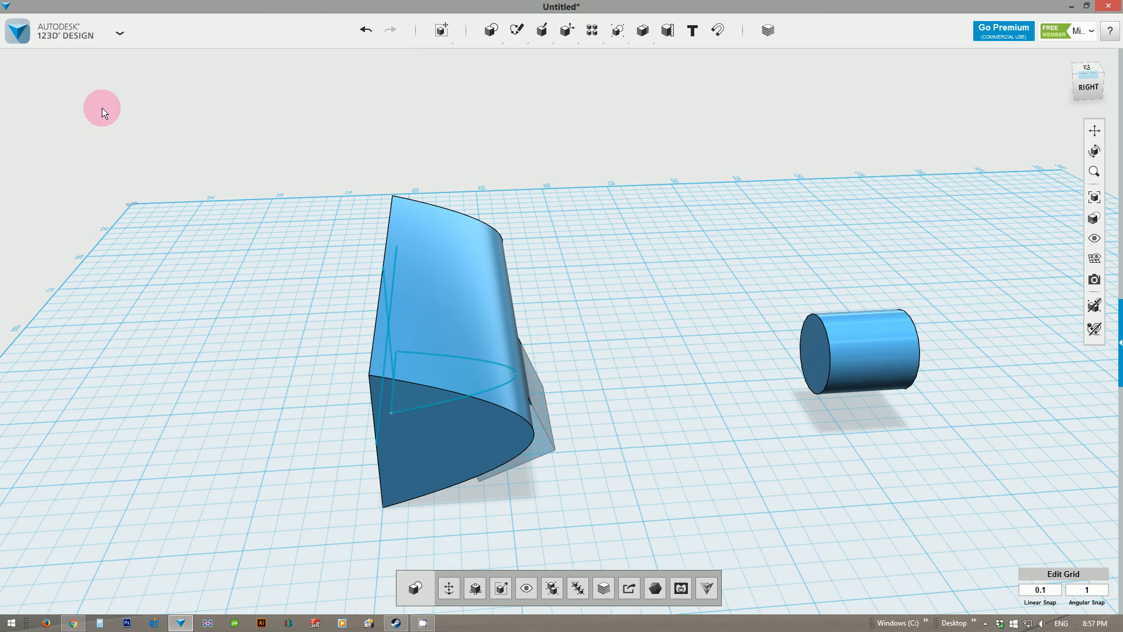
Undo the group's snap, the two reference sketch lines and the rotation of the box-and-cylinder group.
click(364, 30)
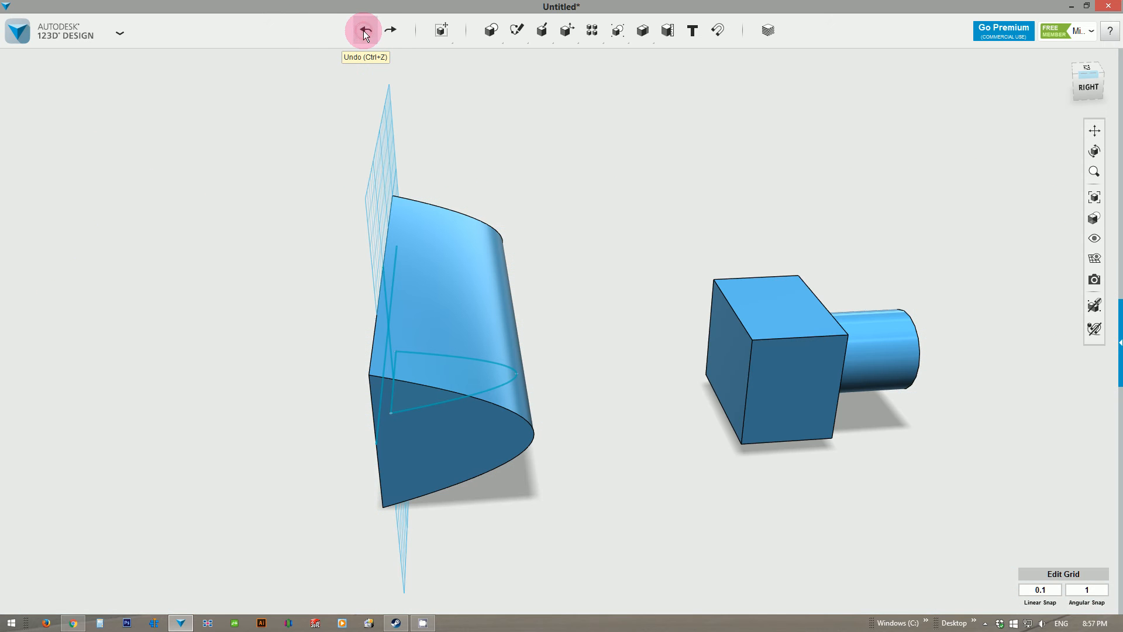
click(363, 30)
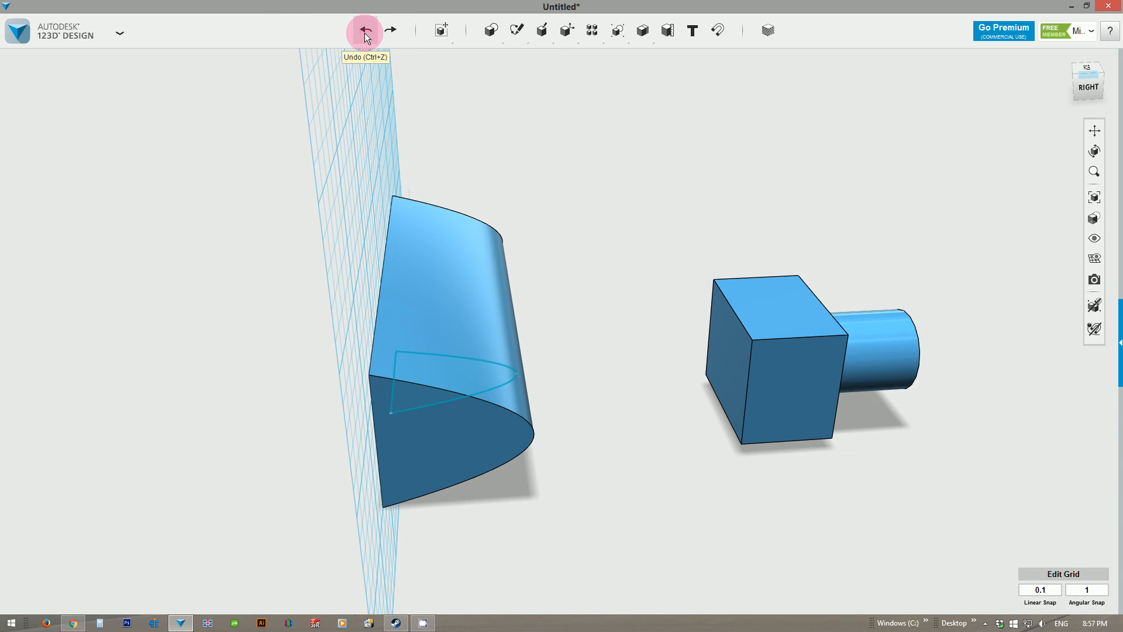
click(365, 33)
click(365, 33)
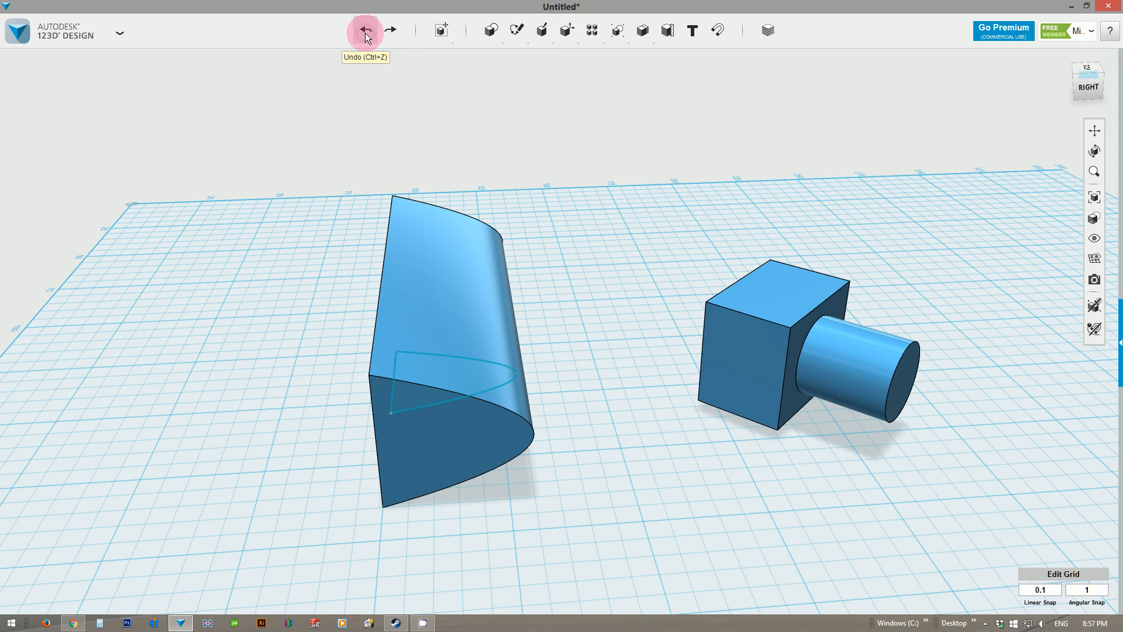
Redo the group's rotation and restore the two reference sketch lines on the arch-profile solid's flat face.
click(387, 31)
click(388, 30)
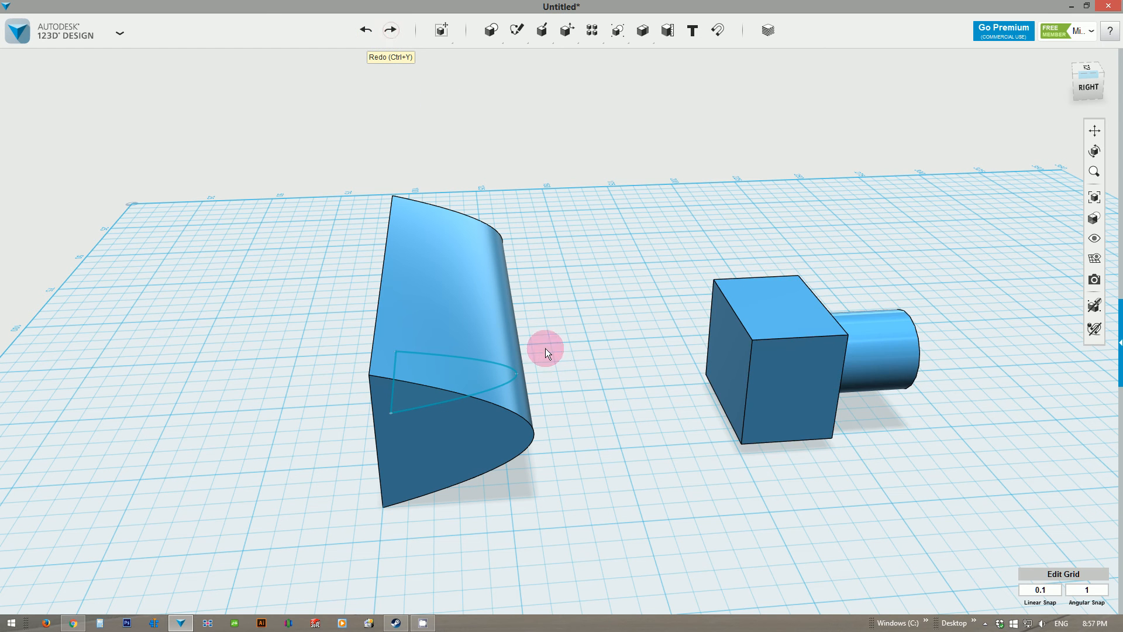
right_drag(546, 351, 636, 493)
click(391, 31)
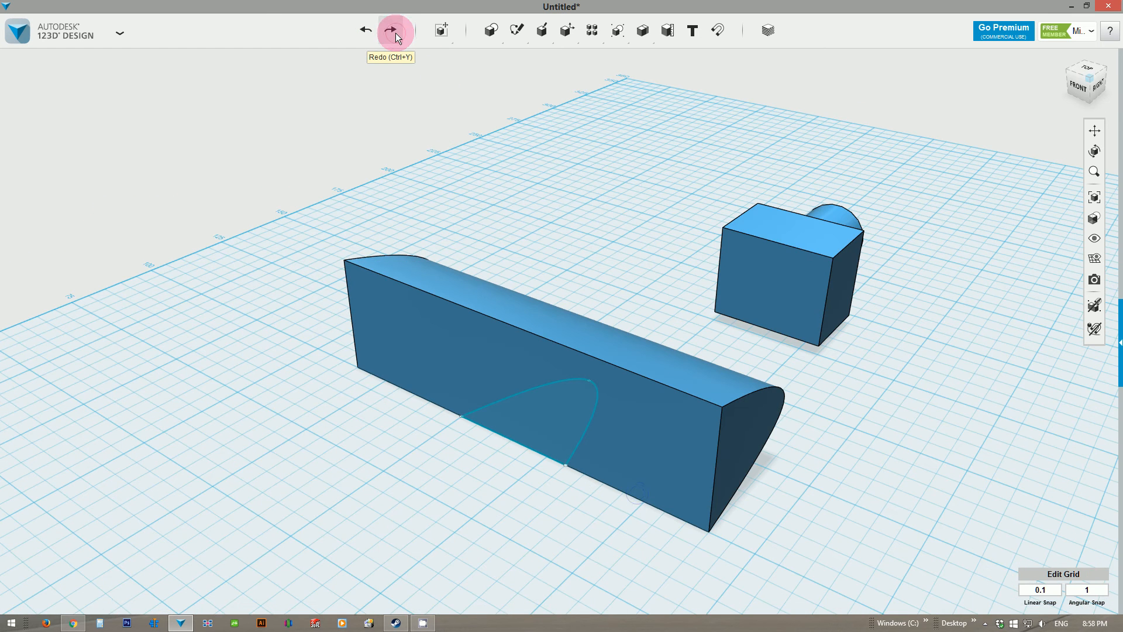
click(394, 32)
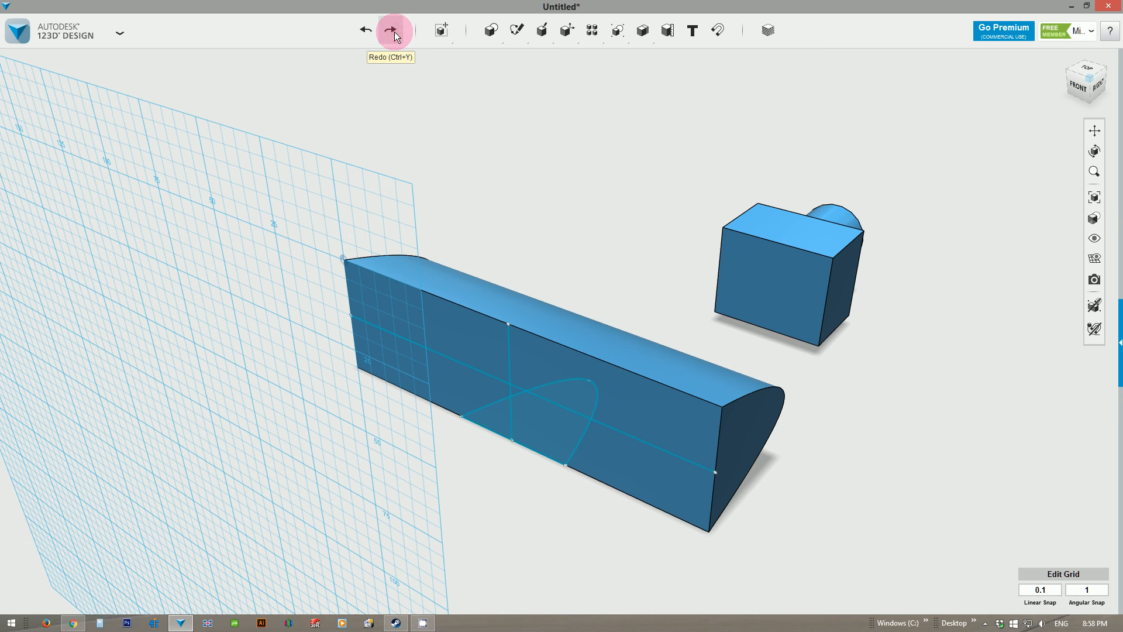
Move the box-and-cylinder group into the curved side of the arch-profile solid, shifting it -25 mm sideways.
click(784, 293)
mouse_move(662, 293)
right_down()
mouse_move(625, 294)
mouse_move(709, 221)
right_up()
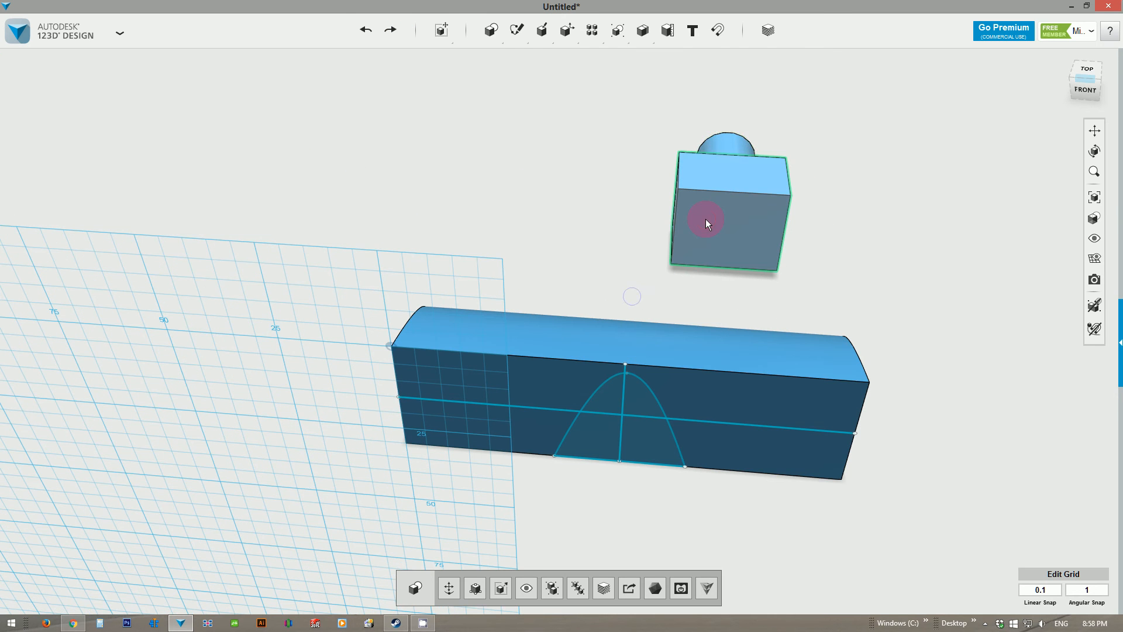
click(518, 31)
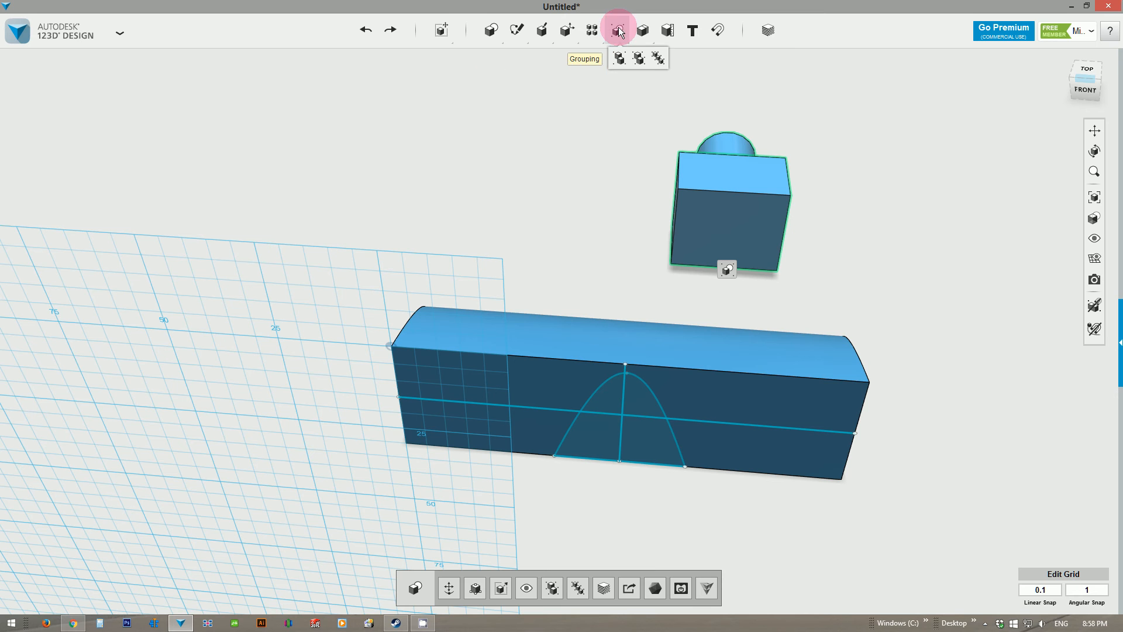
mouse_move(576, 41)
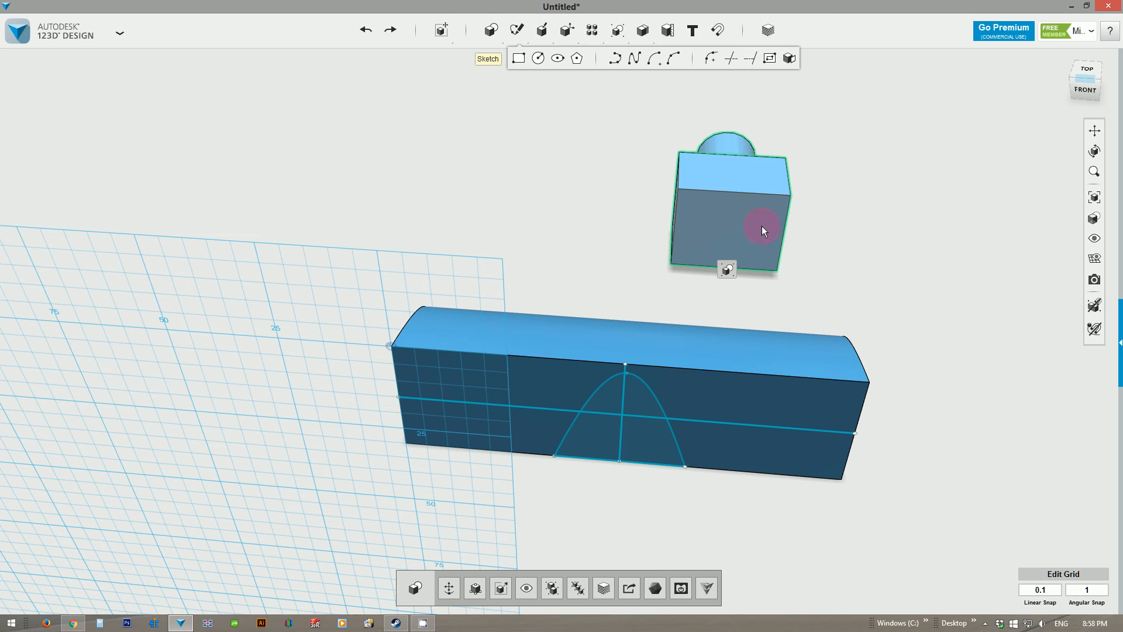
mouse_move(432, 33)
click(442, 57)
click(715, 200)
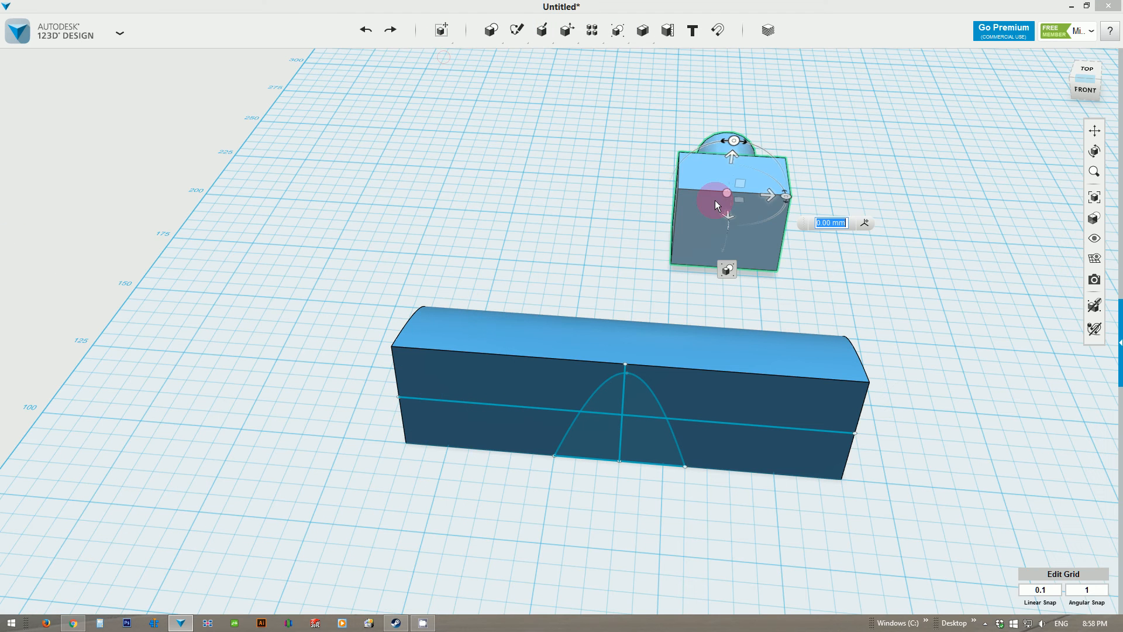
drag(728, 234, 671, 294)
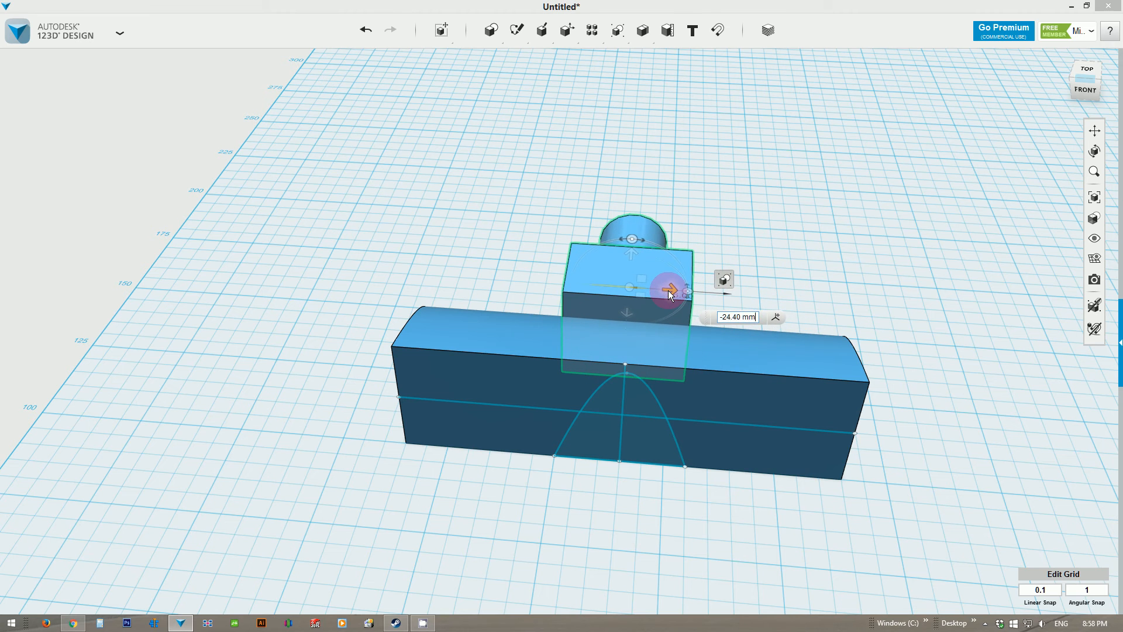
mouse_move(805, 263)
right_down()
mouse_move(808, 236)
mouse_move(790, 223)
mouse_move(803, 230)
mouse_move(657, 268)
mouse_move(735, 261)
mouse_move(810, 228)
mouse_move(798, 228)
mouse_move(802, 280)
right_up()
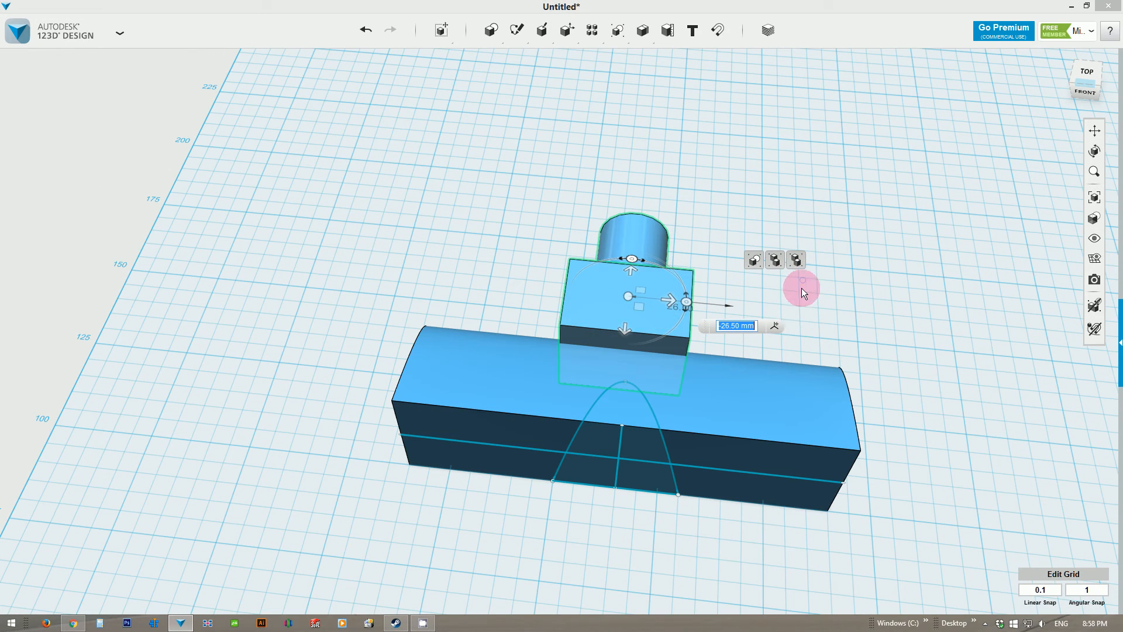
drag(672, 302, 677, 304)
In the front view, adjust the group's sideways shift to -22.70 mm to bring its centre closer to the vertical sketch line.
right_drag(596, 574, 592, 514)
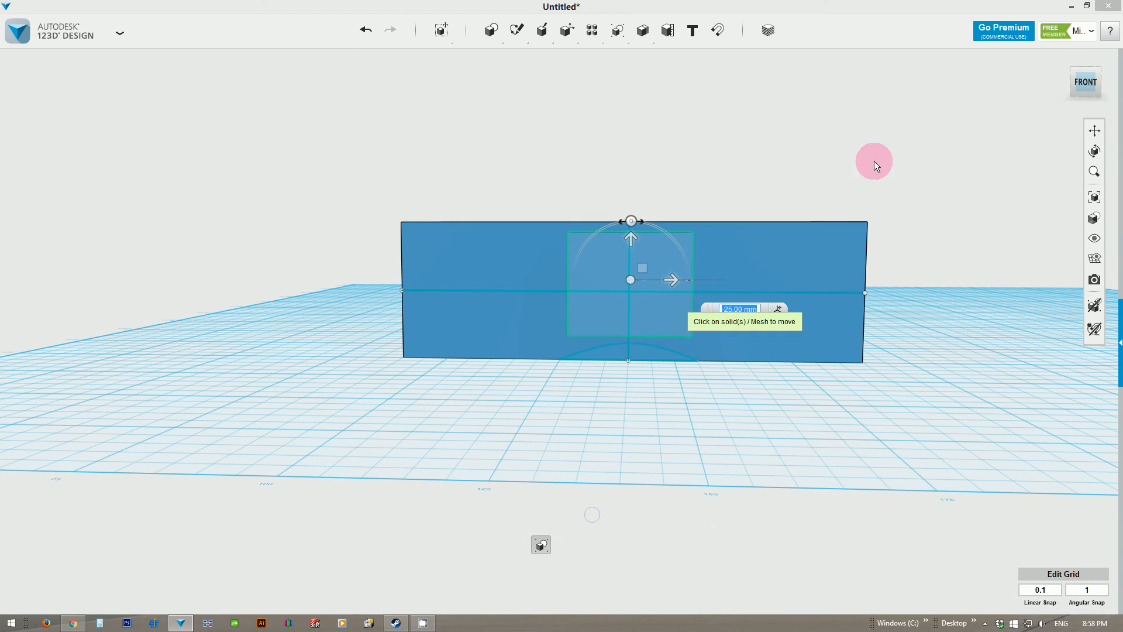
click(1084, 81)
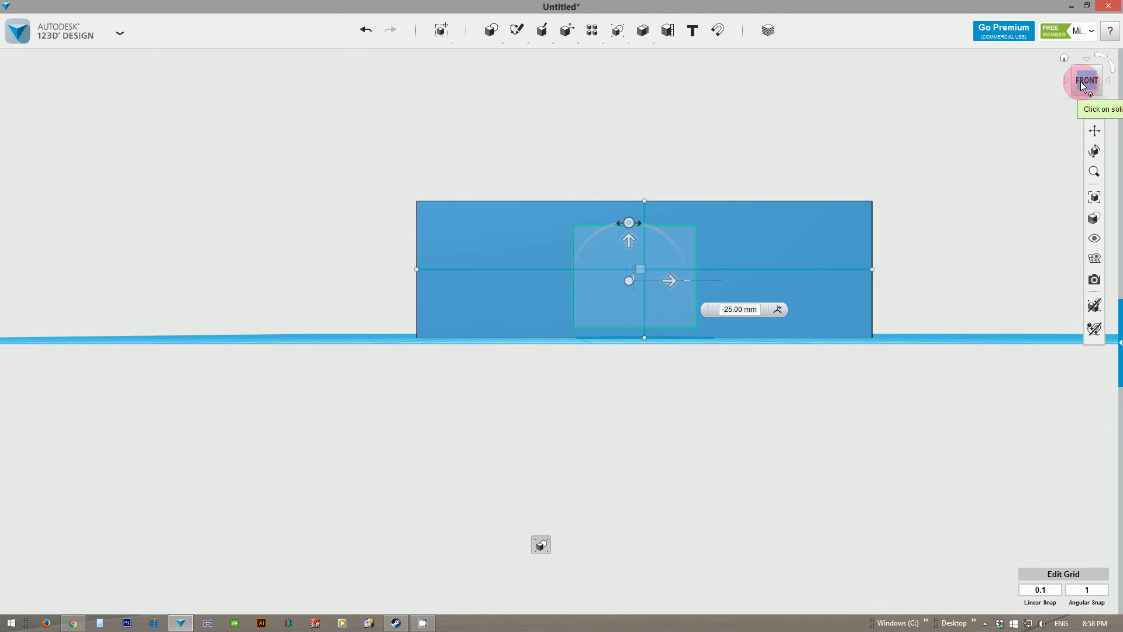
scroll(662, 403, up, 4)
middle_drag(661, 366, 664, 507)
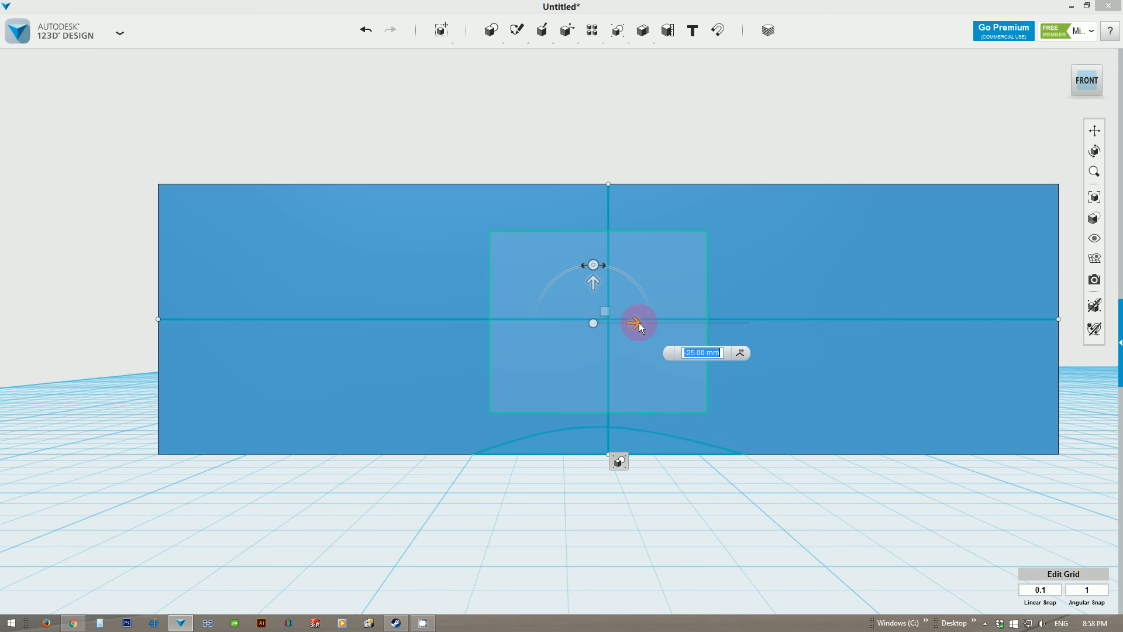
drag(639, 322, 650, 321)
scroll(639, 333, up, 6)
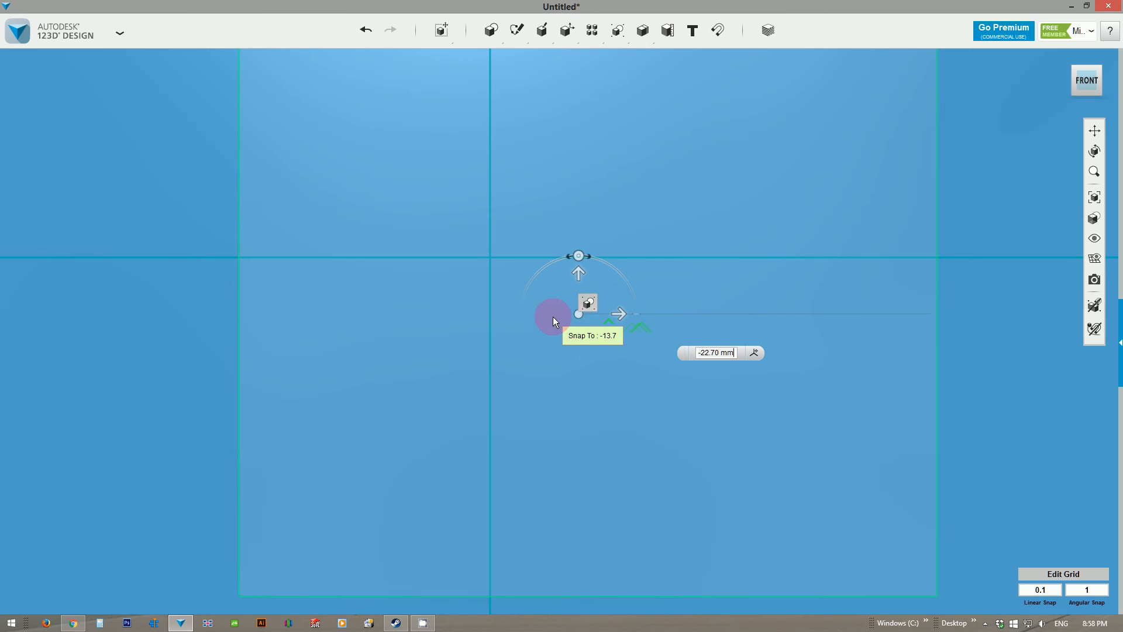
scroll(601, 418, down, 5)
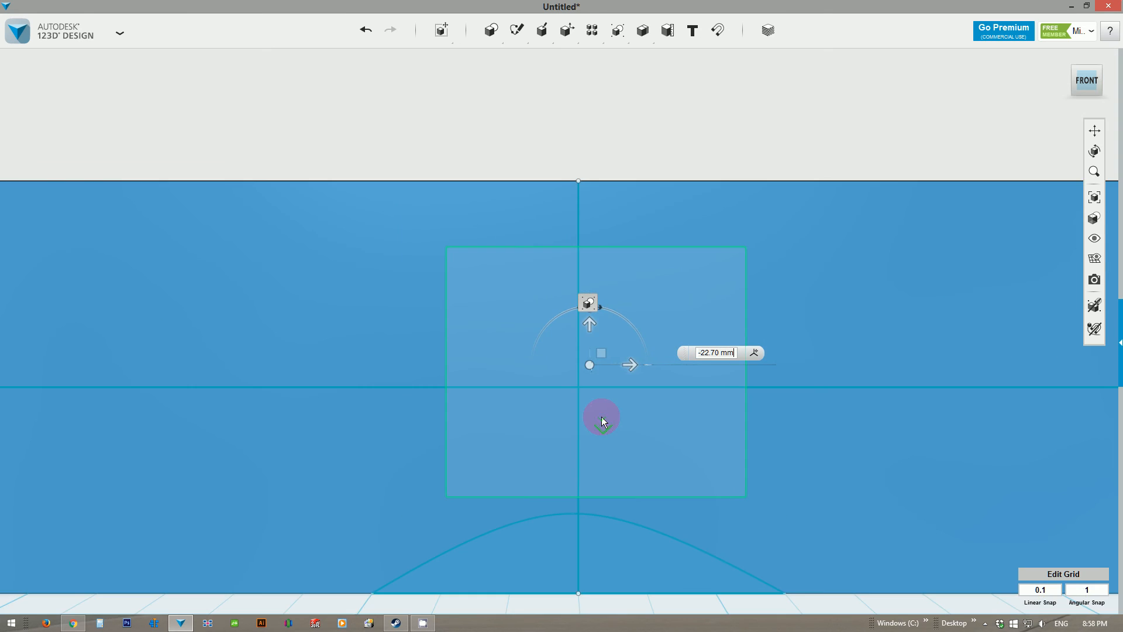
Raise the group 8.30 mm, nudge its centre onto the vertical sketch line, and finish the move.
right_drag(575, 139, 517, 388)
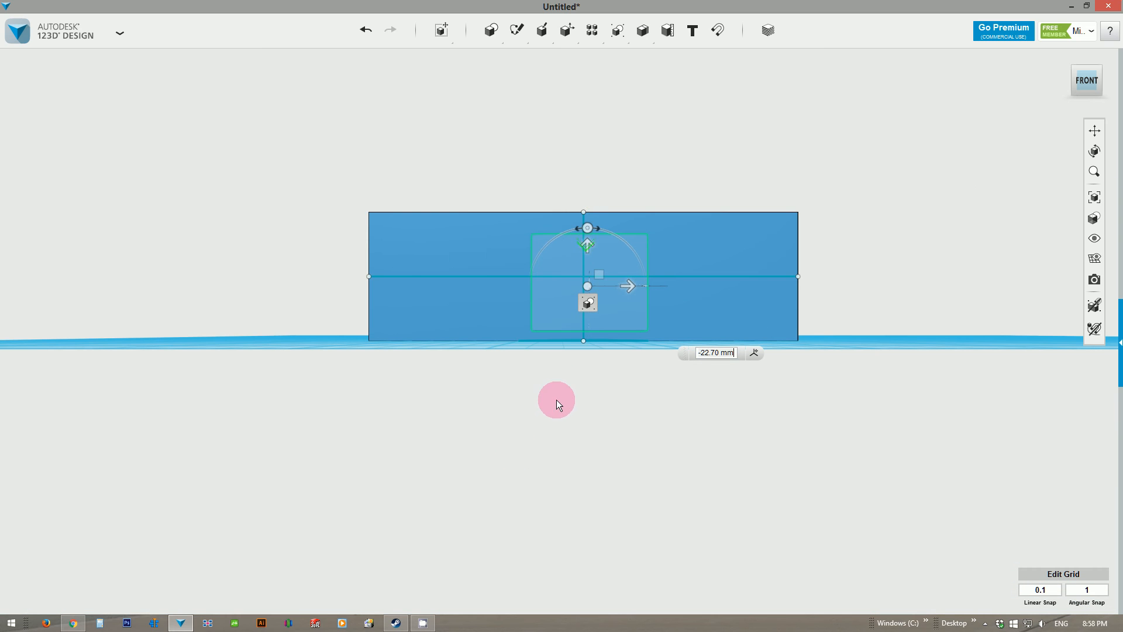
drag(587, 243, 588, 214)
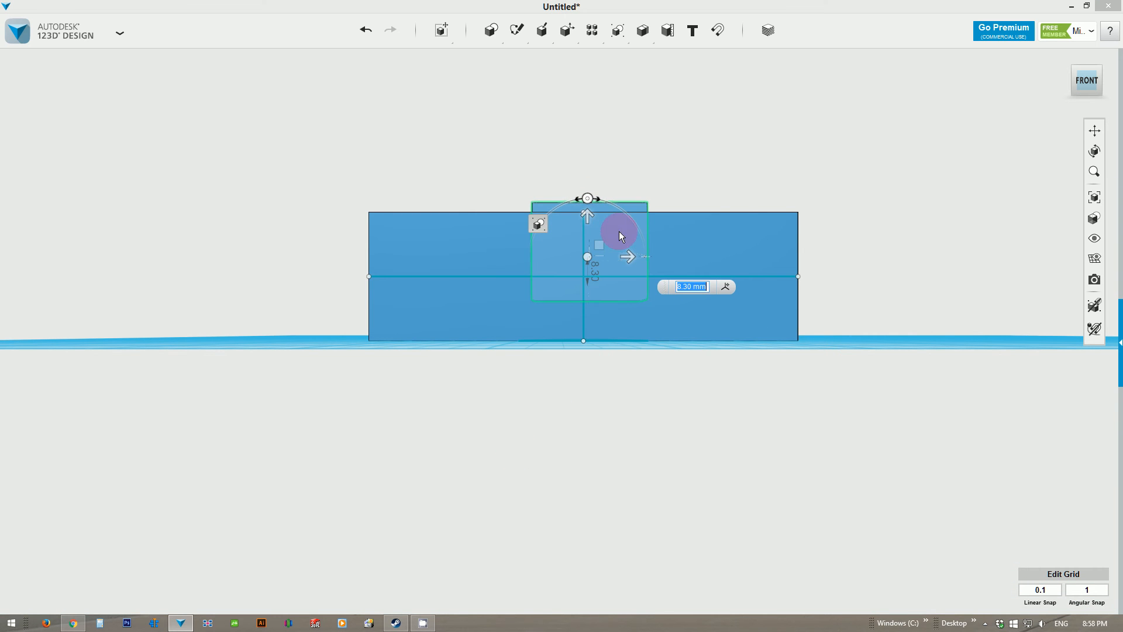
drag(628, 255, 627, 257)
click(641, 128)
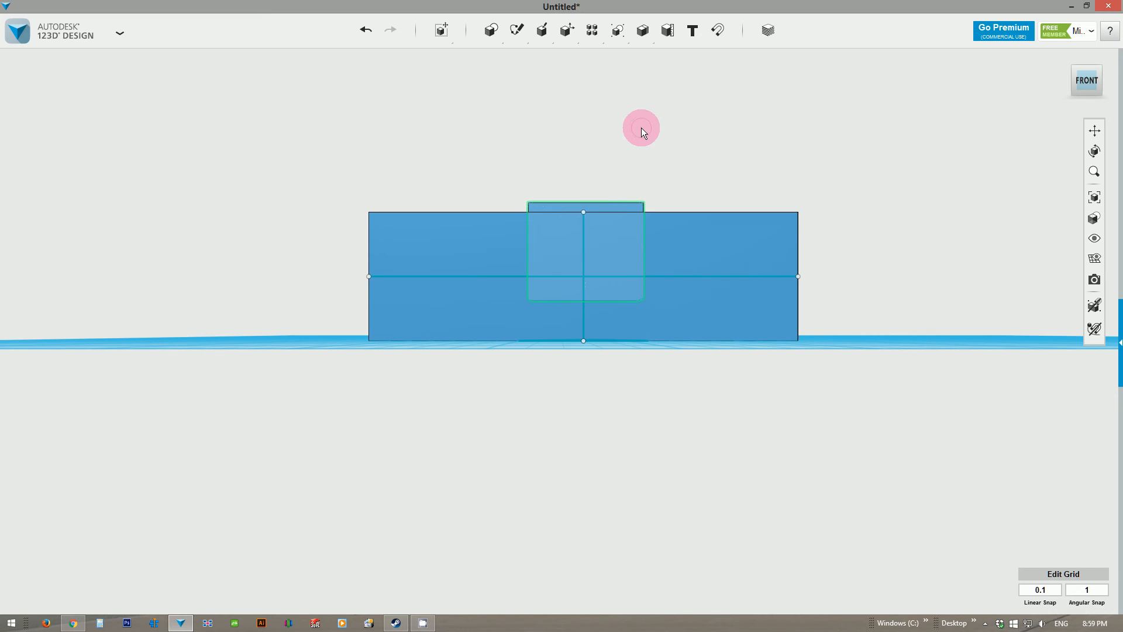
click(641, 127)
Move the group 27.40 mm through the arch-profile solid so the box passes through its flat face.
scroll(668, 136, down, 4)
middle_drag(651, 112, 649, 121)
right_drag(649, 120, 576, 150)
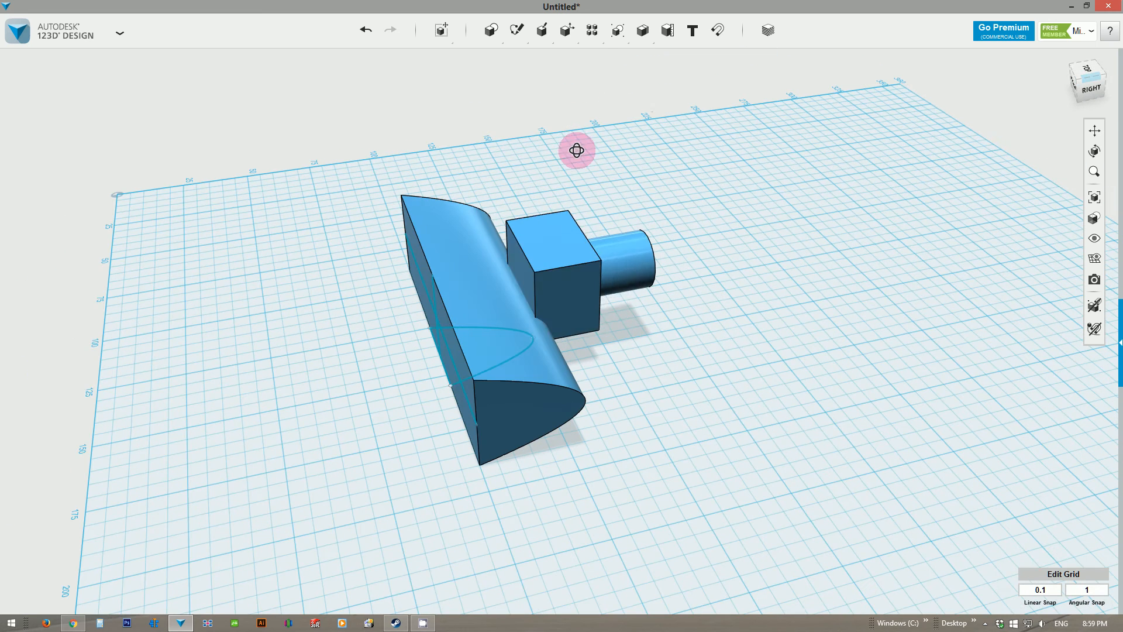
click(567, 243)
mouse_move(440, 29)
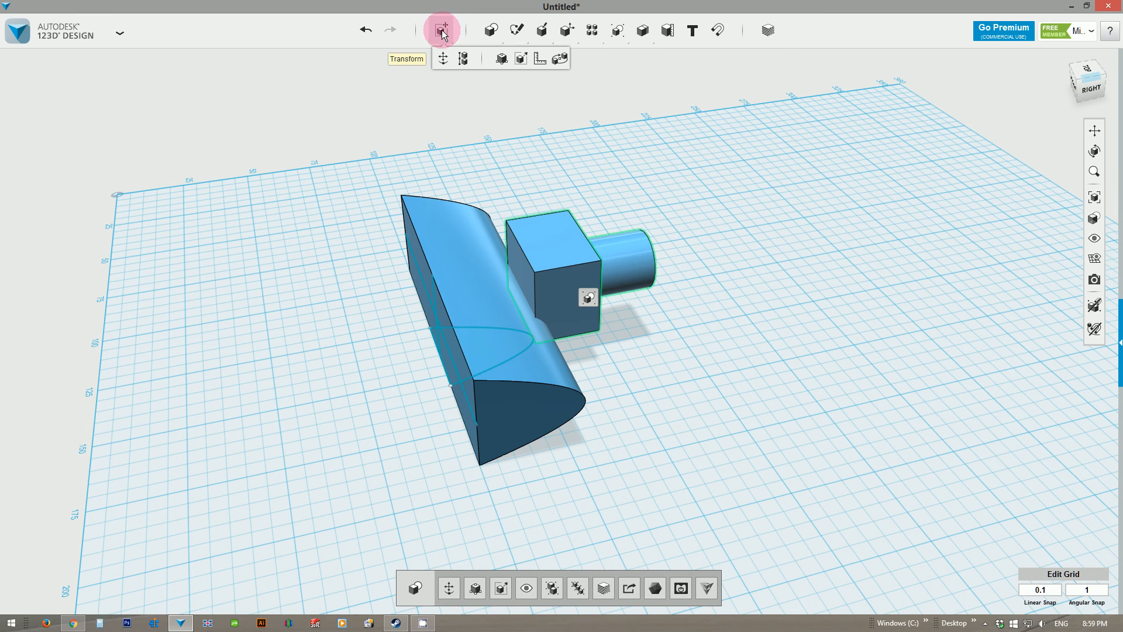
click(443, 60)
drag(547, 282, 458, 297)
mouse_move(390, 388)
right_down()
mouse_move(384, 375)
mouse_move(447, 361)
mouse_move(394, 371)
right_up()
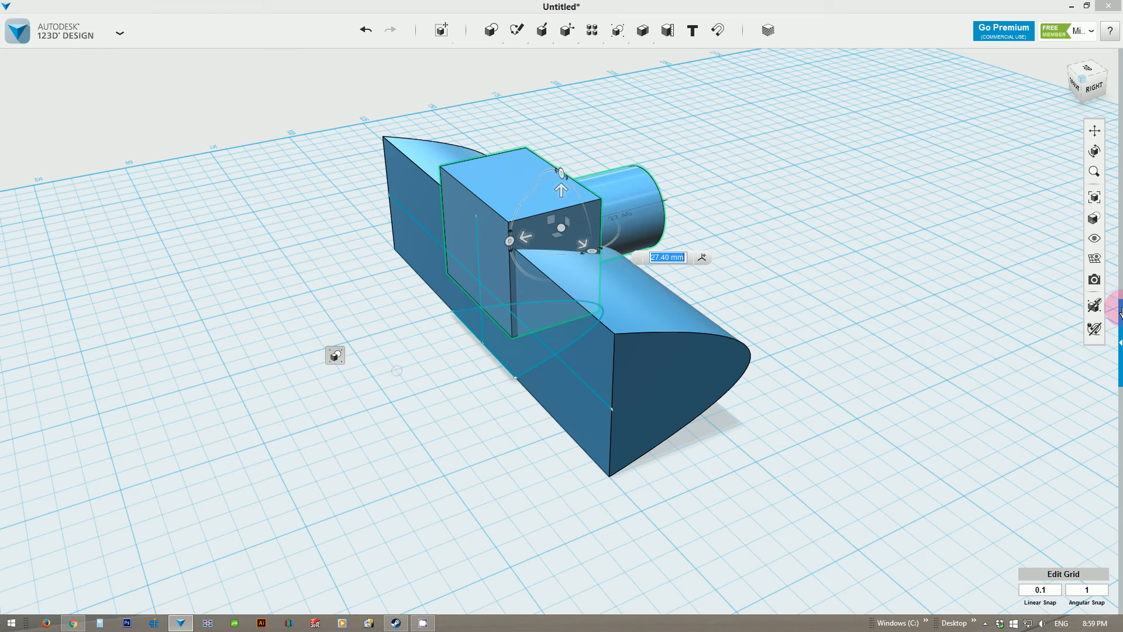
Hide all sketches, leaving the arch-profile solid and the box-and-cylinder group displayed.
mouse_move(1094, 224)
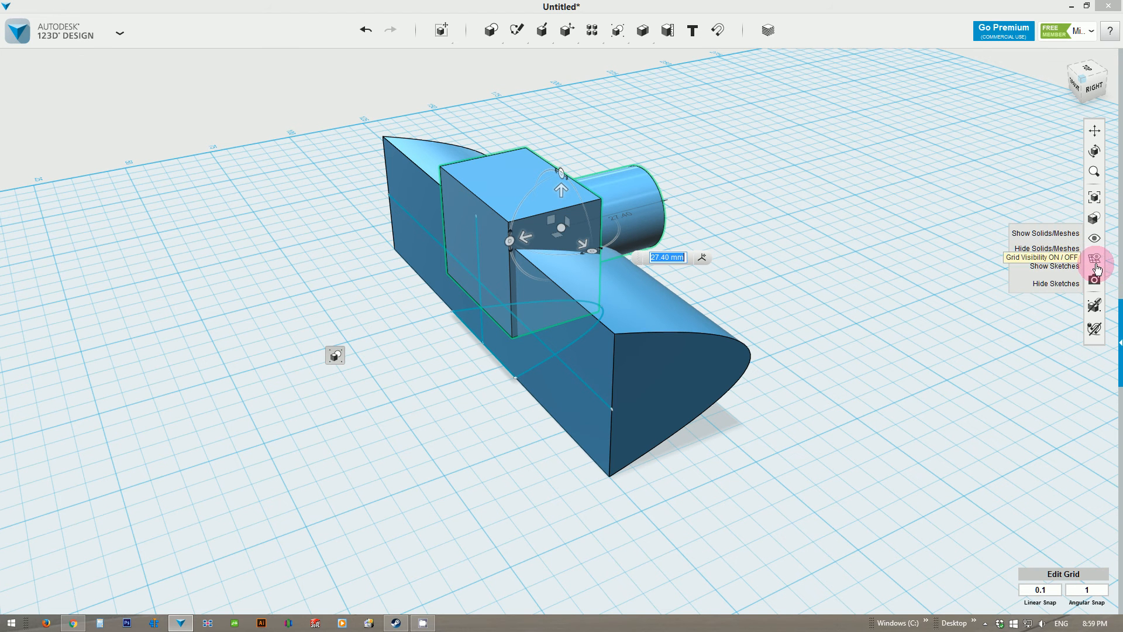
click(1061, 285)
mouse_move(394, 356)
right_down()
mouse_move(378, 380)
mouse_move(421, 349)
mouse_move(327, 357)
mouse_move(386, 366)
mouse_move(710, 324)
mouse_move(704, 354)
mouse_move(569, 393)
mouse_move(478, 367)
right_up()
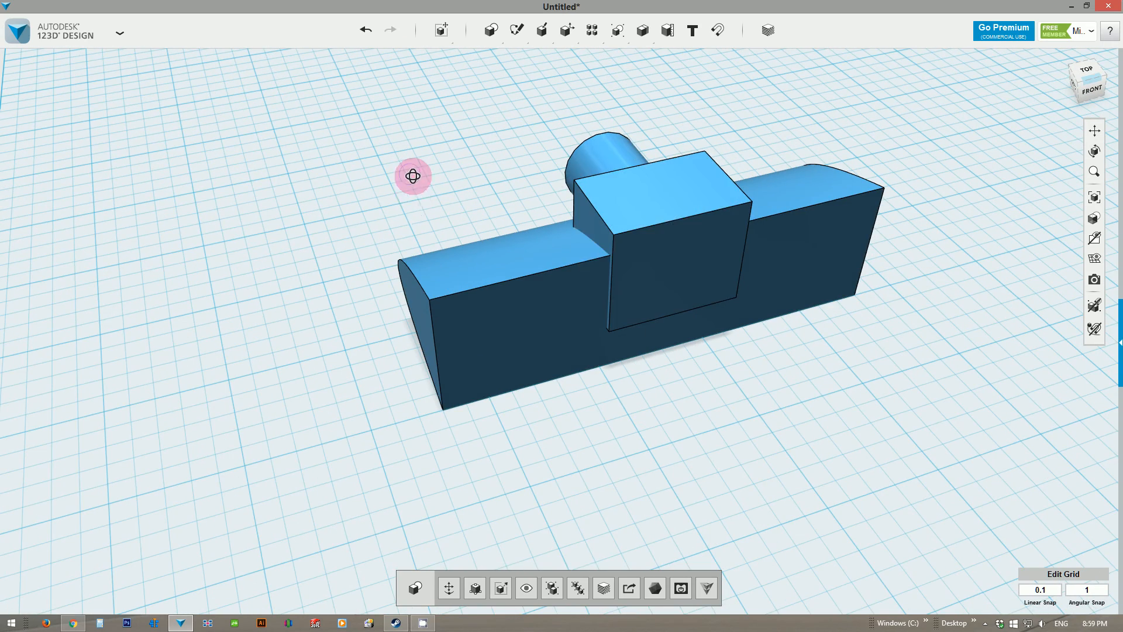
Subtract the box and the cylinder from the arch-profile solid.
right_drag(410, 174, 414, 300)
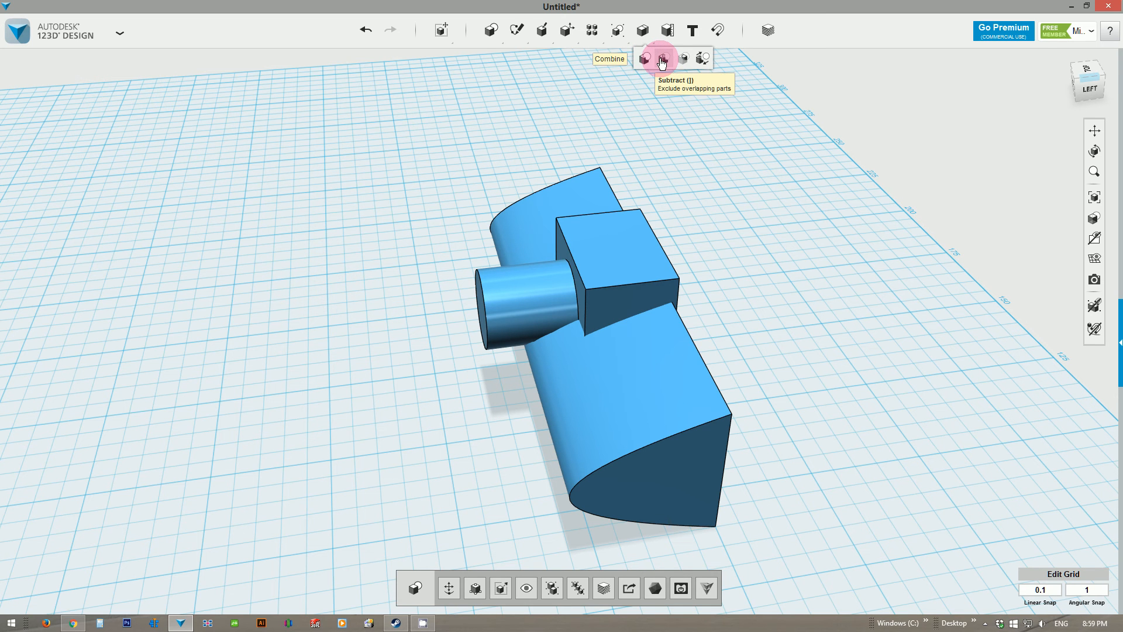
click(662, 63)
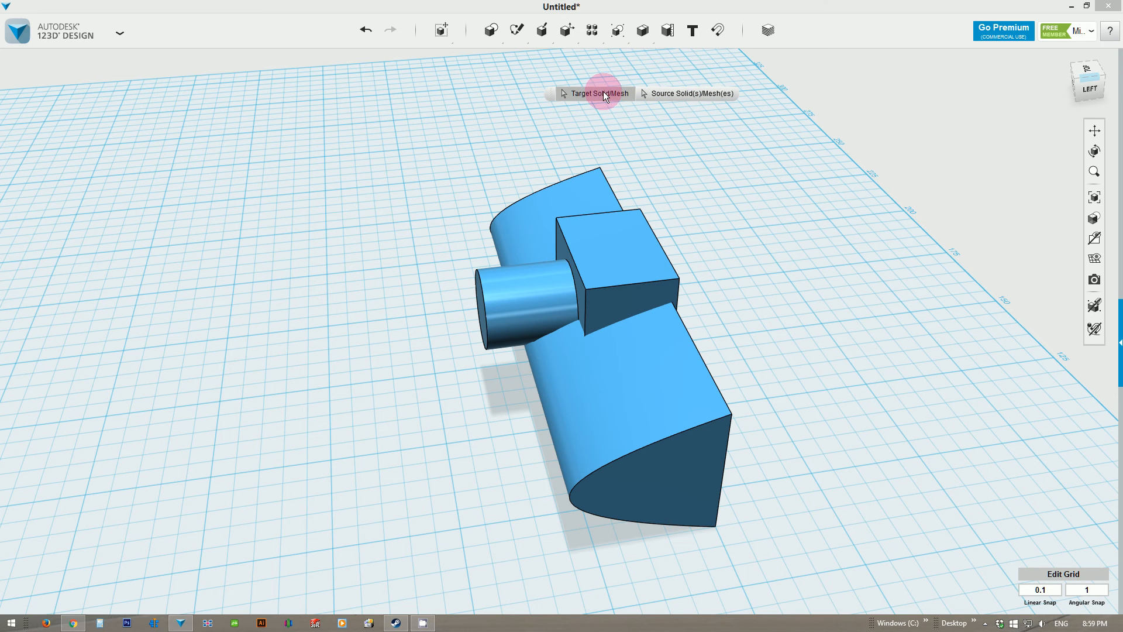
click(658, 376)
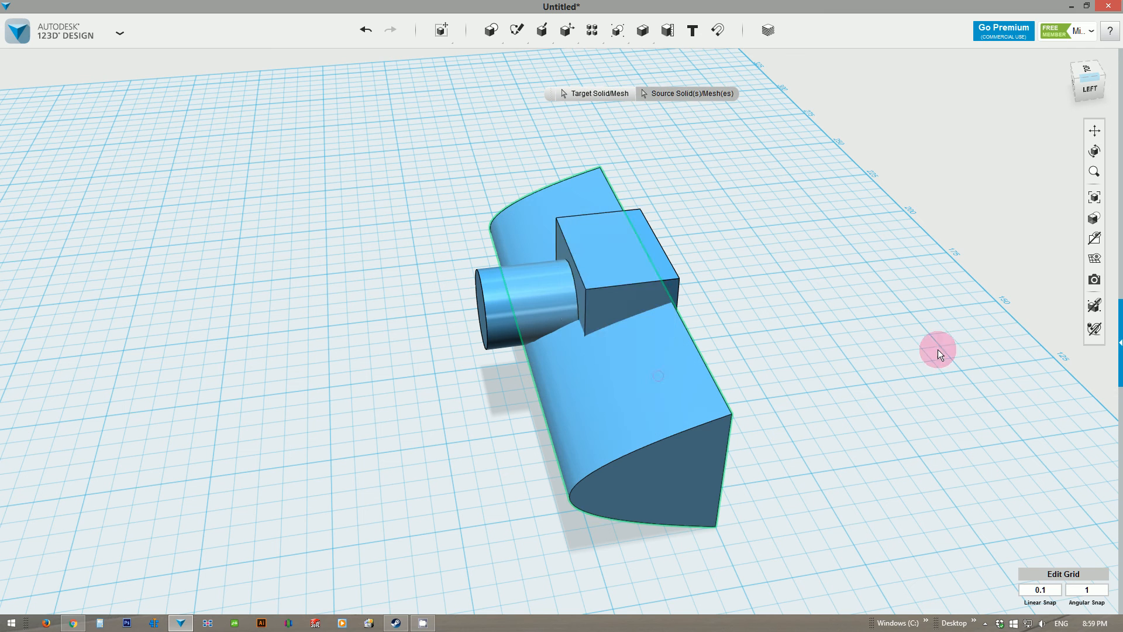
click(602, 247)
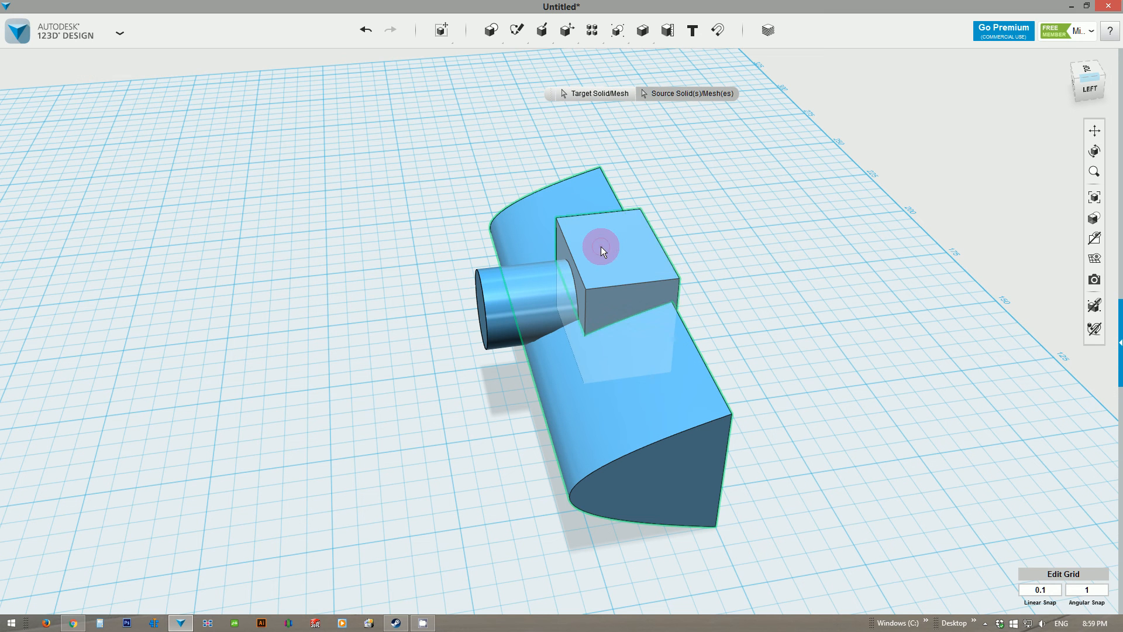
click(547, 284)
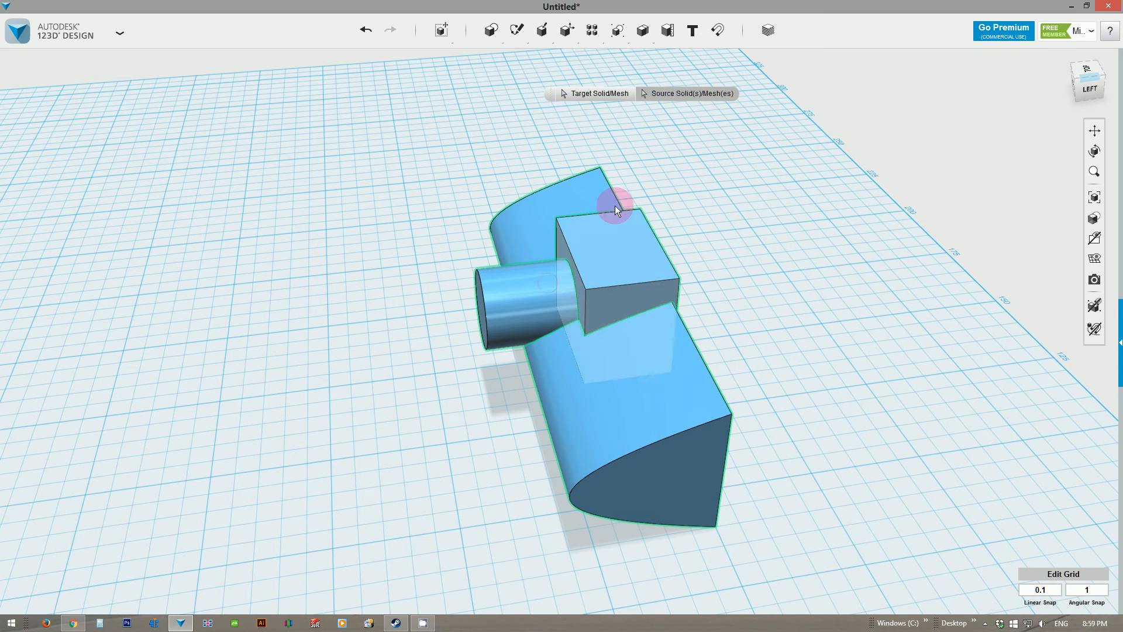
click(623, 171)
Fillet the edge chain around the rectangular and semicircular cutout on the solid's curved face with a radius of about 1.4.
right_drag(411, 254, 582, 311)
mouse_move(486, 182)
right_down()
mouse_move(466, 188)
mouse_move(456, 213)
mouse_move(573, 154)
right_up()
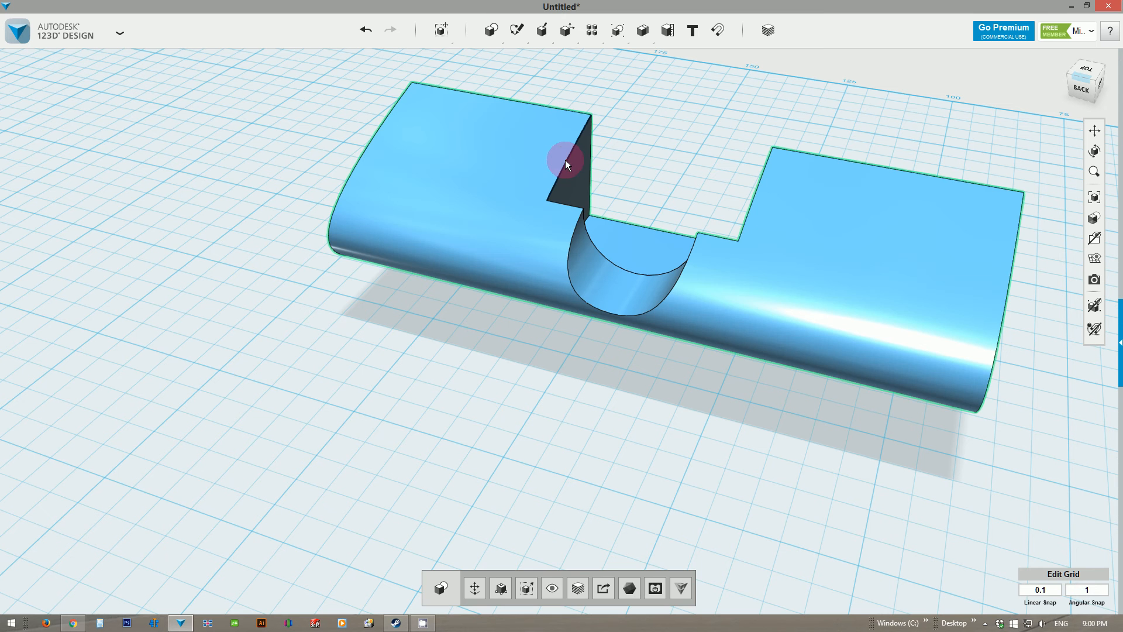
click(565, 160)
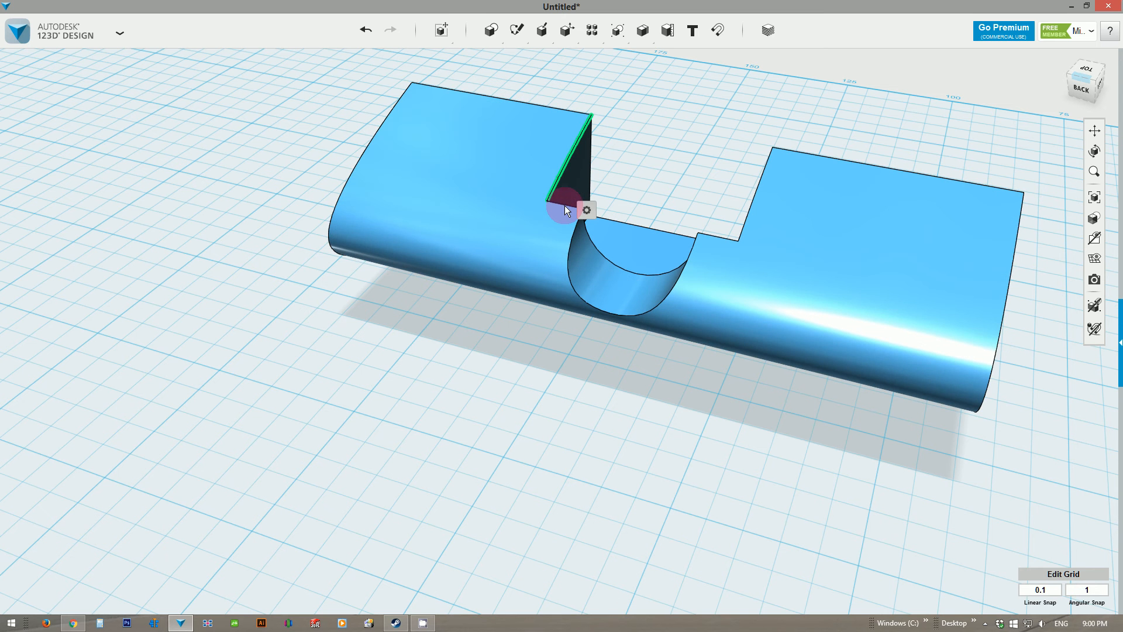
shift+click(564, 206)
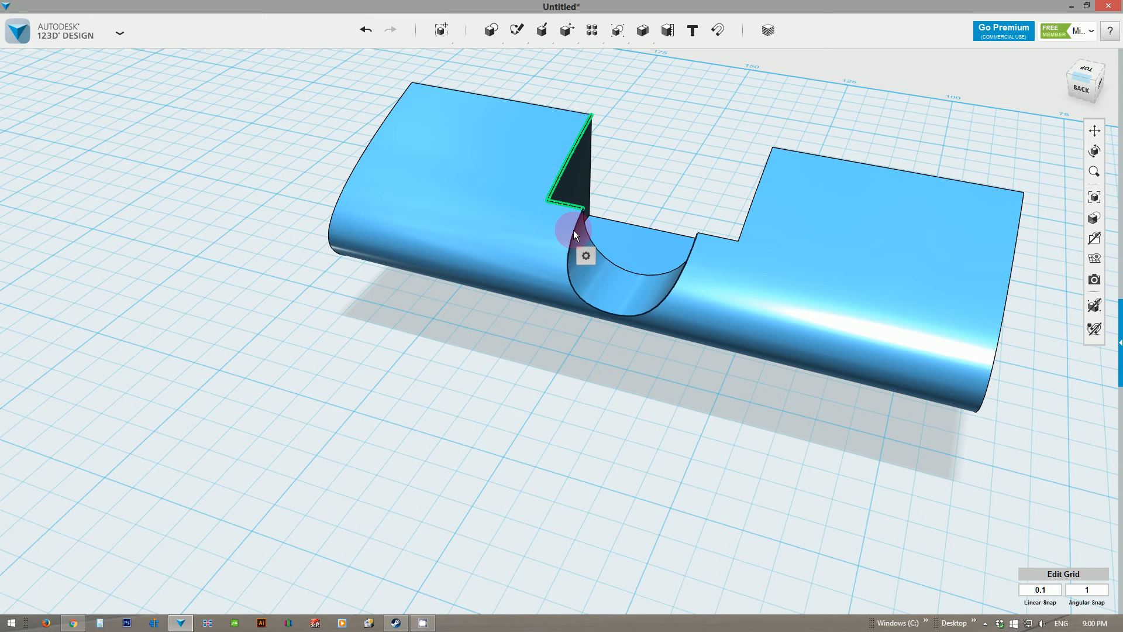
shift+click(573, 230)
shift+click(574, 230)
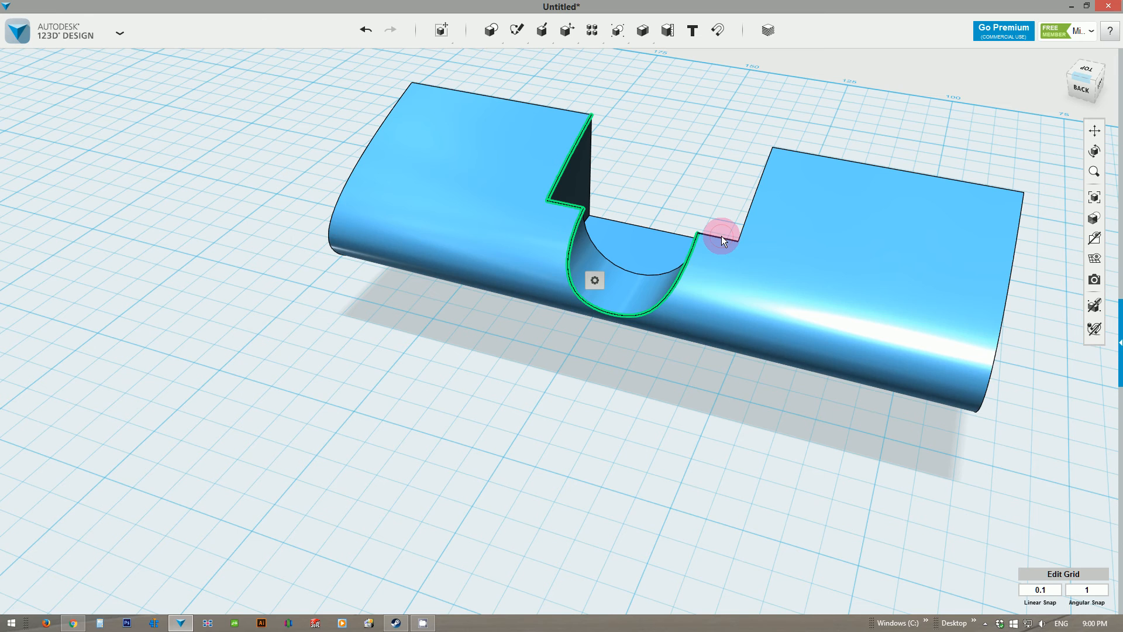
shift+click(721, 236)
shift+click(745, 219)
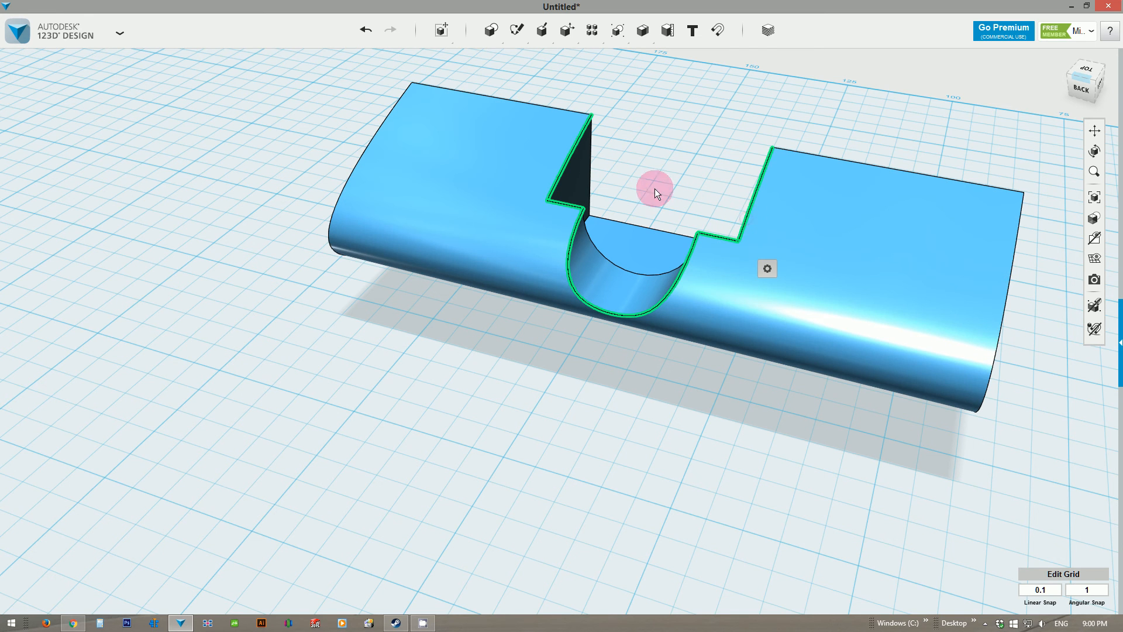
right_drag(631, 173, 599, 130)
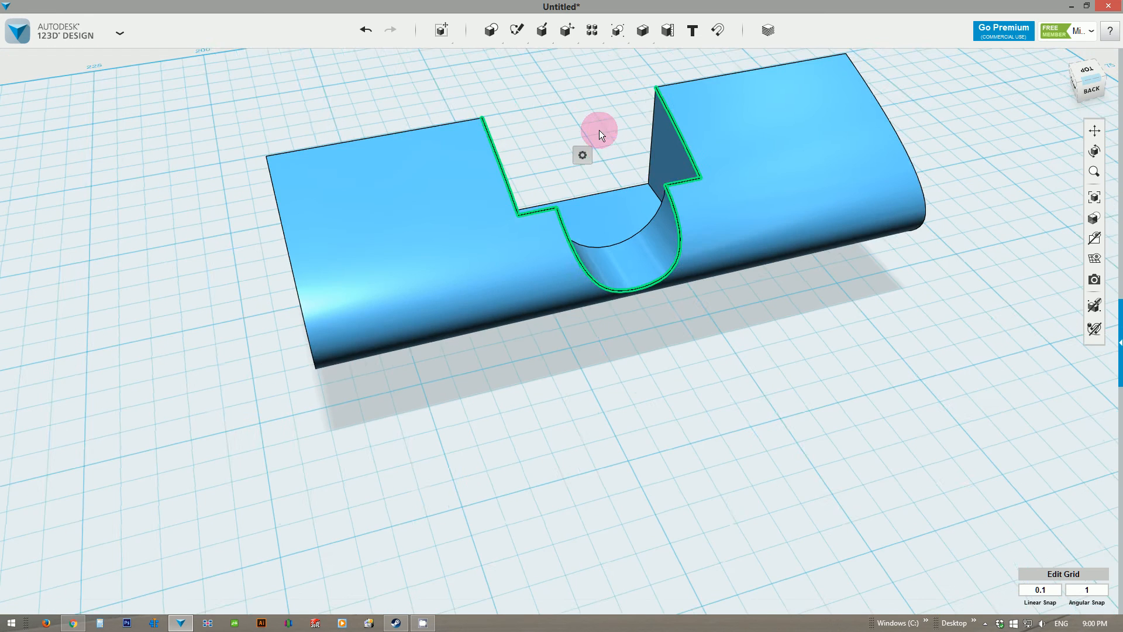
middle_drag(599, 130, 615, 230)
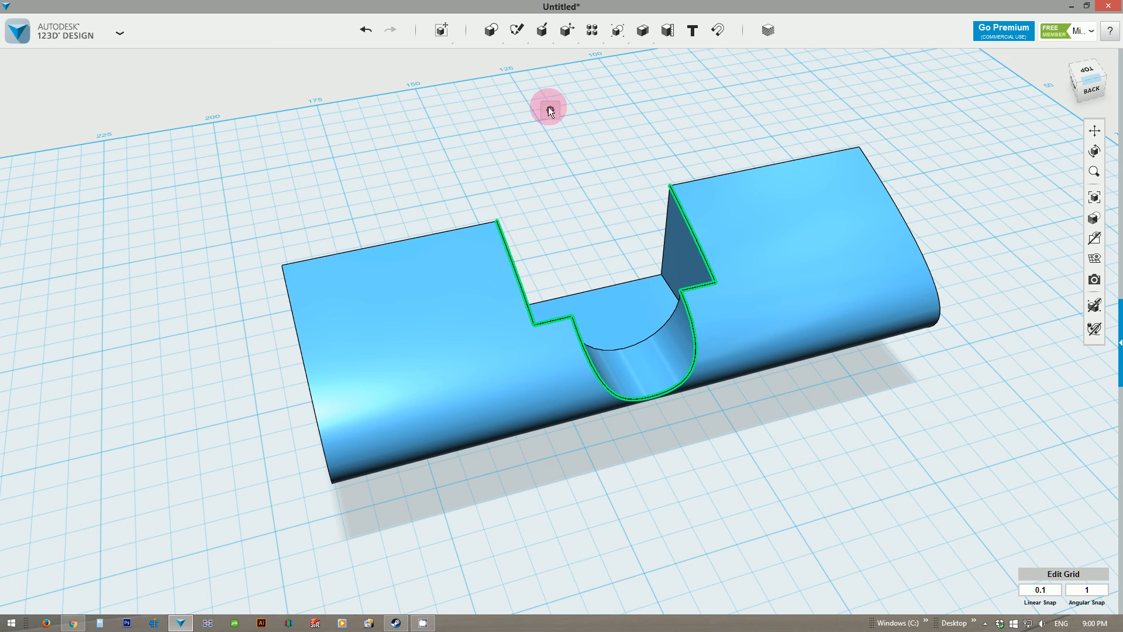
mouse_move(550, 110)
click(593, 110)
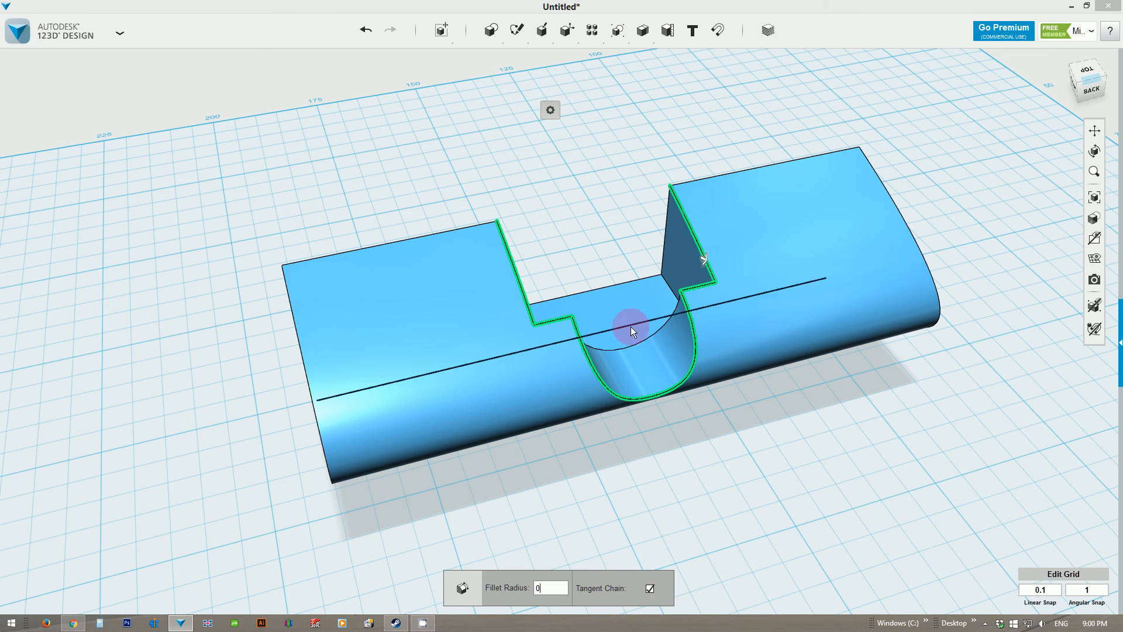
scroll(711, 263, up, 4)
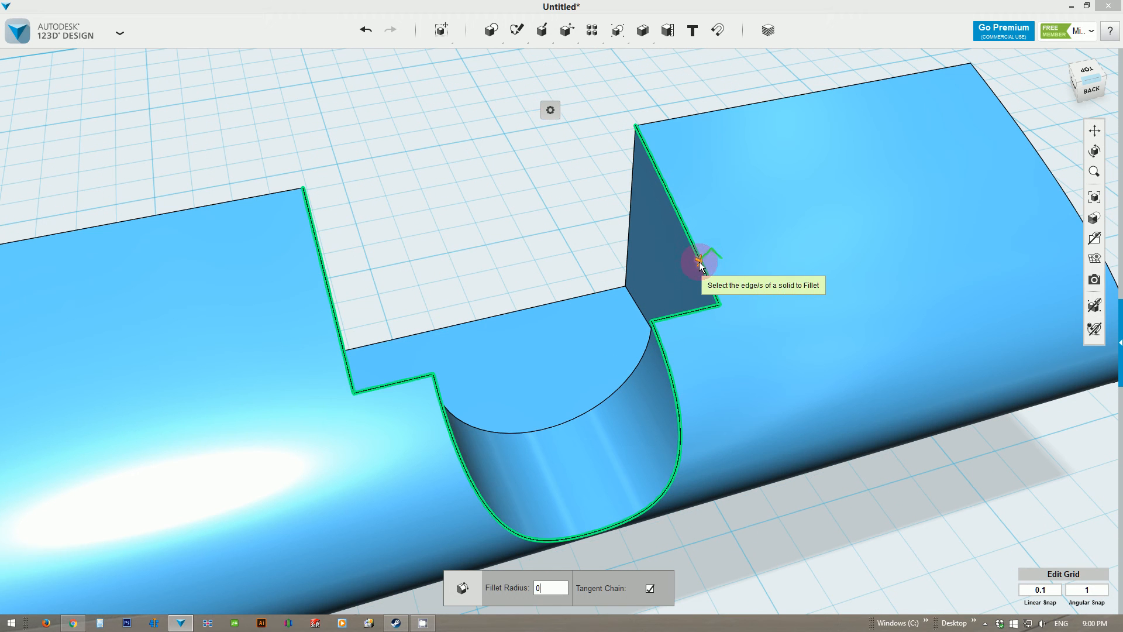
drag(697, 261, 705, 264)
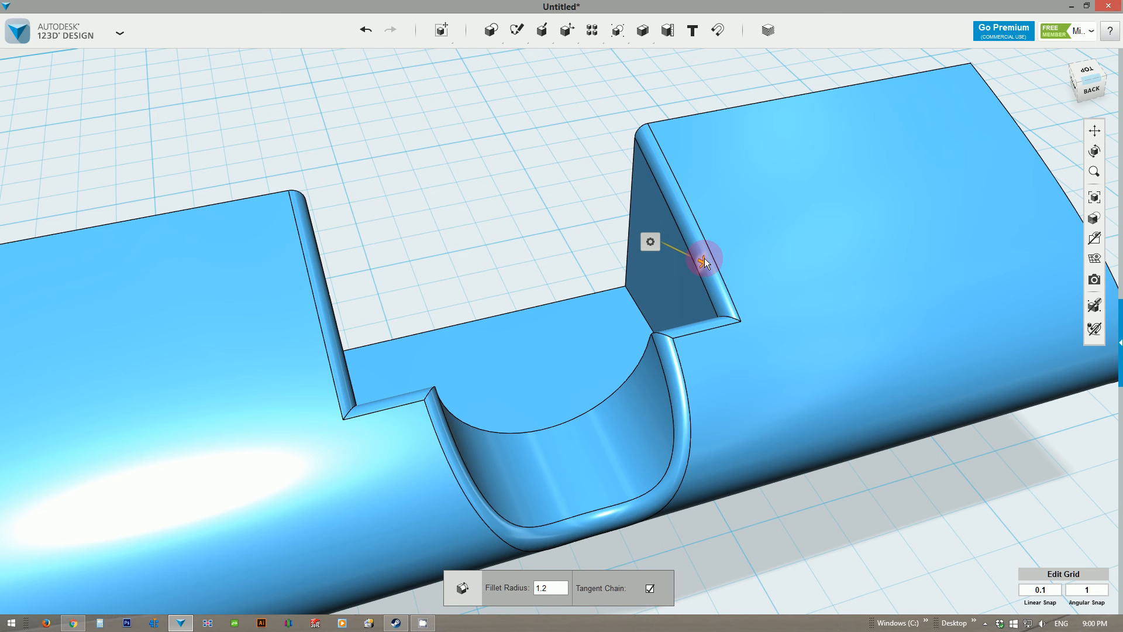
drag(704, 263, 706, 263)
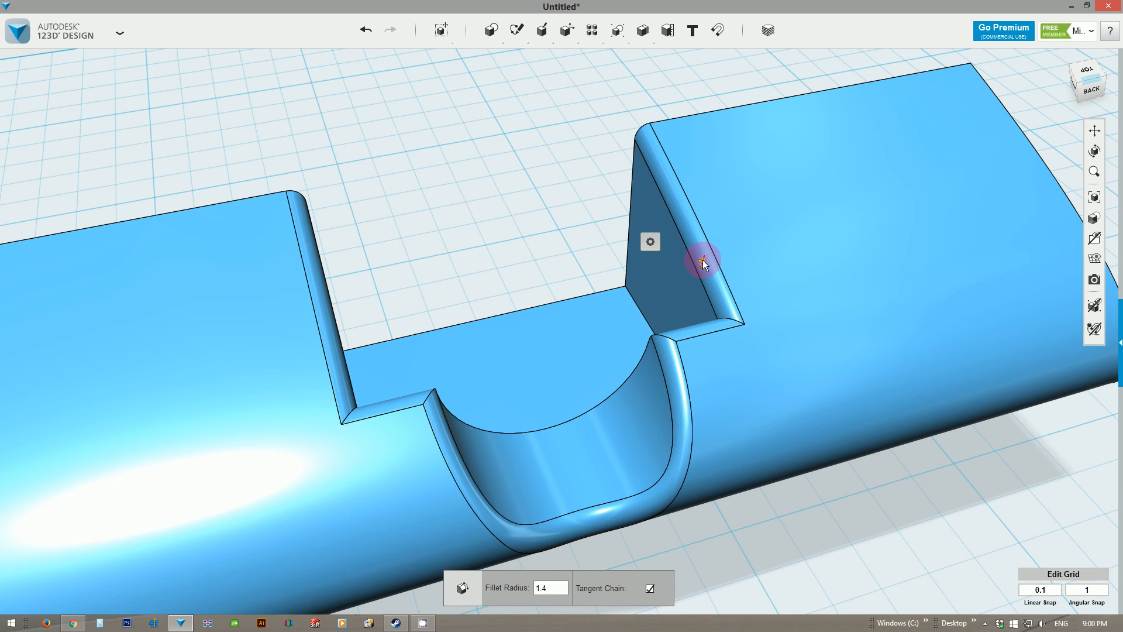
Set the cutout edge fillet's radius to 1 and apply it.
drag(550, 588, 521, 588)
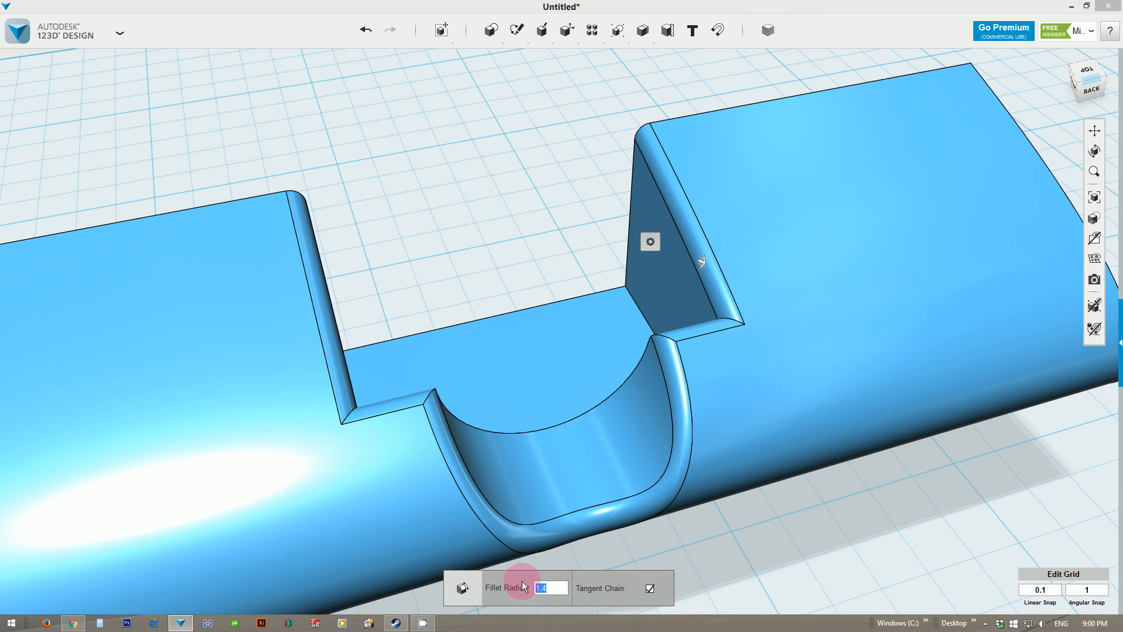
text(1)
key(Return)
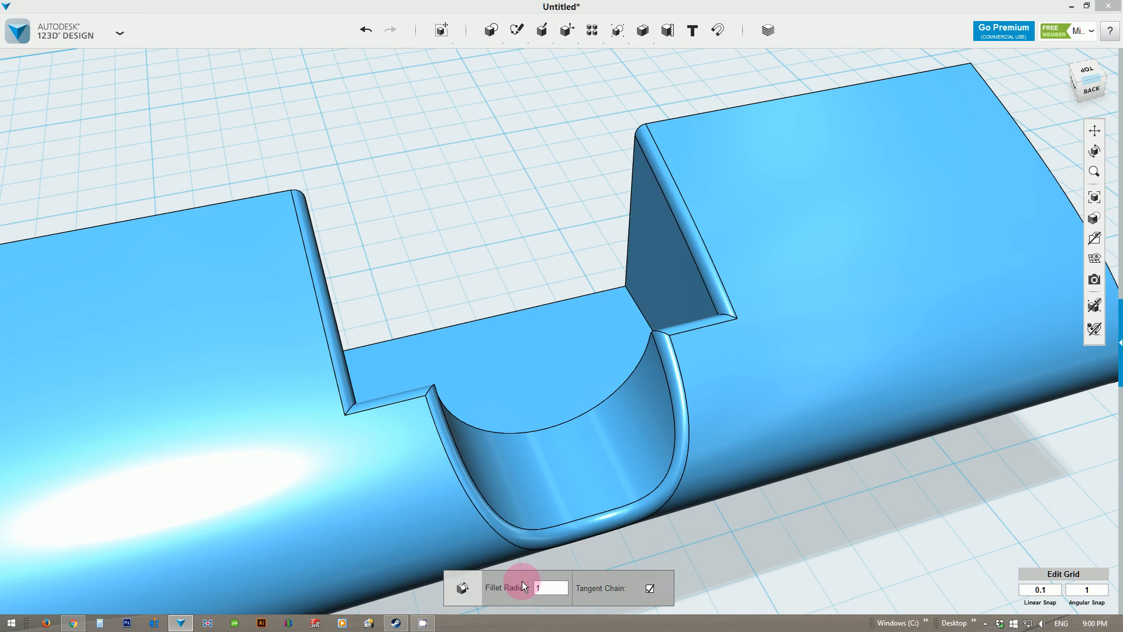
Try to chamfer the three cutout edges on the solid's flat face at distances of 0.9 and 2.4.
scroll(405, 412, down, 5)
right_drag(418, 364, 539, 277)
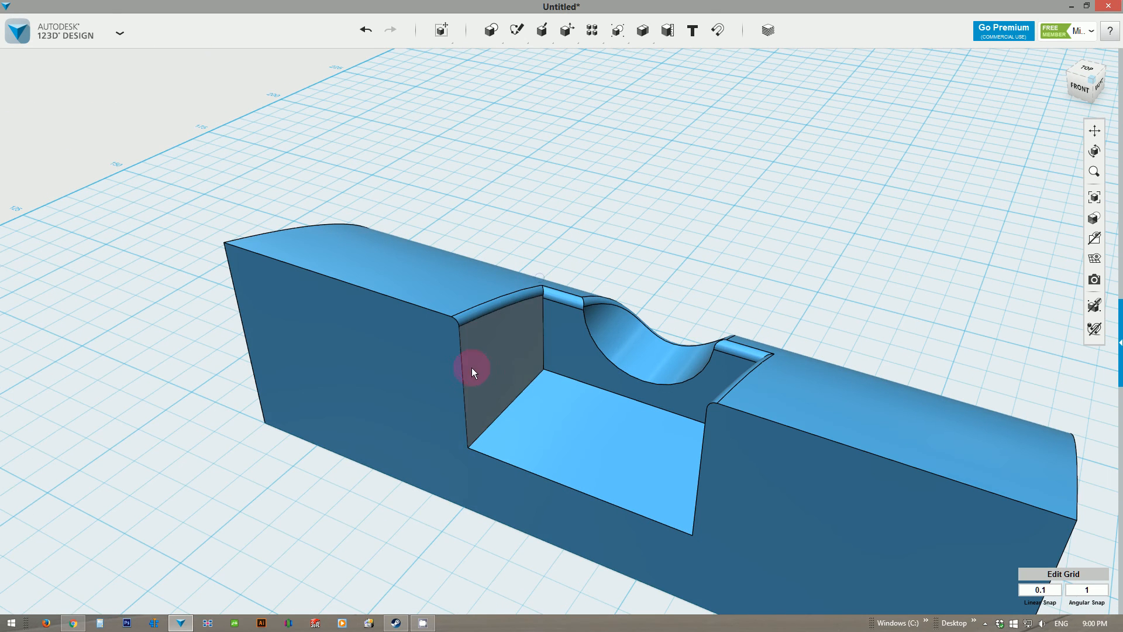
click(463, 368)
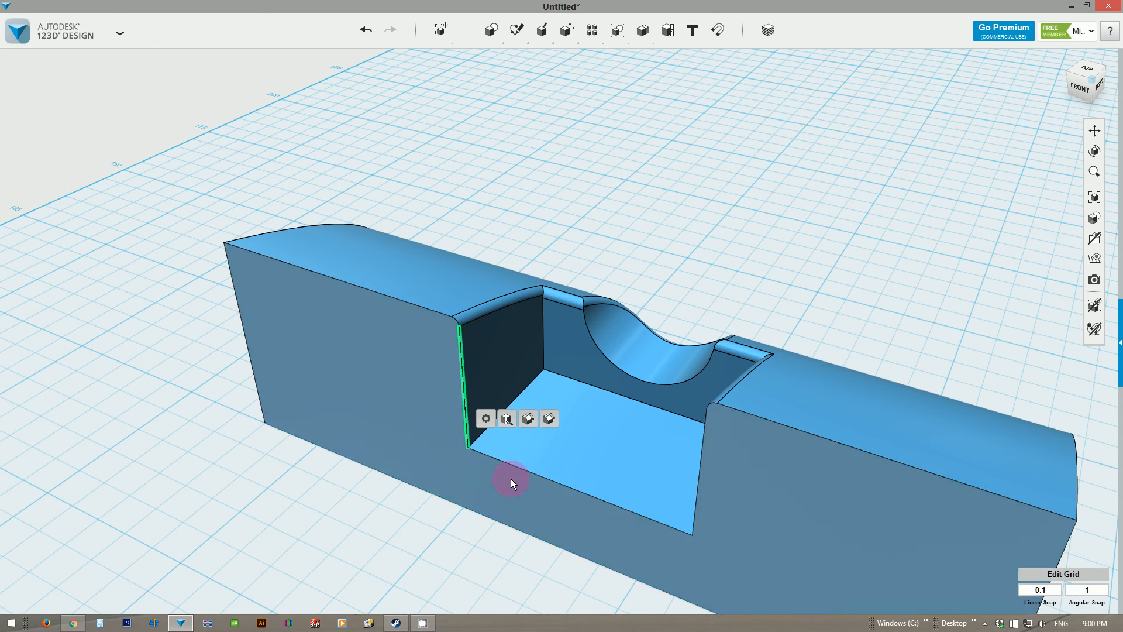
shift+click(525, 470)
right_drag(525, 470, 572, 505)
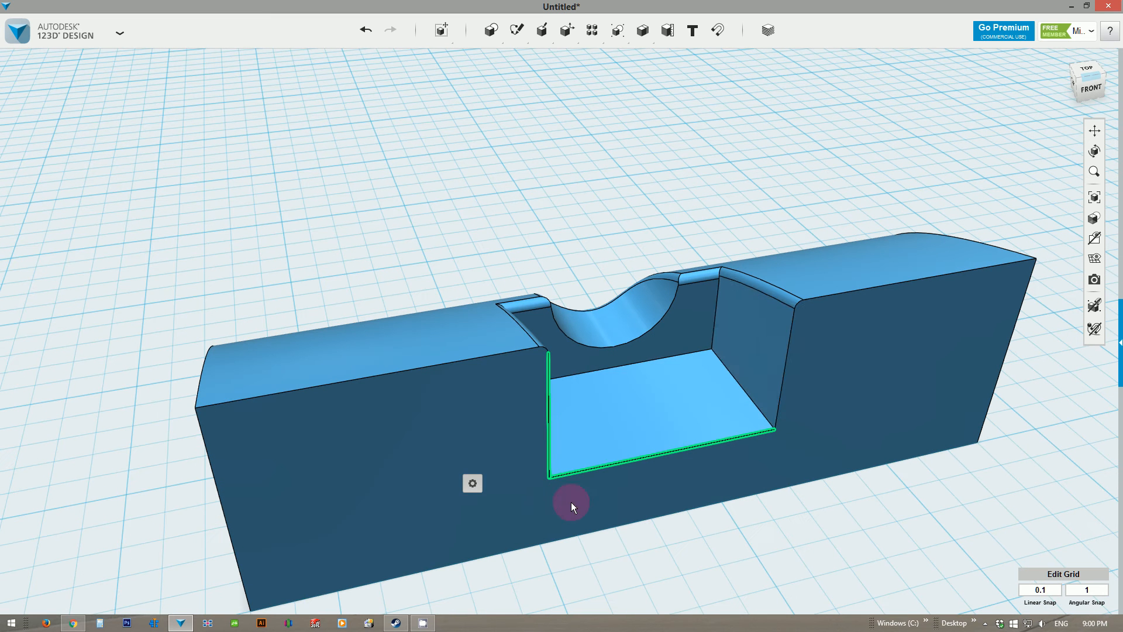
shift+click(784, 377)
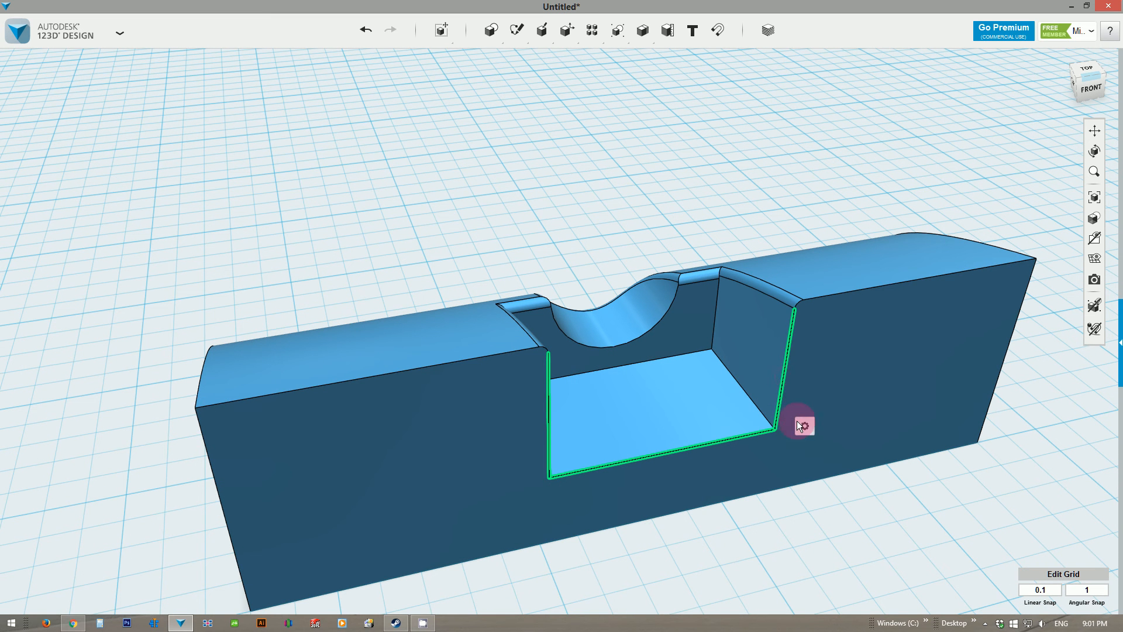
mouse_move(804, 426)
click(866, 426)
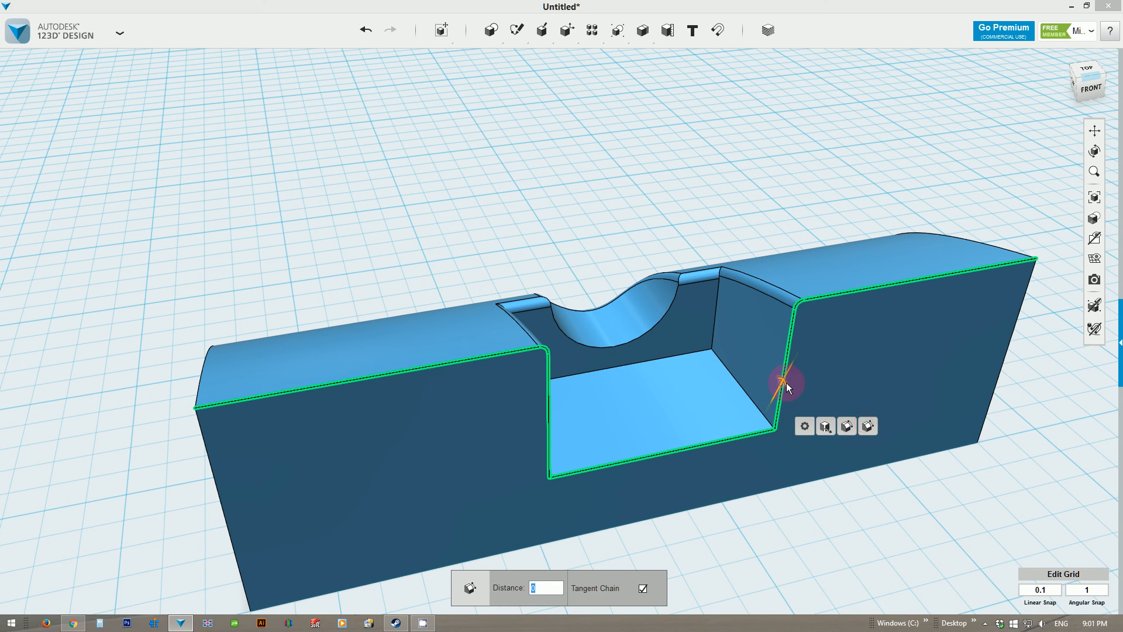
drag(786, 383, 778, 390)
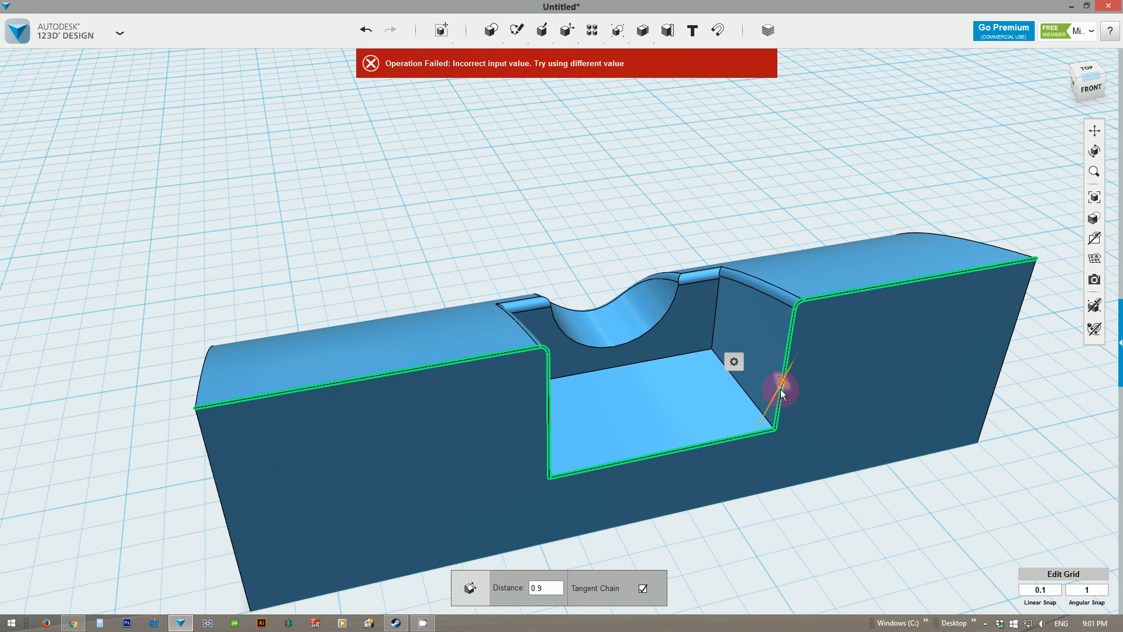
drag(788, 374, 786, 377)
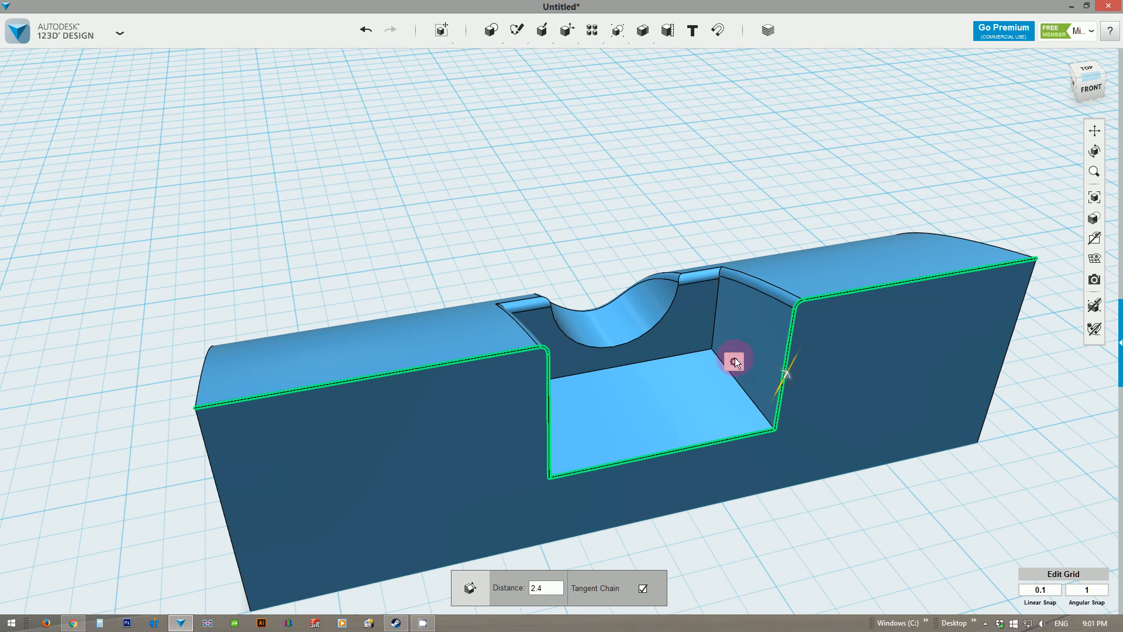
Fillet one vertical cutout edge on the flat face together with its tangent upper edge.
mouse_move(734, 359)
click(772, 363)
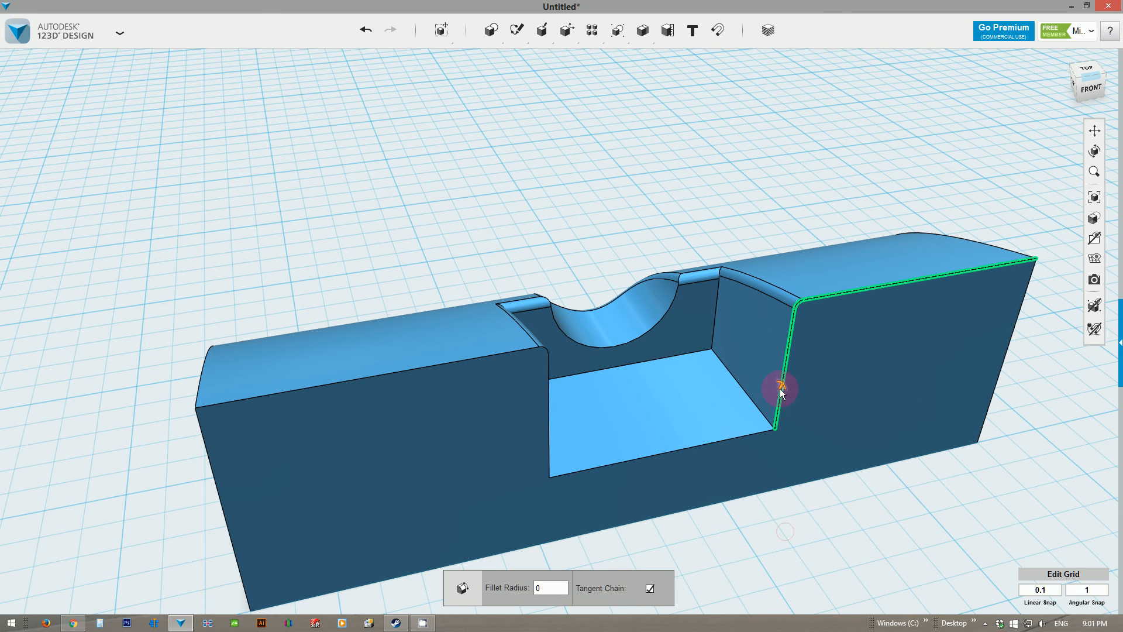
drag(782, 383, 783, 381)
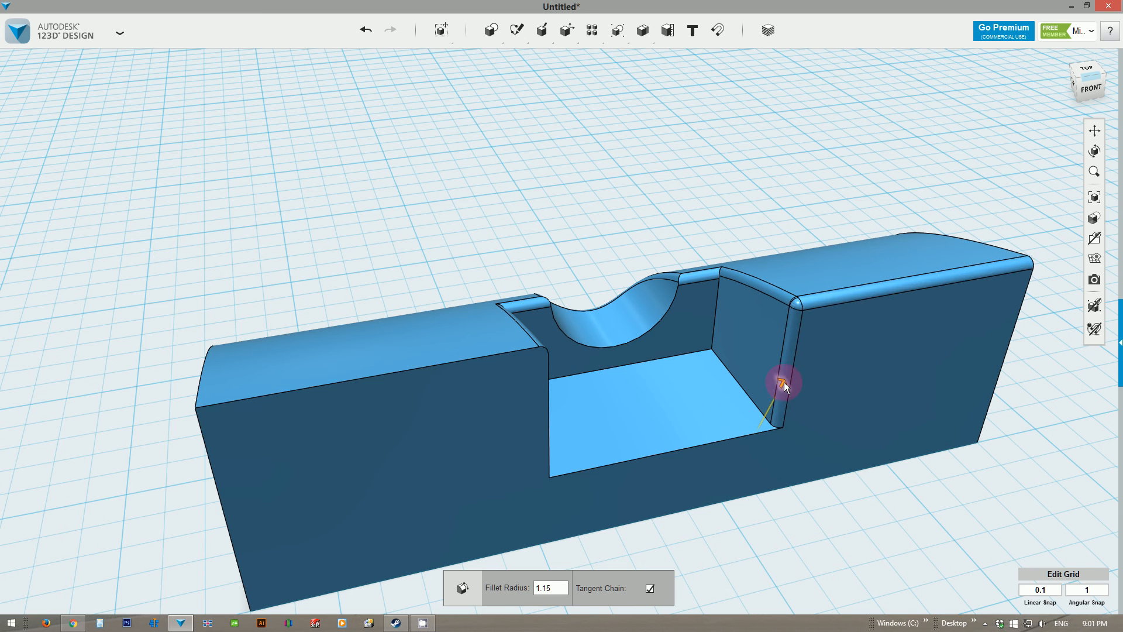
click(732, 440)
click(736, 479)
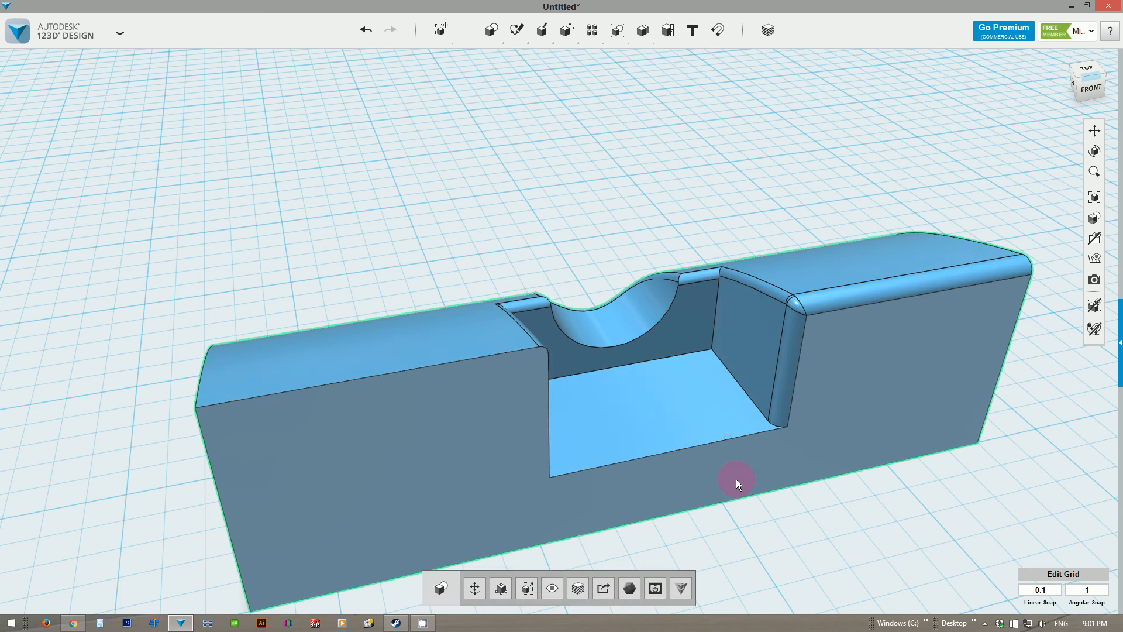
Fillet the cutout floor's front edge on the flat face with a radius of 2.1.
click(728, 439)
mouse_move(752, 489)
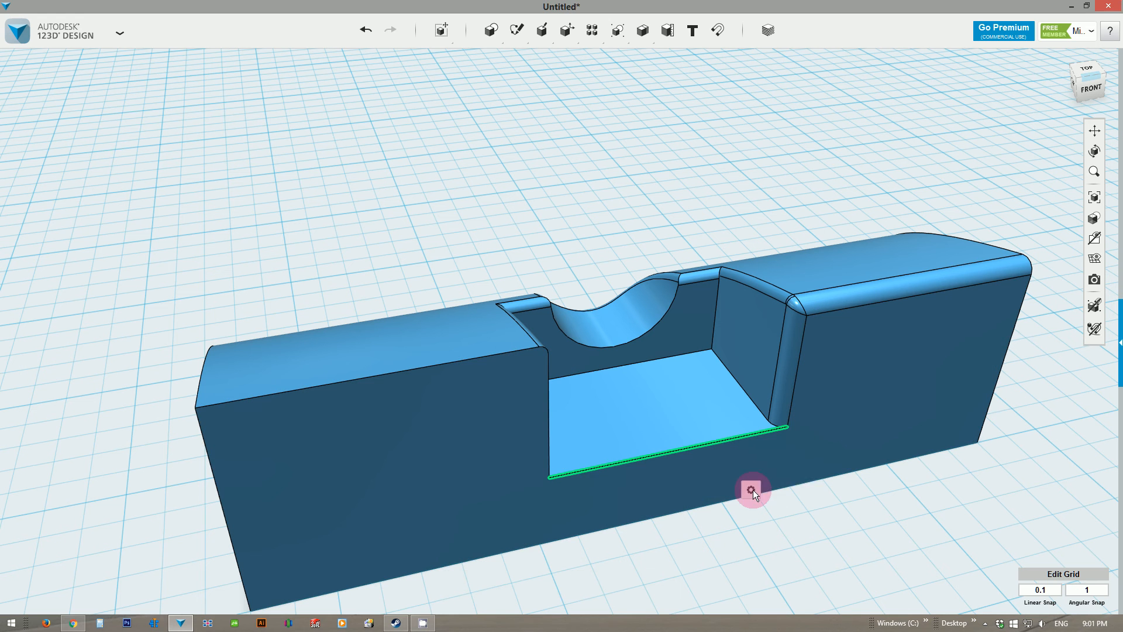
click(790, 488)
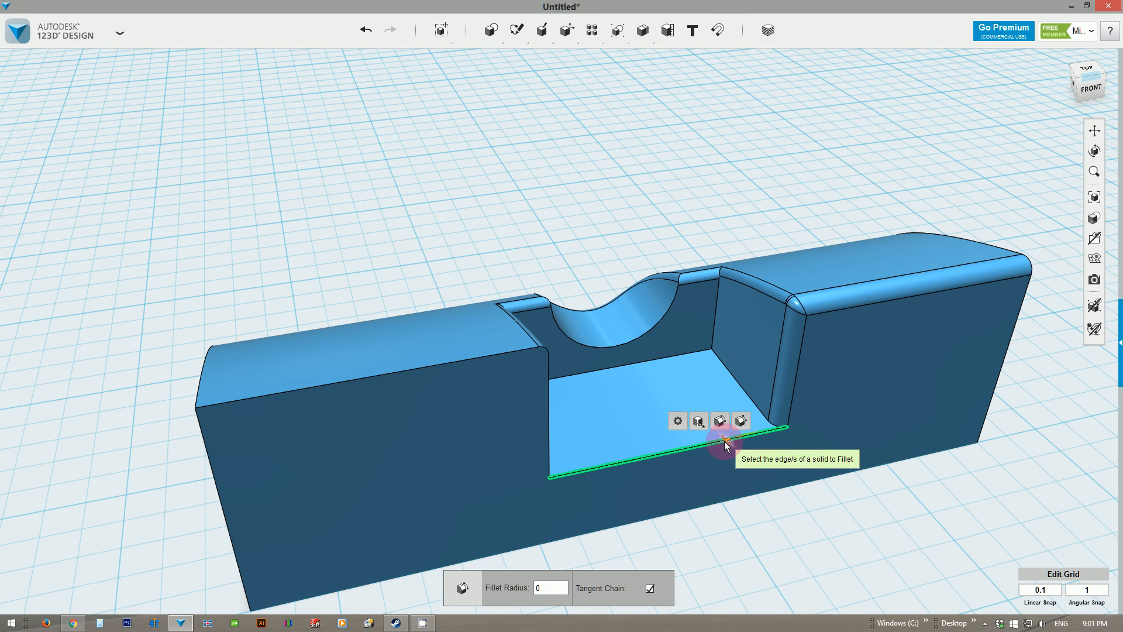
text(2.1)
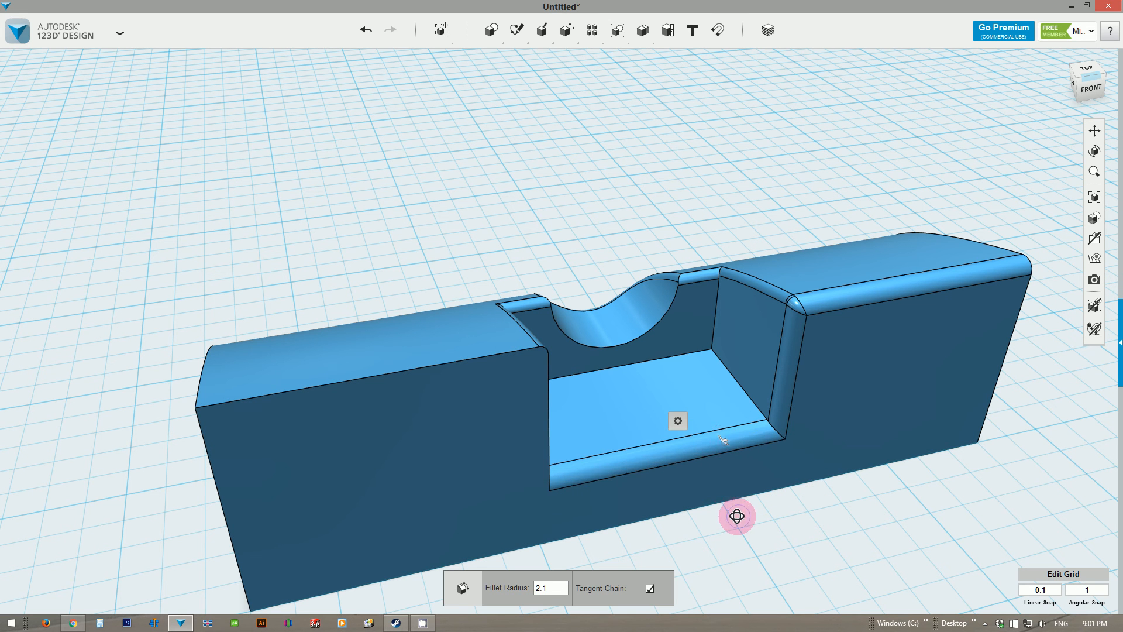
right_drag(737, 515, 565, 457)
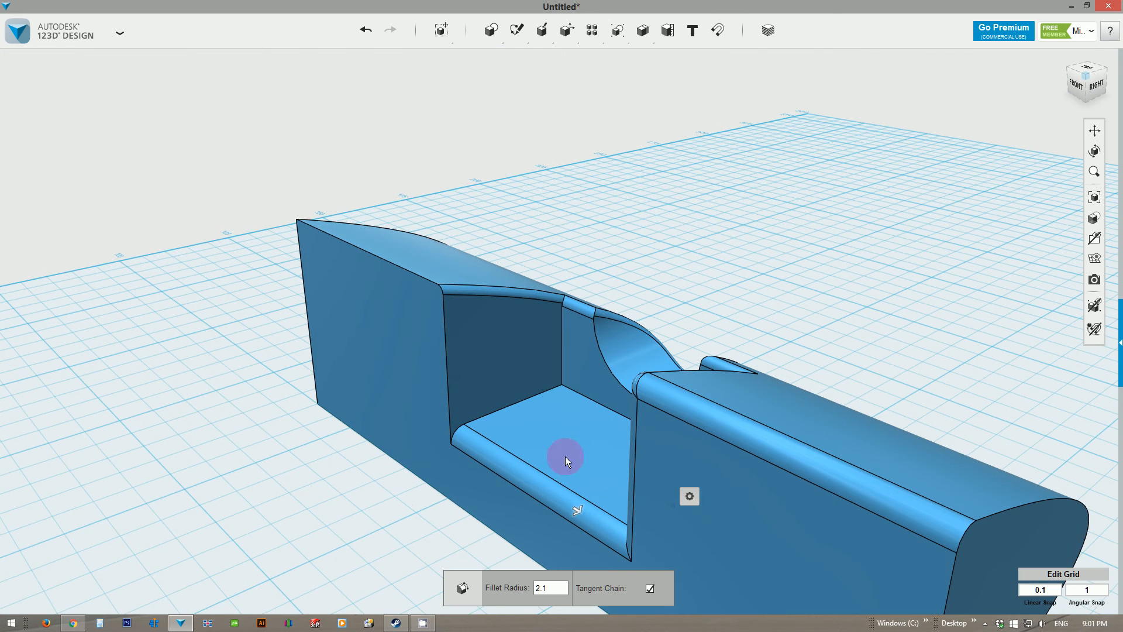
click(445, 361)
click(448, 378)
click(446, 376)
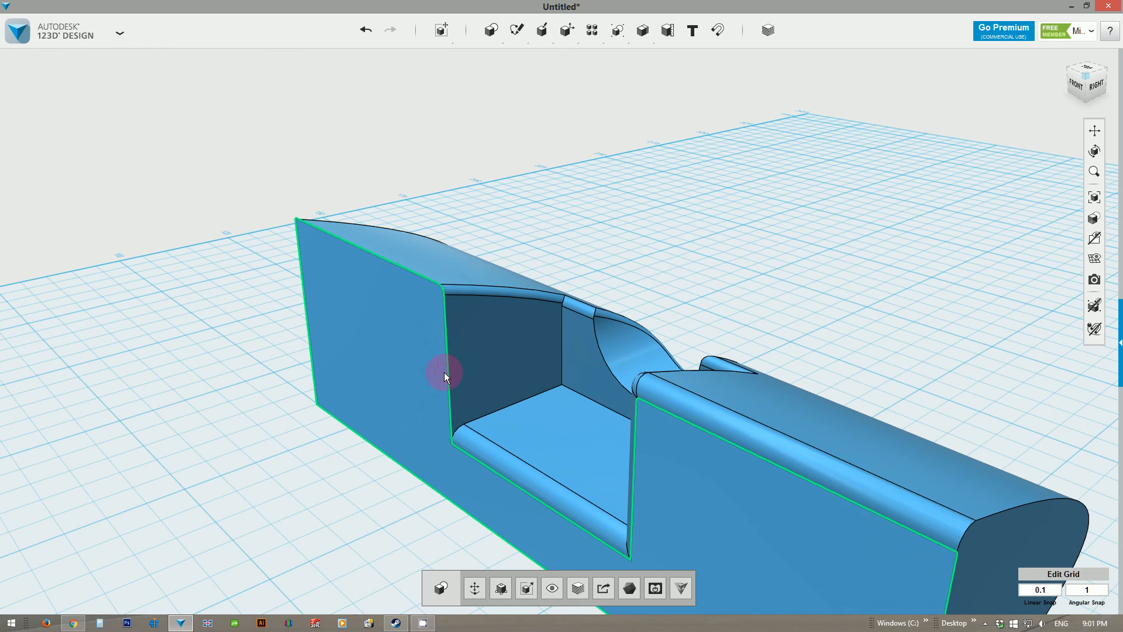
Undo the fillets on the cutout floor's front edge and on the vertical edge with its tangent upper edge.
right_drag(401, 515, 462, 527)
key(ctrl+z)
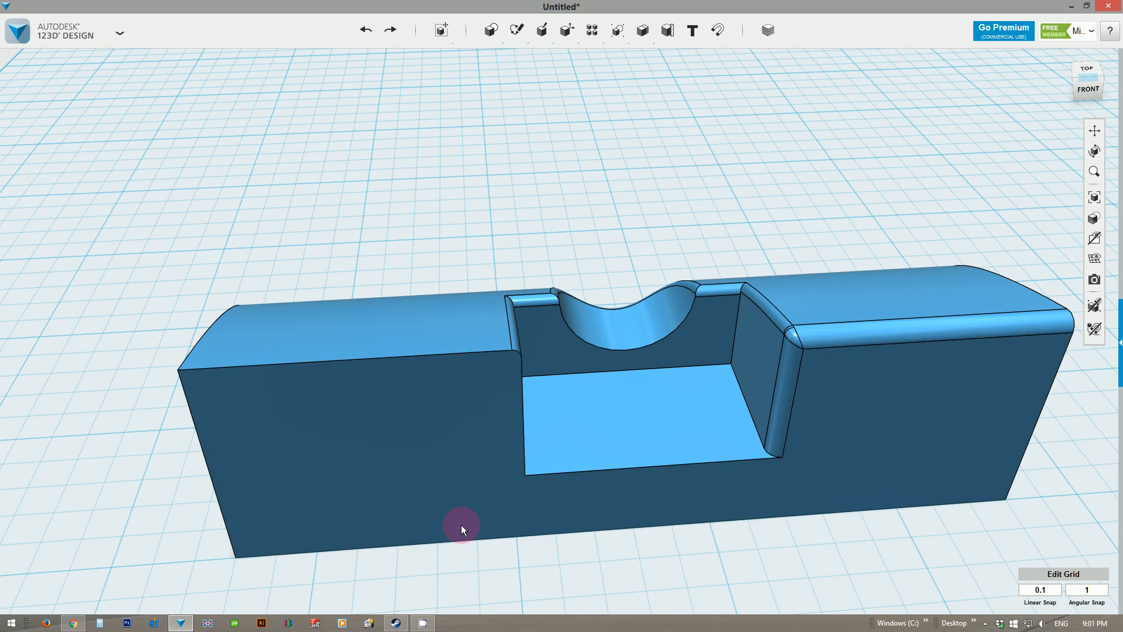
key(ctrl+y)
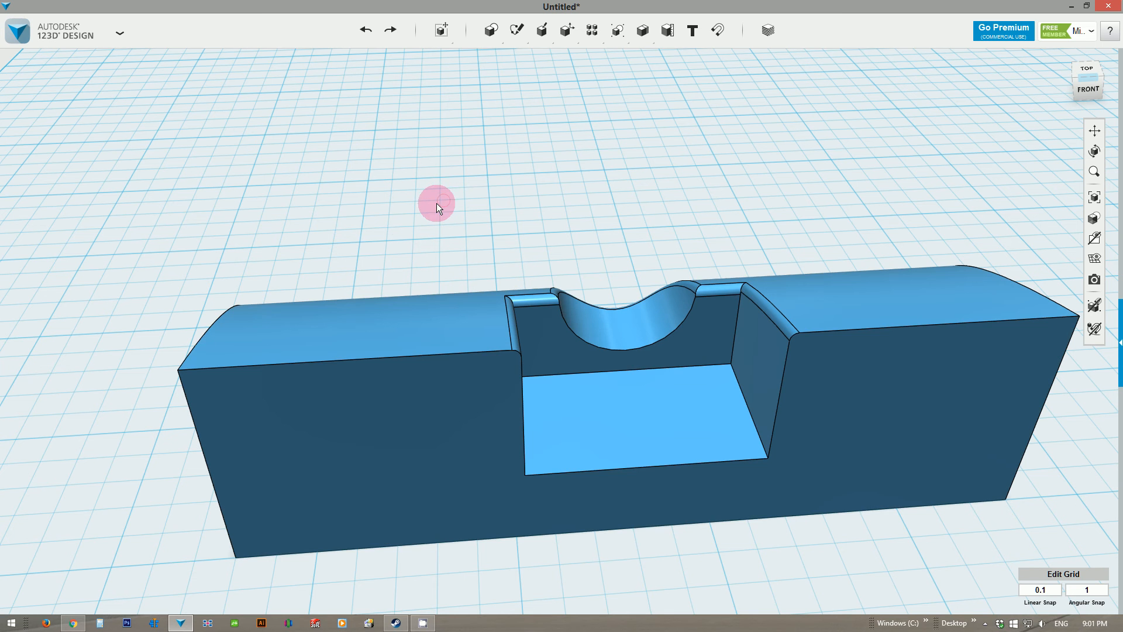
Save a copy of the model to the computer's Desktop with the file name "test wing".
right_drag(438, 203, 579, 218)
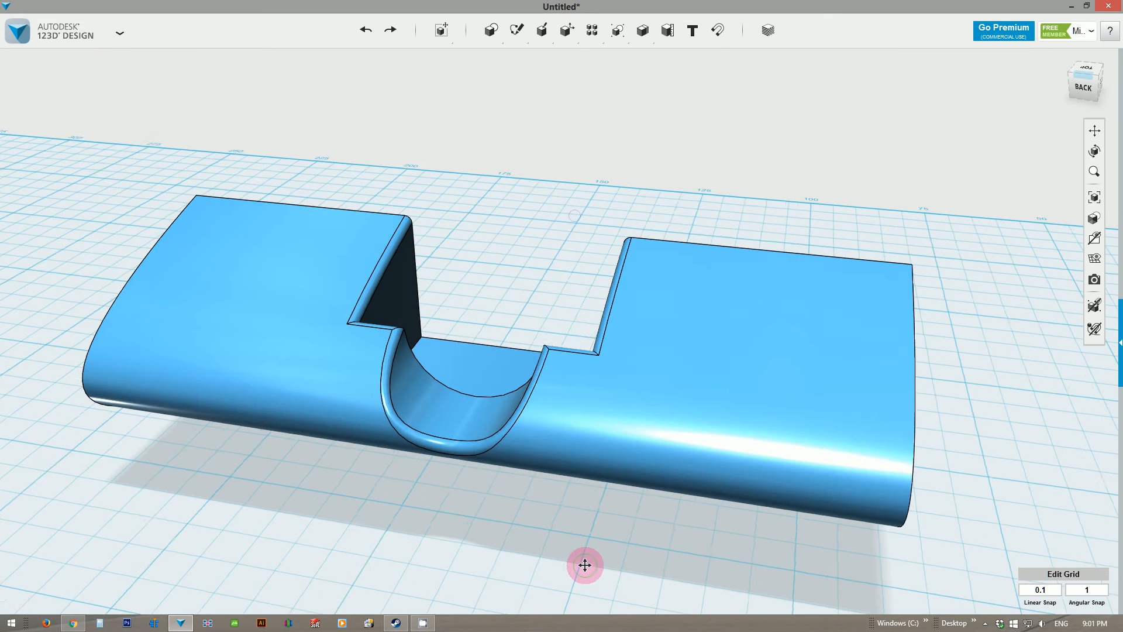
middle_drag(585, 564, 523, 522)
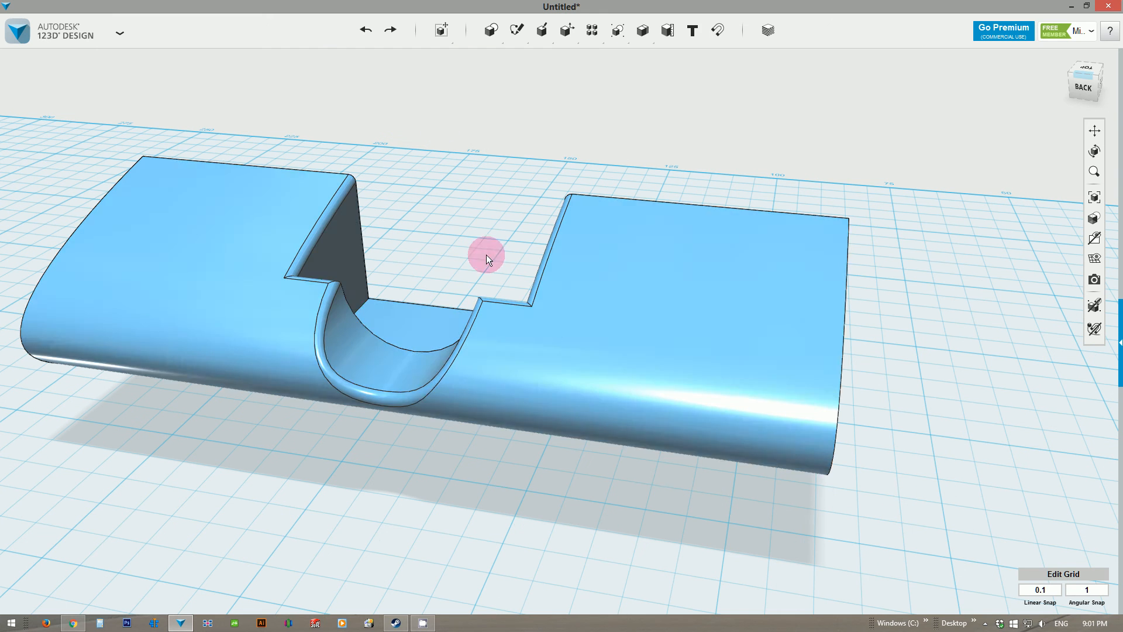
click(115, 30)
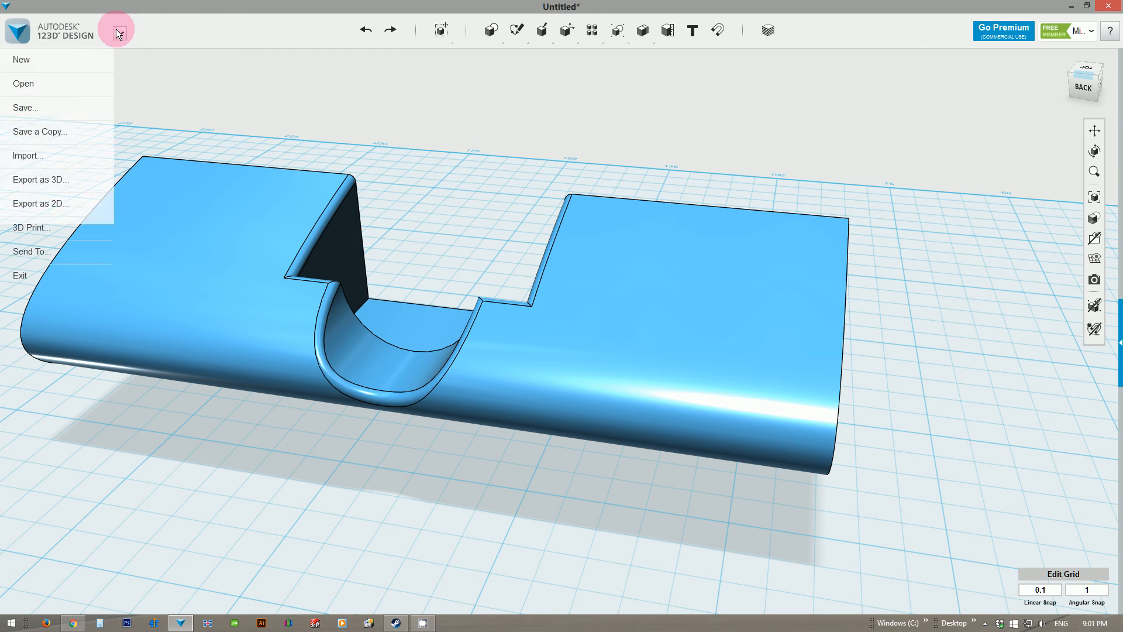
mouse_move(109, 132)
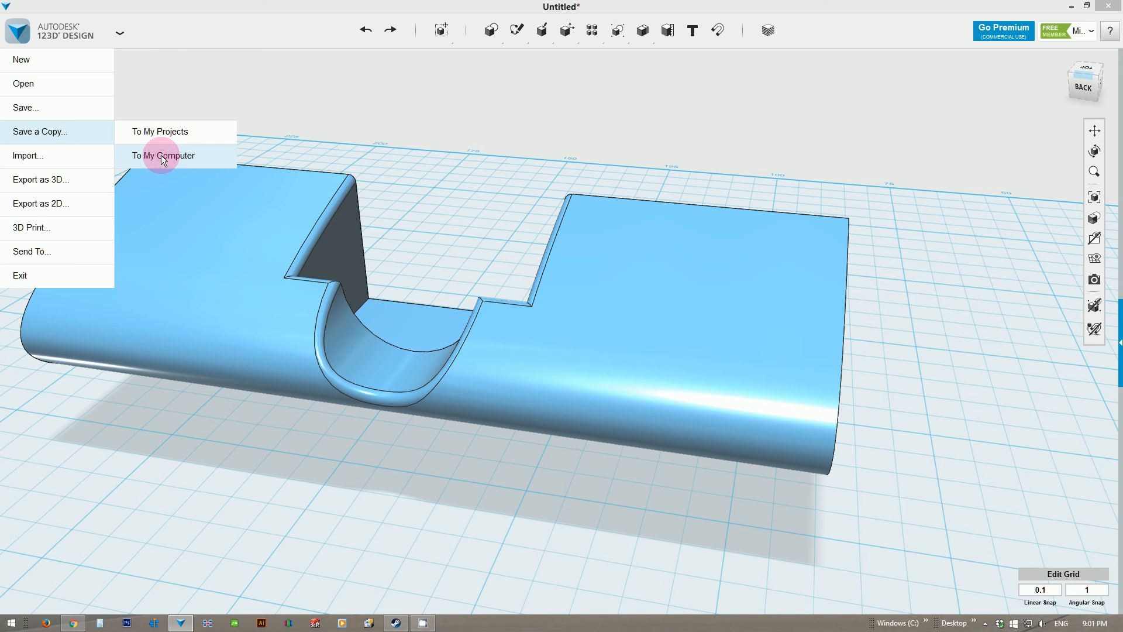
click(162, 157)
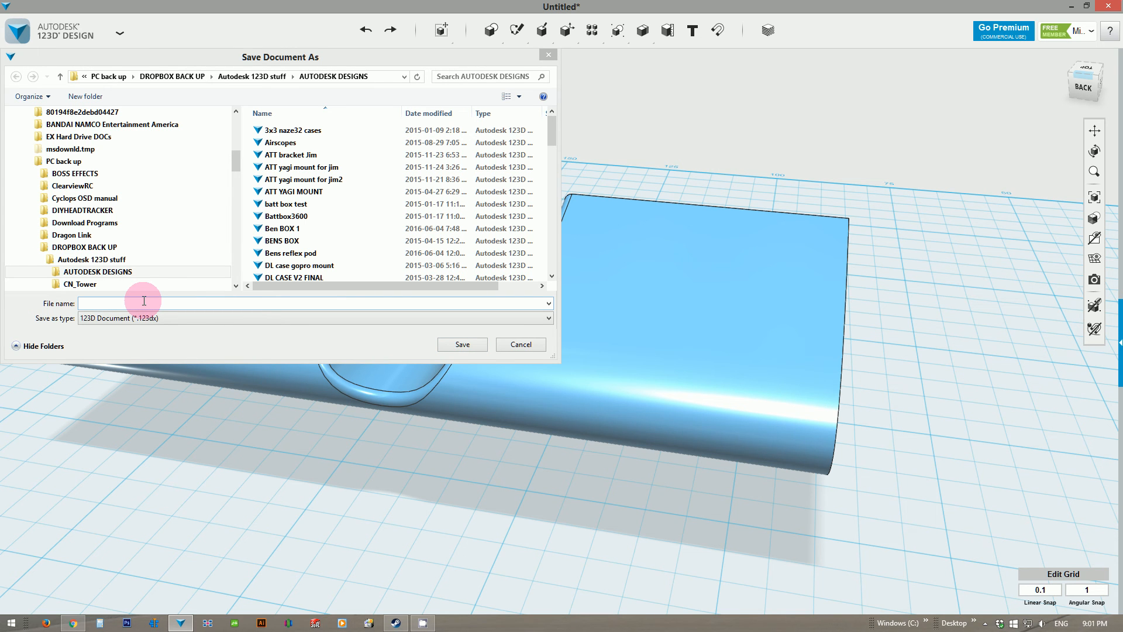
click(144, 301)
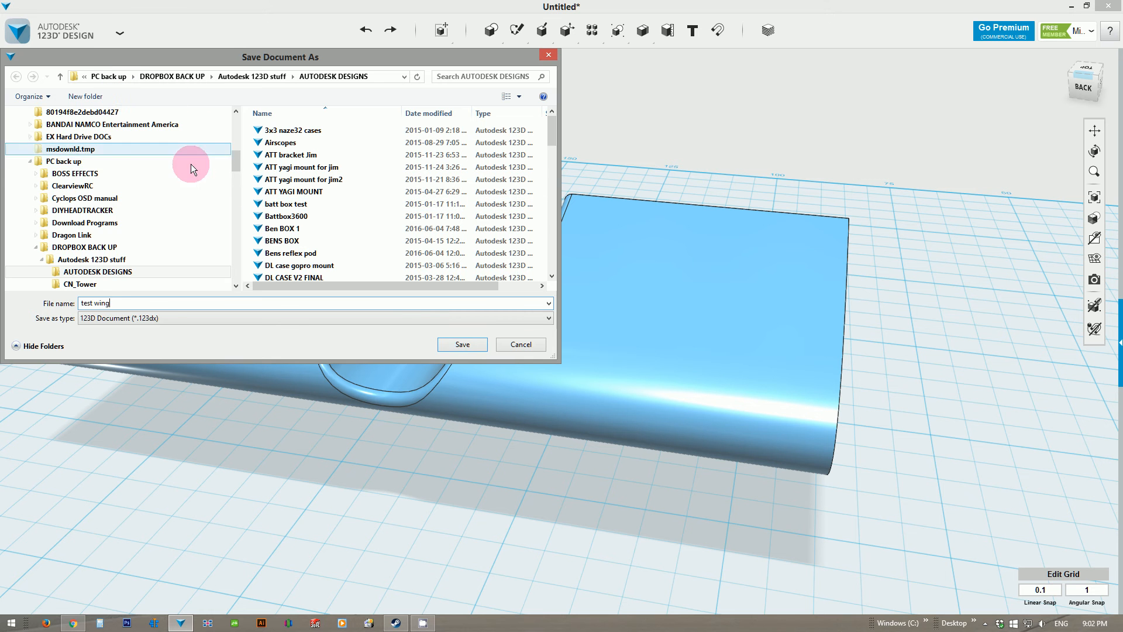
drag(235, 160, 234, 114)
click(70, 130)
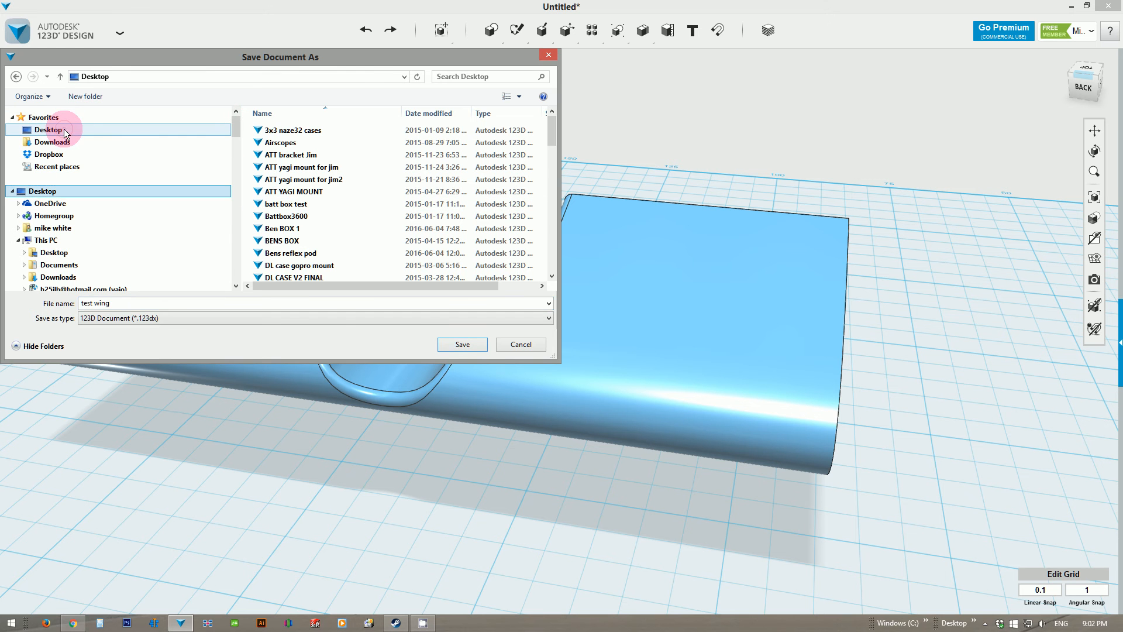
click(463, 345)
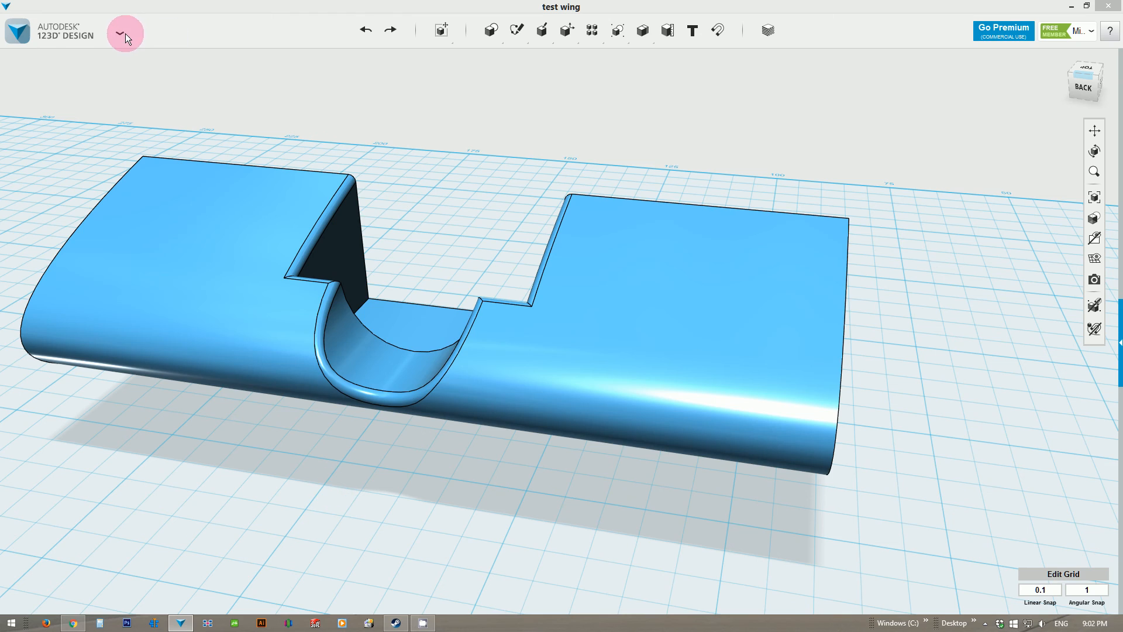
scroll(226, 283, down, 2)
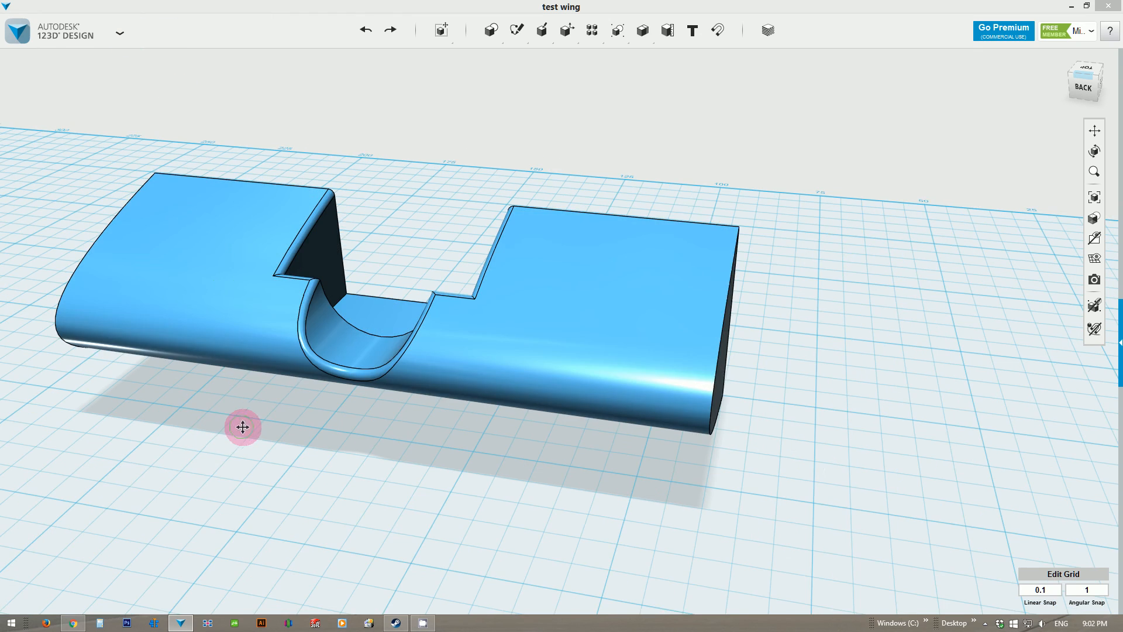
middle_drag(243, 427, 384, 429)
right_drag(231, 393, 299, 413)
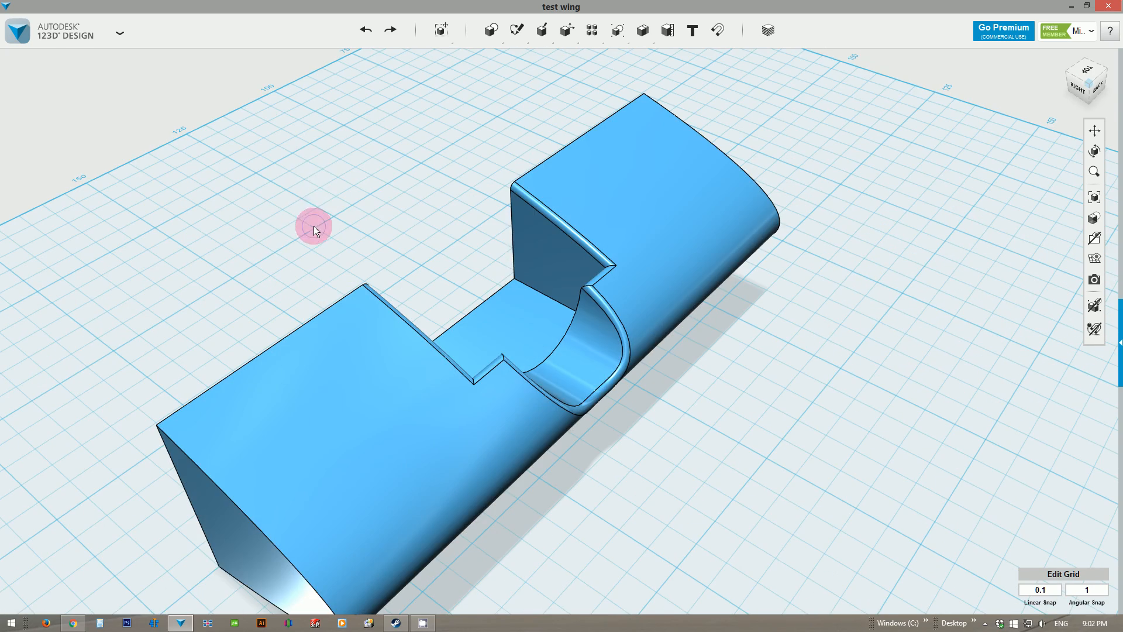
right_drag(313, 226, 351, 190)
middle_drag(475, 165, 473, 248)
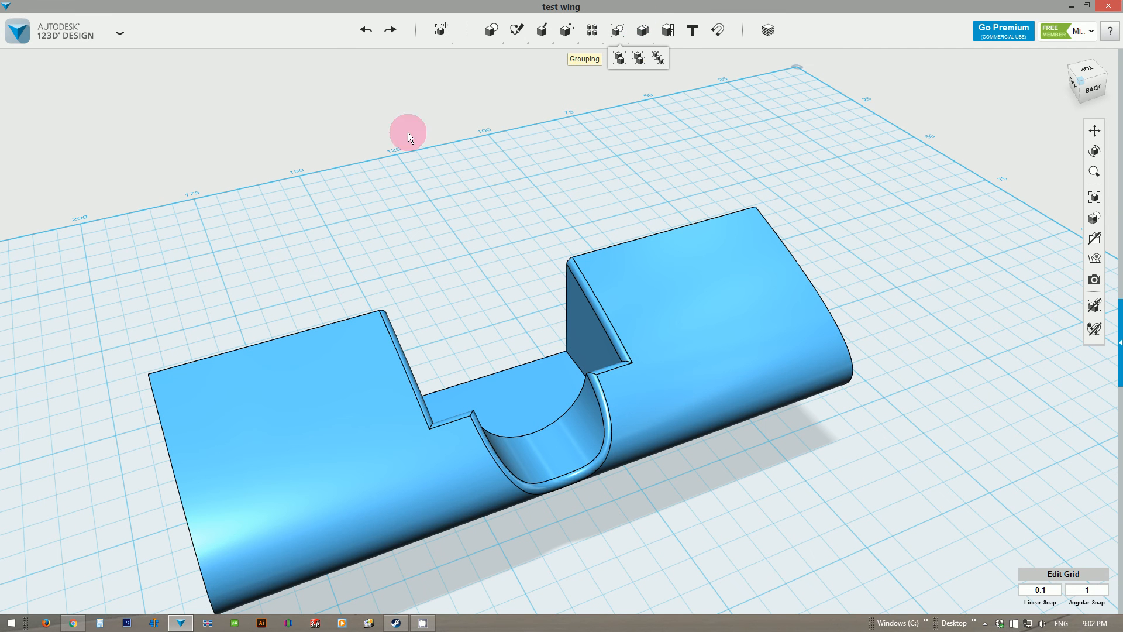
mouse_move(465, 31)
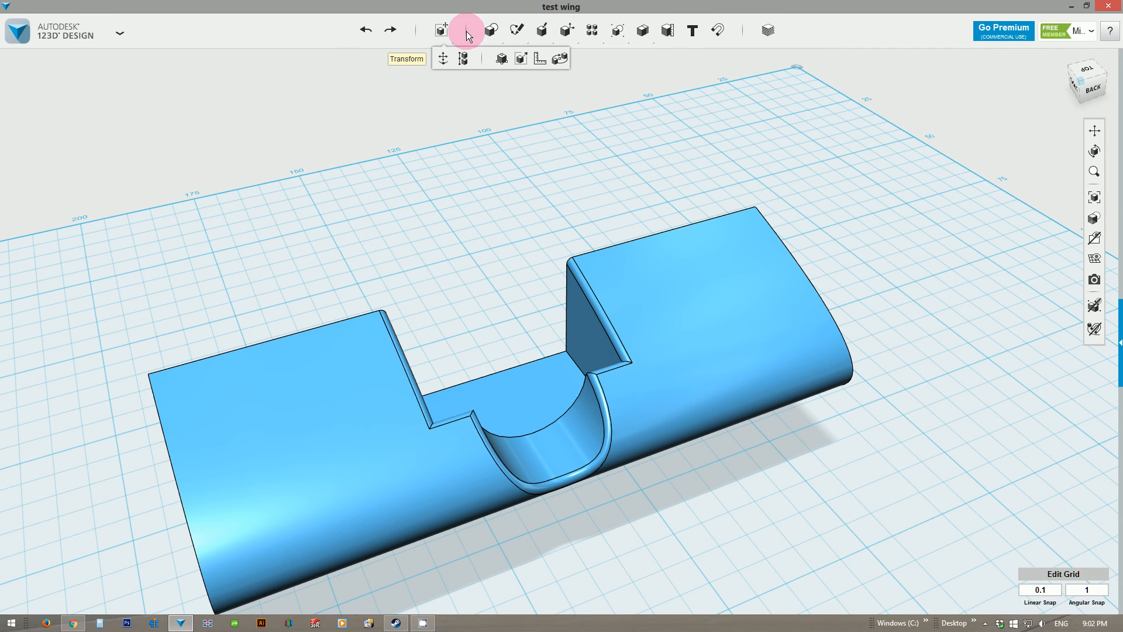
Start importing a 3D model from the computer and browse to the TOSHIBA EXT (G:) drive.
click(117, 34)
mouse_move(45, 117)
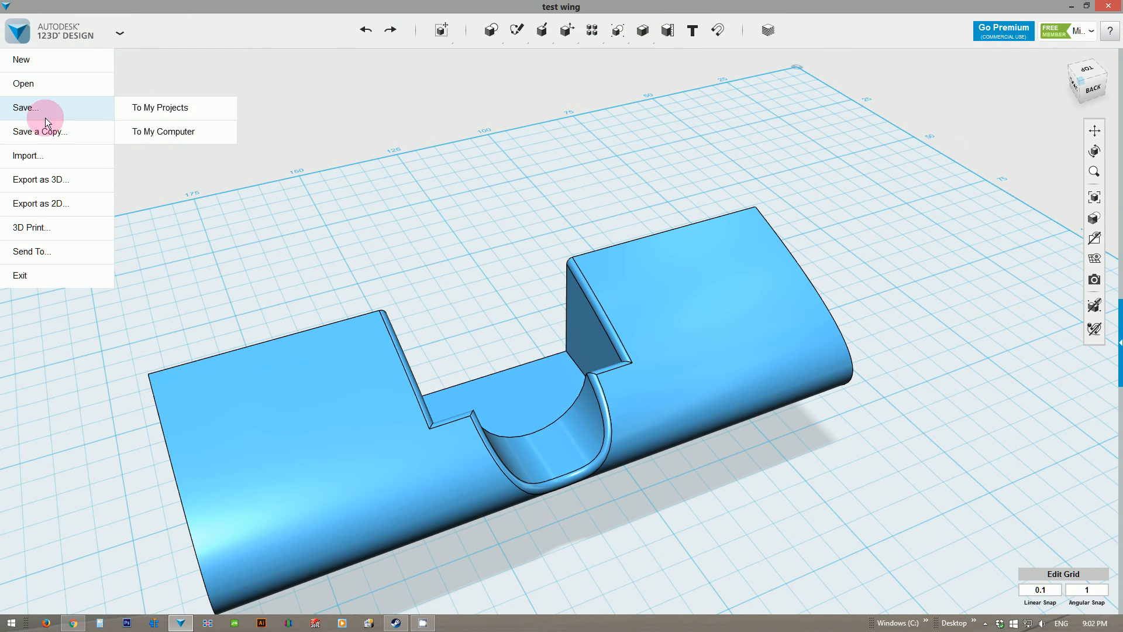
mouse_move(48, 137)
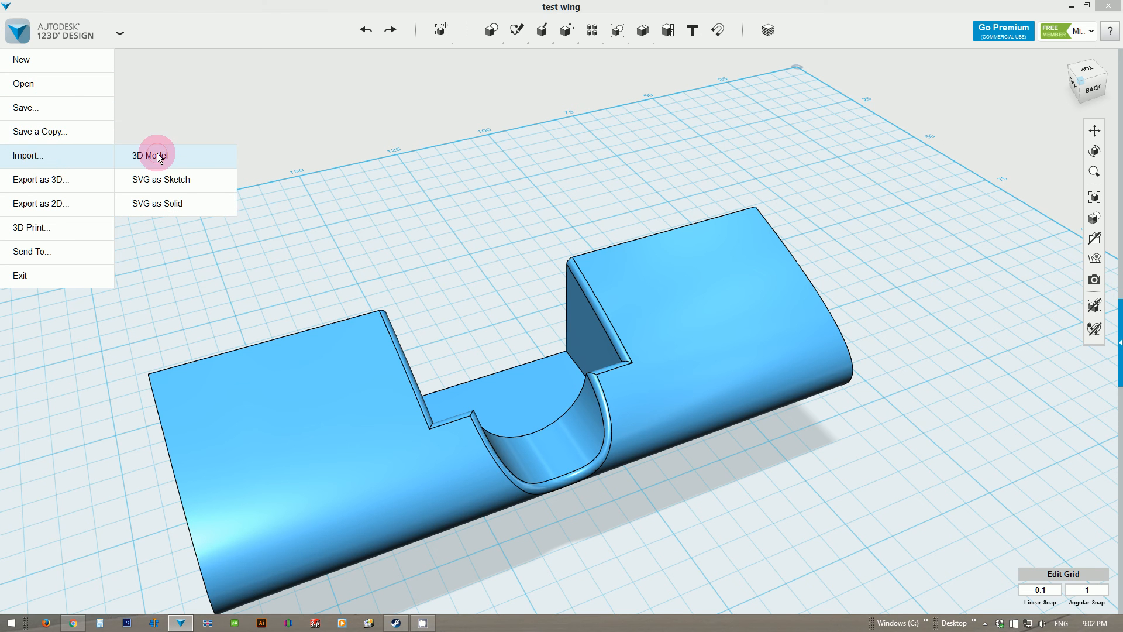
click(155, 155)
click(520, 151)
click(581, 313)
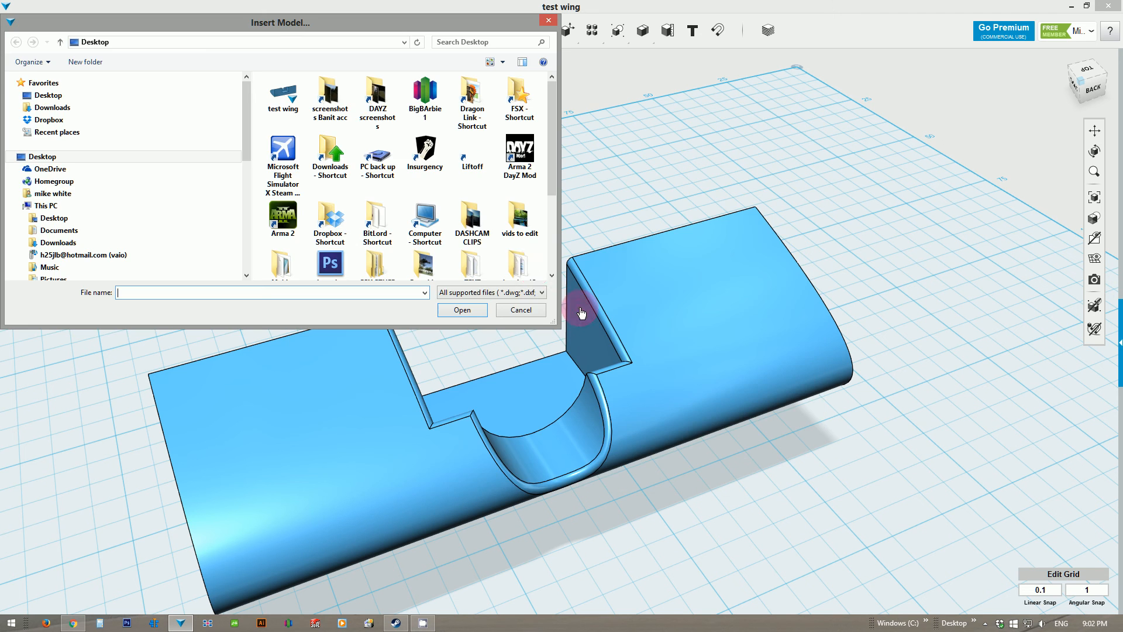
click(151, 109)
drag(247, 125, 247, 159)
click(69, 251)
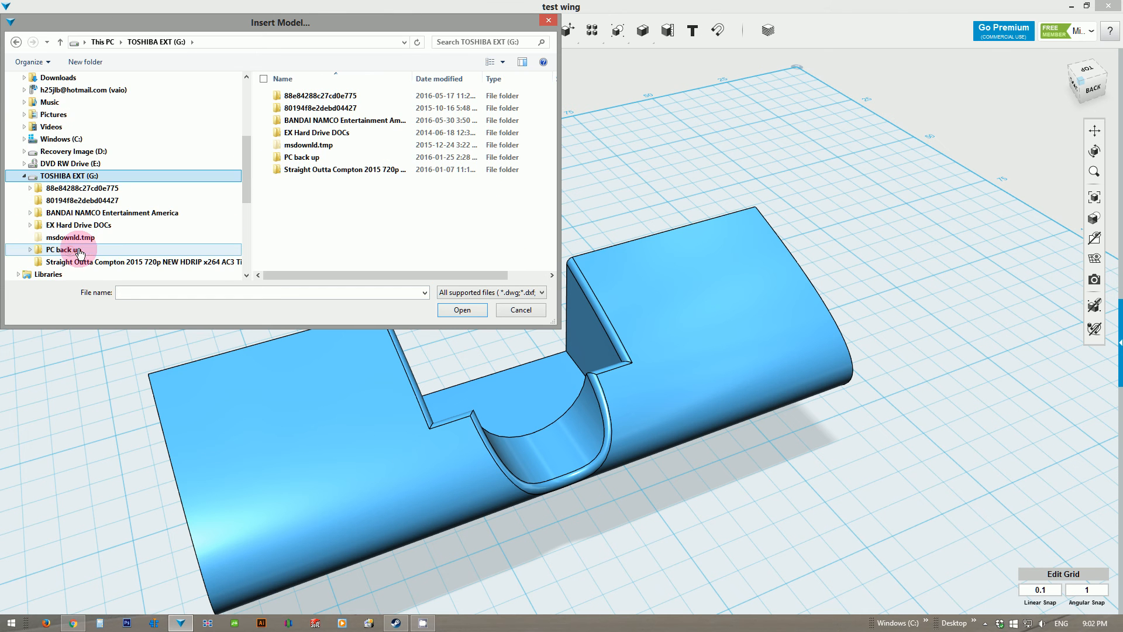
Go to the AUTODESK DESIGNS folder inside PC back up, DROPBOX BACK UP, Autodesk 123D stuff.
double_click(332, 158)
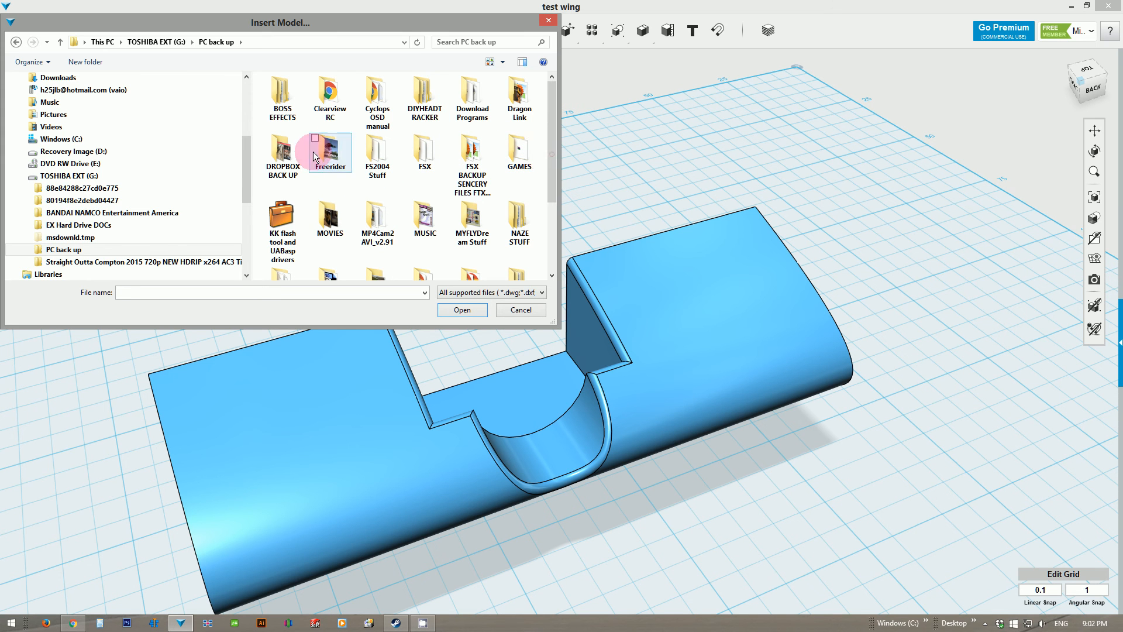
double_click(284, 151)
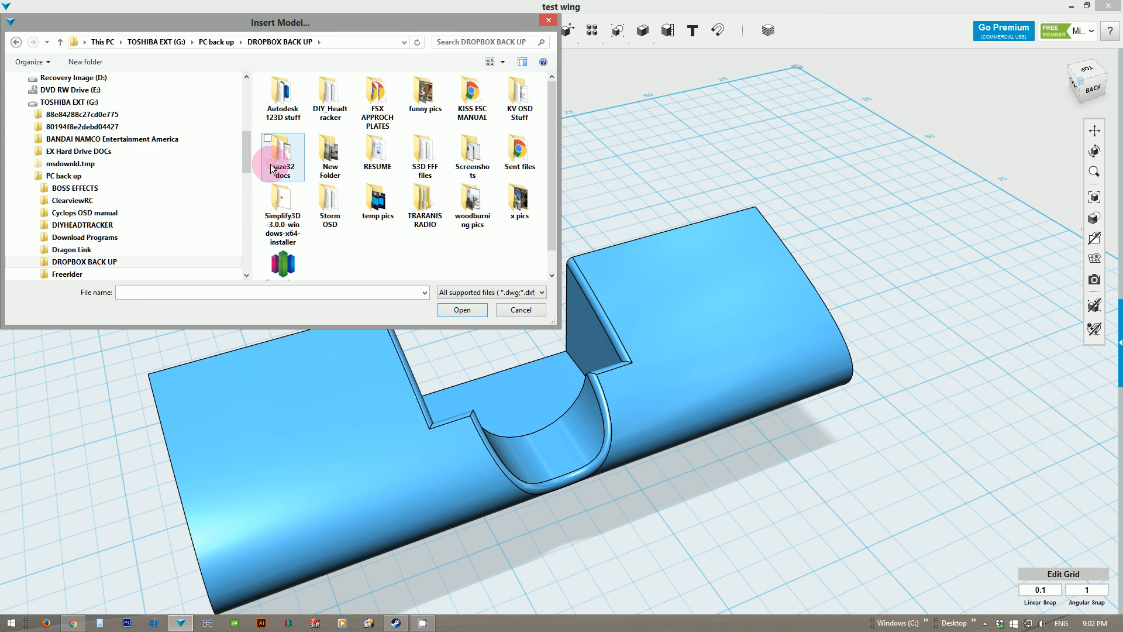
double_click(283, 94)
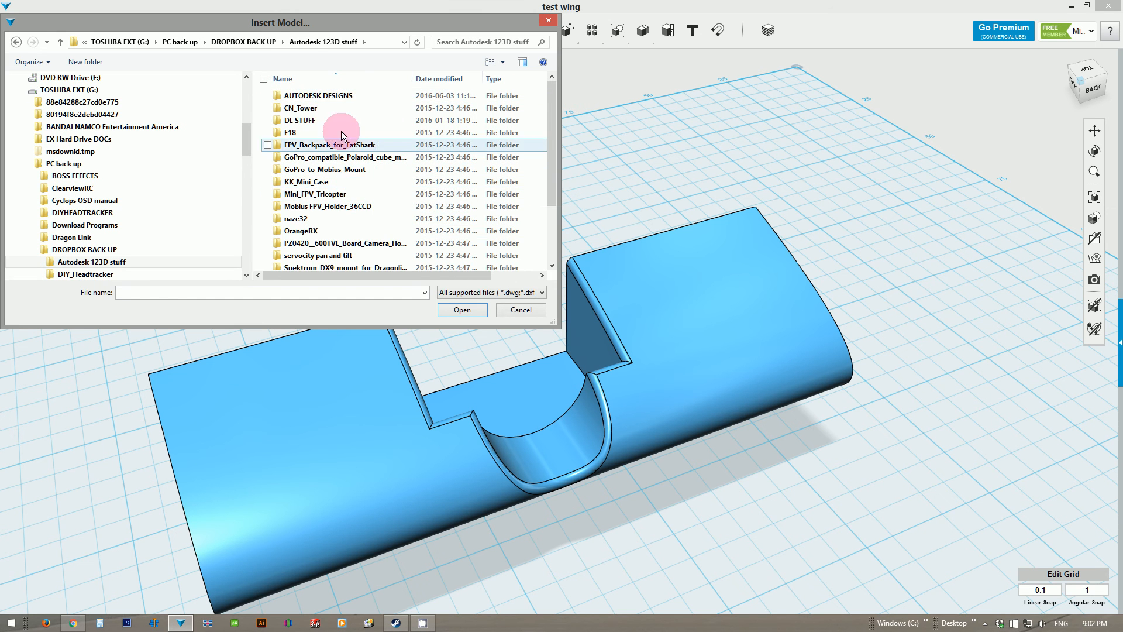
scroll(348, 175, down, 2)
scroll(350, 209, down, 1)
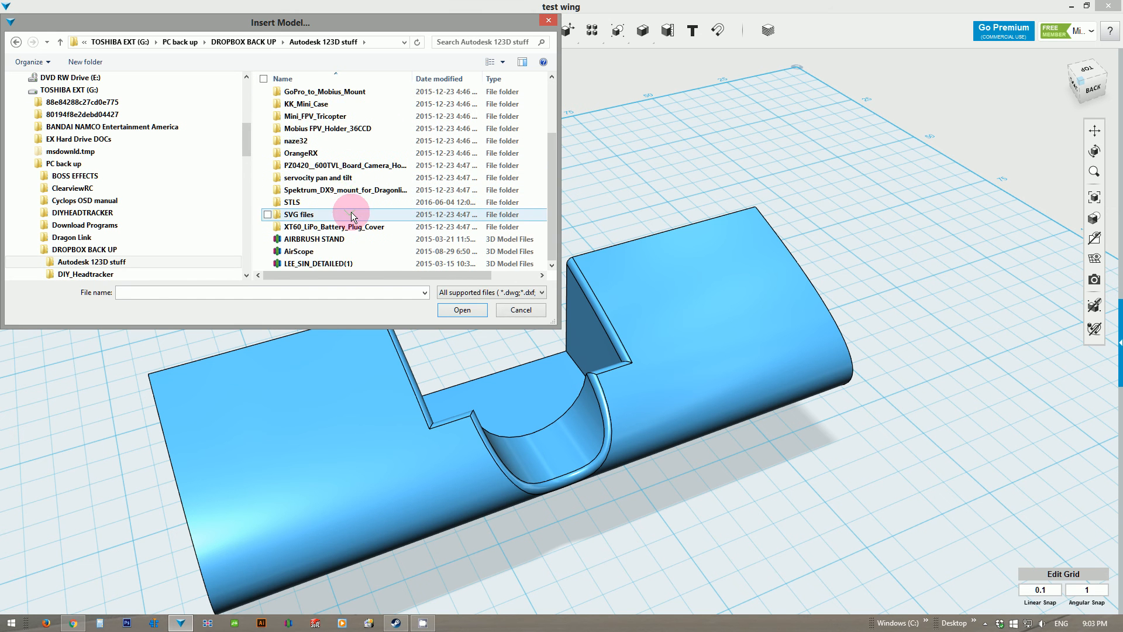
scroll(351, 170, up, 3)
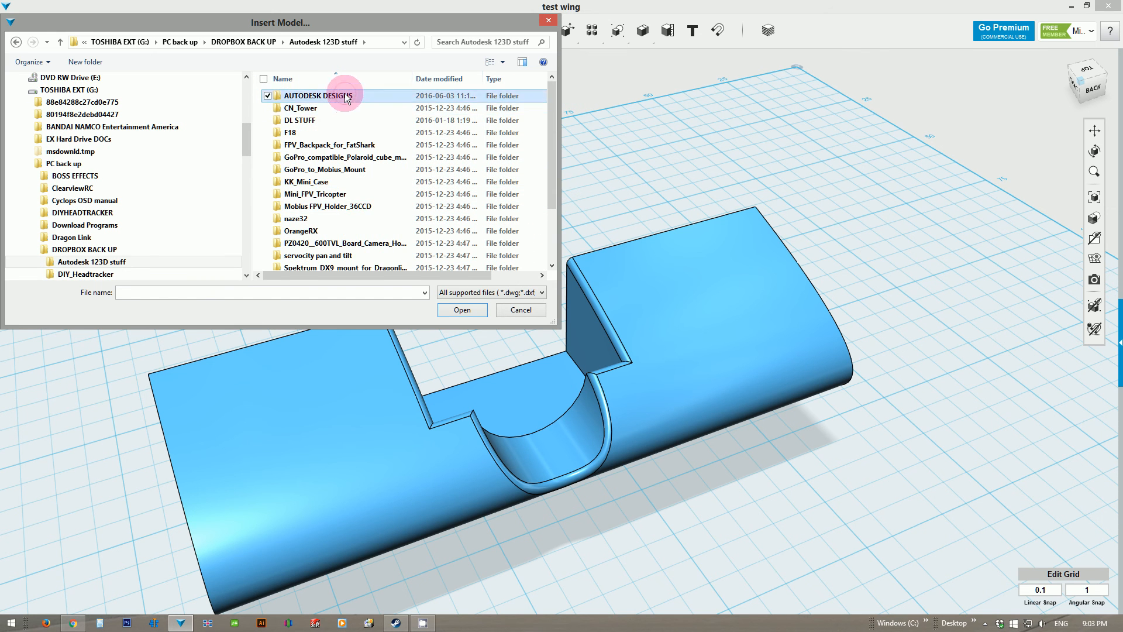
double_click(345, 93)
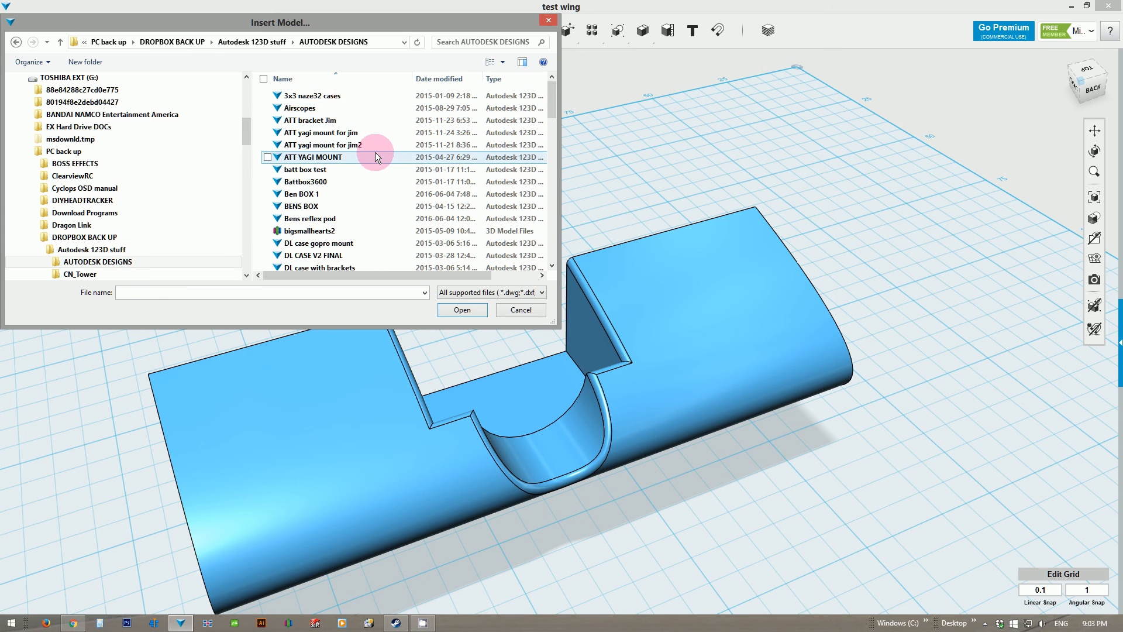
Insert the TBRC LOGO design from the AUTODESK DESIGNS folder into the scene.
scroll(375, 156, down, 7)
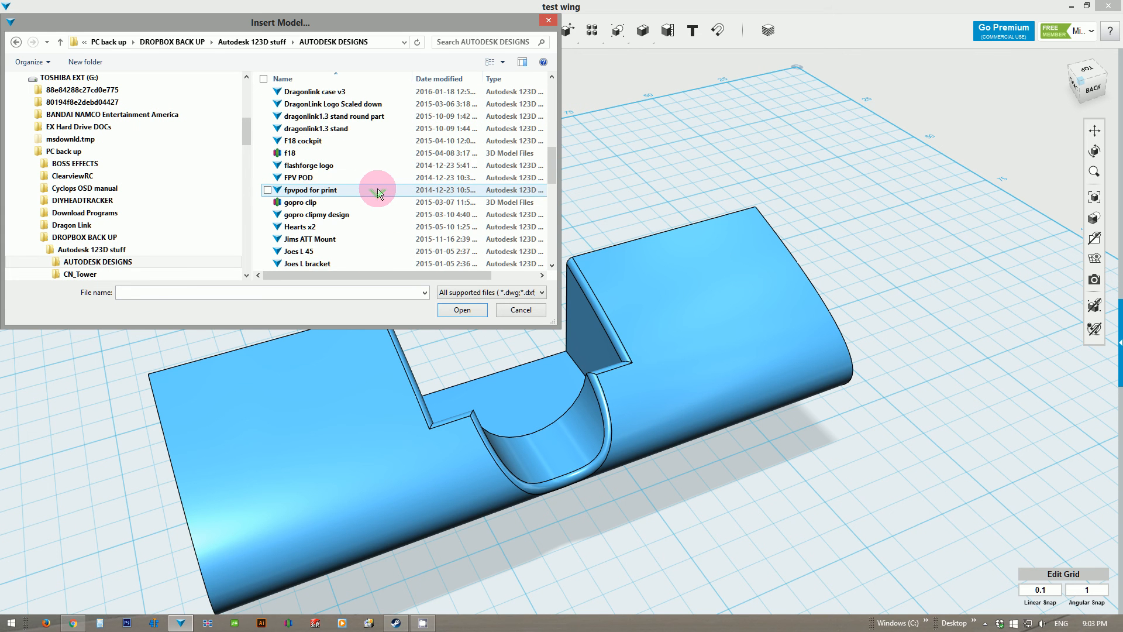
scroll(378, 193, down, 4)
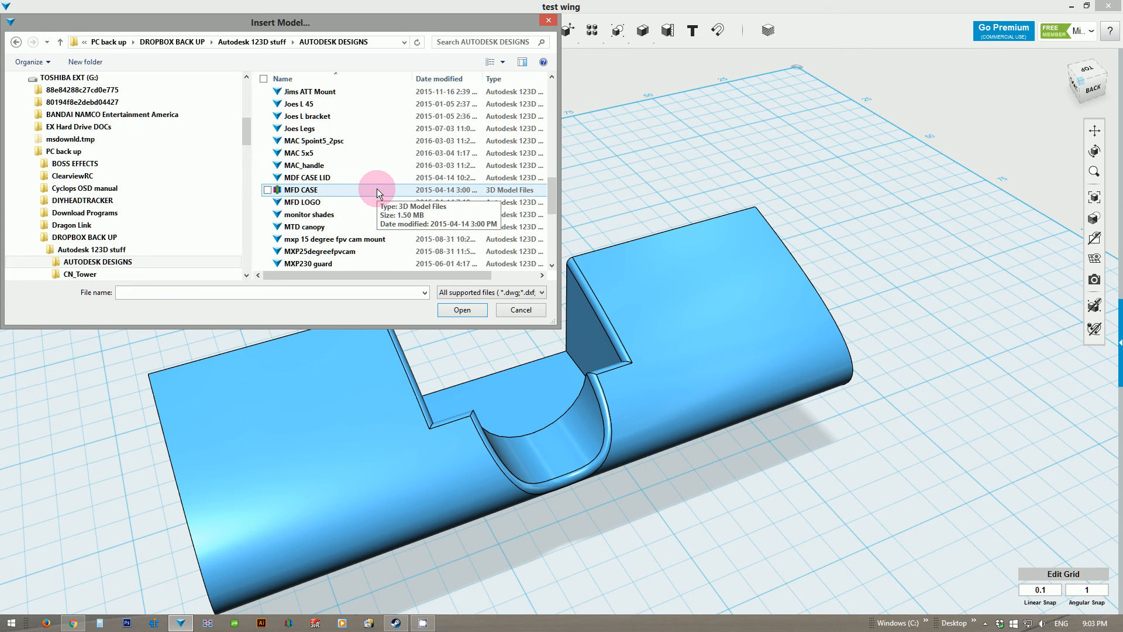
scroll(377, 192, down, 7)
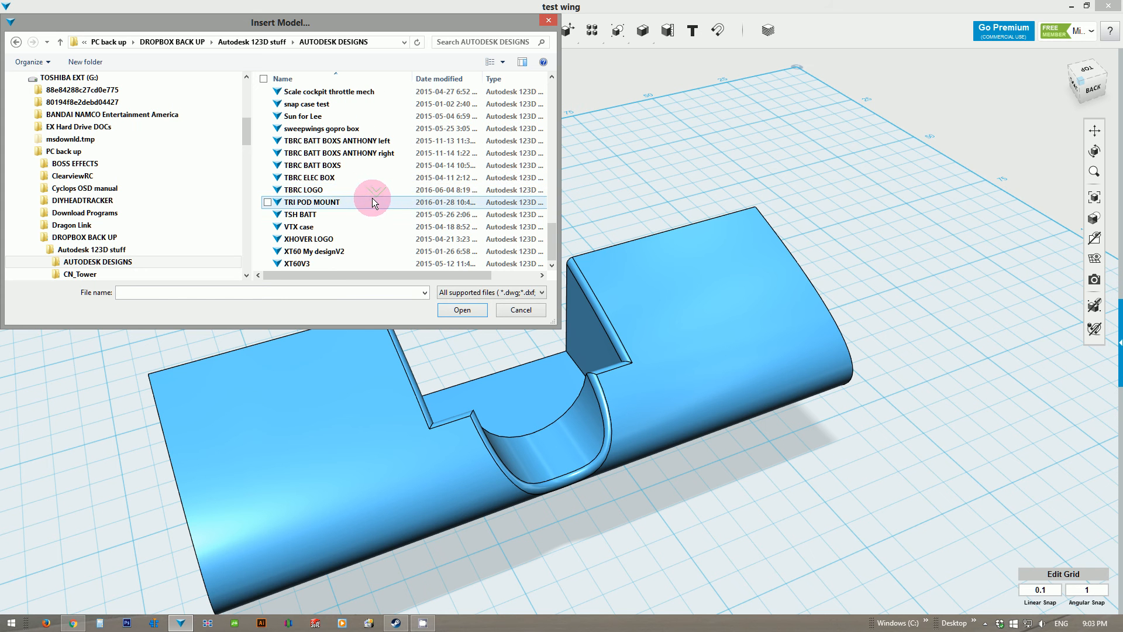
click(372, 190)
click(462, 310)
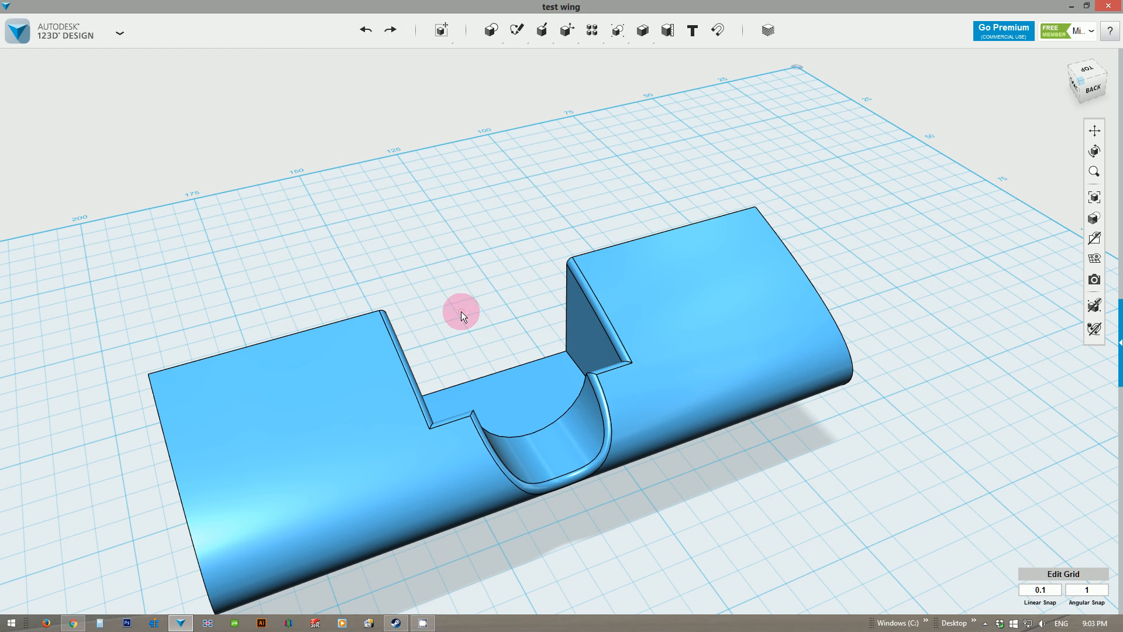
Raise the solid TBRC logo above the grid and move it across to the solid's rounded side with Move/Rotate.
right_drag(811, 468, 743, 442)
click(405, 243)
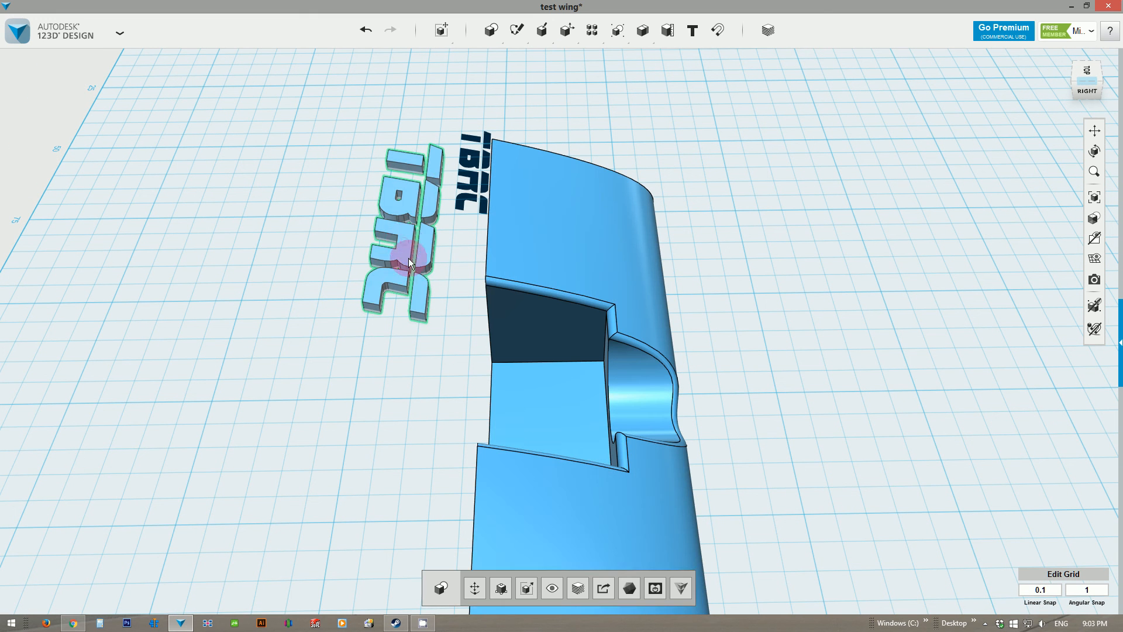
shift+click(579, 430)
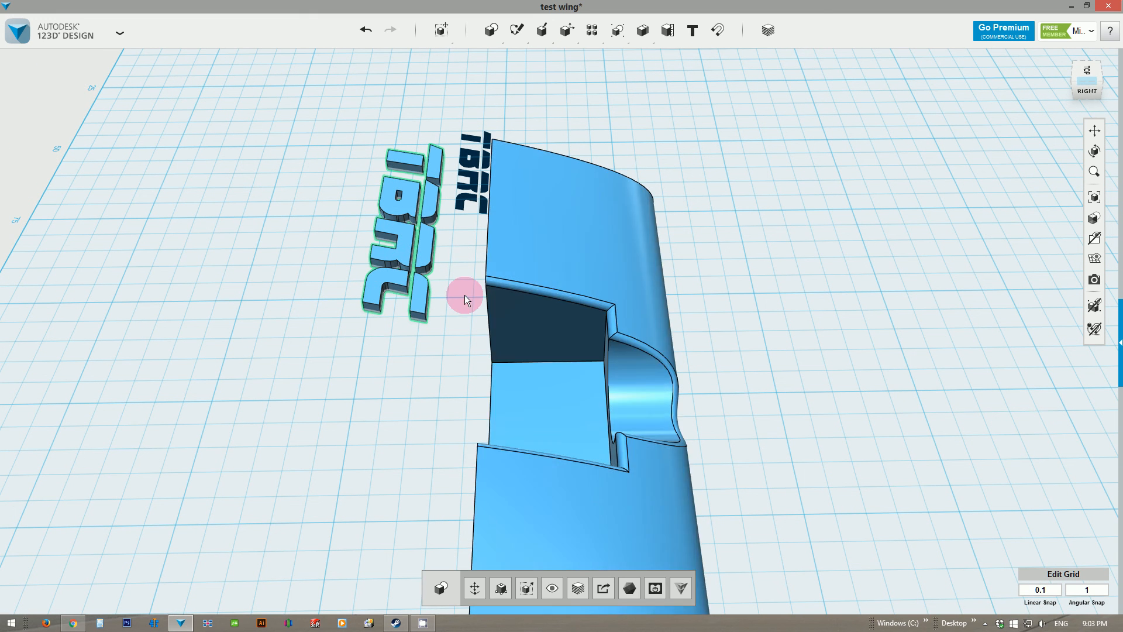
click(402, 250)
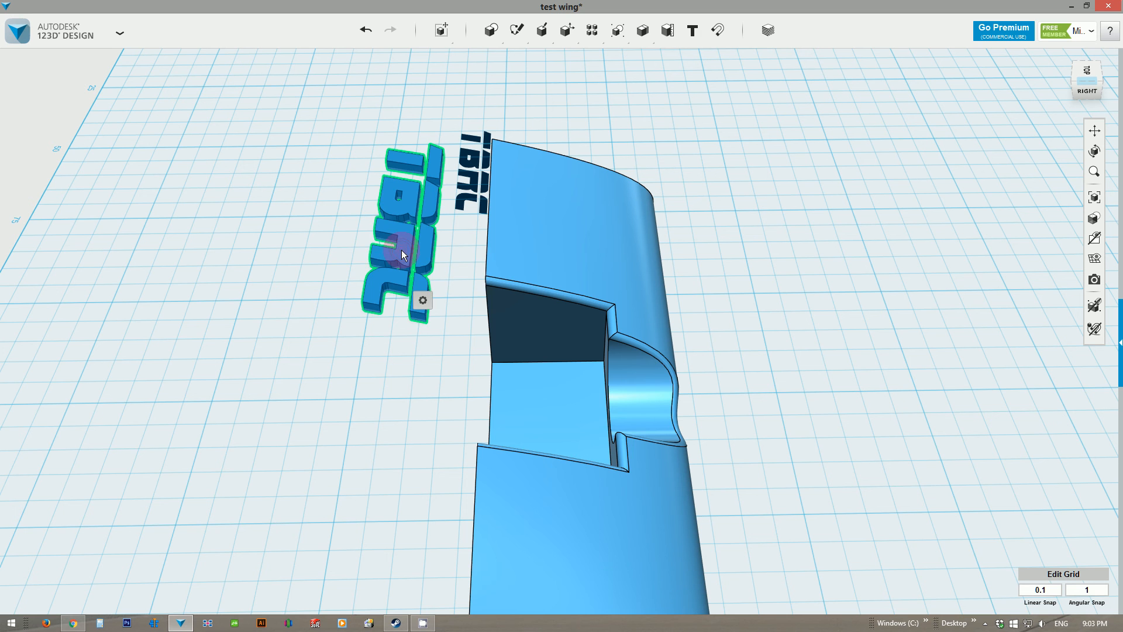
mouse_move(442, 30)
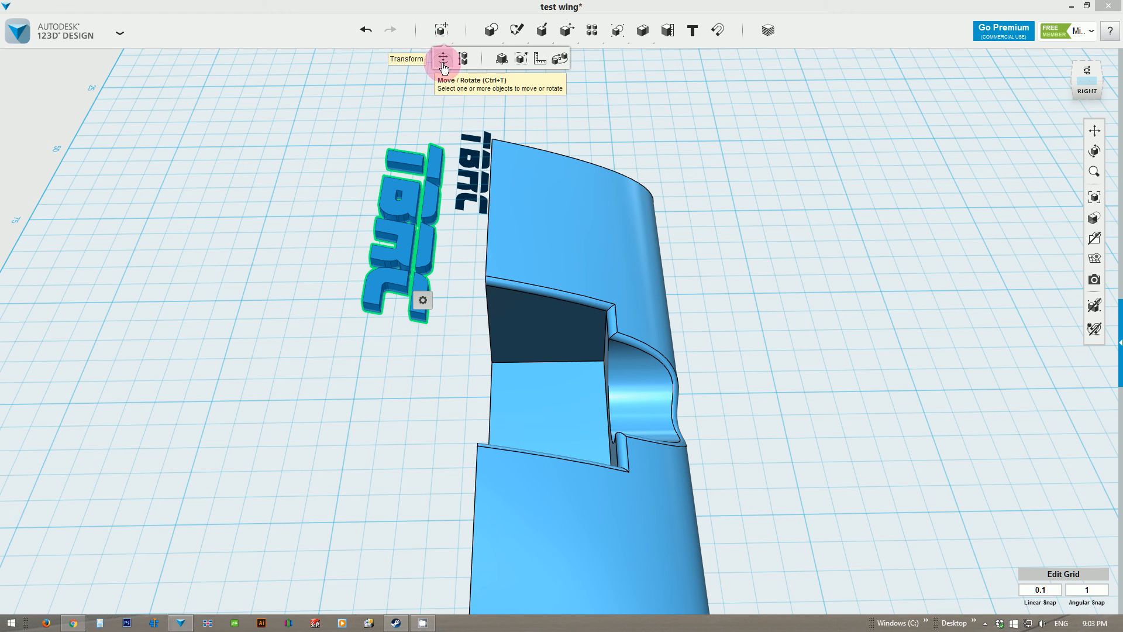
click(443, 59)
drag(348, 226, 336, 143)
drag(598, 156, 750, 96)
Shift the TBRC logo by -29.90 mm parallel to the solid's length so it sits alongside the rounded face.
middle_drag(784, 281, 574, 377)
right_drag(651, 381, 768, 340)
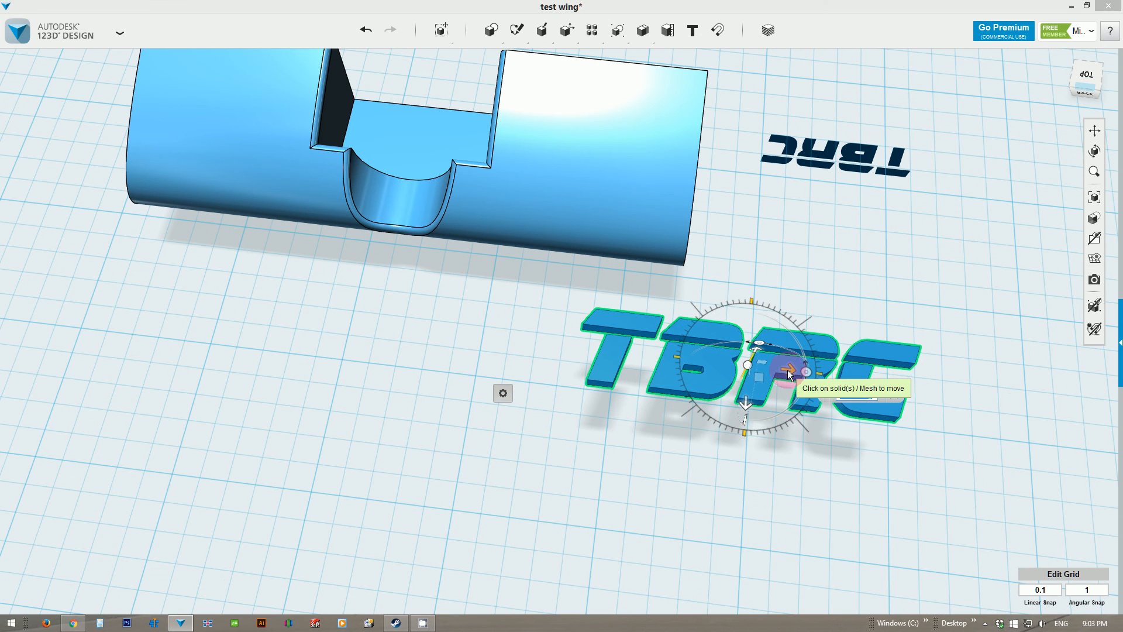
drag(787, 370, 601, 348)
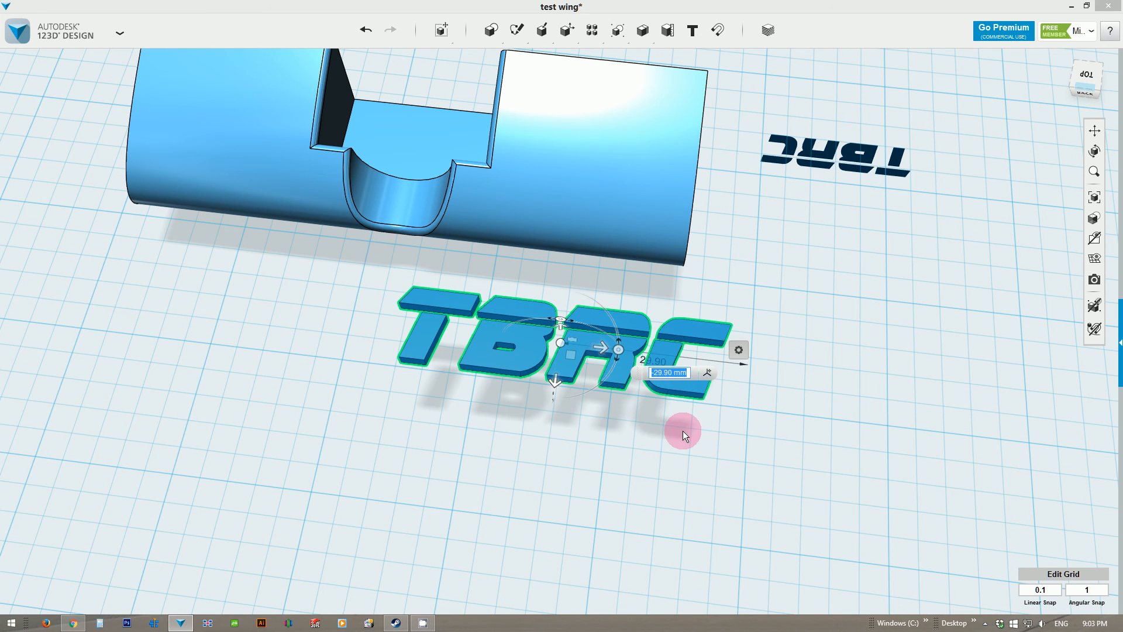
Move the TBRC logo 23.10 mm across the solid's width so it sits over the rounded face.
right_drag(715, 465, 882, 336)
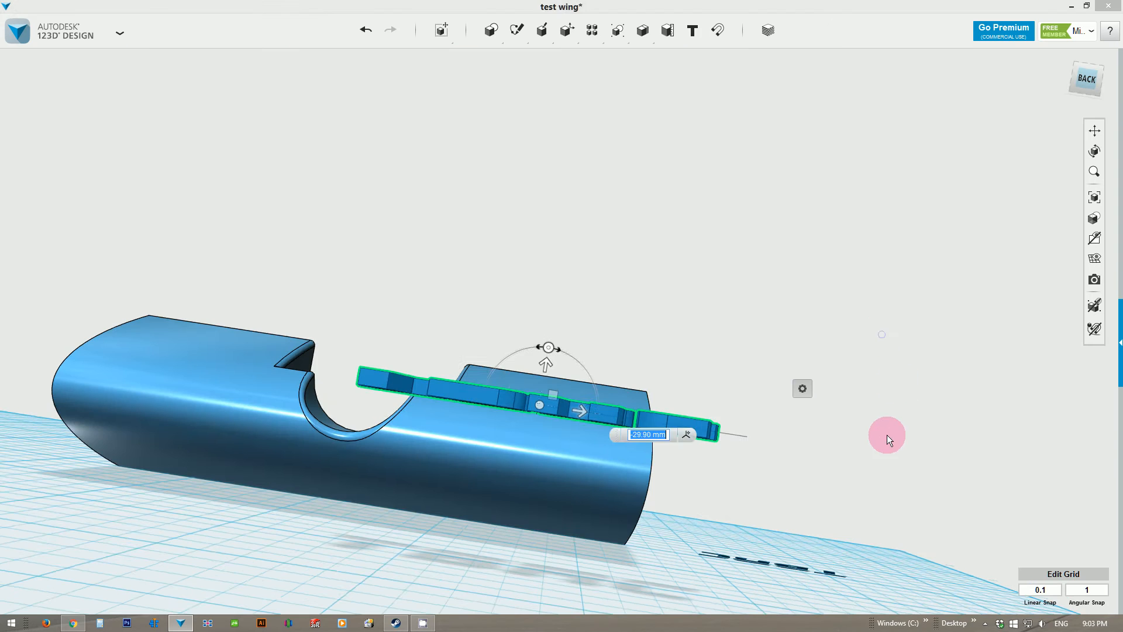
right_drag(885, 436, 740, 382)
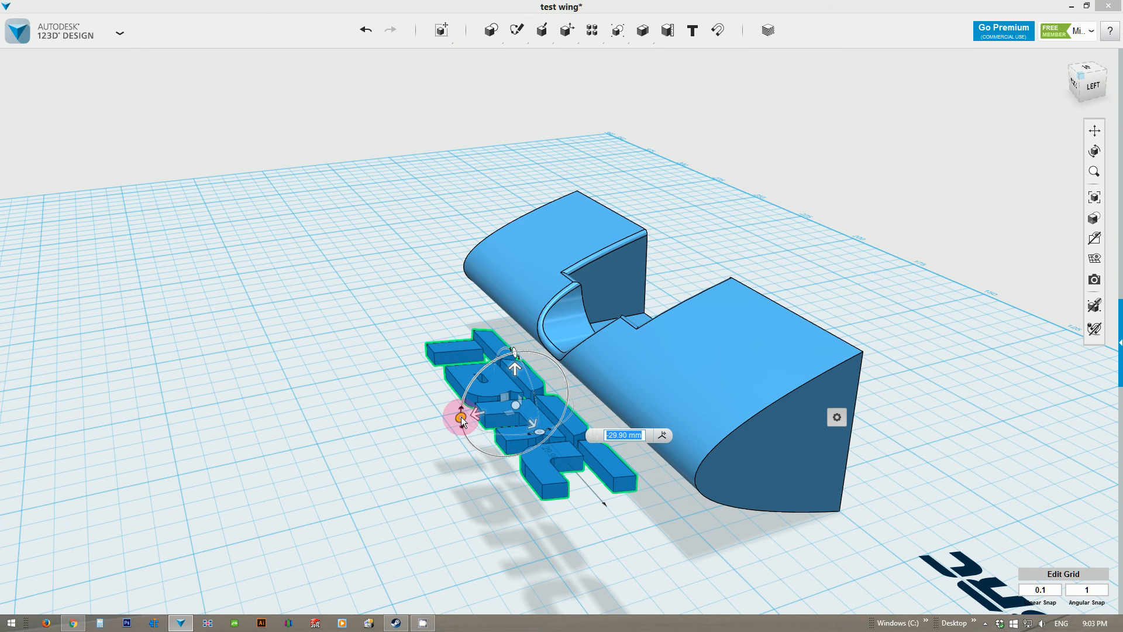
scroll(469, 471, up, 1)
middle_drag(458, 488, 374, 385)
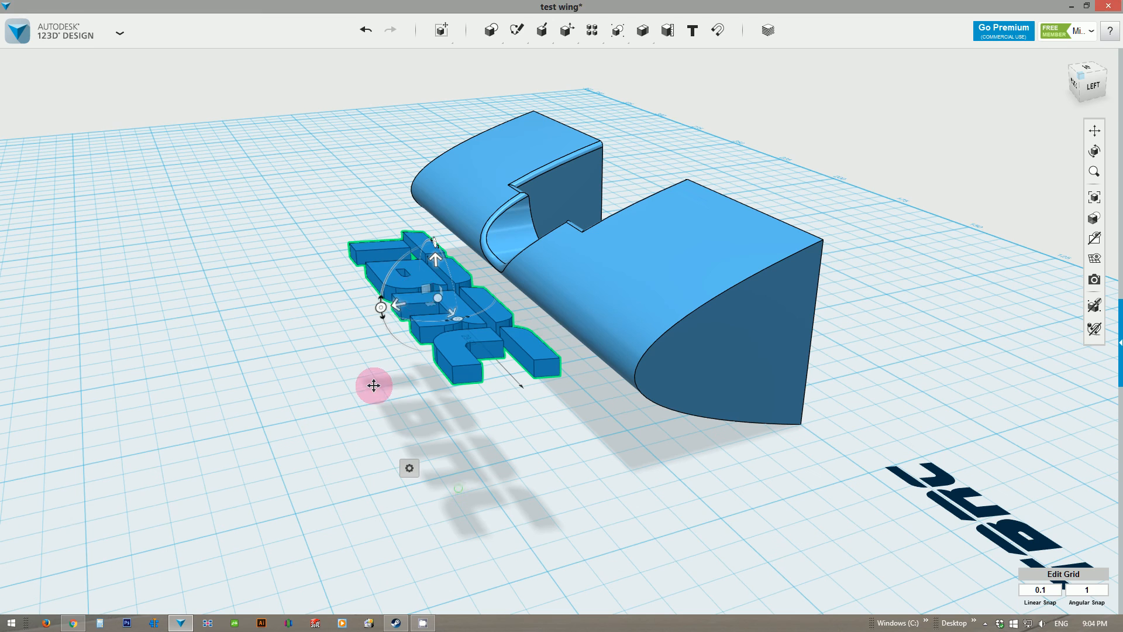
drag(398, 310, 550, 288)
right_drag(539, 377, 571, 388)
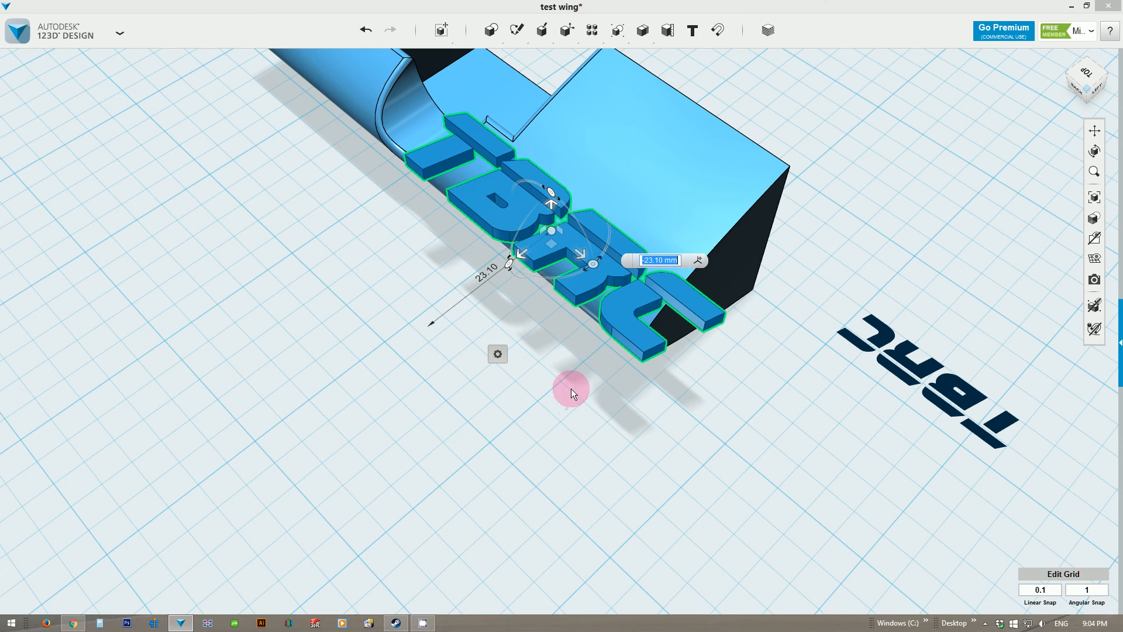
Tilt the TBRC logo about 42 degrees around the solid's lengthwise axis and reposition it over the curved face.
drag(511, 264, 512, 297)
middle_drag(512, 430, 462, 383)
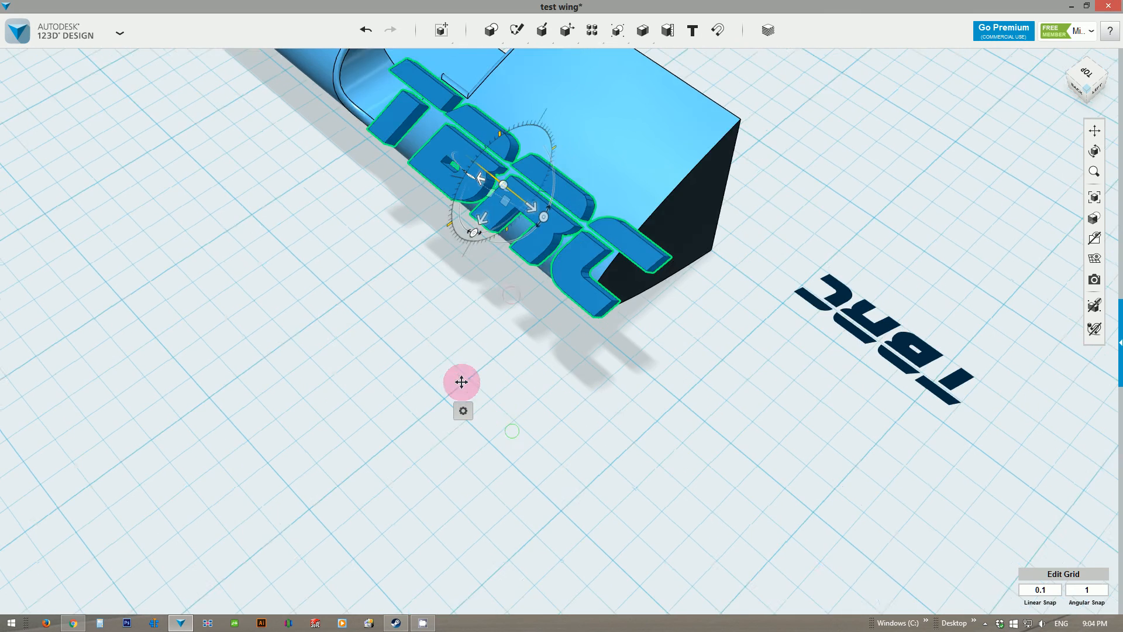
right_drag(526, 386, 474, 334)
middle_drag(485, 341, 443, 404)
click(565, 316)
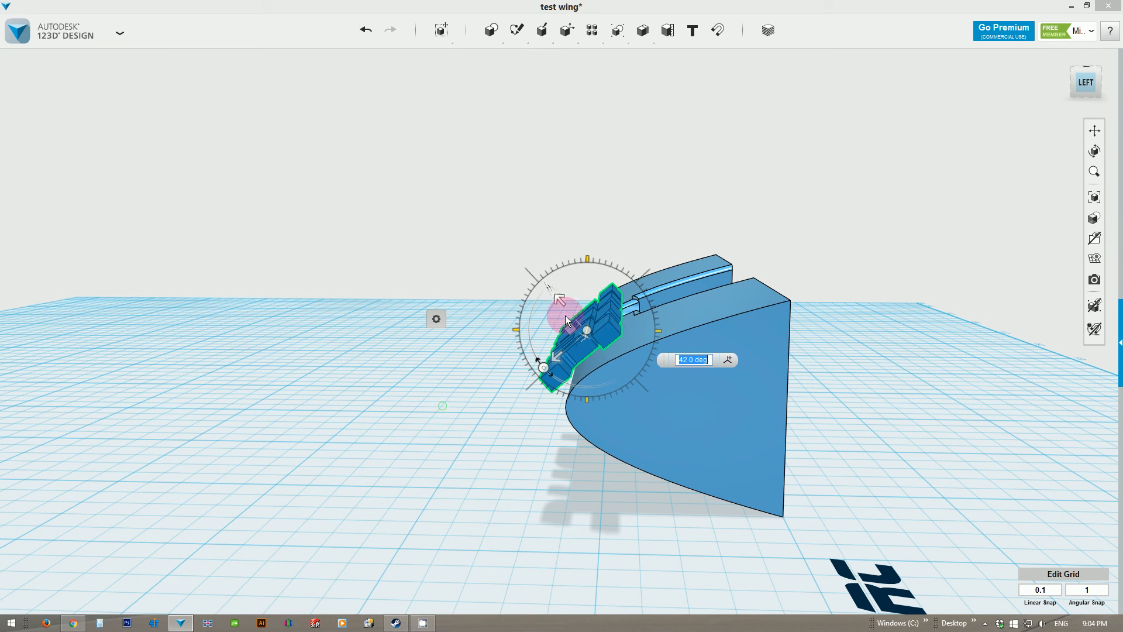
drag(544, 367, 587, 460)
Scale the TBRC logo uniformly by a factor of about 0.58 to fit the section beside the cutout.
scroll(588, 454, up, 3)
right_drag(626, 399, 351, 449)
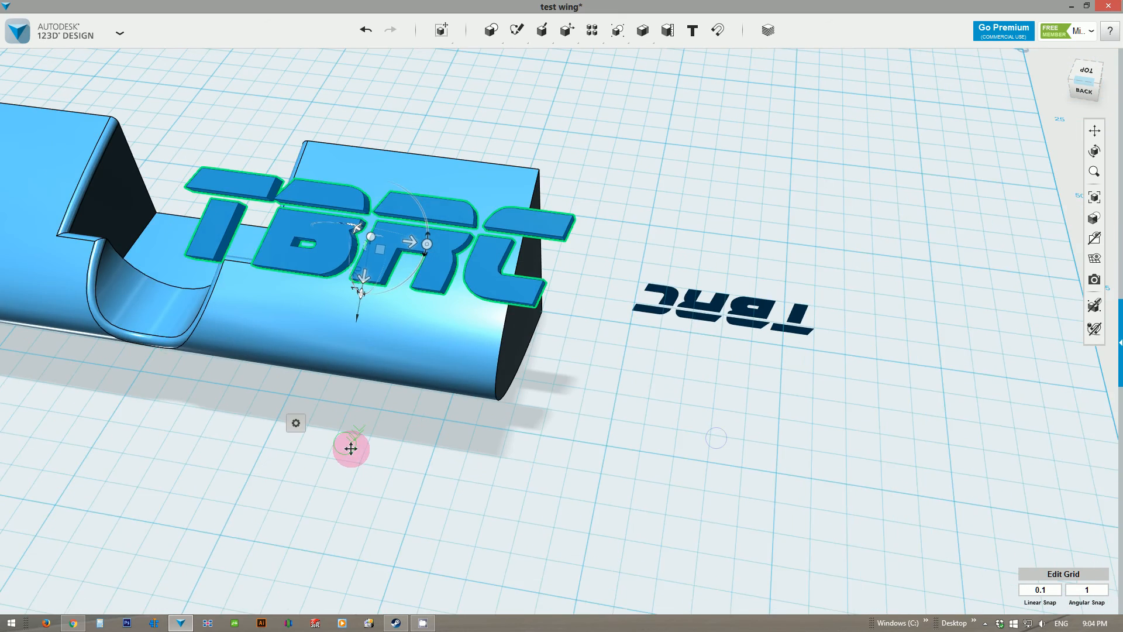
middle_drag(351, 449, 456, 486)
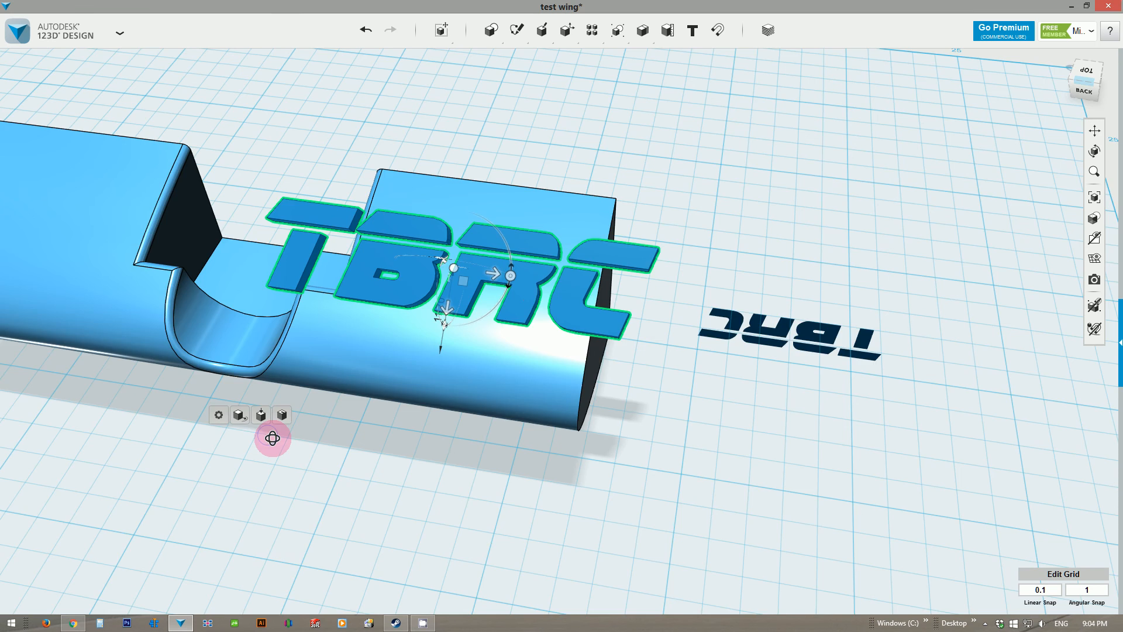
mouse_move(270, 439)
right_down()
mouse_move(296, 456)
mouse_move(284, 447)
right_up()
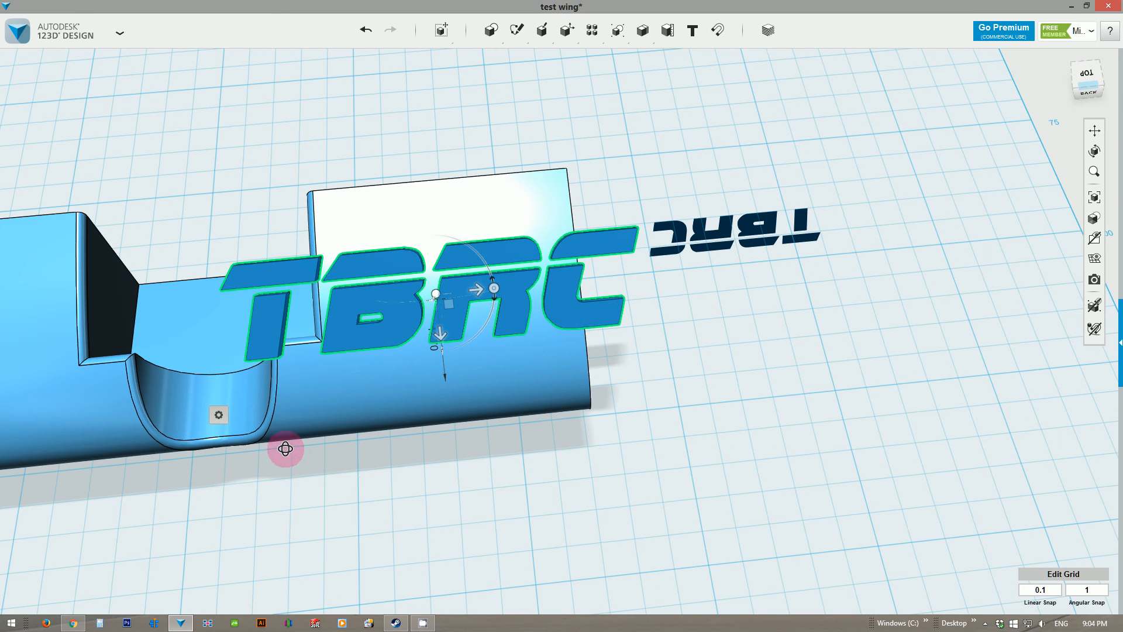
click(364, 495)
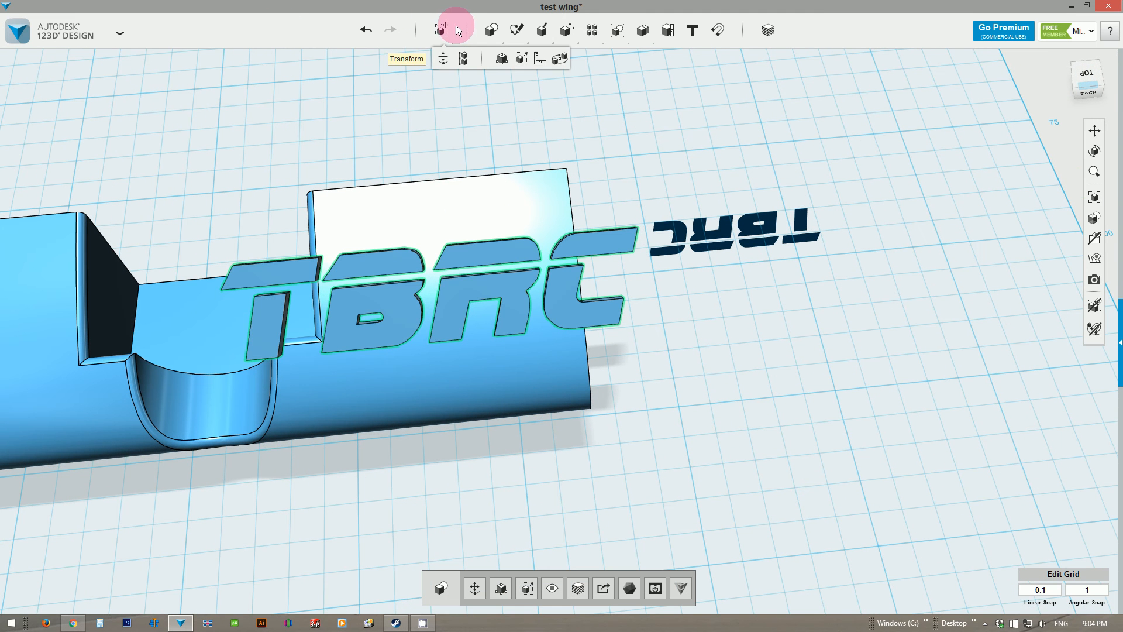
click(521, 59)
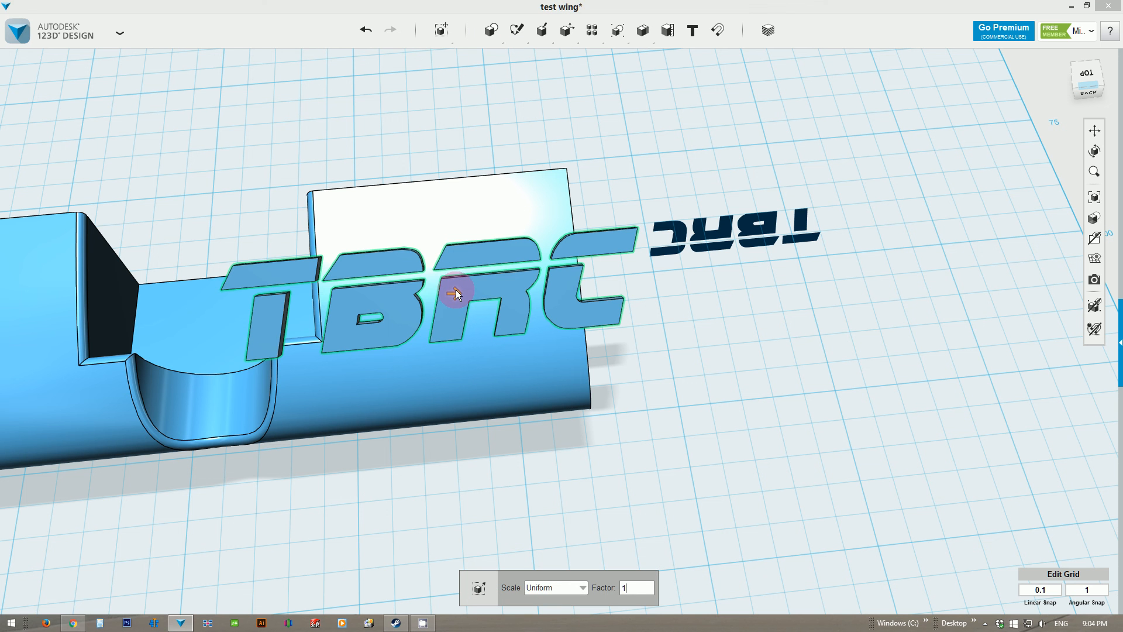
drag(456, 293, 424, 292)
mouse_move(402, 431)
right_down()
mouse_move(409, 413)
mouse_move(409, 466)
mouse_move(402, 373)
mouse_move(408, 422)
right_up()
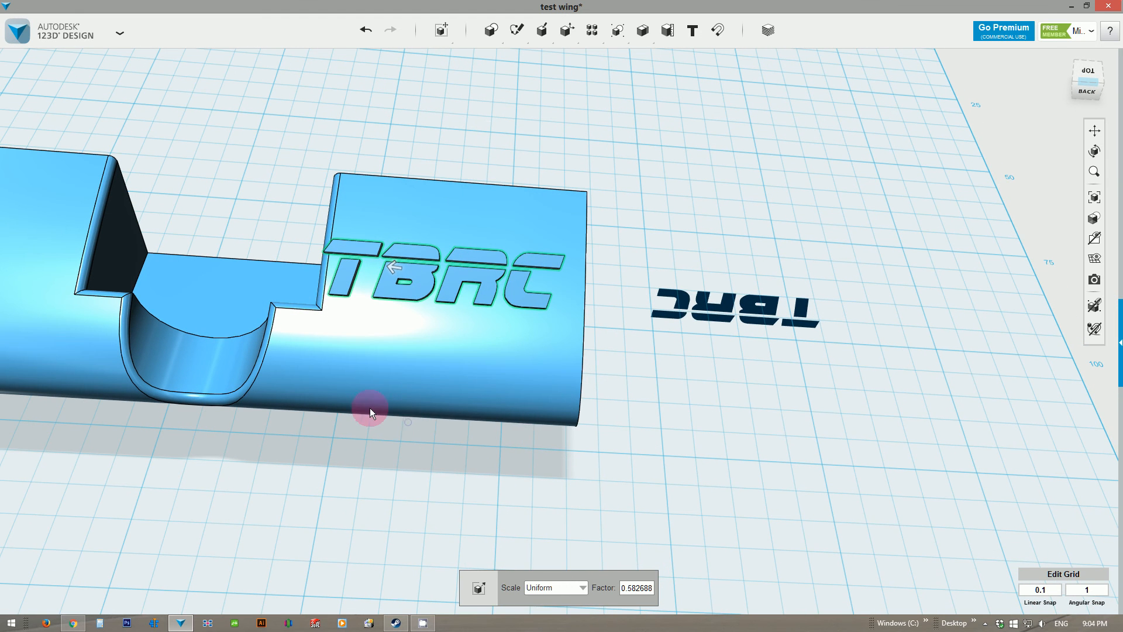
click(371, 448)
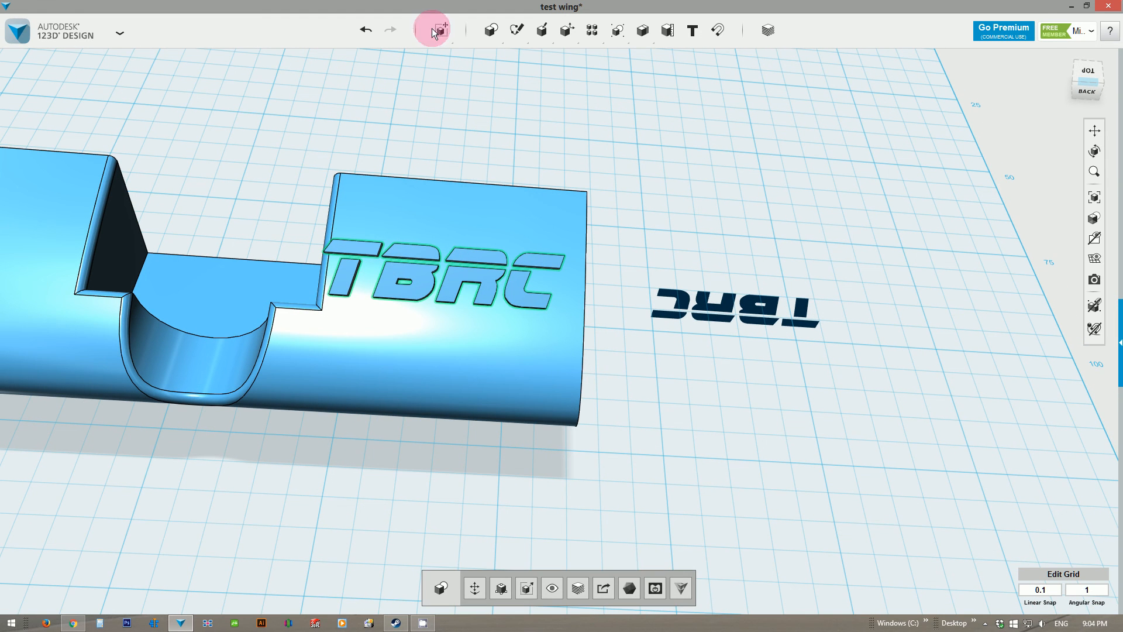
Shift the TBRC logo slightly along the solid's length, away from the cutout, to centre it on the section.
click(421, 278)
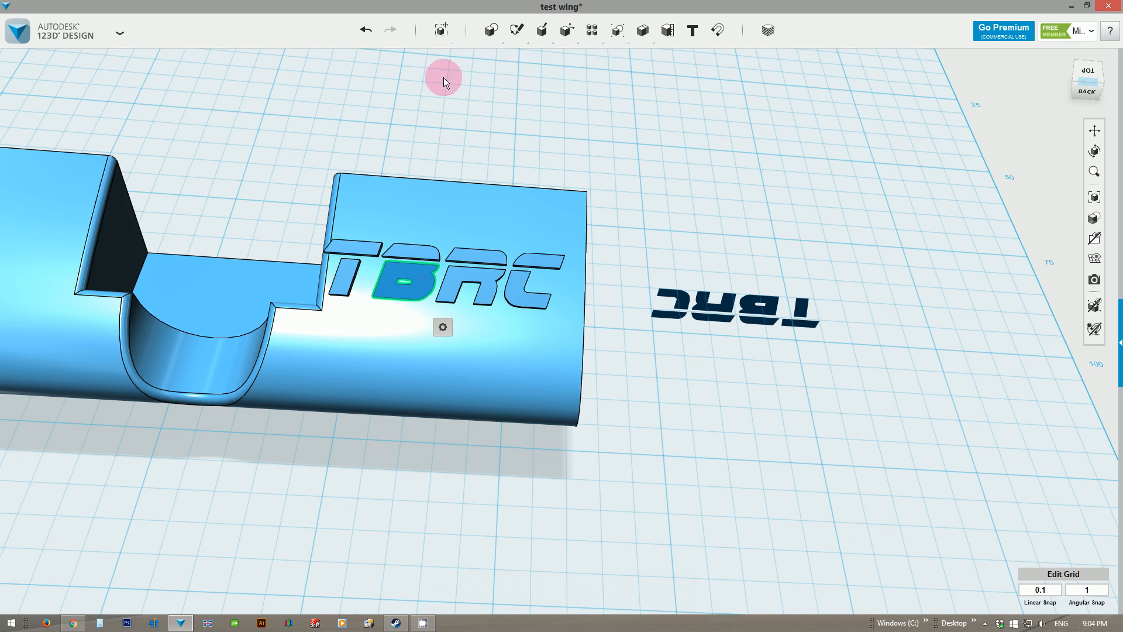
click(444, 58)
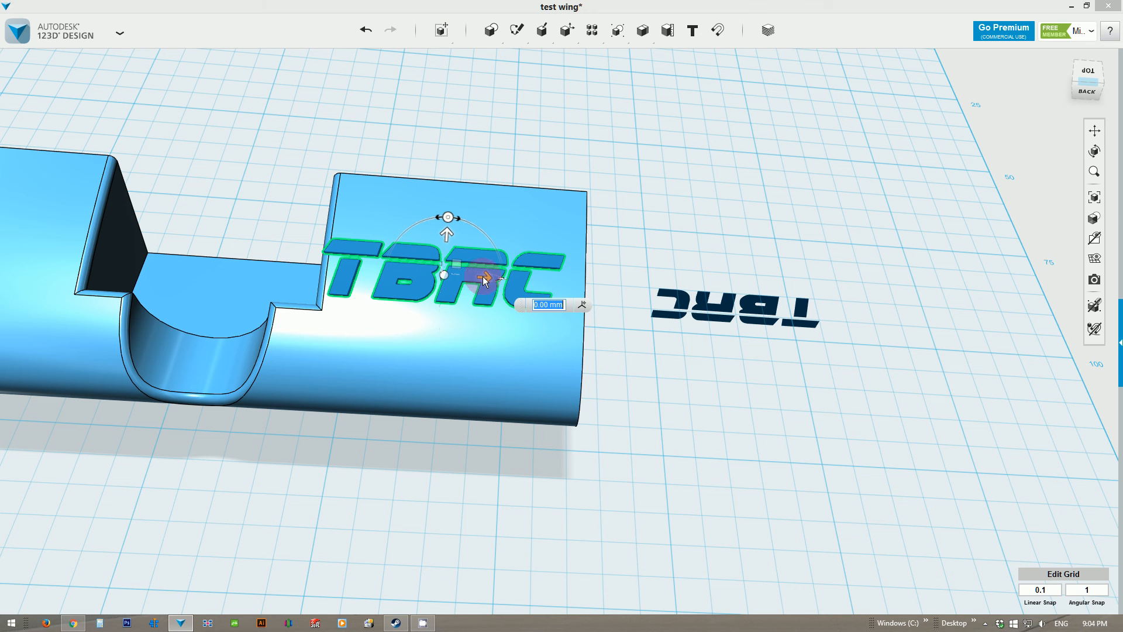
drag(483, 276, 492, 276)
click(443, 465)
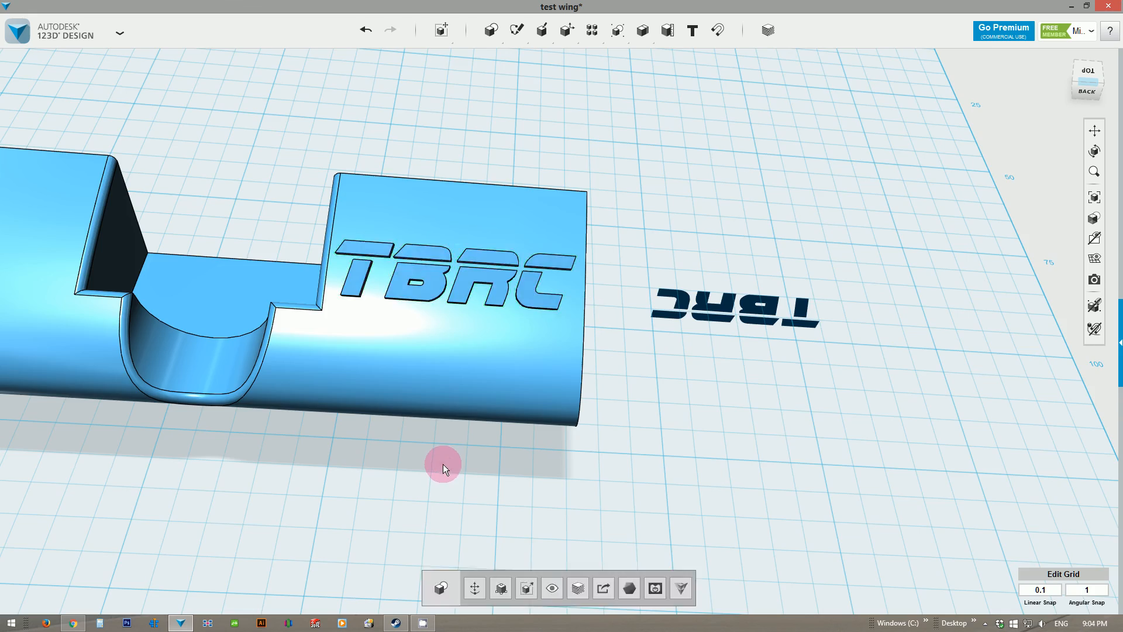
Tilt the TBRC logo by 5 degrees in side view and slide it 5.40 mm along the curved face.
right_drag(443, 464, 429, 526)
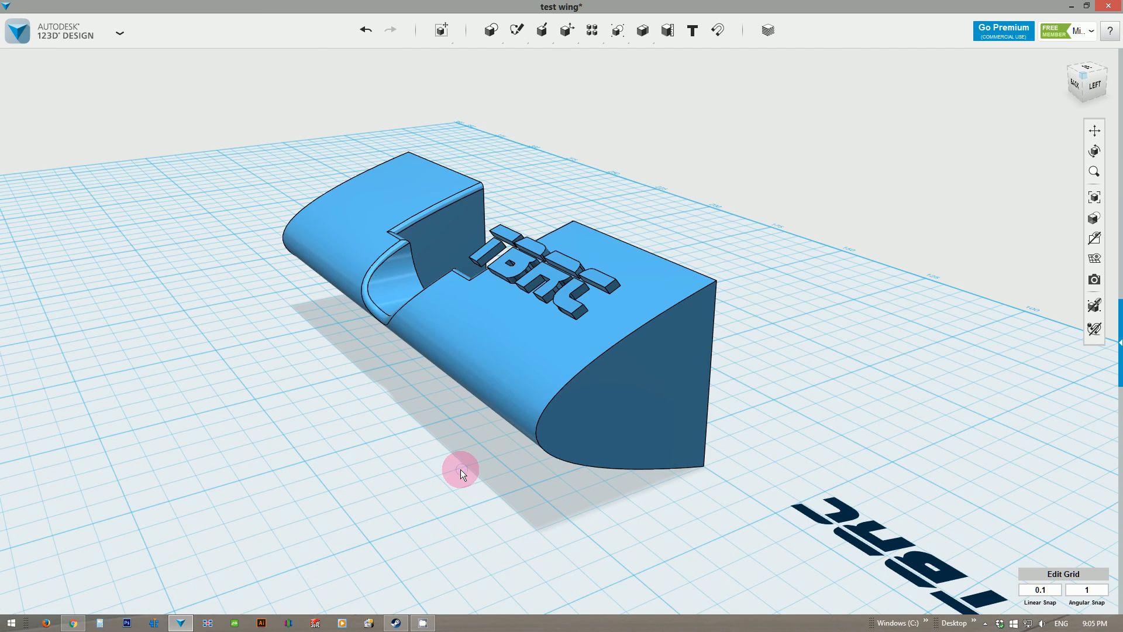
right_drag(630, 529, 599, 508)
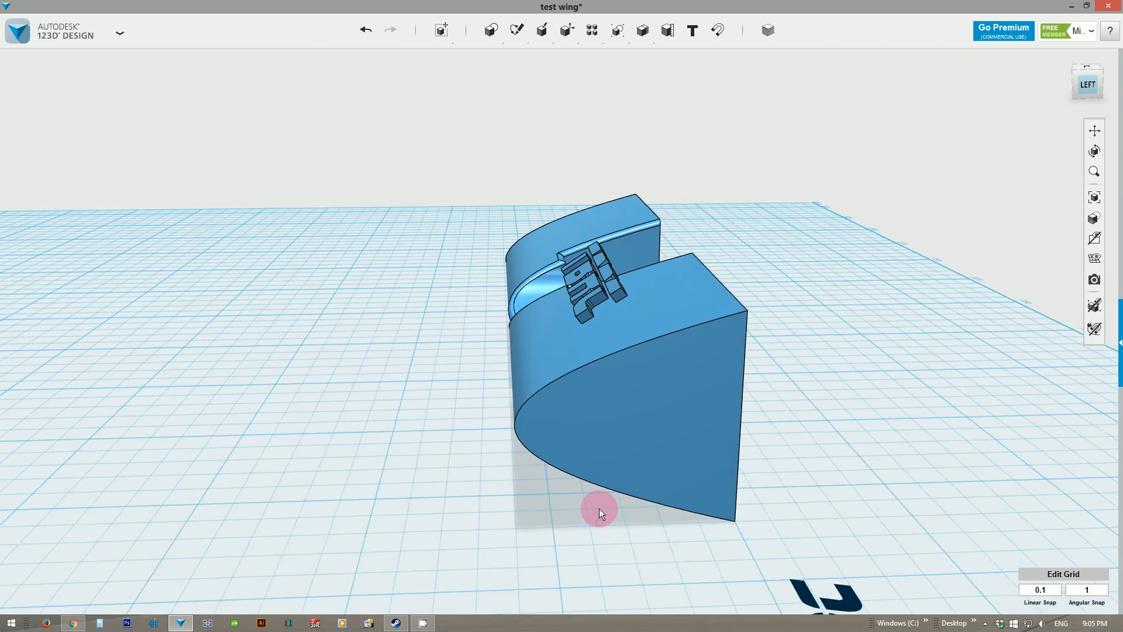
scroll(599, 507, up, 3)
middle_drag(443, 386, 494, 513)
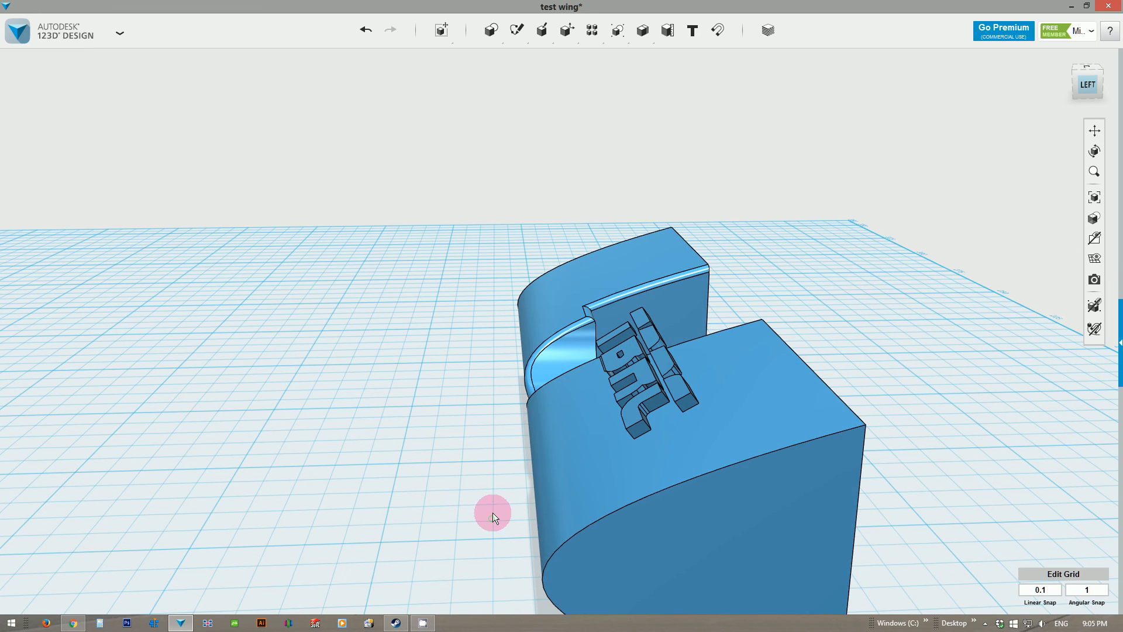
click(641, 378)
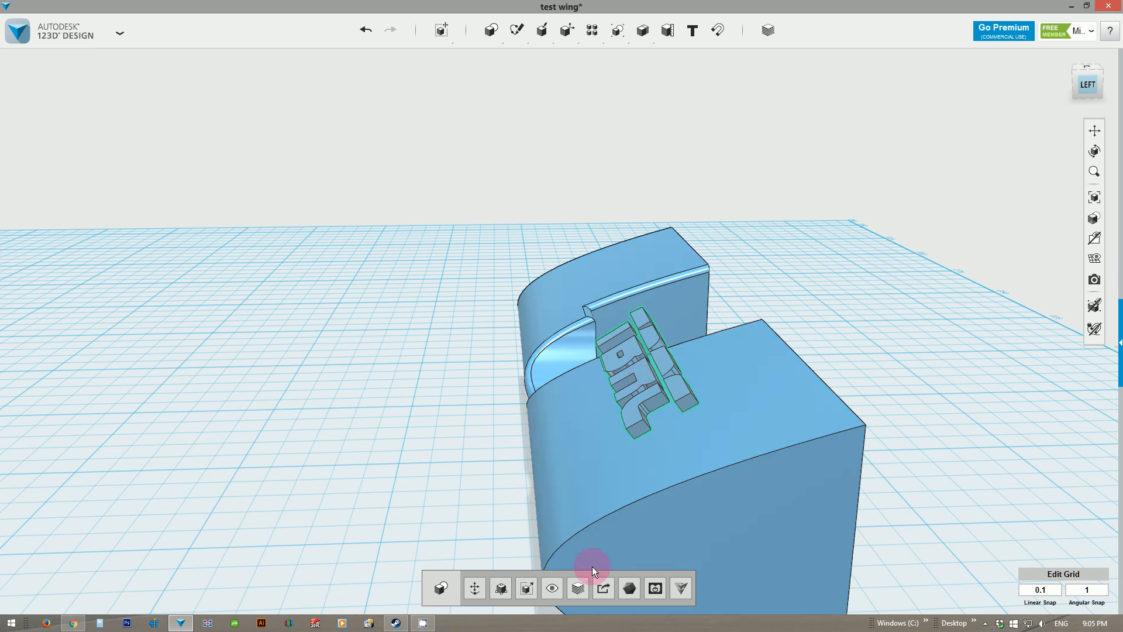
click(475, 588)
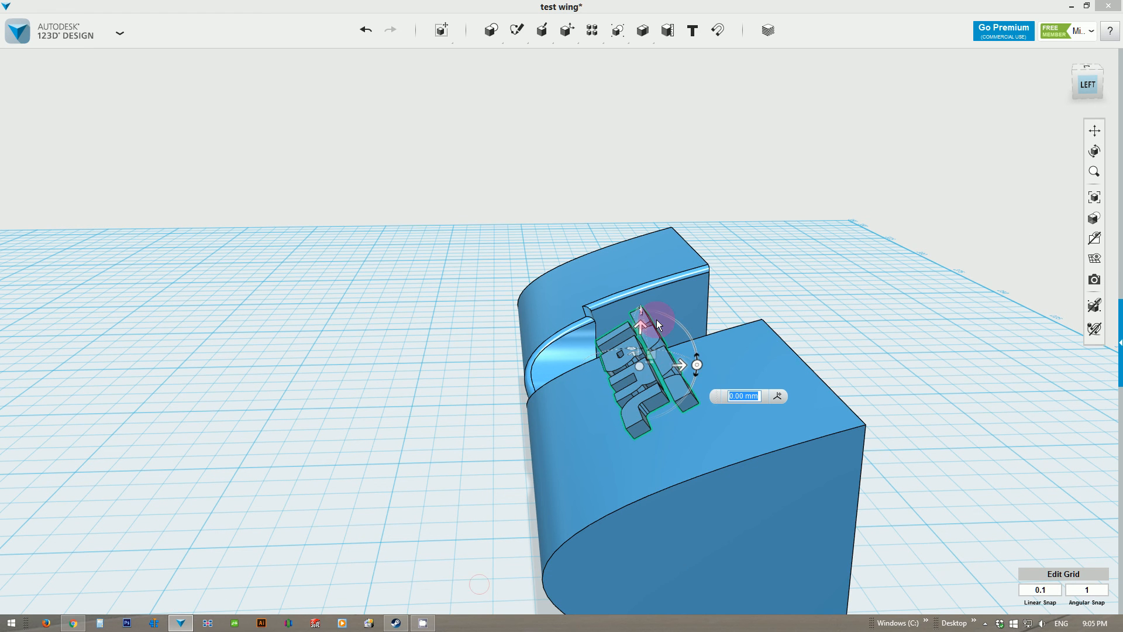
scroll(721, 372, up, 2)
mouse_move(717, 412)
right_down()
mouse_move(720, 386)
mouse_move(704, 408)
right_up()
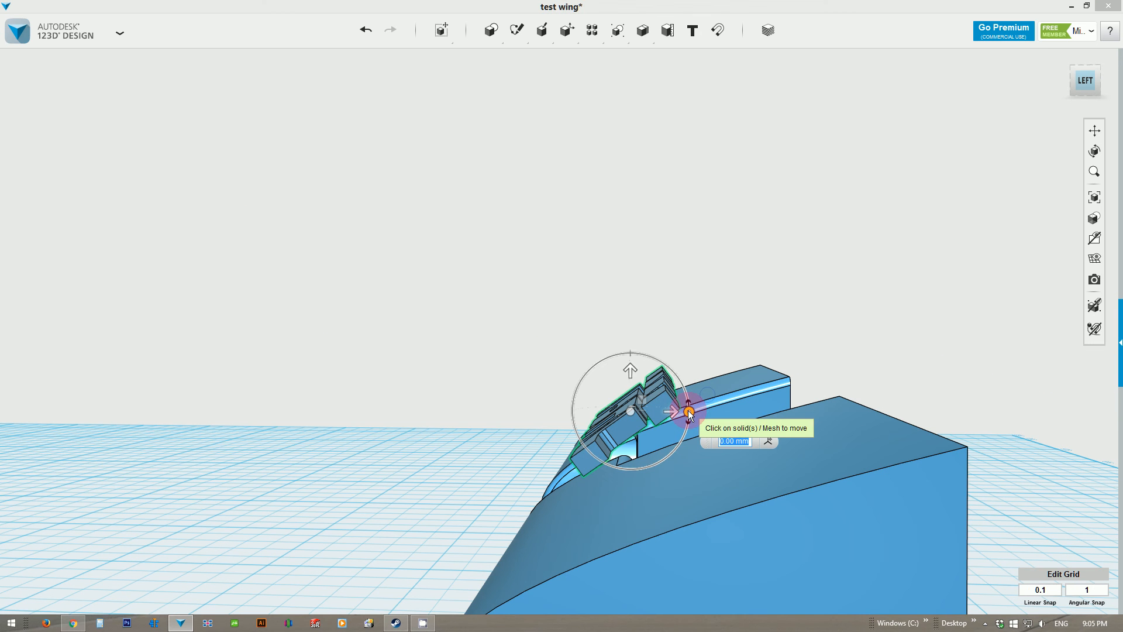
drag(689, 414, 686, 415)
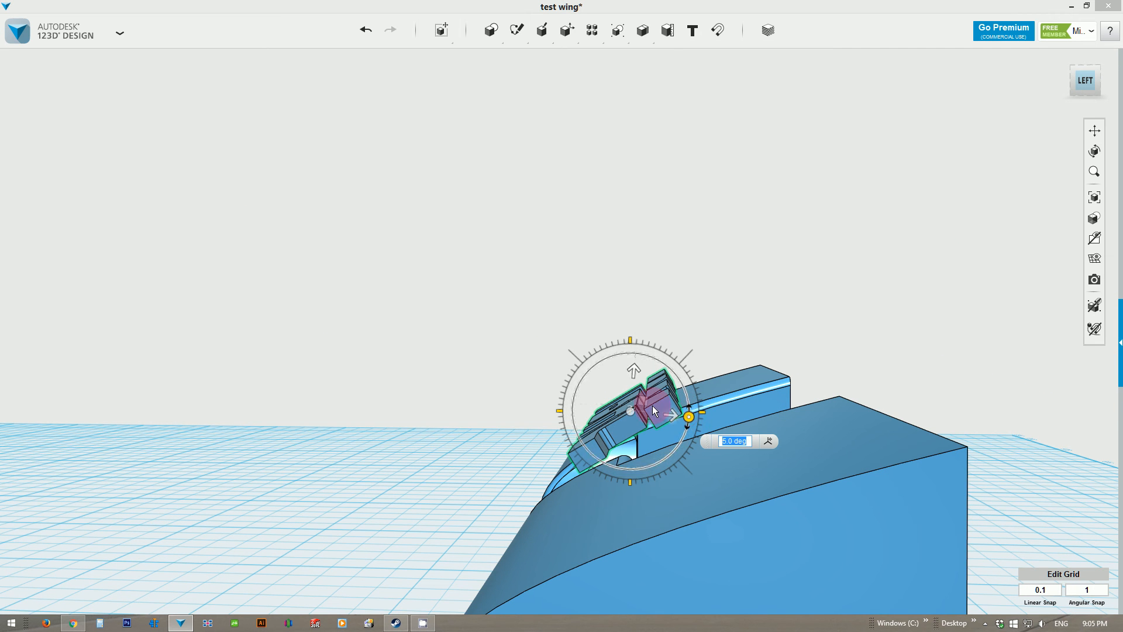
drag(633, 371, 738, 454)
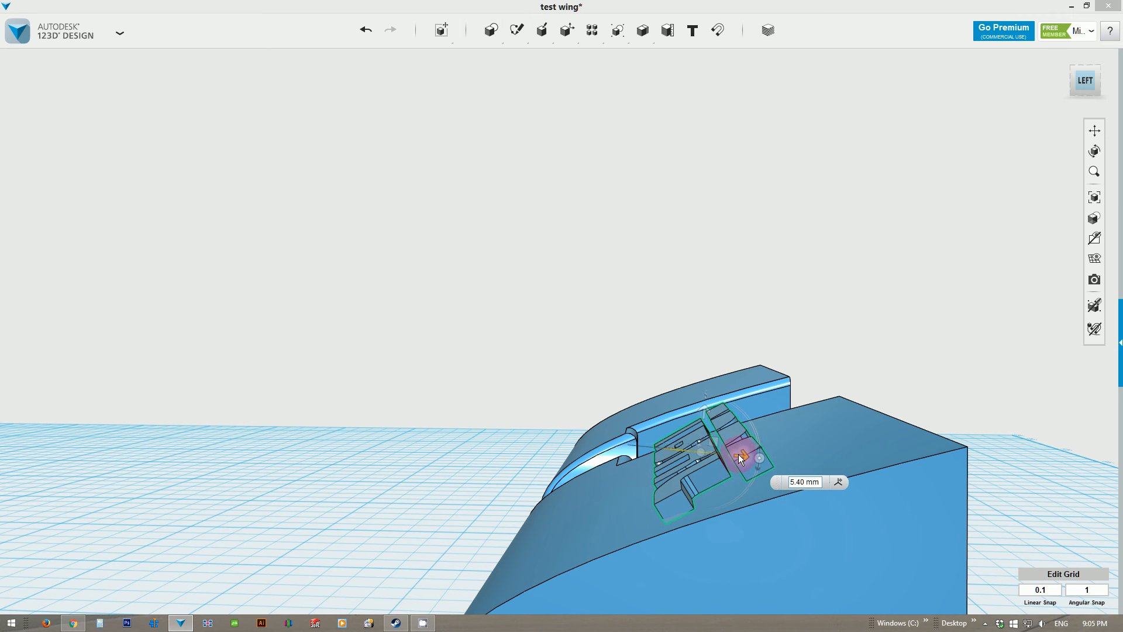
Rotate the TBRC logo 12 degrees to match the surface slope and nudge its position on the curved face.
scroll(708, 508, up, 2)
right_drag(708, 508, 749, 524)
drag(758, 468, 751, 472)
right_drag(760, 558, 760, 561)
click(768, 495)
drag(759, 479, 757, 481)
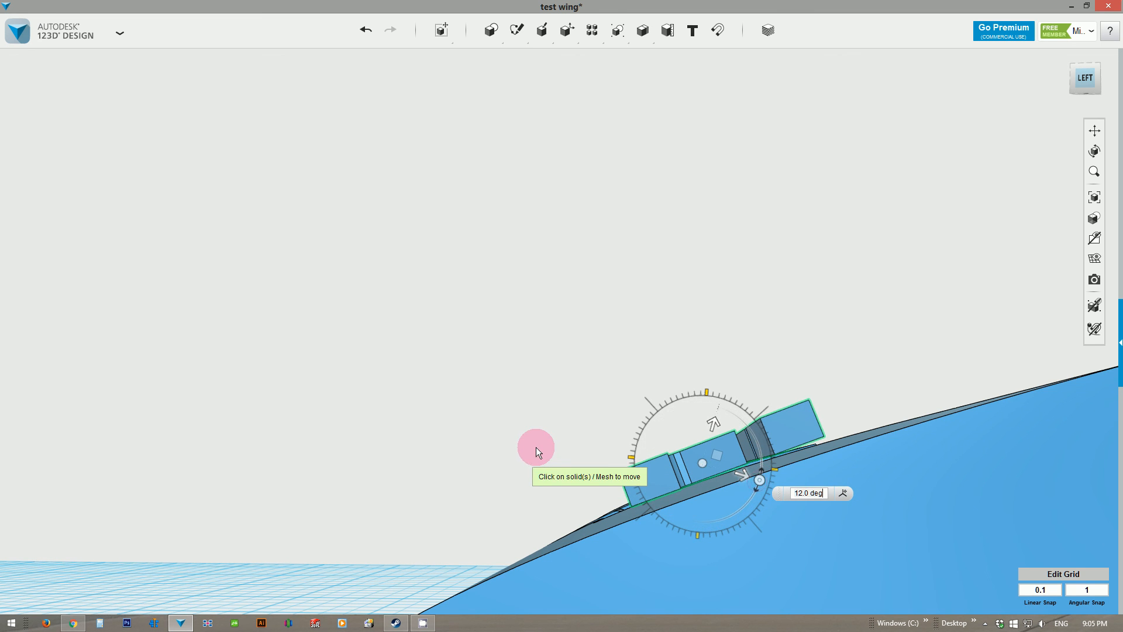
scroll(536, 445, up, 1)
drag(513, 447, 559, 454)
drag(591, 419, 617, 385)
Inspect from several angles how the raised TBRC letters sit on the curved face.
right_drag(554, 433, 631, 464)
middle_drag(410, 475, 553, 482)
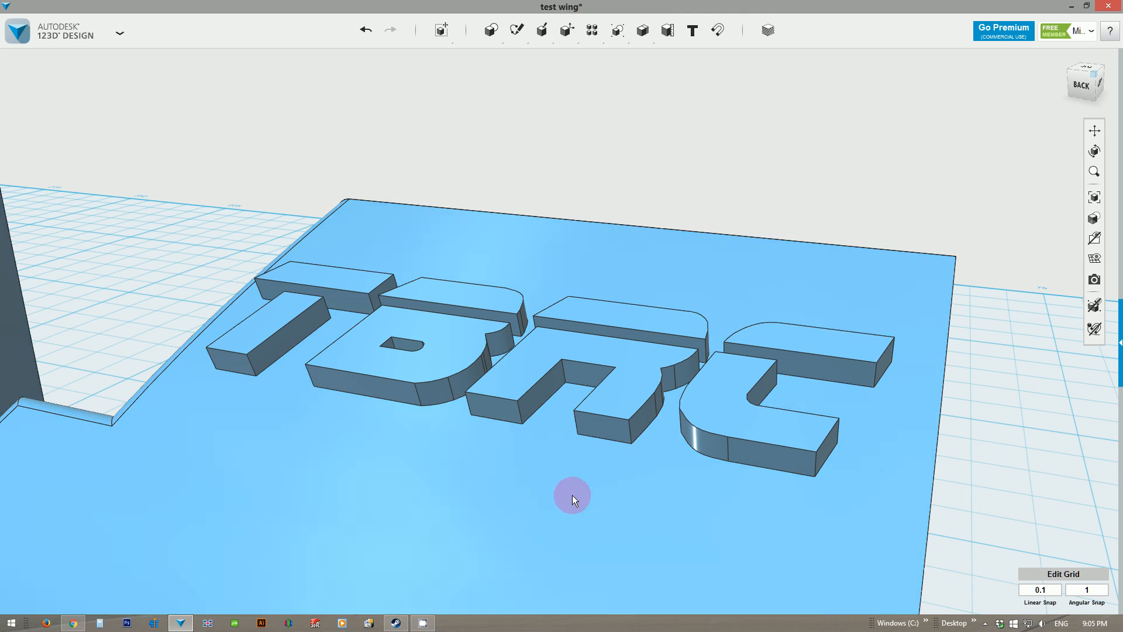
right_drag(572, 494, 609, 431)
middle_drag(609, 431, 609, 483)
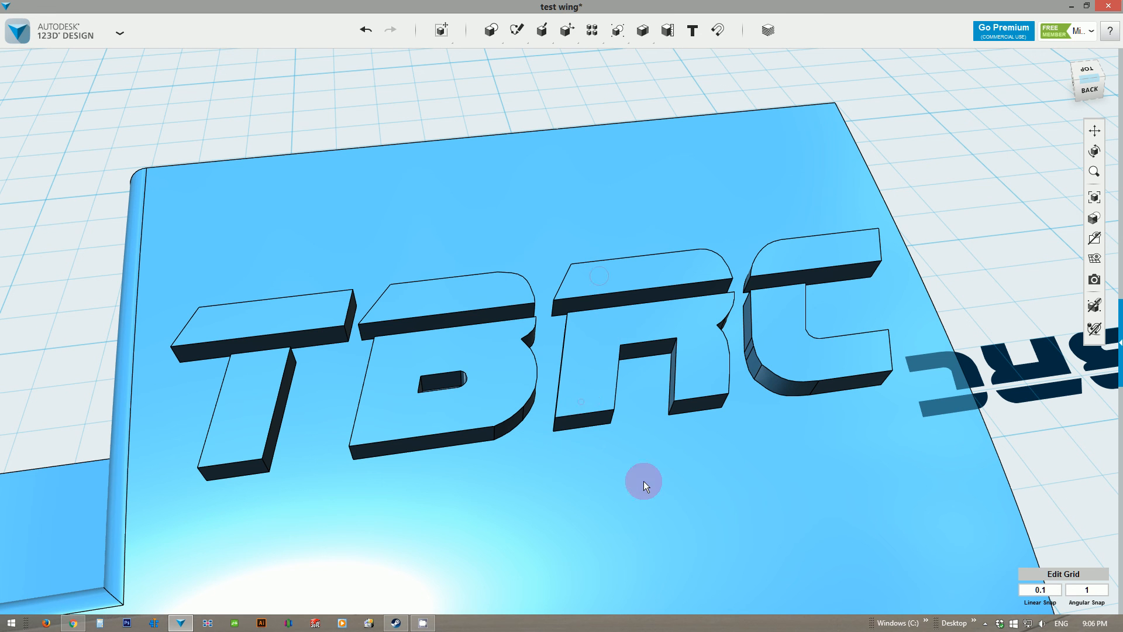
scroll(642, 409, down, 3)
scroll(639, 407, down, 1)
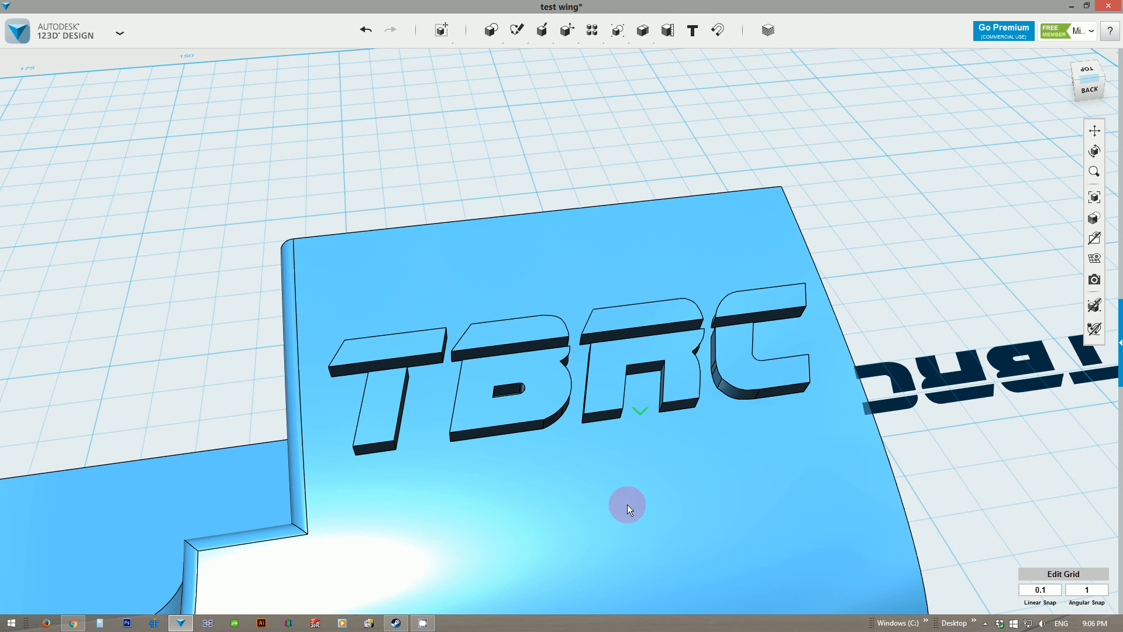
middle_click(629, 474)
middle_drag(923, 440, 908, 459)
Sink the TBRC logo into the curved face by moving it 0.112 mm across and -1.152 mm vertically.
right_drag(732, 116, 542, 525)
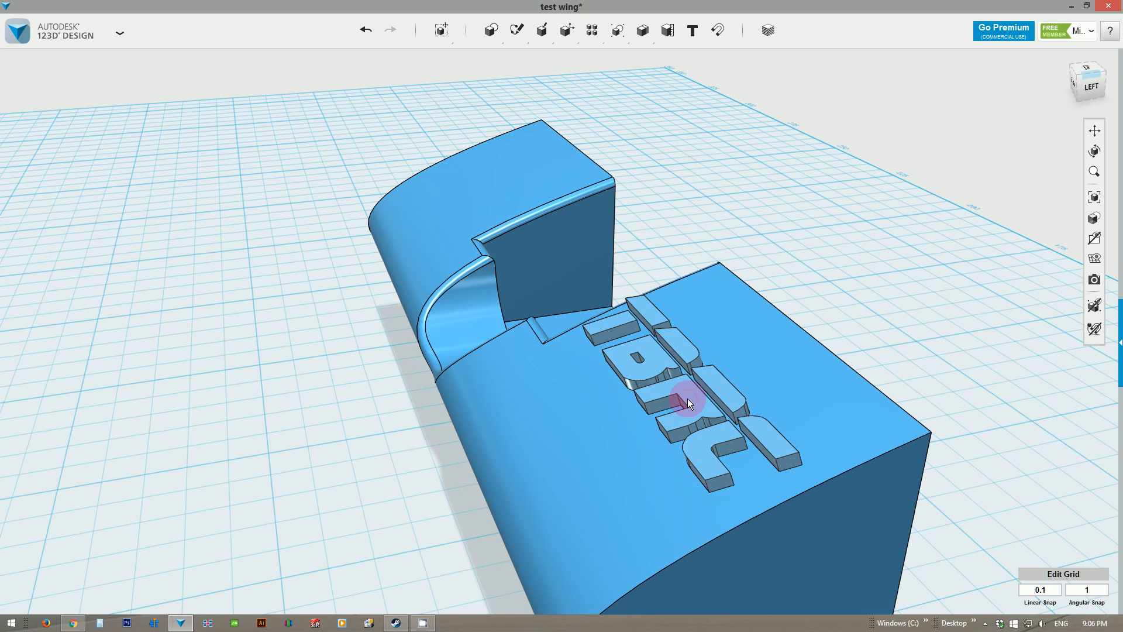
click(686, 399)
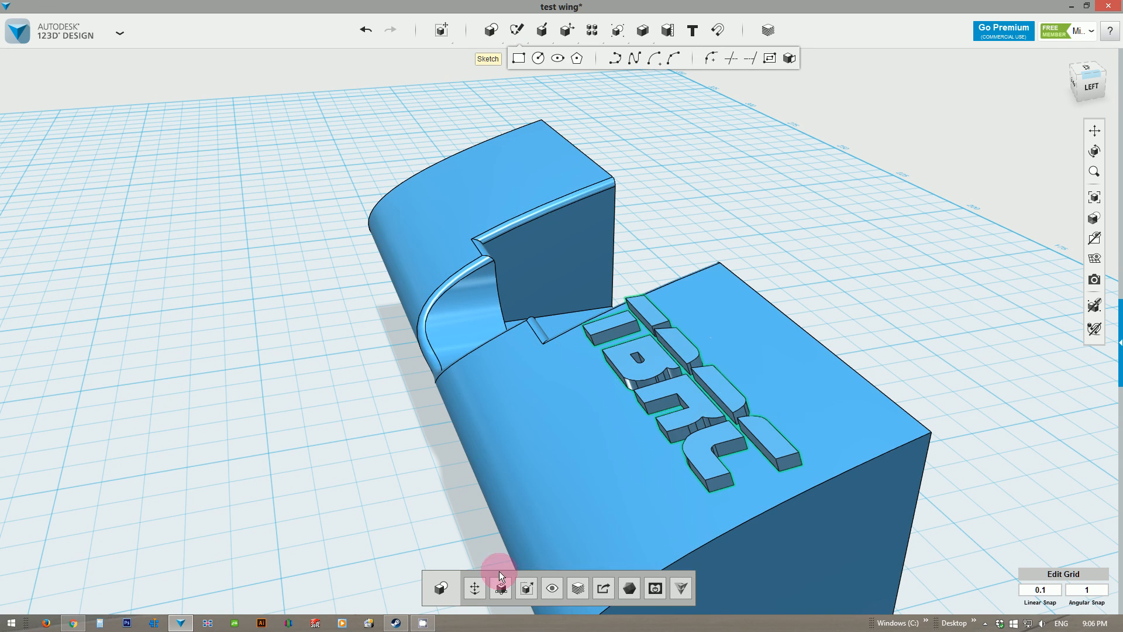
click(477, 587)
scroll(671, 381, up, 3)
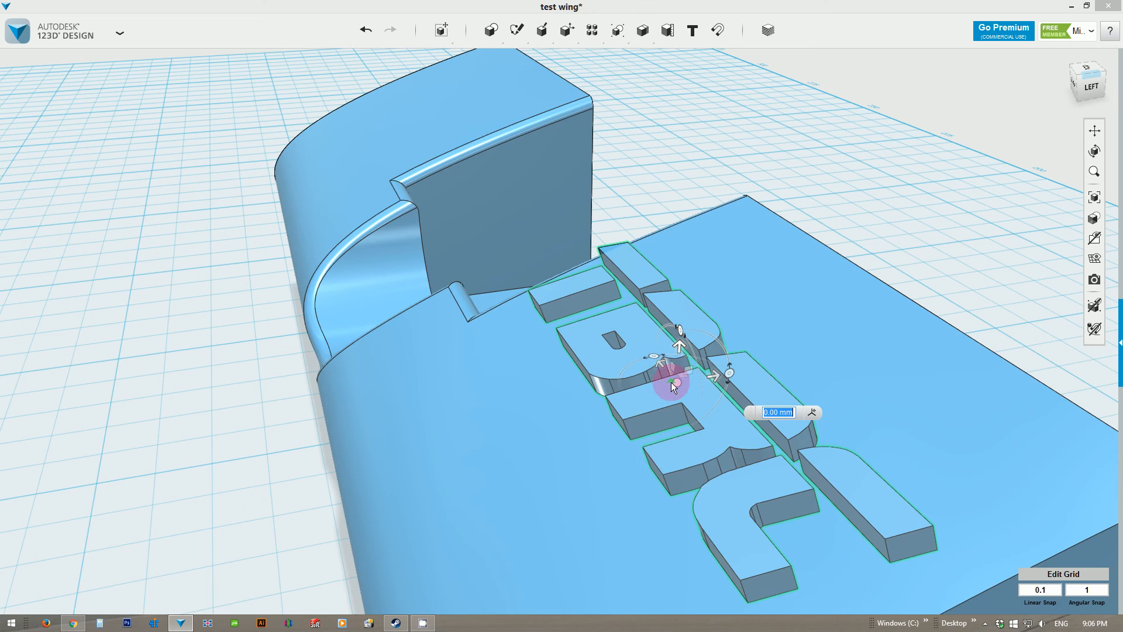
right_drag(665, 440, 642, 431)
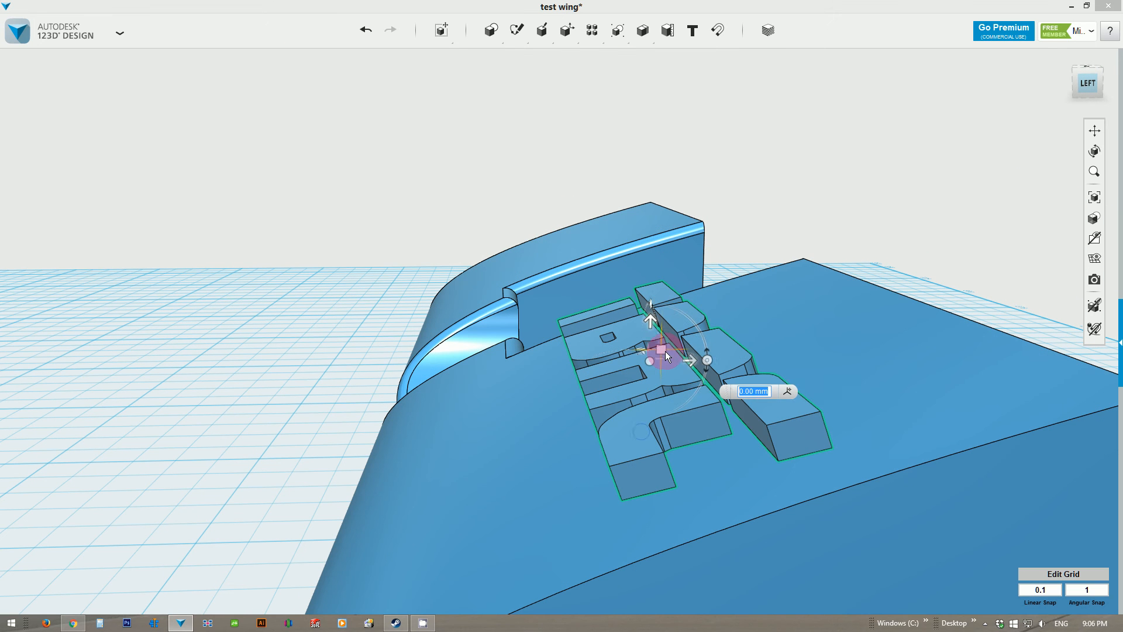
drag(665, 351, 665, 374)
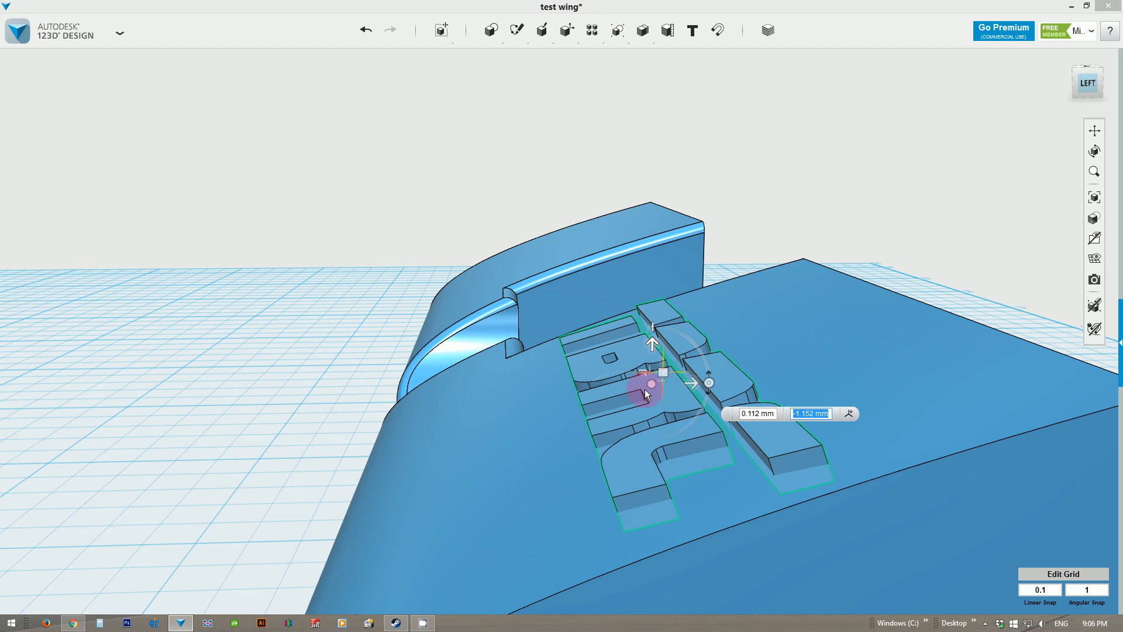
right_drag(473, 518, 567, 535)
click(641, 166)
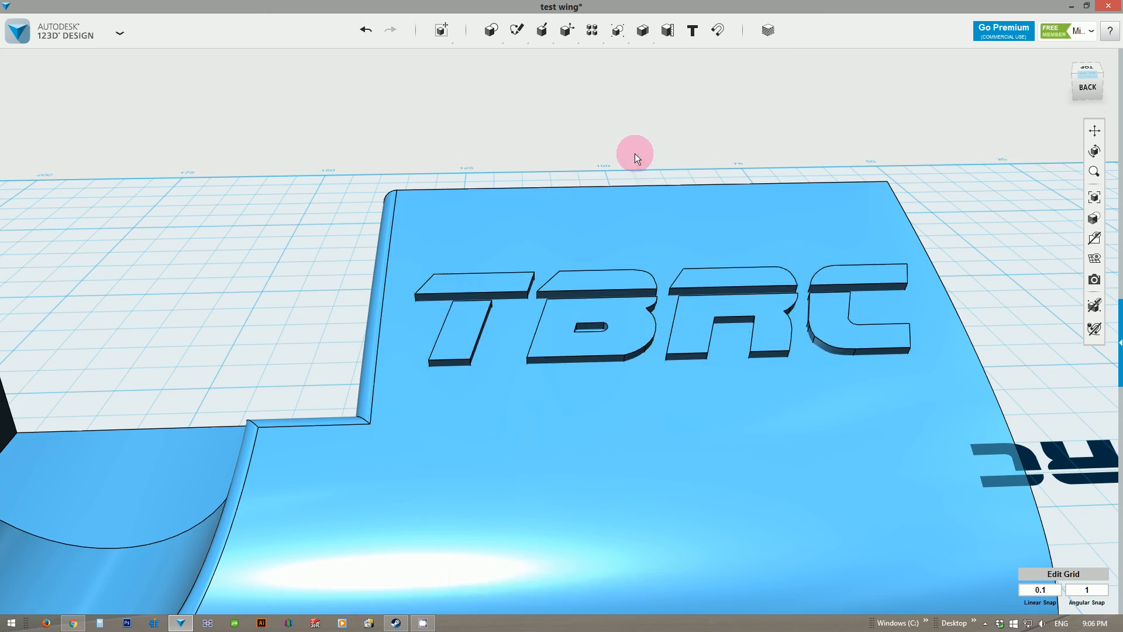
scroll(634, 153, down, 3)
right_drag(539, 137, 291, 508)
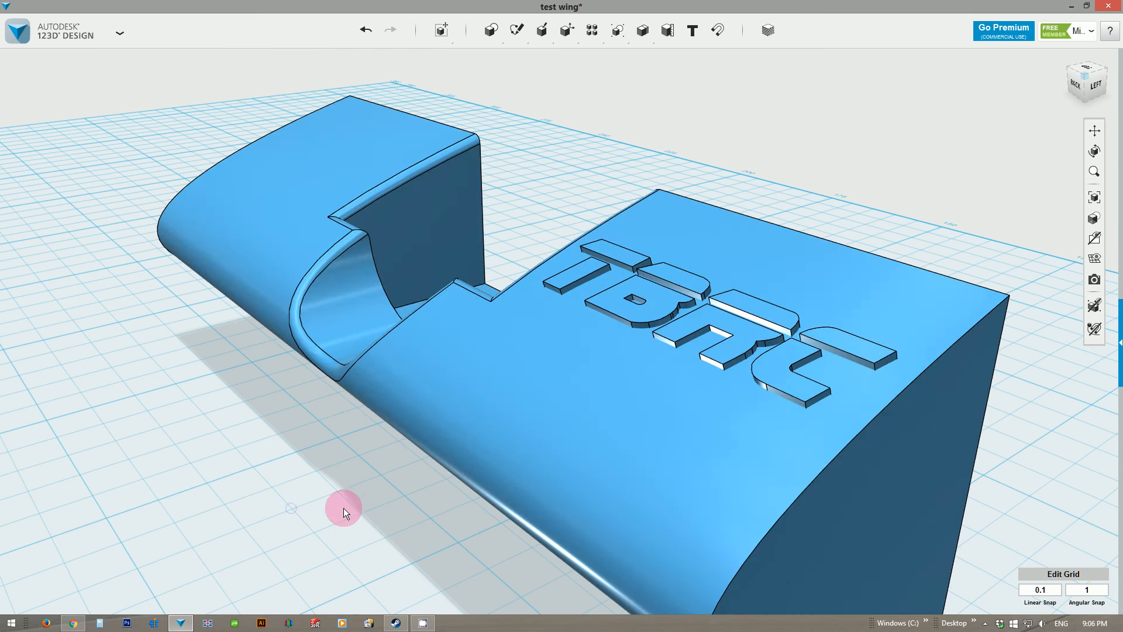
Subtract the TBRC logo from the wing solid to engrave the letters into its curved face.
click(418, 398)
click(459, 313)
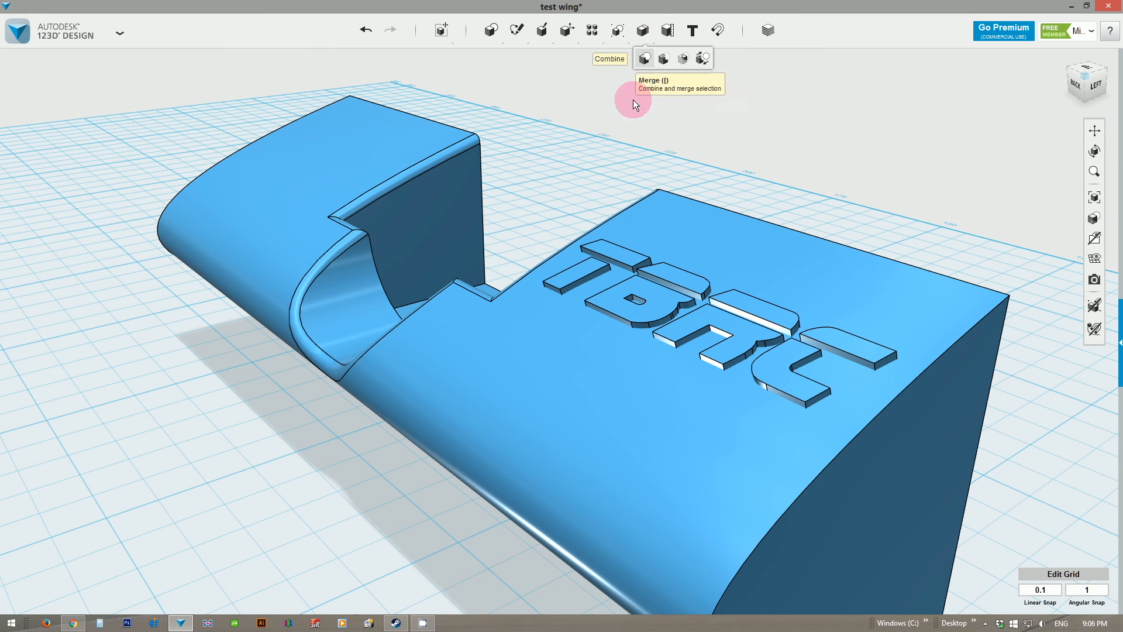
mouse_move(665, 39)
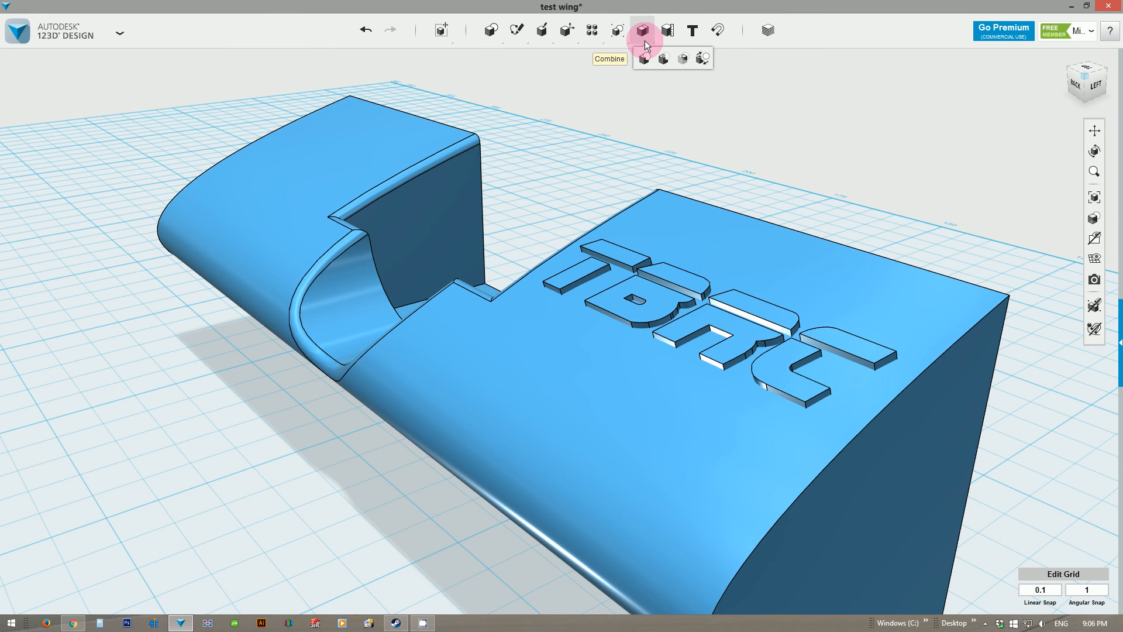
click(663, 56)
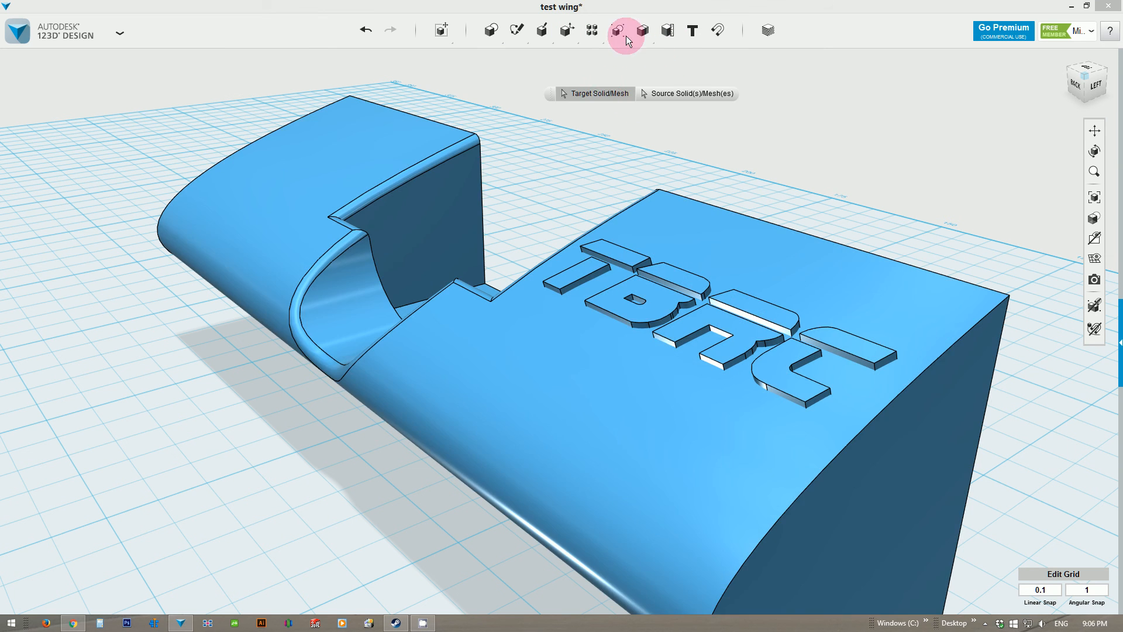
mouse_move(644, 40)
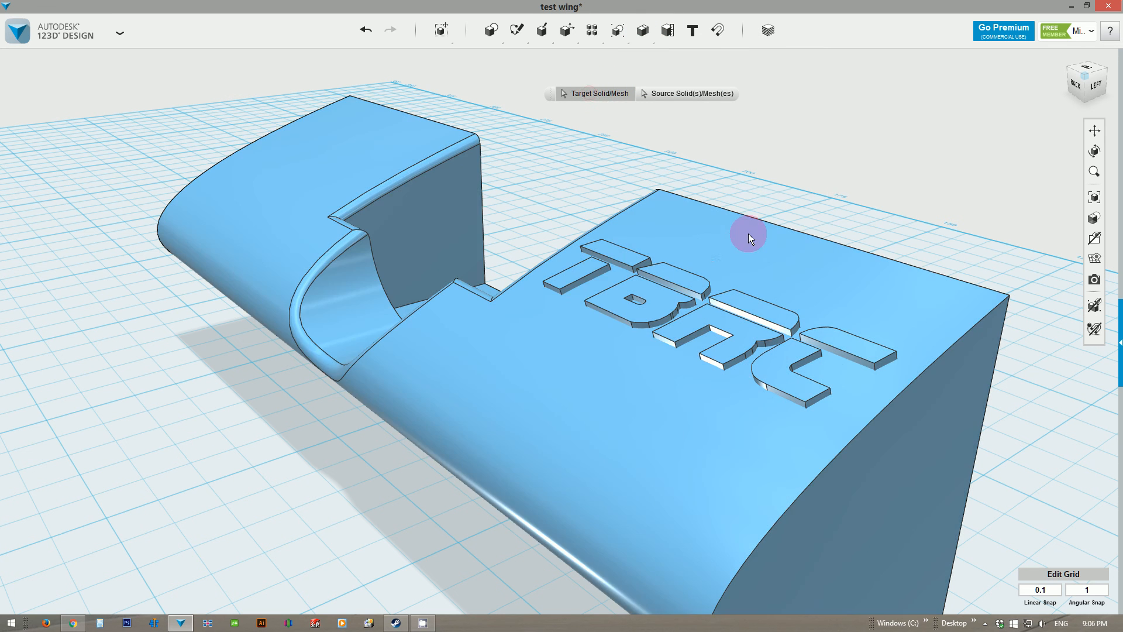
click(735, 247)
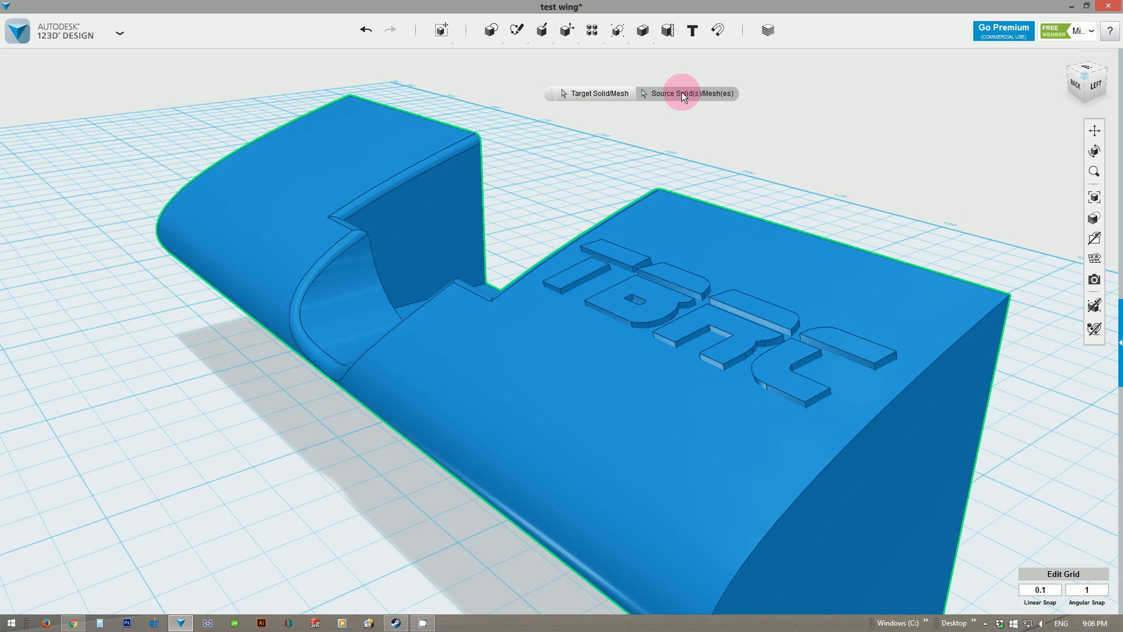
click(663, 304)
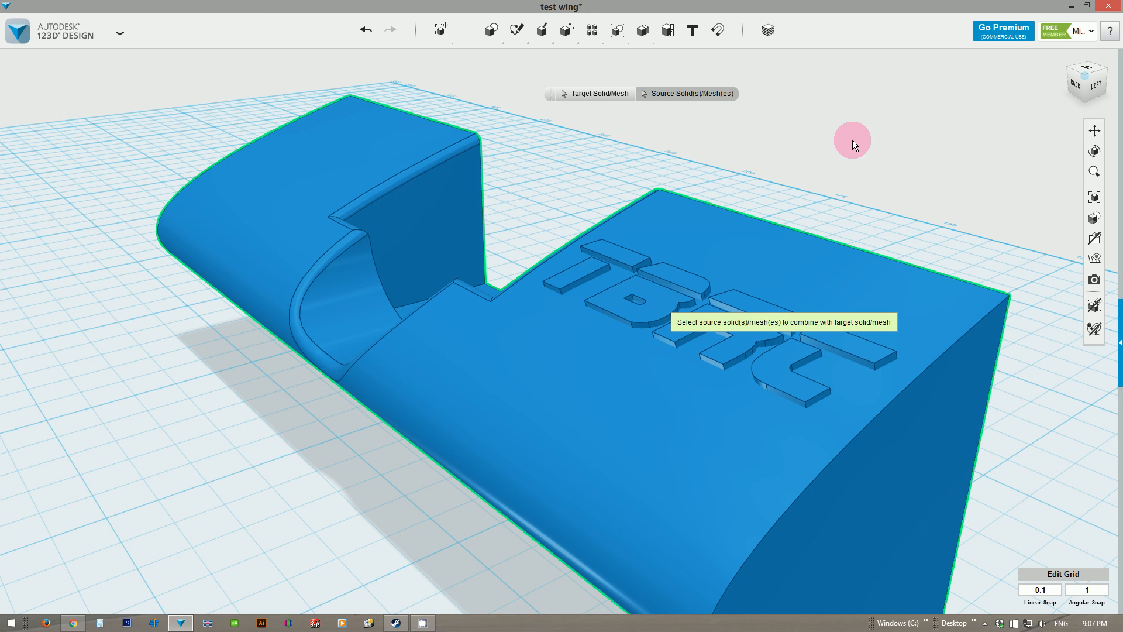
click(666, 300)
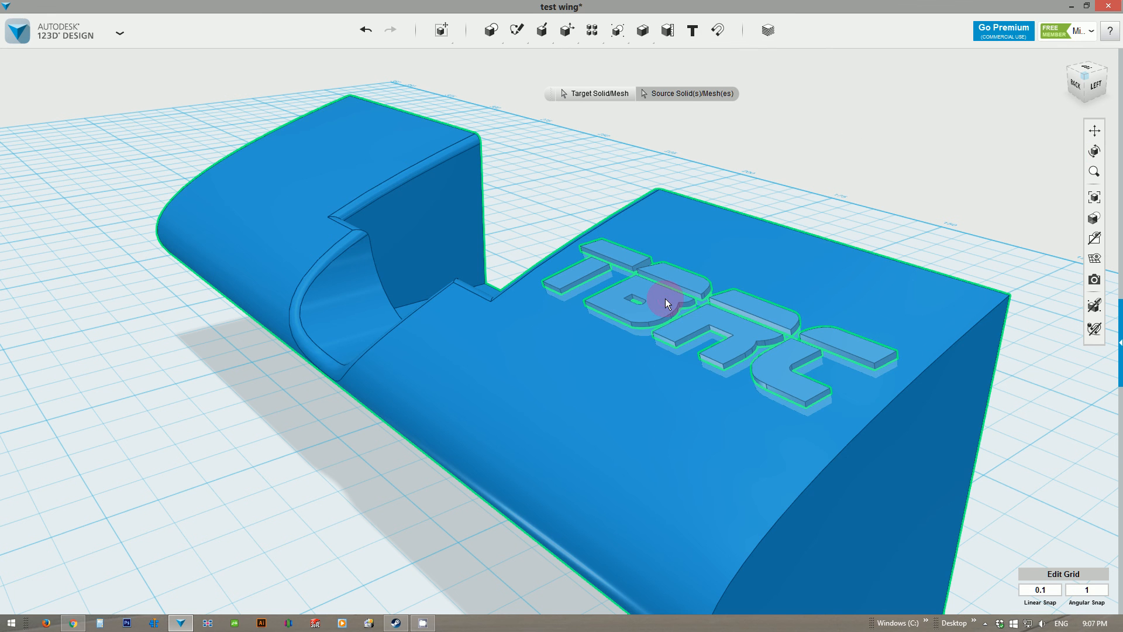
key(Return)
Examine the engraved TBRC lettering and the whole wing solid from several angles.
scroll(505, 325, down, 2)
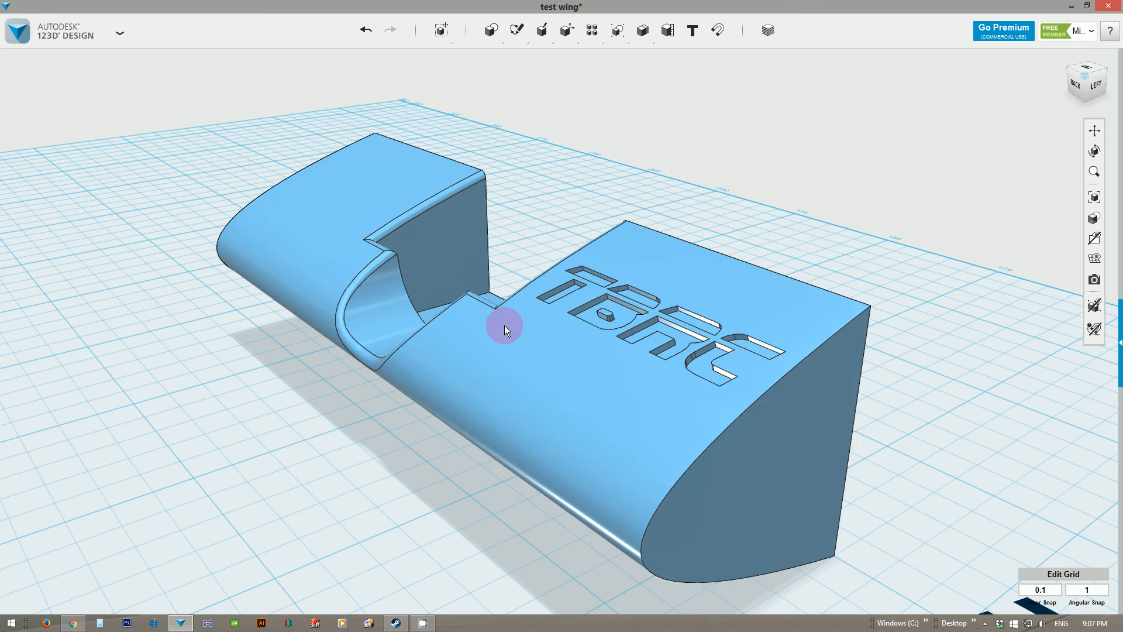
right_drag(501, 250, 173, 248)
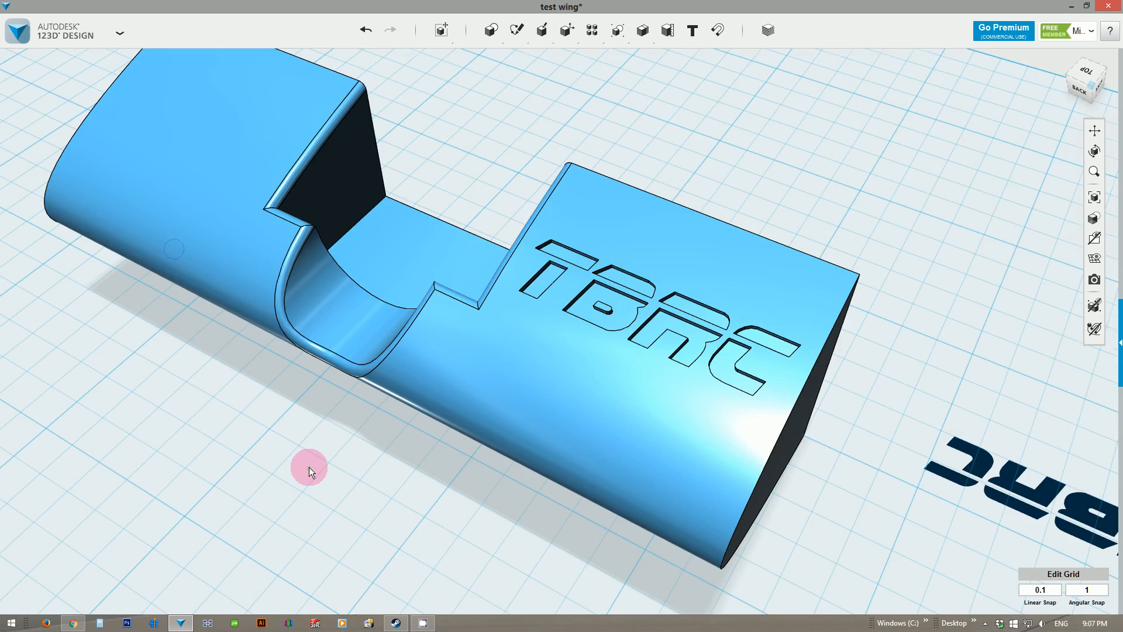
scroll(309, 467, down, 5)
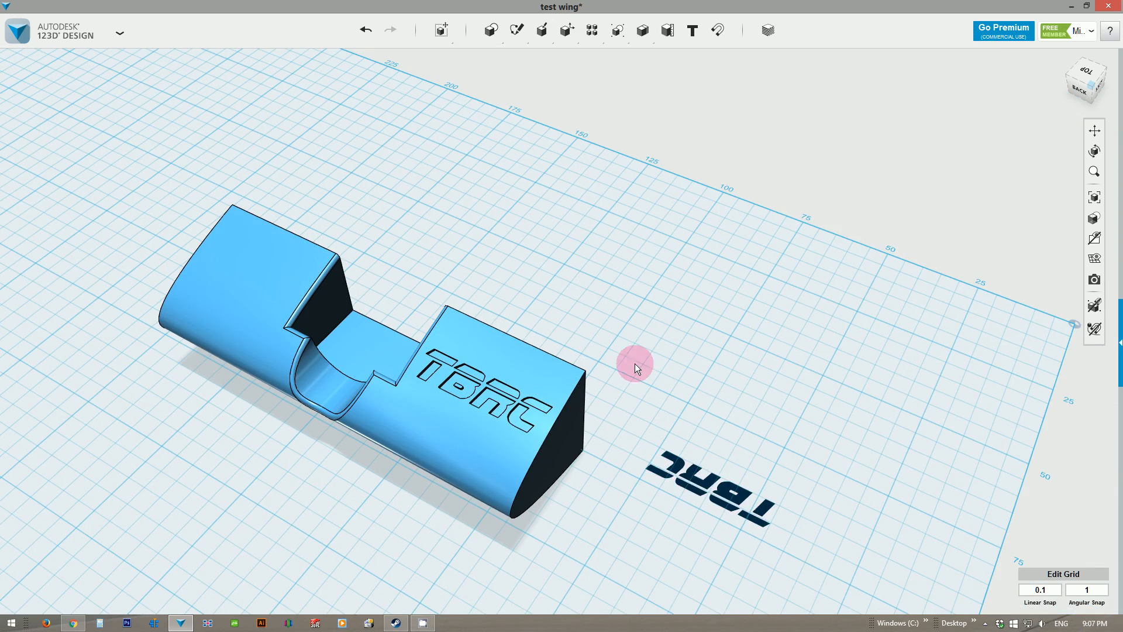
right_drag(636, 368, 639, 320)
right_drag(397, 540, 739, 497)
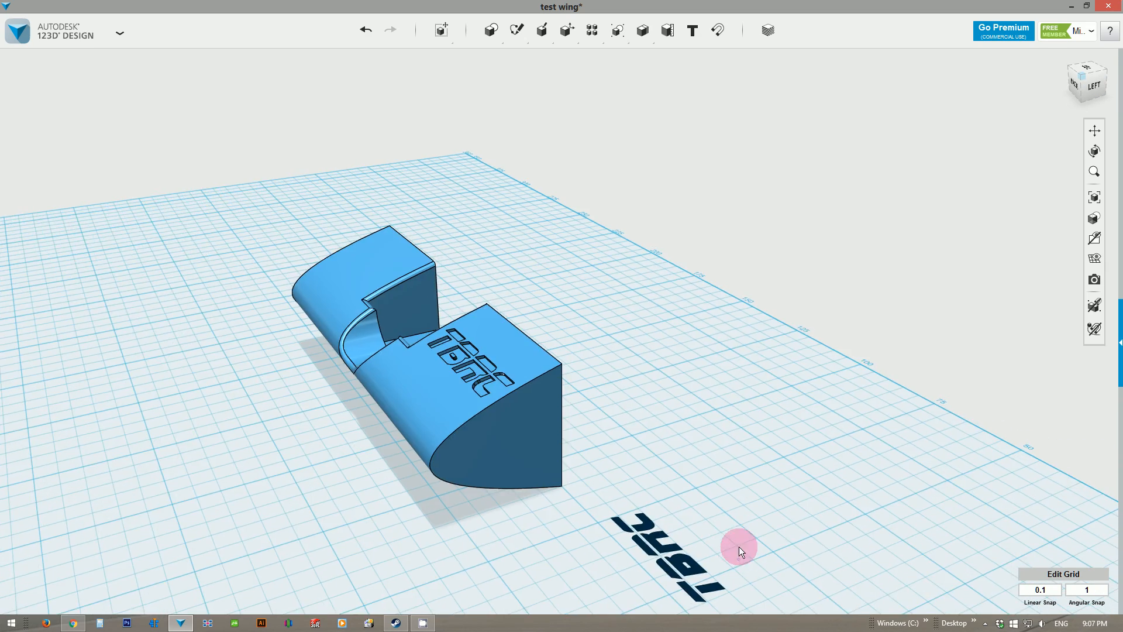
scroll(739, 546, down, 3)
middle_drag(578, 556, 682, 420)
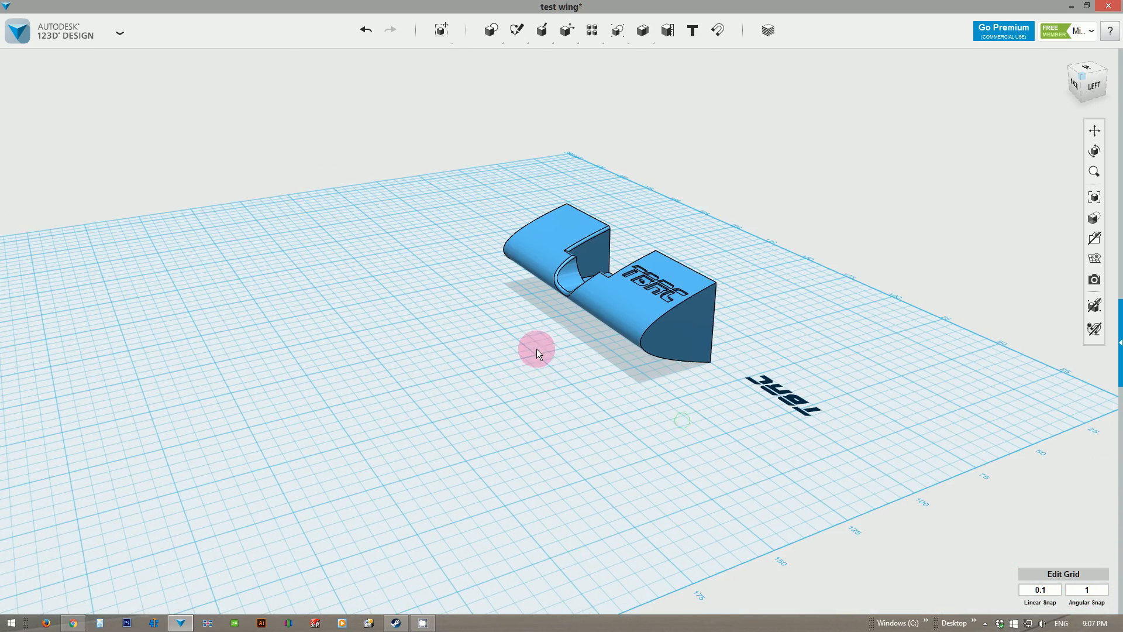
right_drag(536, 349, 441, 394)
click(447, 392)
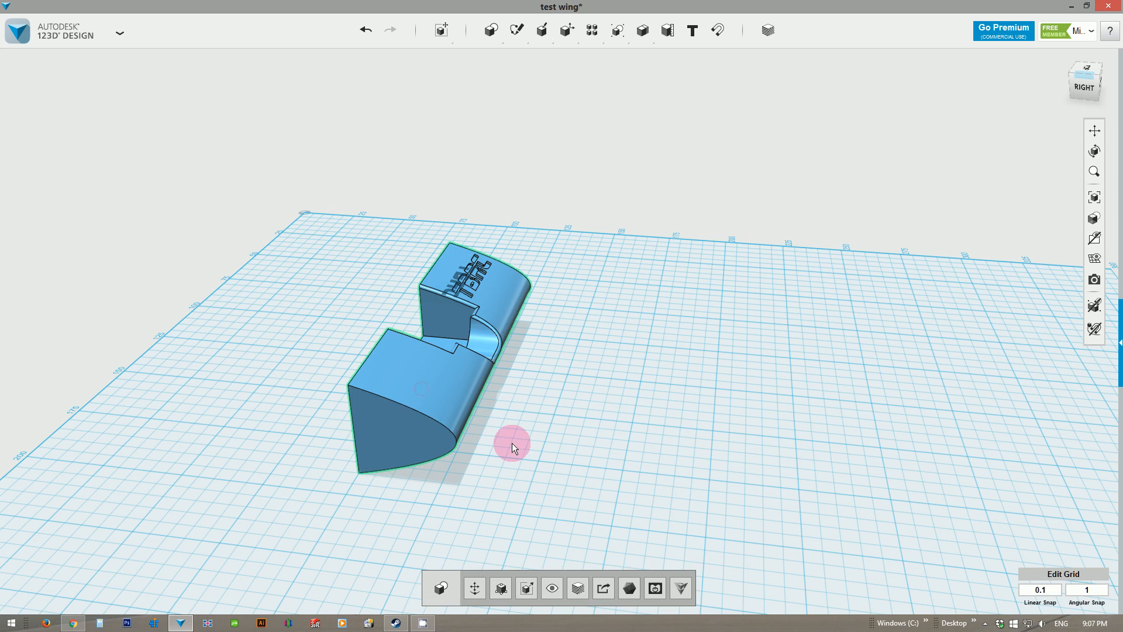
right_drag(512, 444, 458, 423)
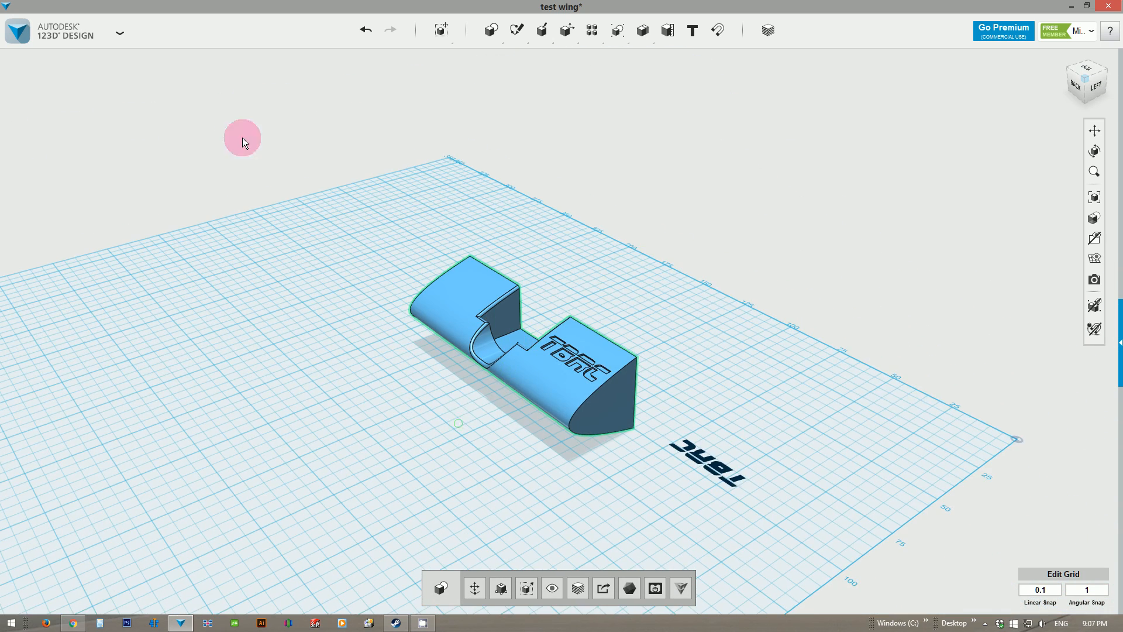
Look at the available 3D export formats, including STL, and close the list without exporting.
click(120, 36)
click(50, 176)
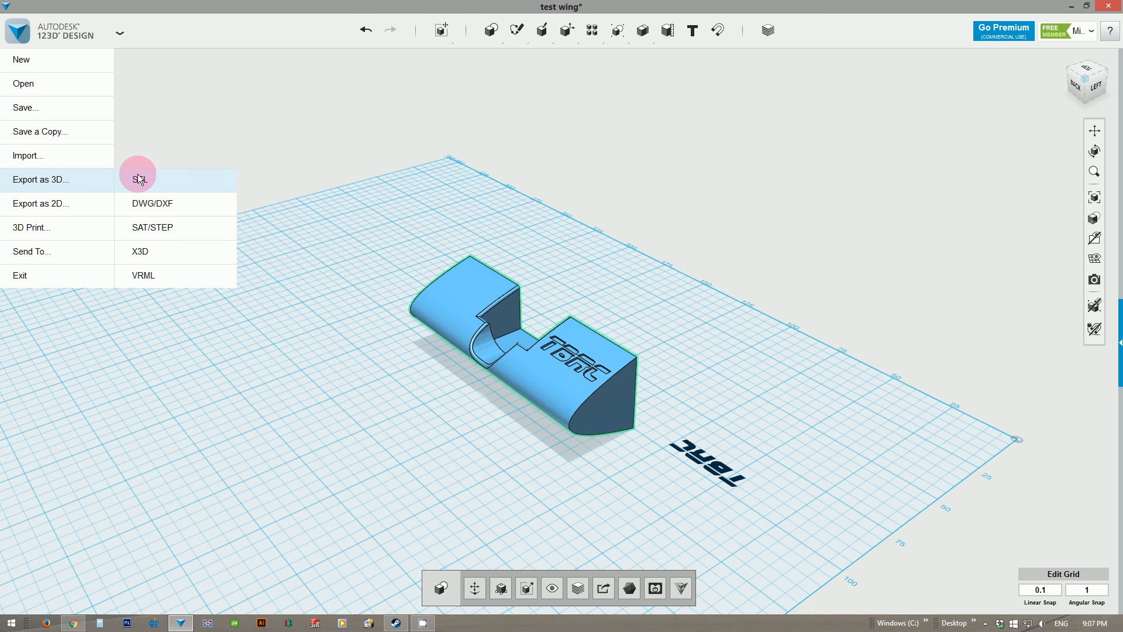
click(367, 342)
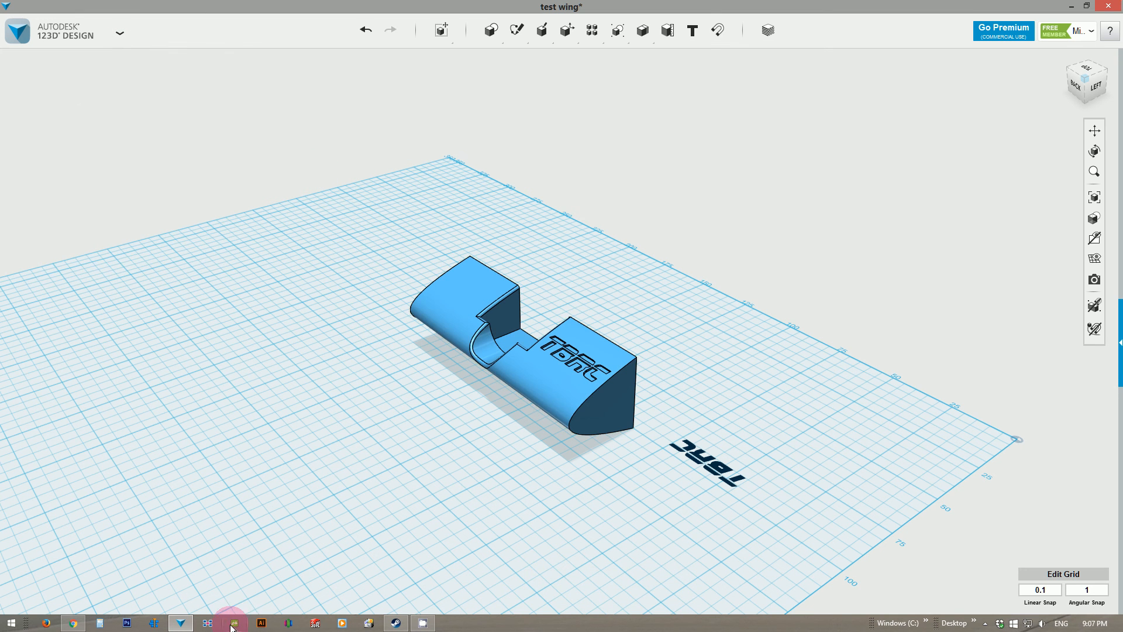
Rotate the wing solid about its long axis until its flat back faces down and drop it onto the grid.
right_drag(406, 306, 623, 385)
click(592, 353)
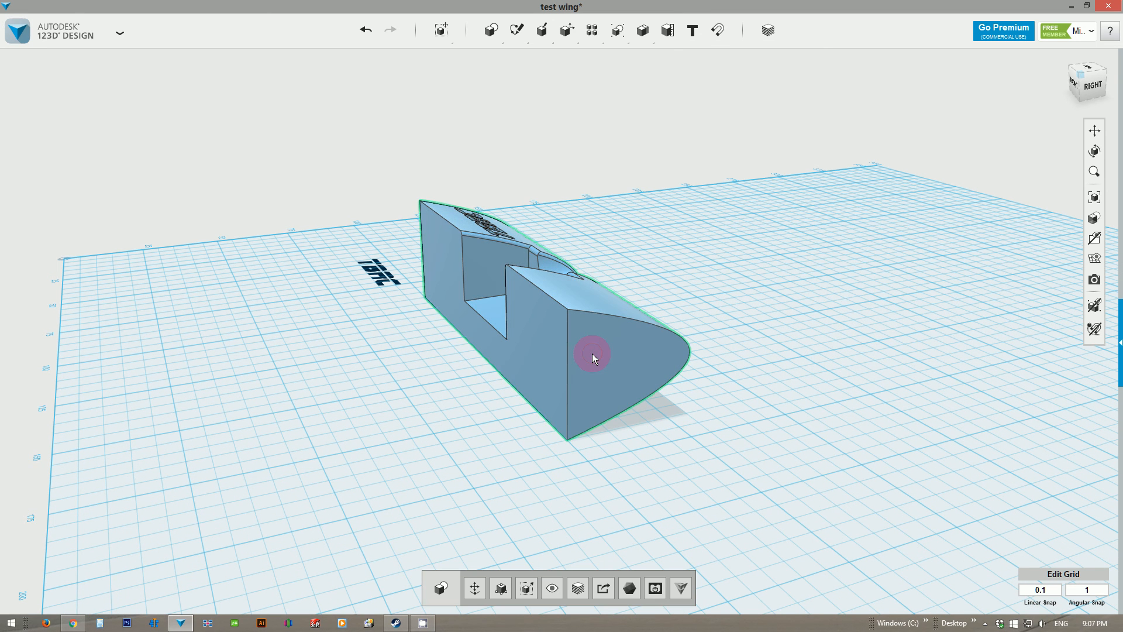
key(Up)
key(Up)
key(Up)
key(Up)
key(Up)
key(Up)
key(Up)
key(Up)
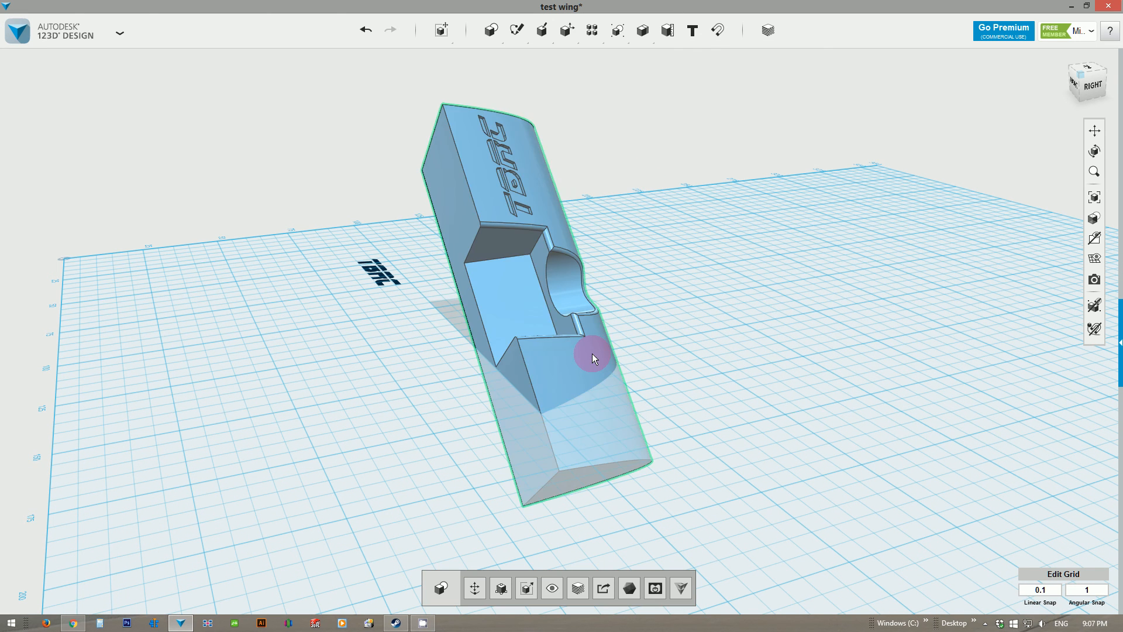
key(Up)
key(Up)
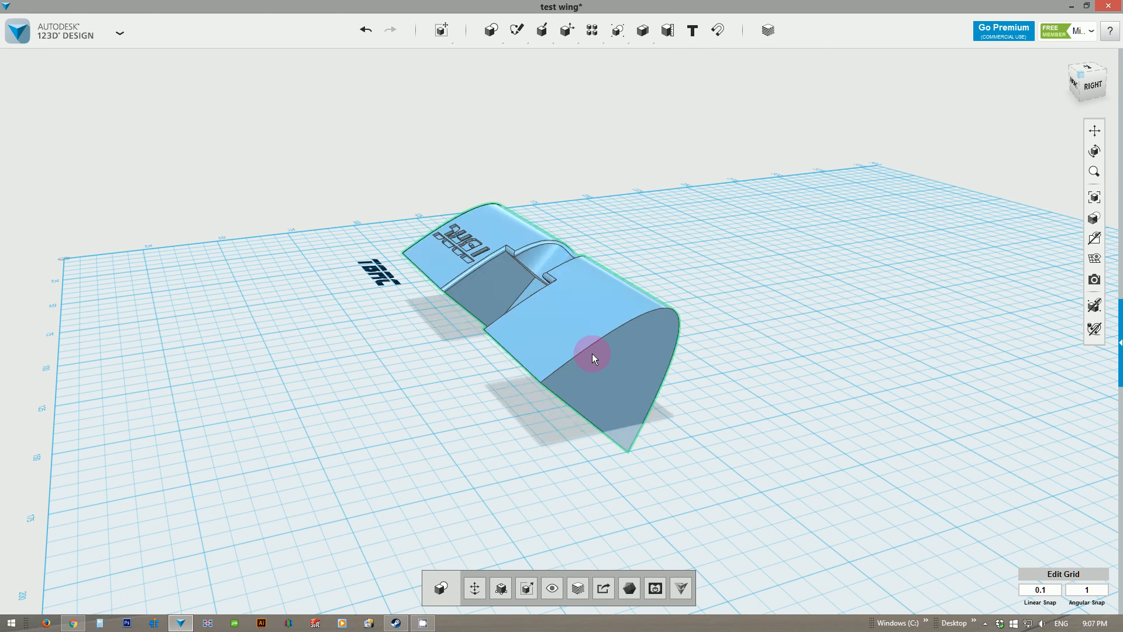
key(d)
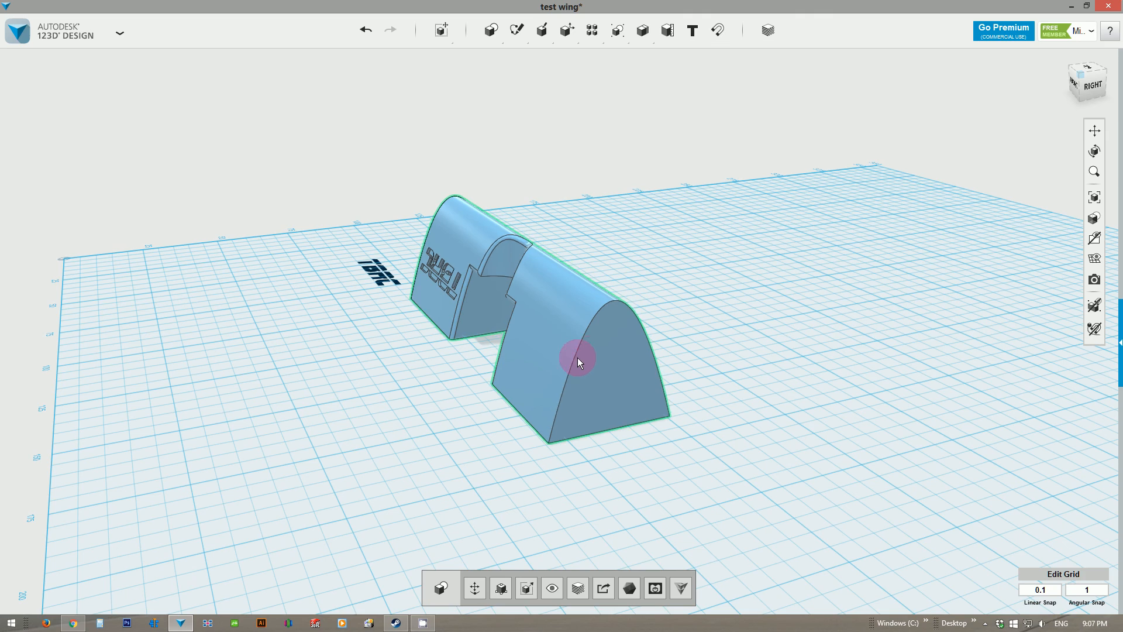
Examine the reoriented wing solid from the front, below and above, including its cutout, flat base and engraved logo.
right_drag(335, 424, 383, 415)
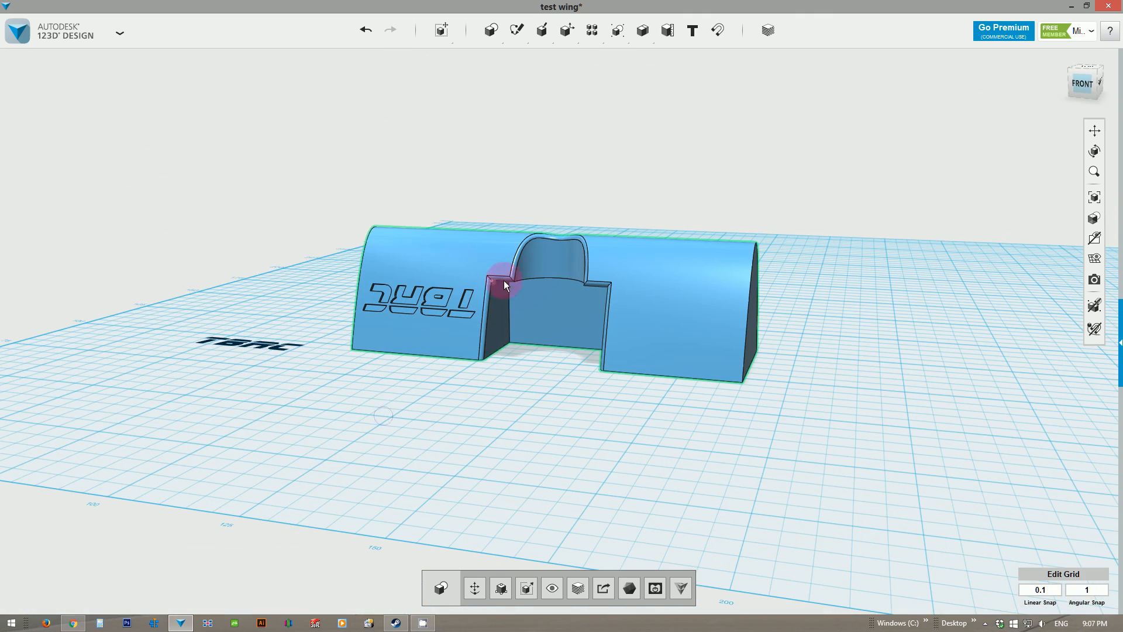
right_drag(512, 384, 508, 243)
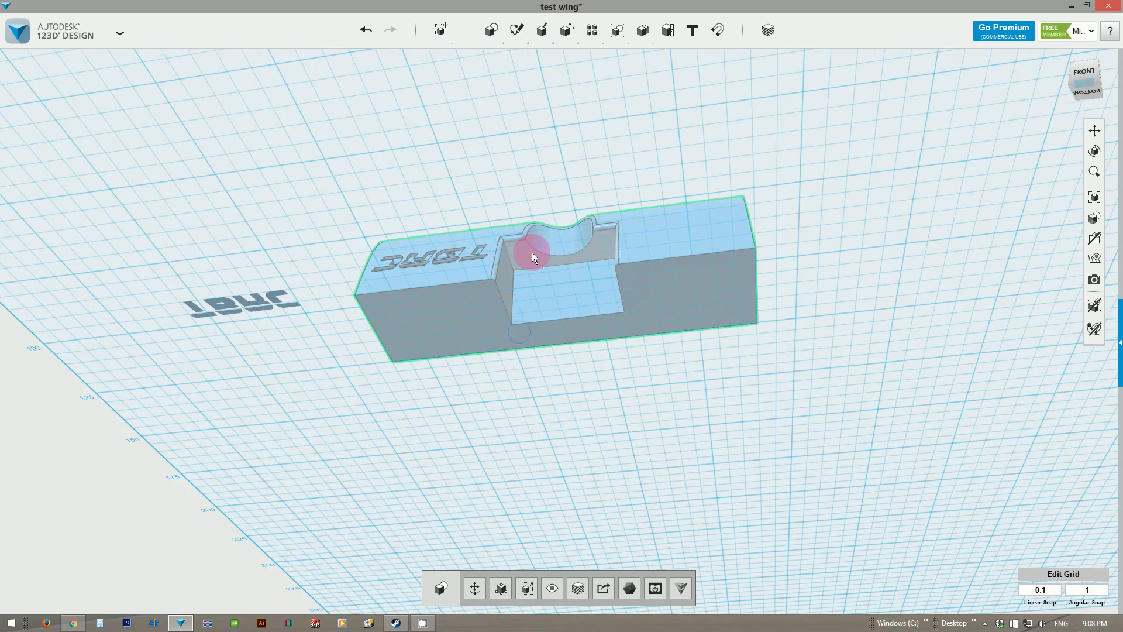
scroll(532, 252, up, 5)
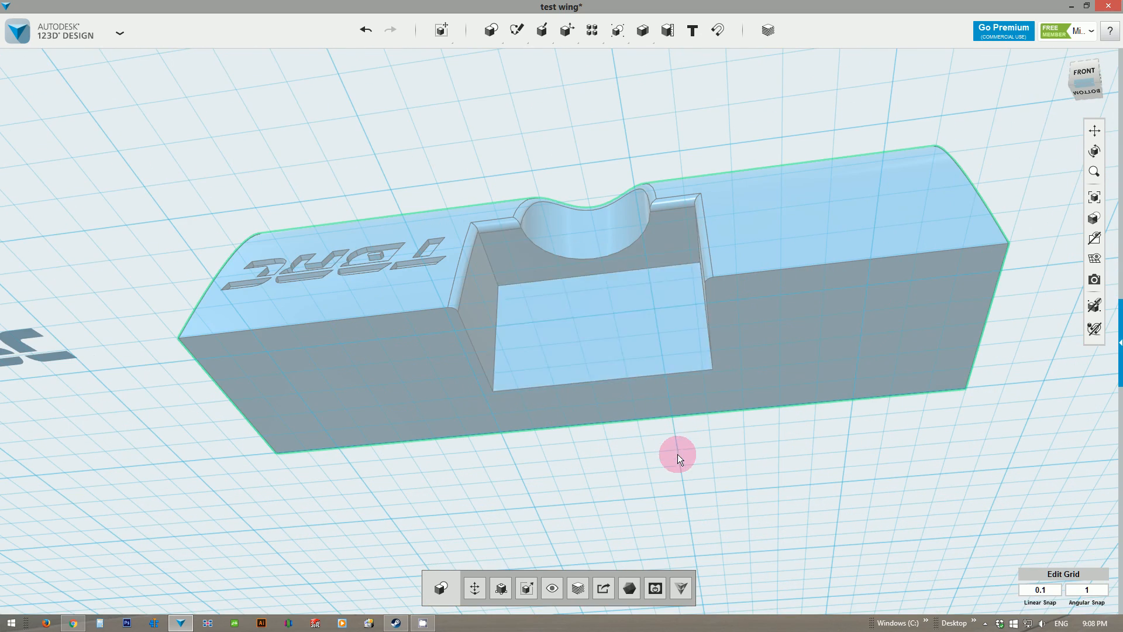
right_drag(678, 454, 349, 521)
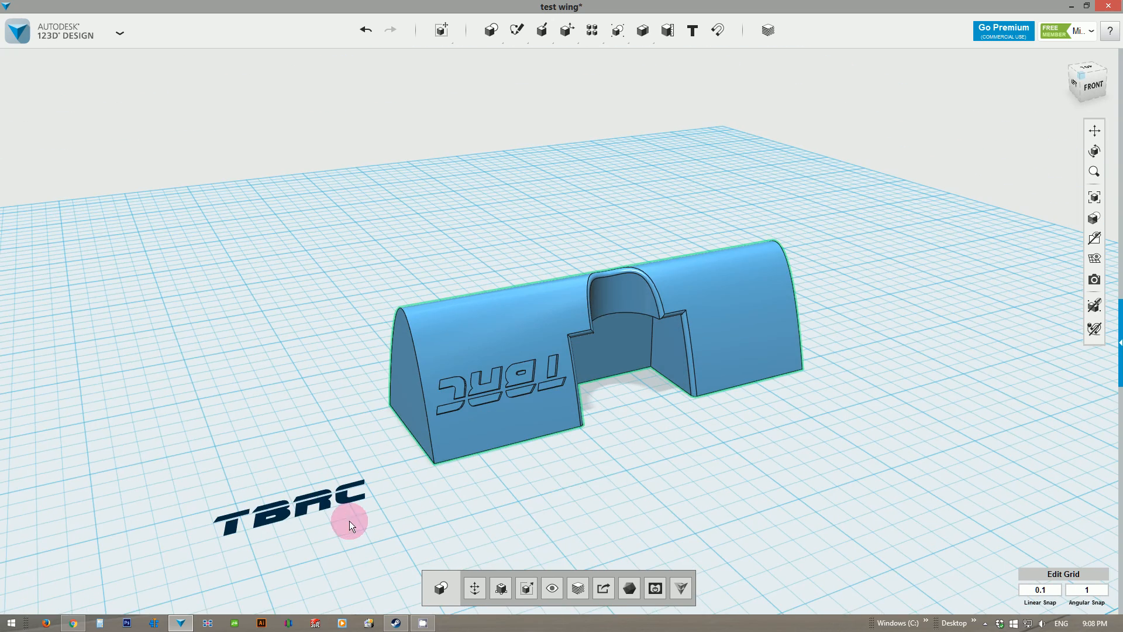
right_drag(594, 480, 584, 370)
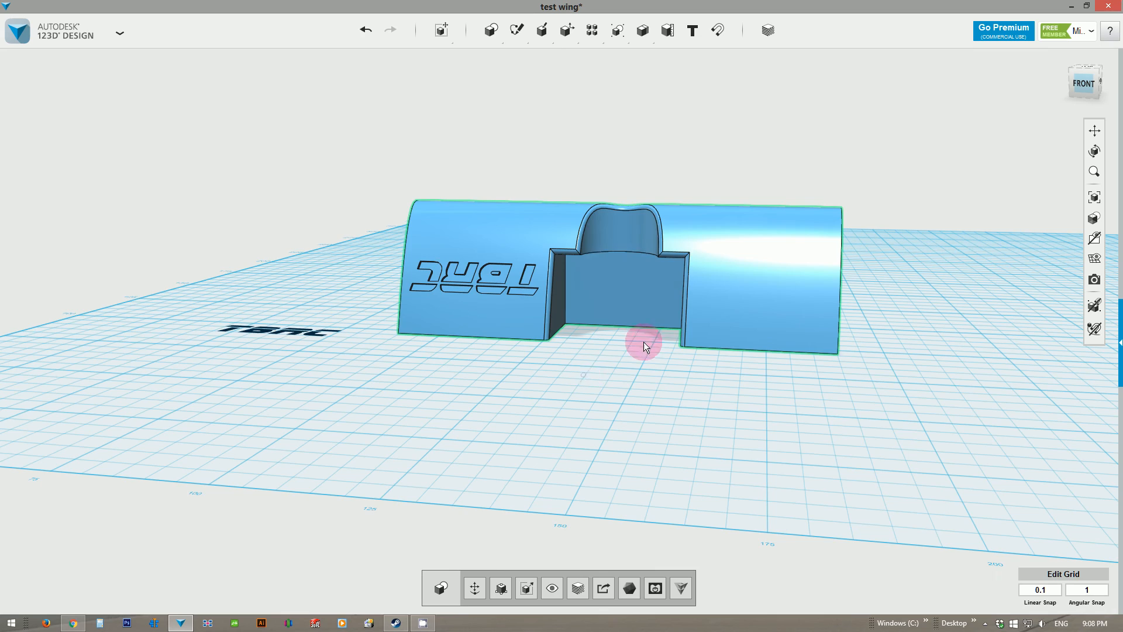
mouse_move(637, 417)
right_down()
mouse_move(584, 419)
mouse_move(677, 417)
mouse_move(612, 441)
mouse_move(579, 409)
mouse_move(539, 431)
mouse_move(638, 441)
mouse_move(727, 422)
mouse_move(669, 434)
mouse_move(669, 403)
mouse_move(647, 431)
mouse_move(594, 443)
mouse_move(591, 431)
mouse_move(623, 429)
right_up()
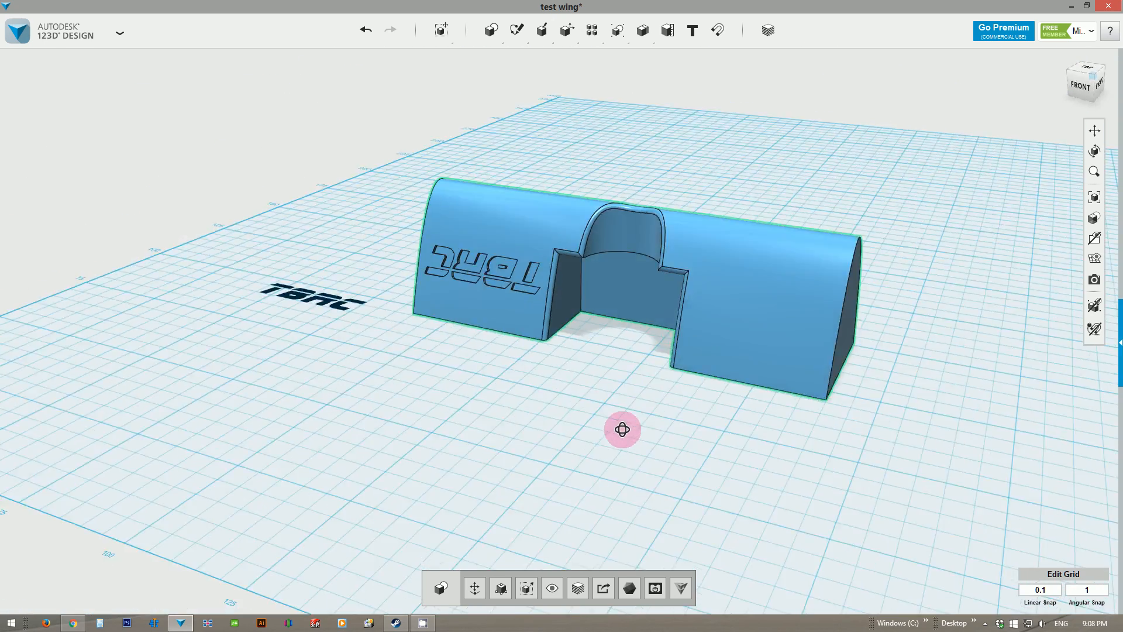
mouse_move(536, 403)
right_down()
mouse_move(602, 409)
mouse_move(543, 434)
mouse_move(464, 411)
mouse_move(520, 421)
mouse_move(541, 411)
right_up()
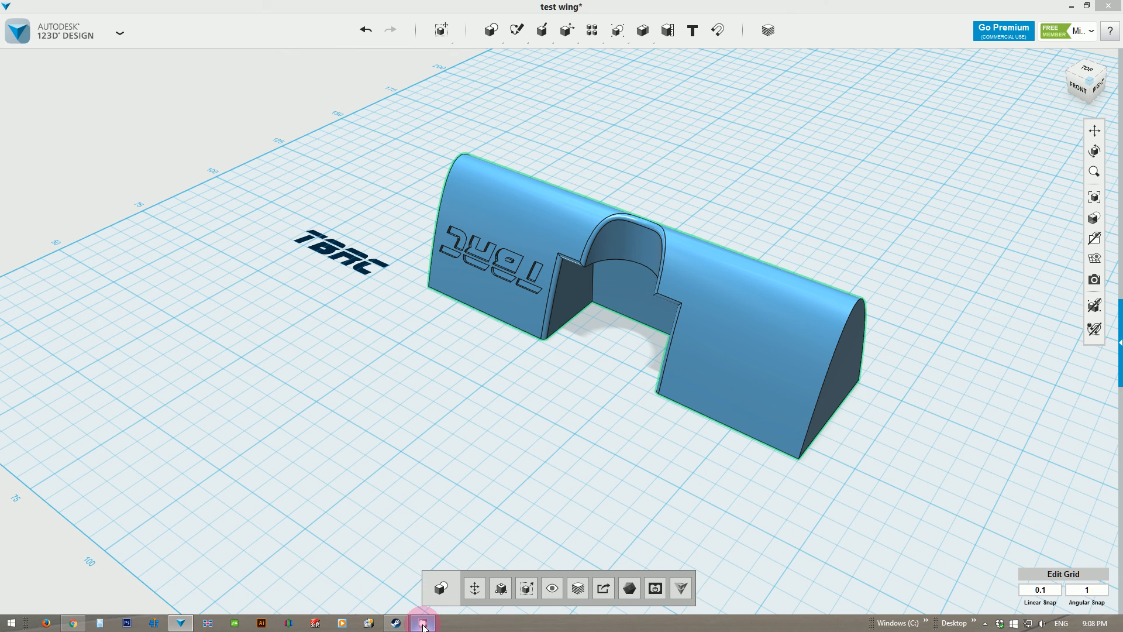
mouse_move(425, 627)
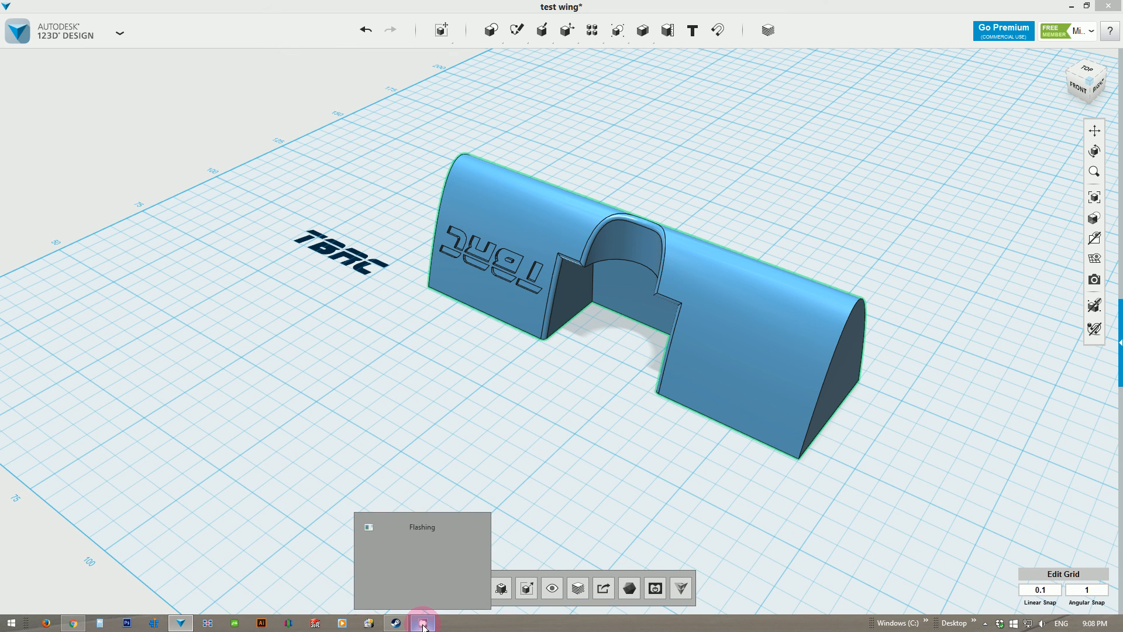
click(985, 624)
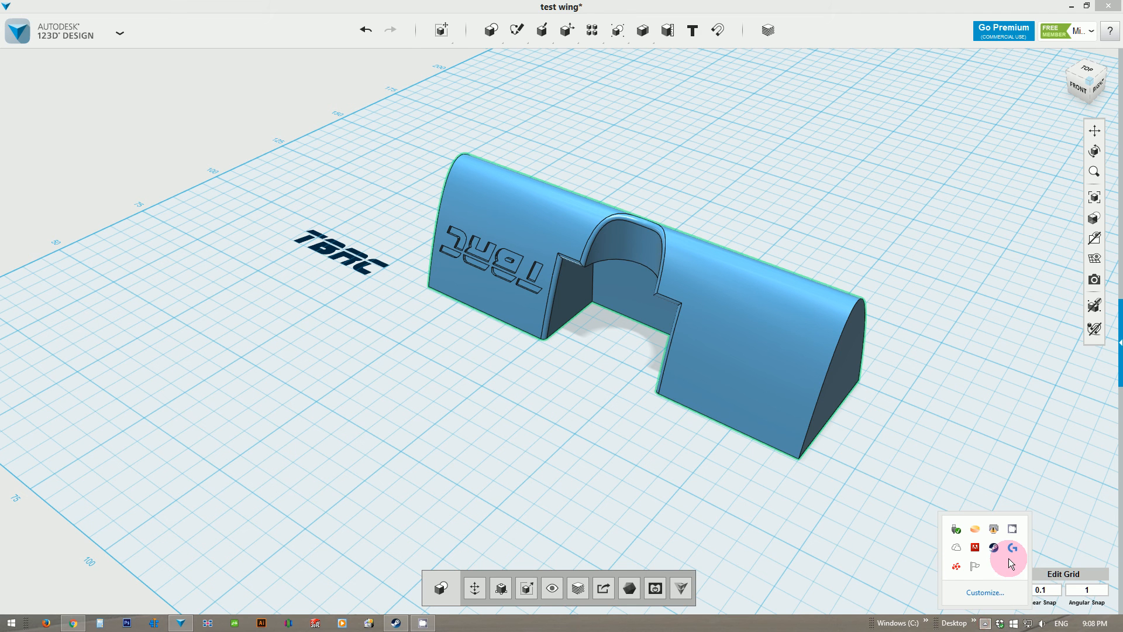